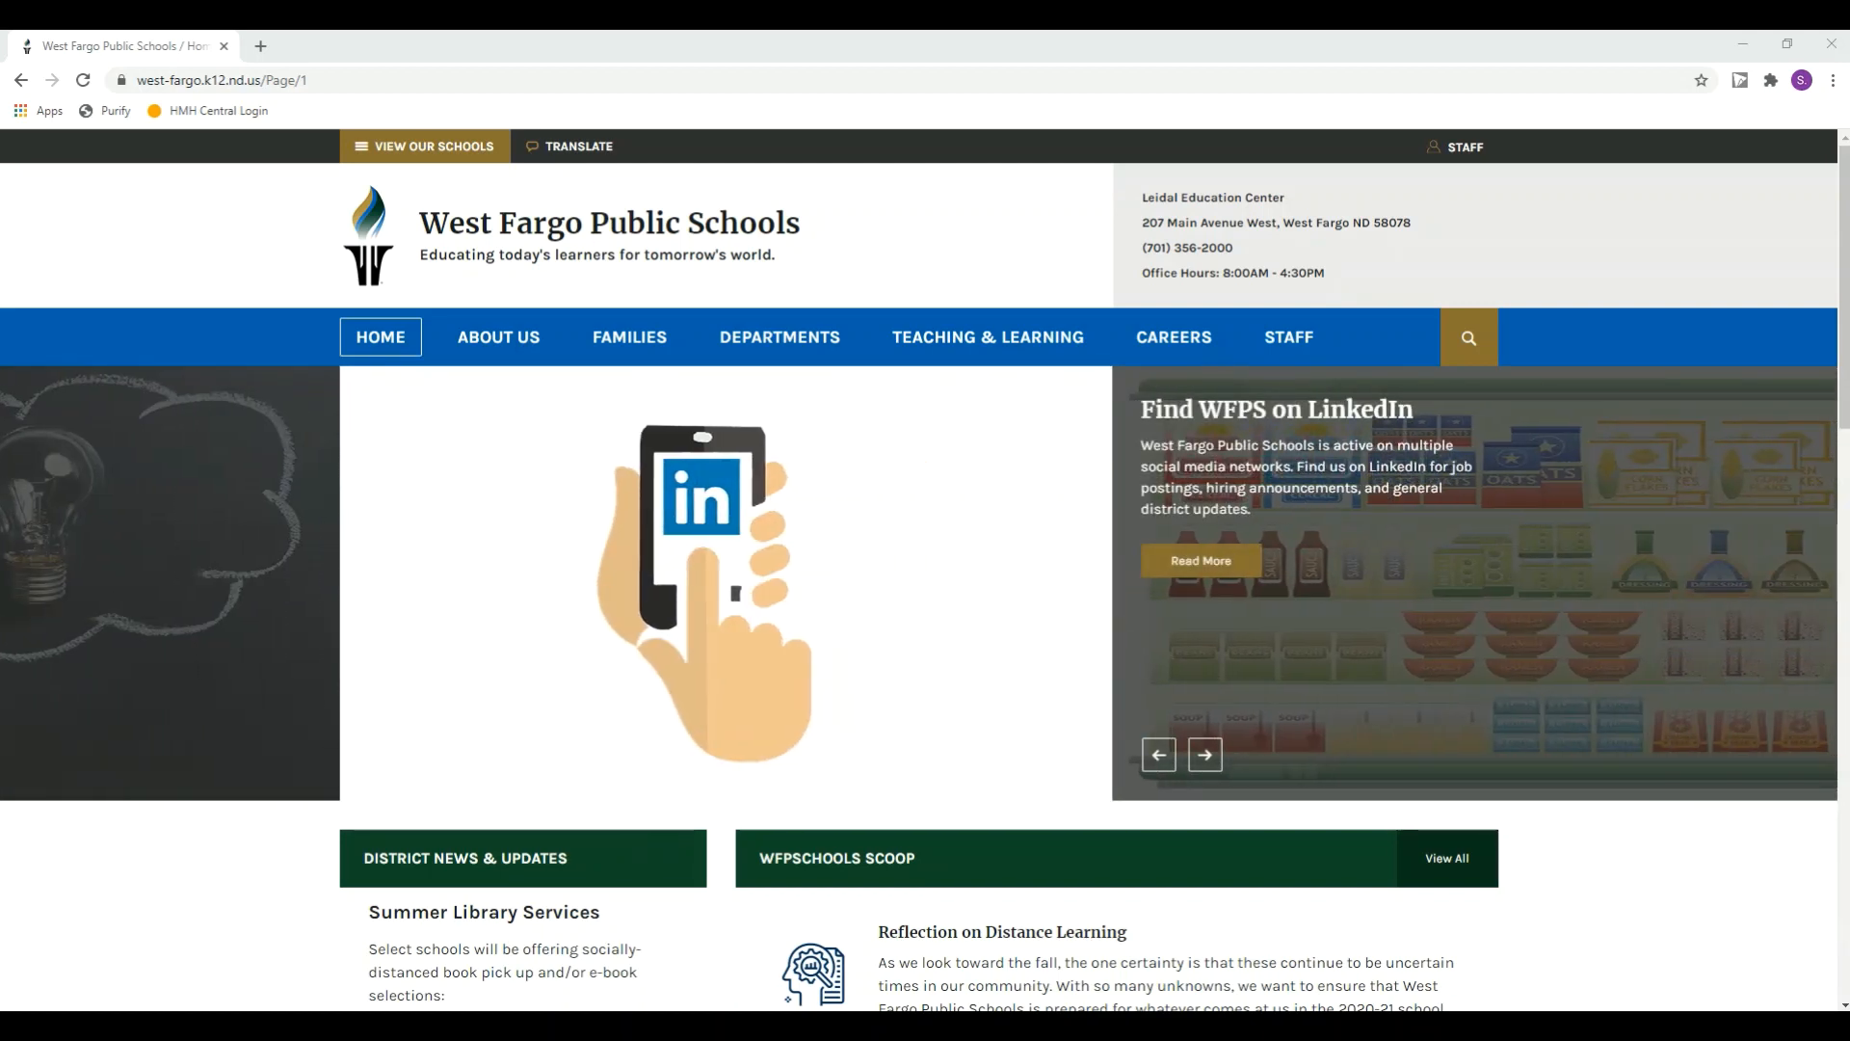
Step: Open the Registration page for families and start registration as a current family
{"action": "mouse_move", "coordinate": [643, 357]}
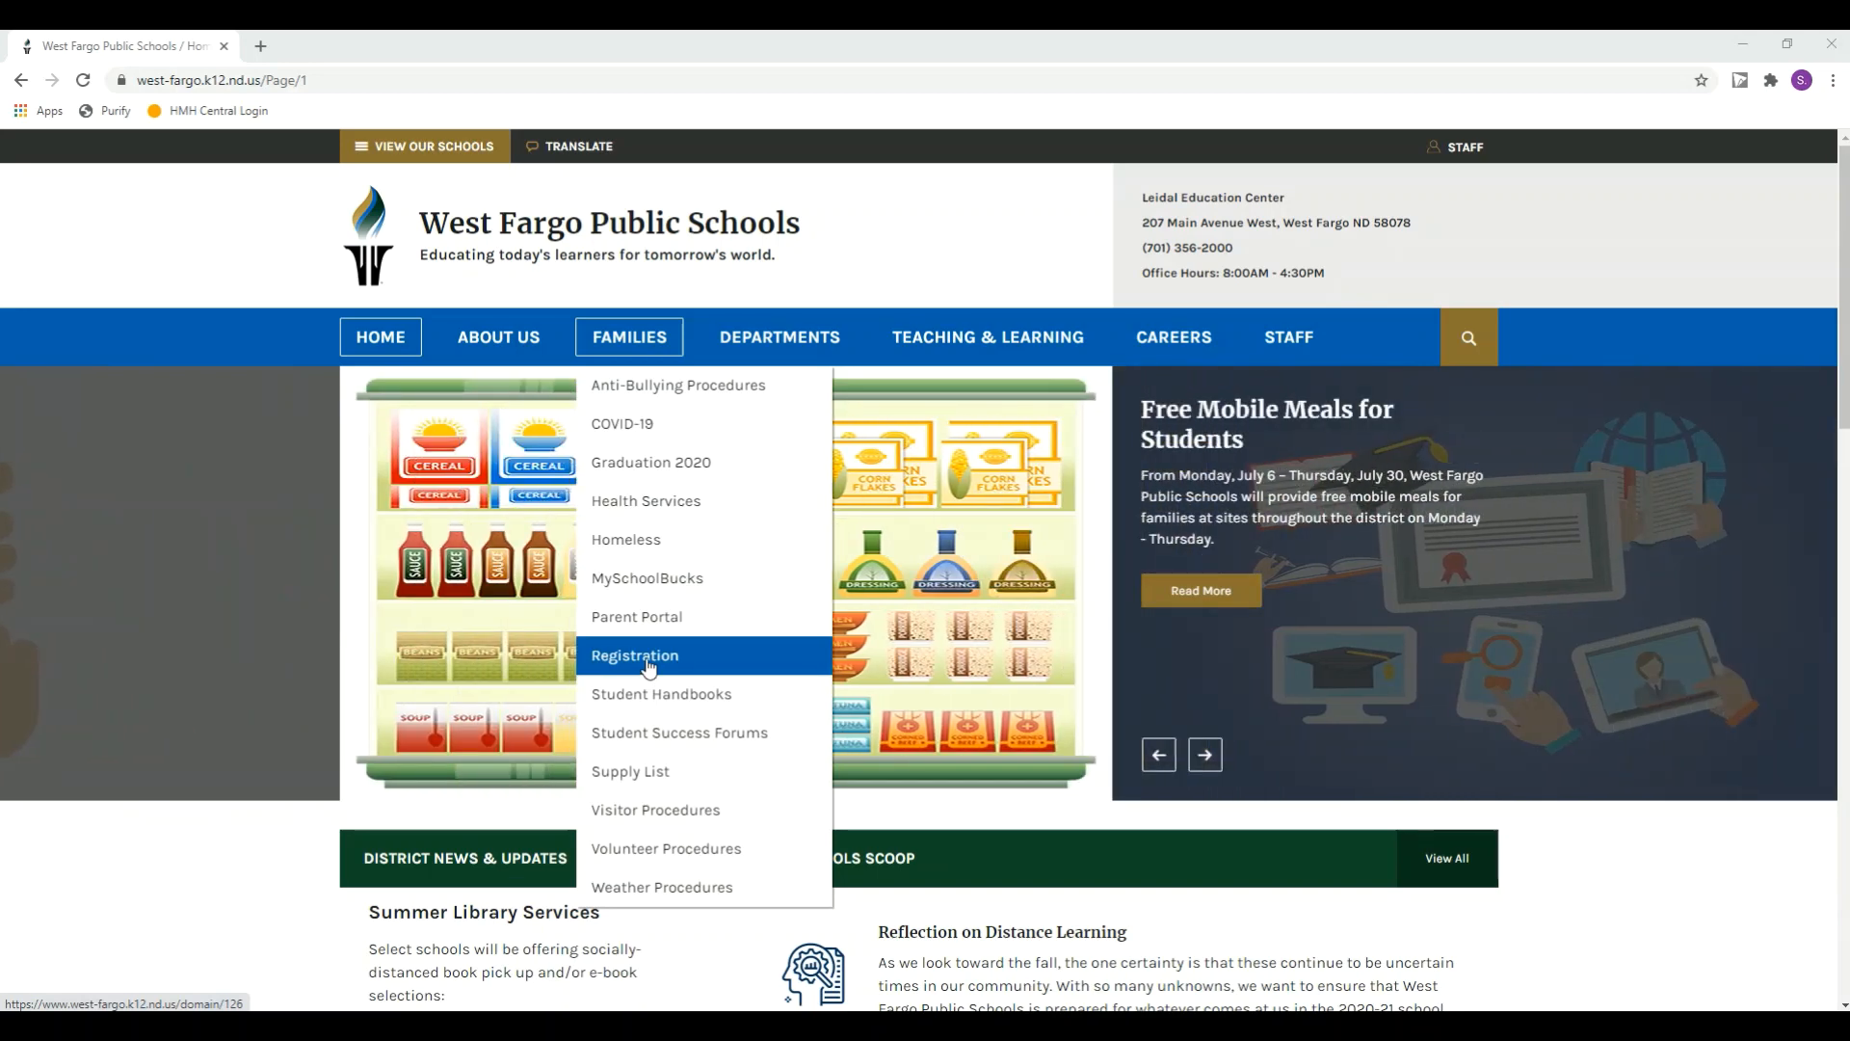
{"action": "left_click", "coordinate": [678, 665]}
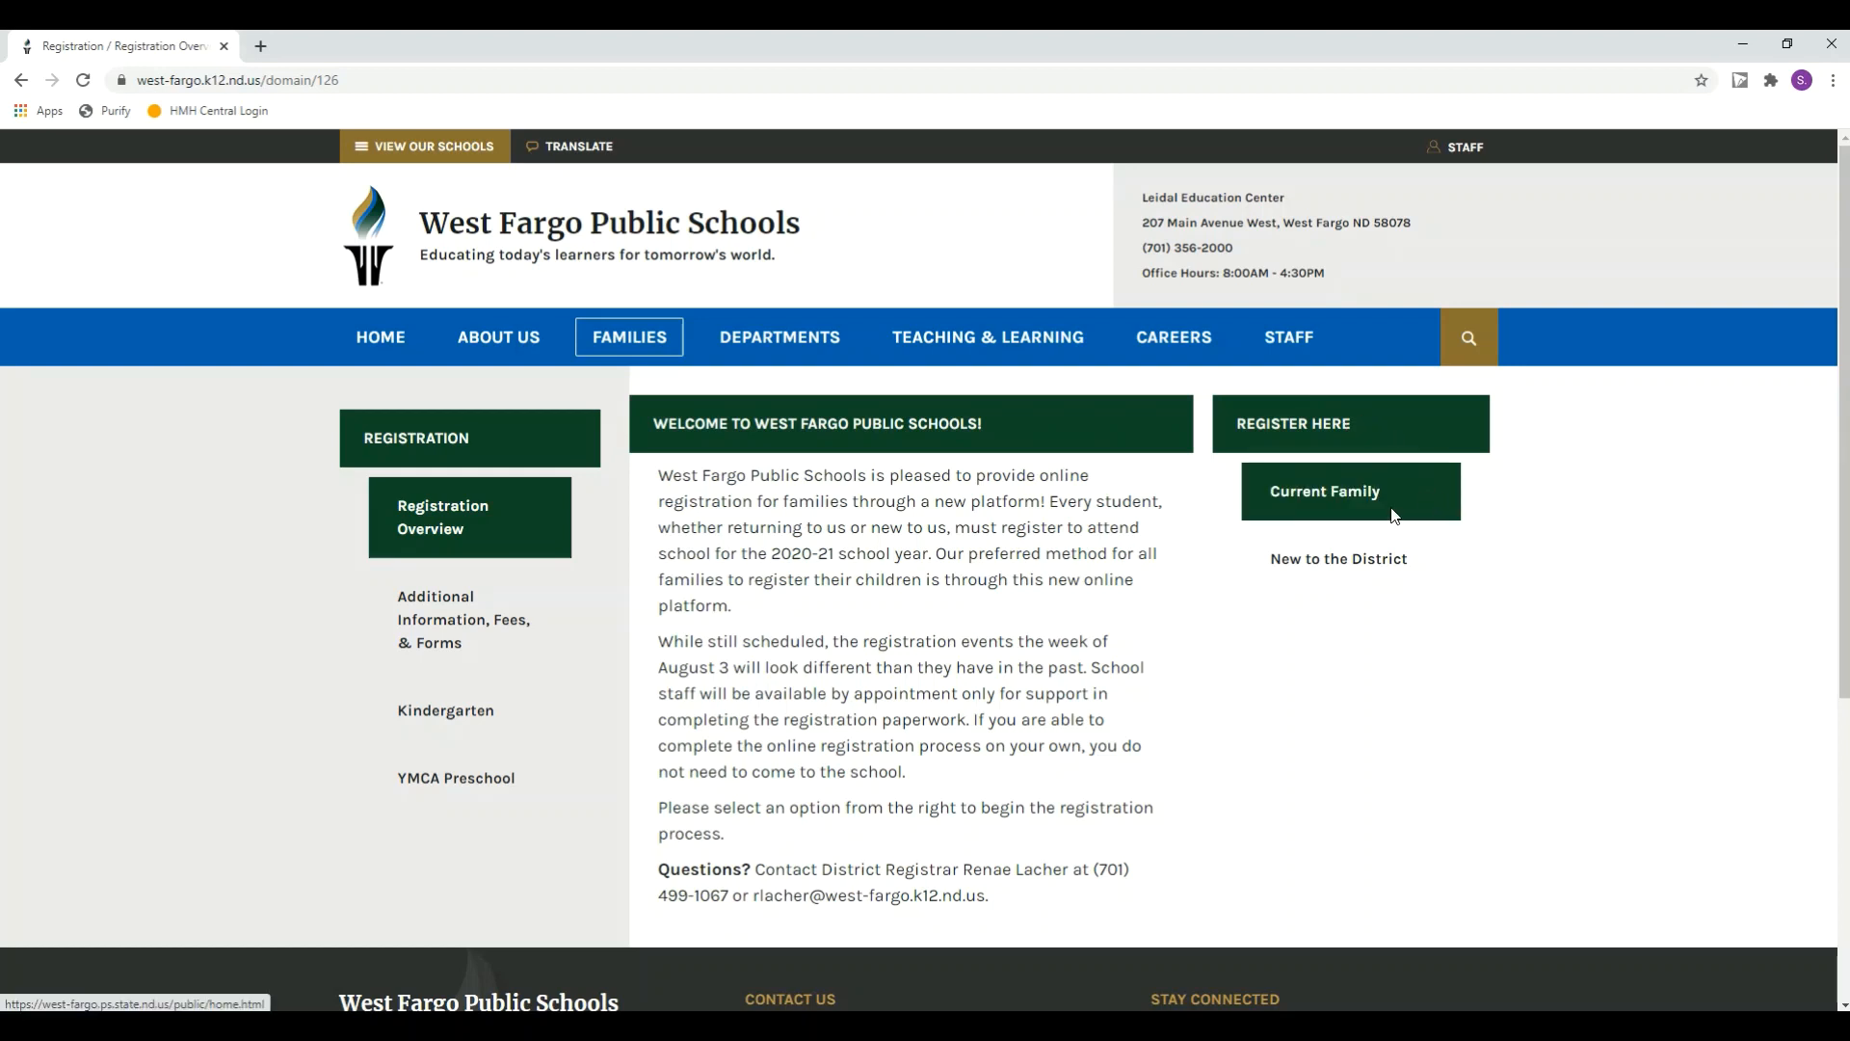
{"action": "left_click", "coordinate": [1319, 506]}
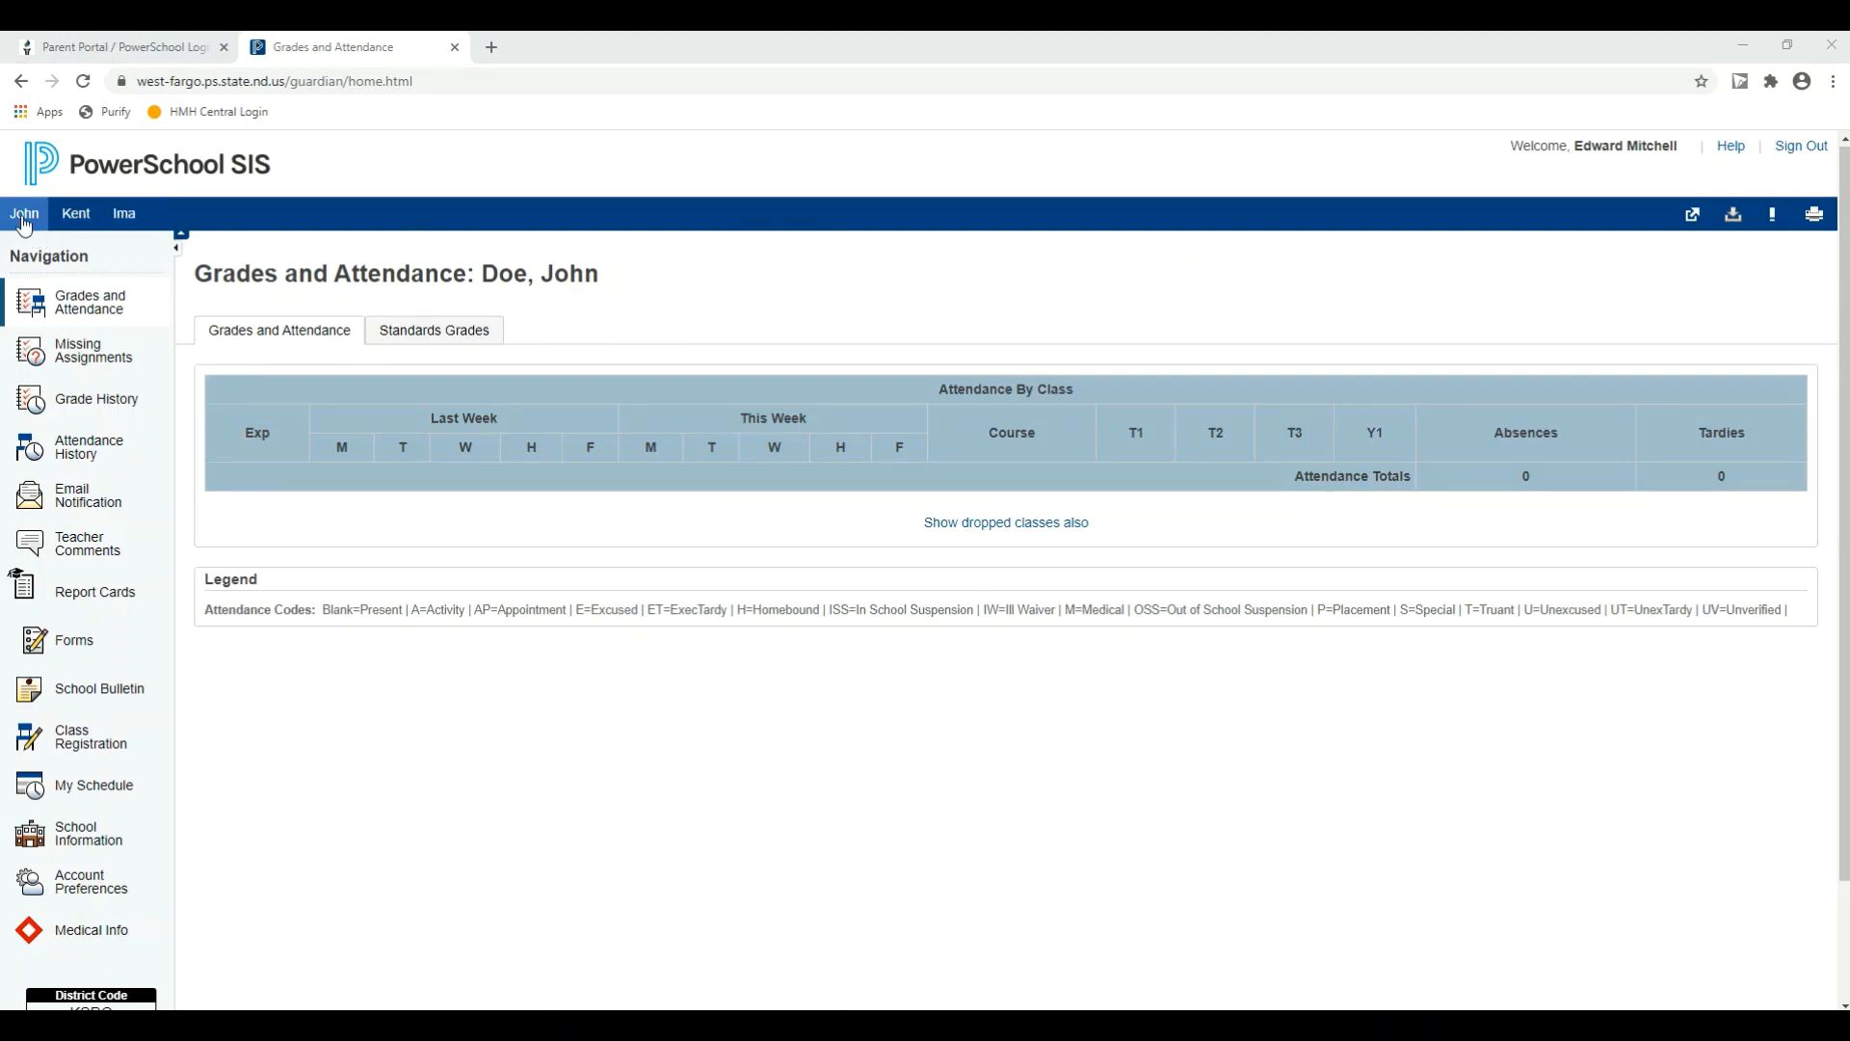
Step: View the second student's page, open the third student's forms listing, and examine its registration form sections
{"action": "left_click", "coordinate": [60, 216]}
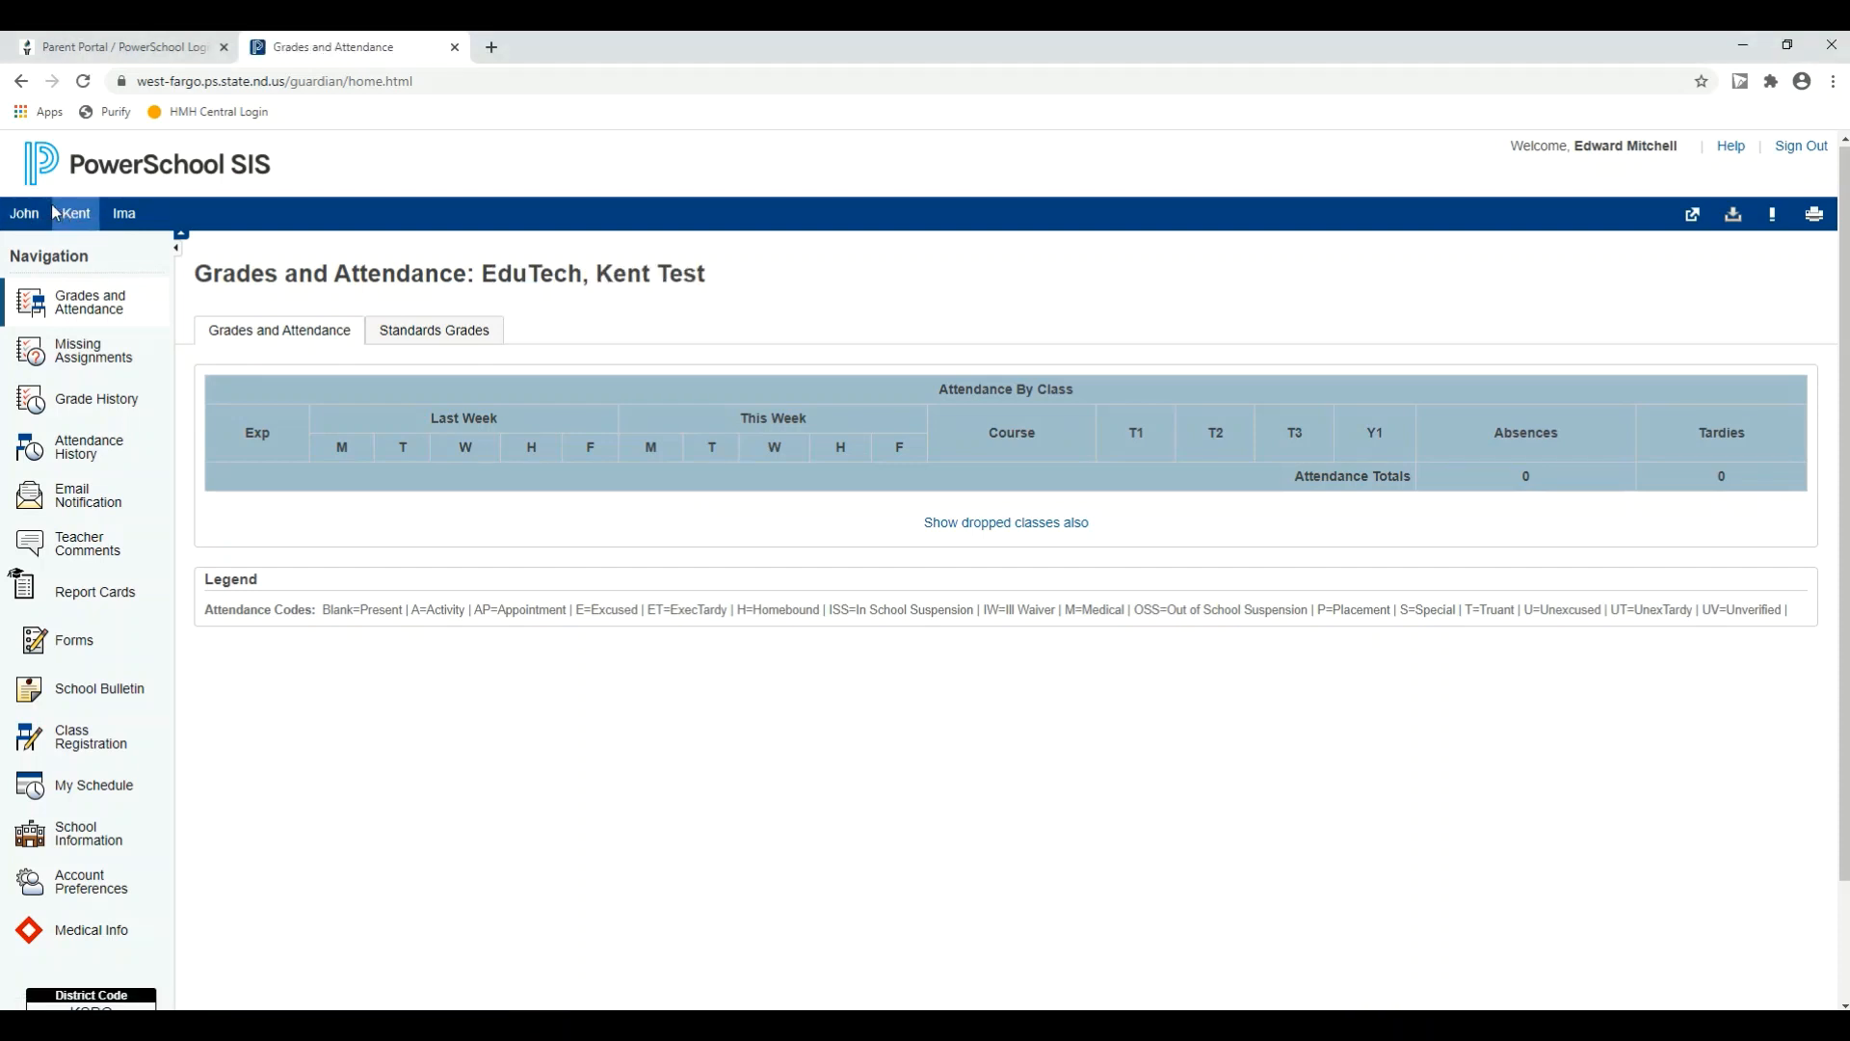
{"action": "left_click", "coordinate": [122, 222]}
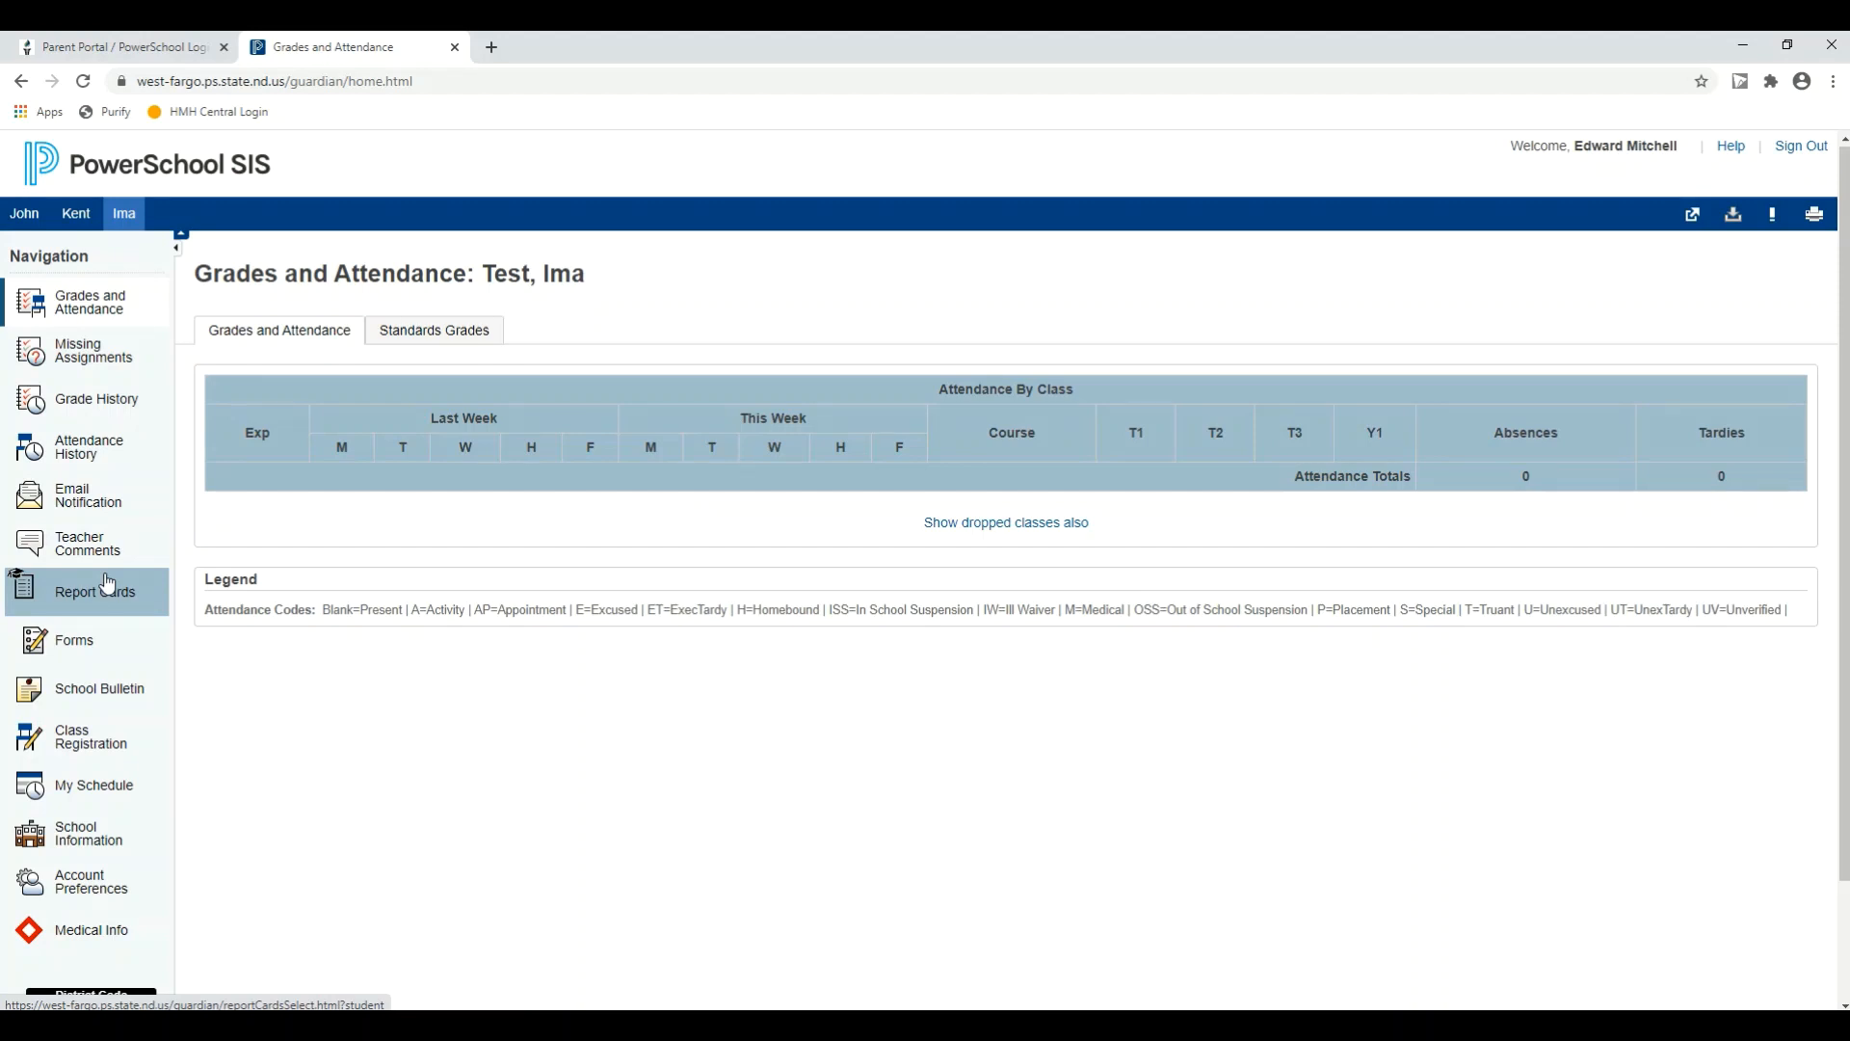
{"action": "left_click", "coordinate": [95, 642]}
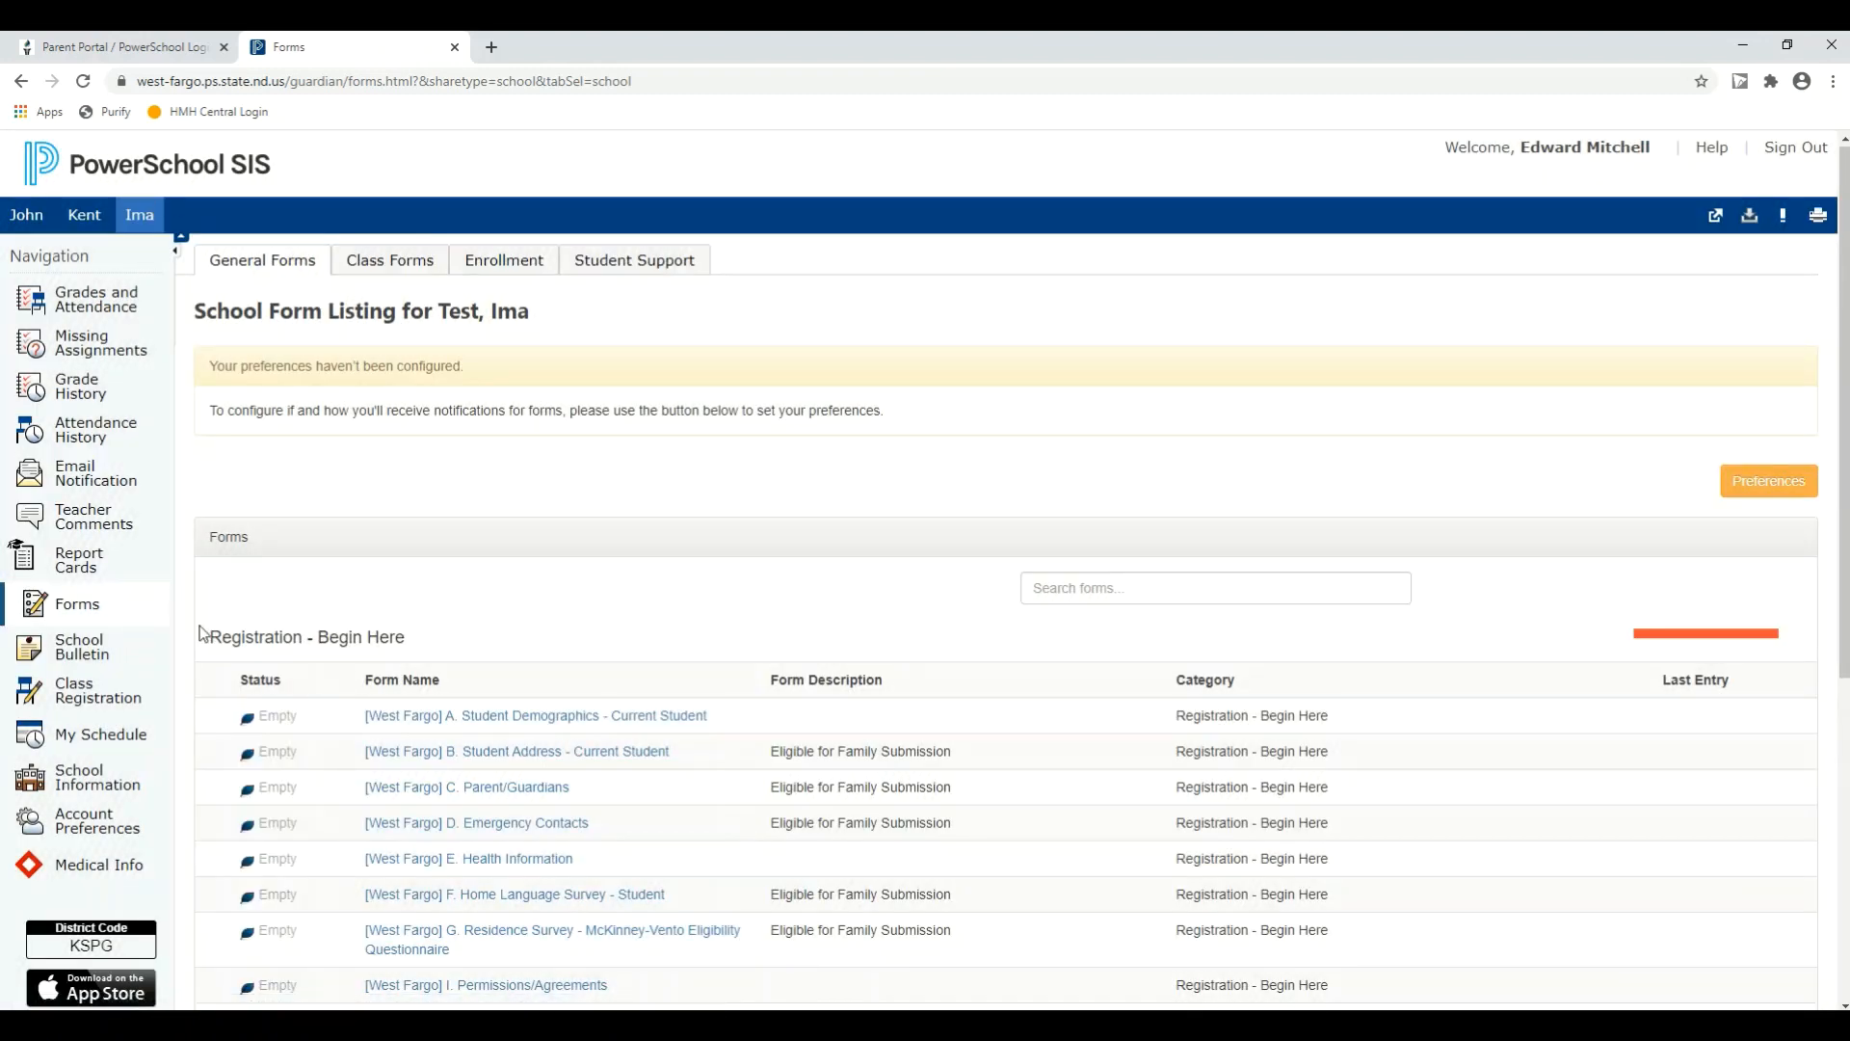
{"action": "scroll", "coordinate": [619, 620], "scroll_direction": "down", "scroll_amount": 2}
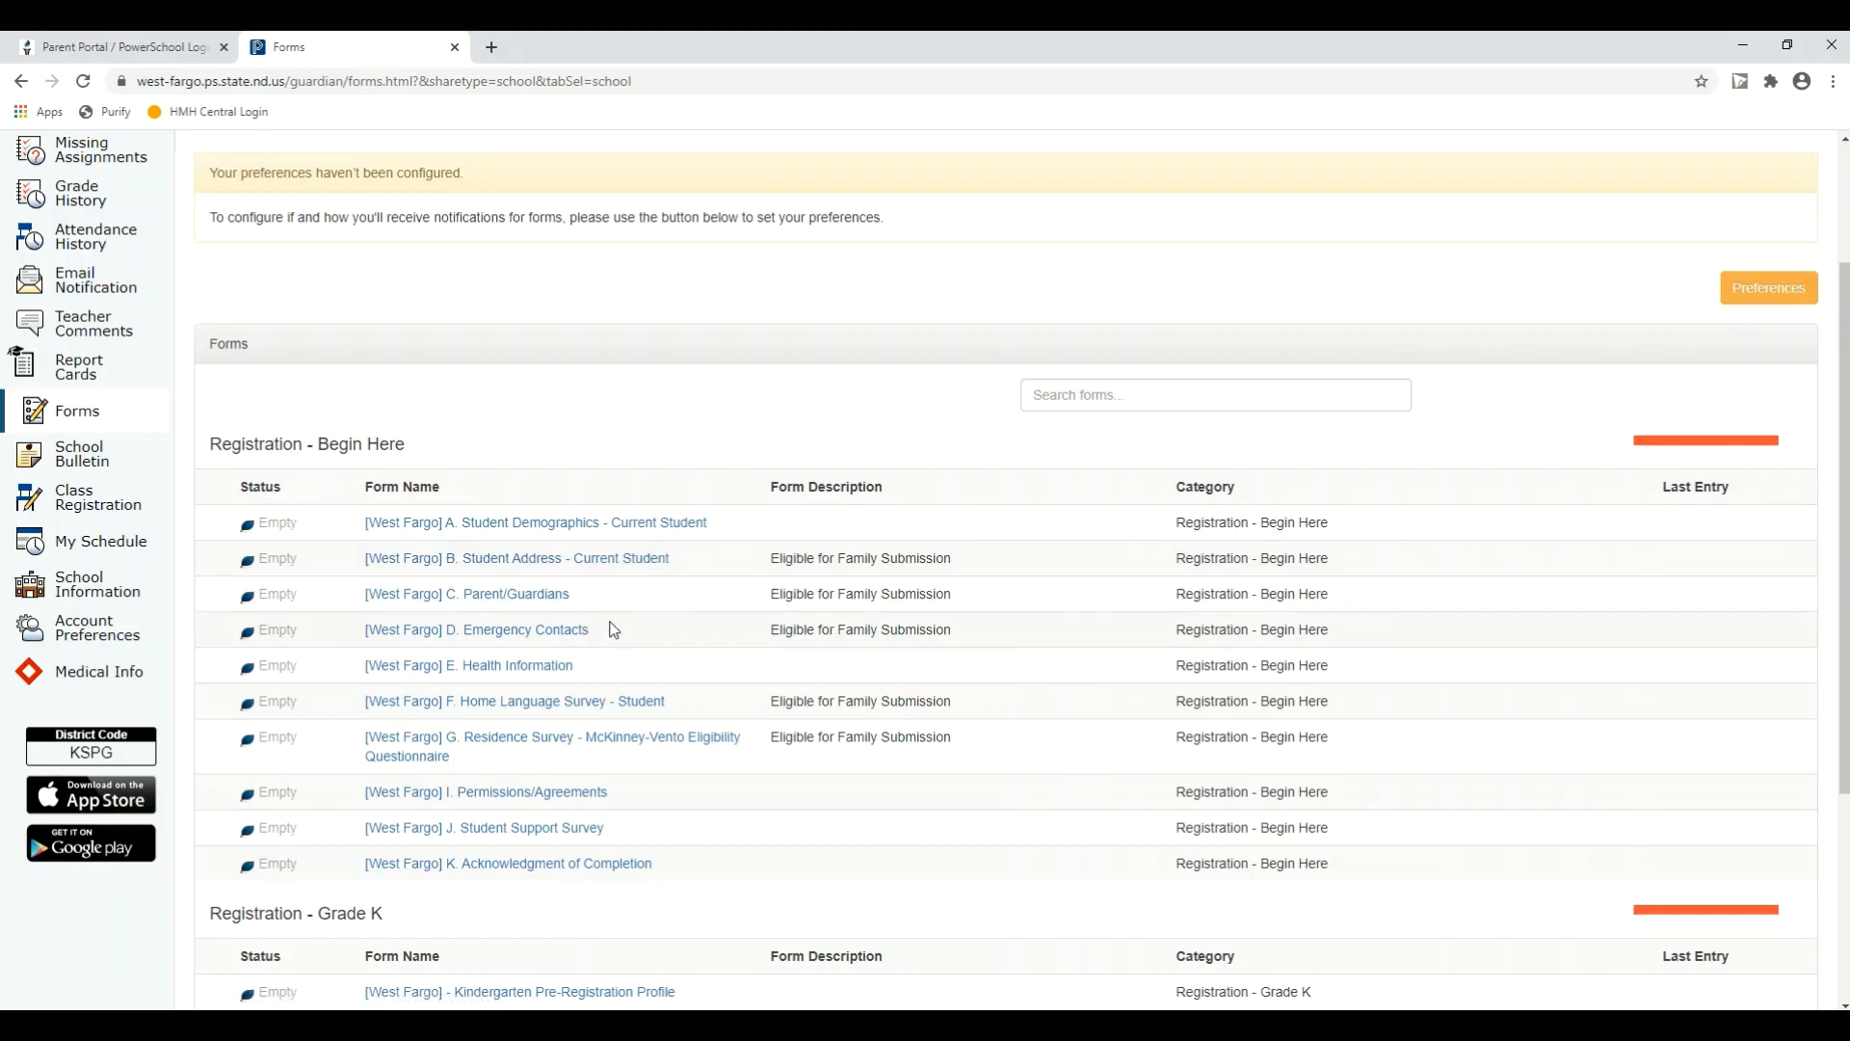
{"action": "scroll", "coordinate": [613, 622], "scroll_direction": "down", "scroll_amount": 1}
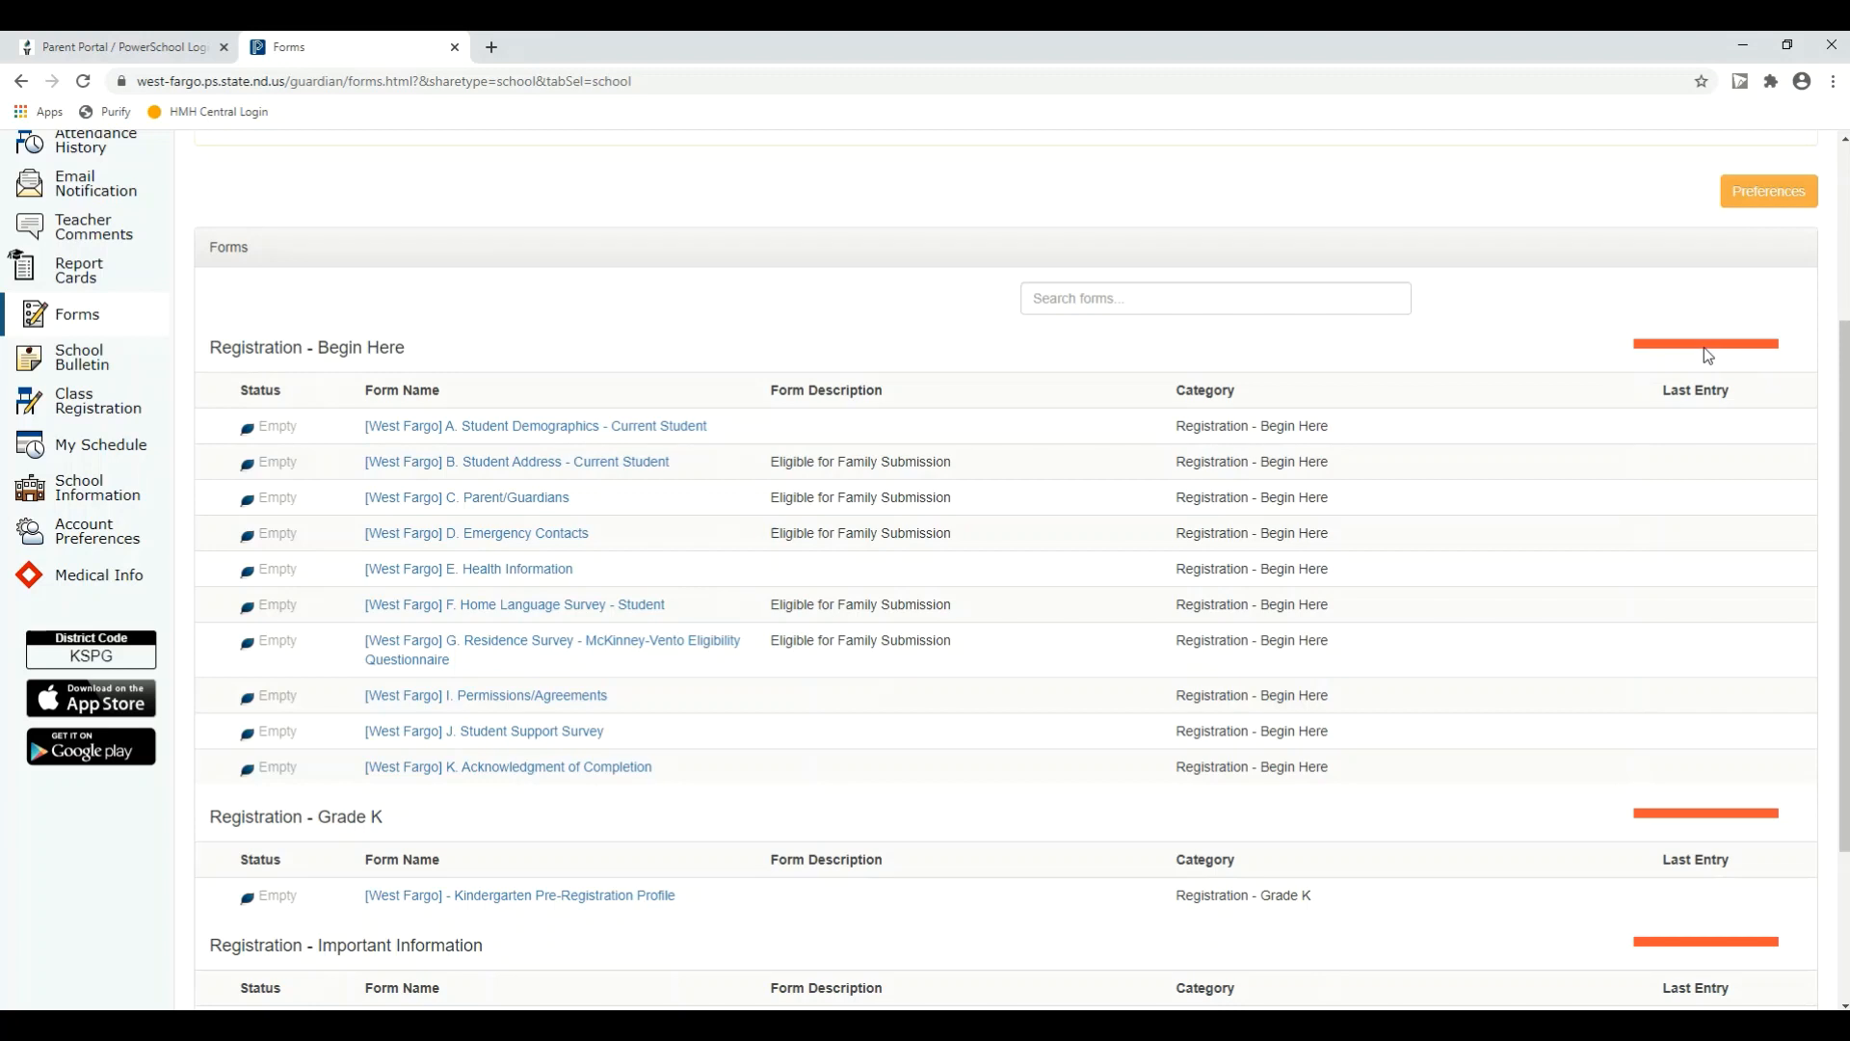
{"action": "scroll", "coordinate": [591, 512], "scroll_direction": "down", "scroll_amount": 2}
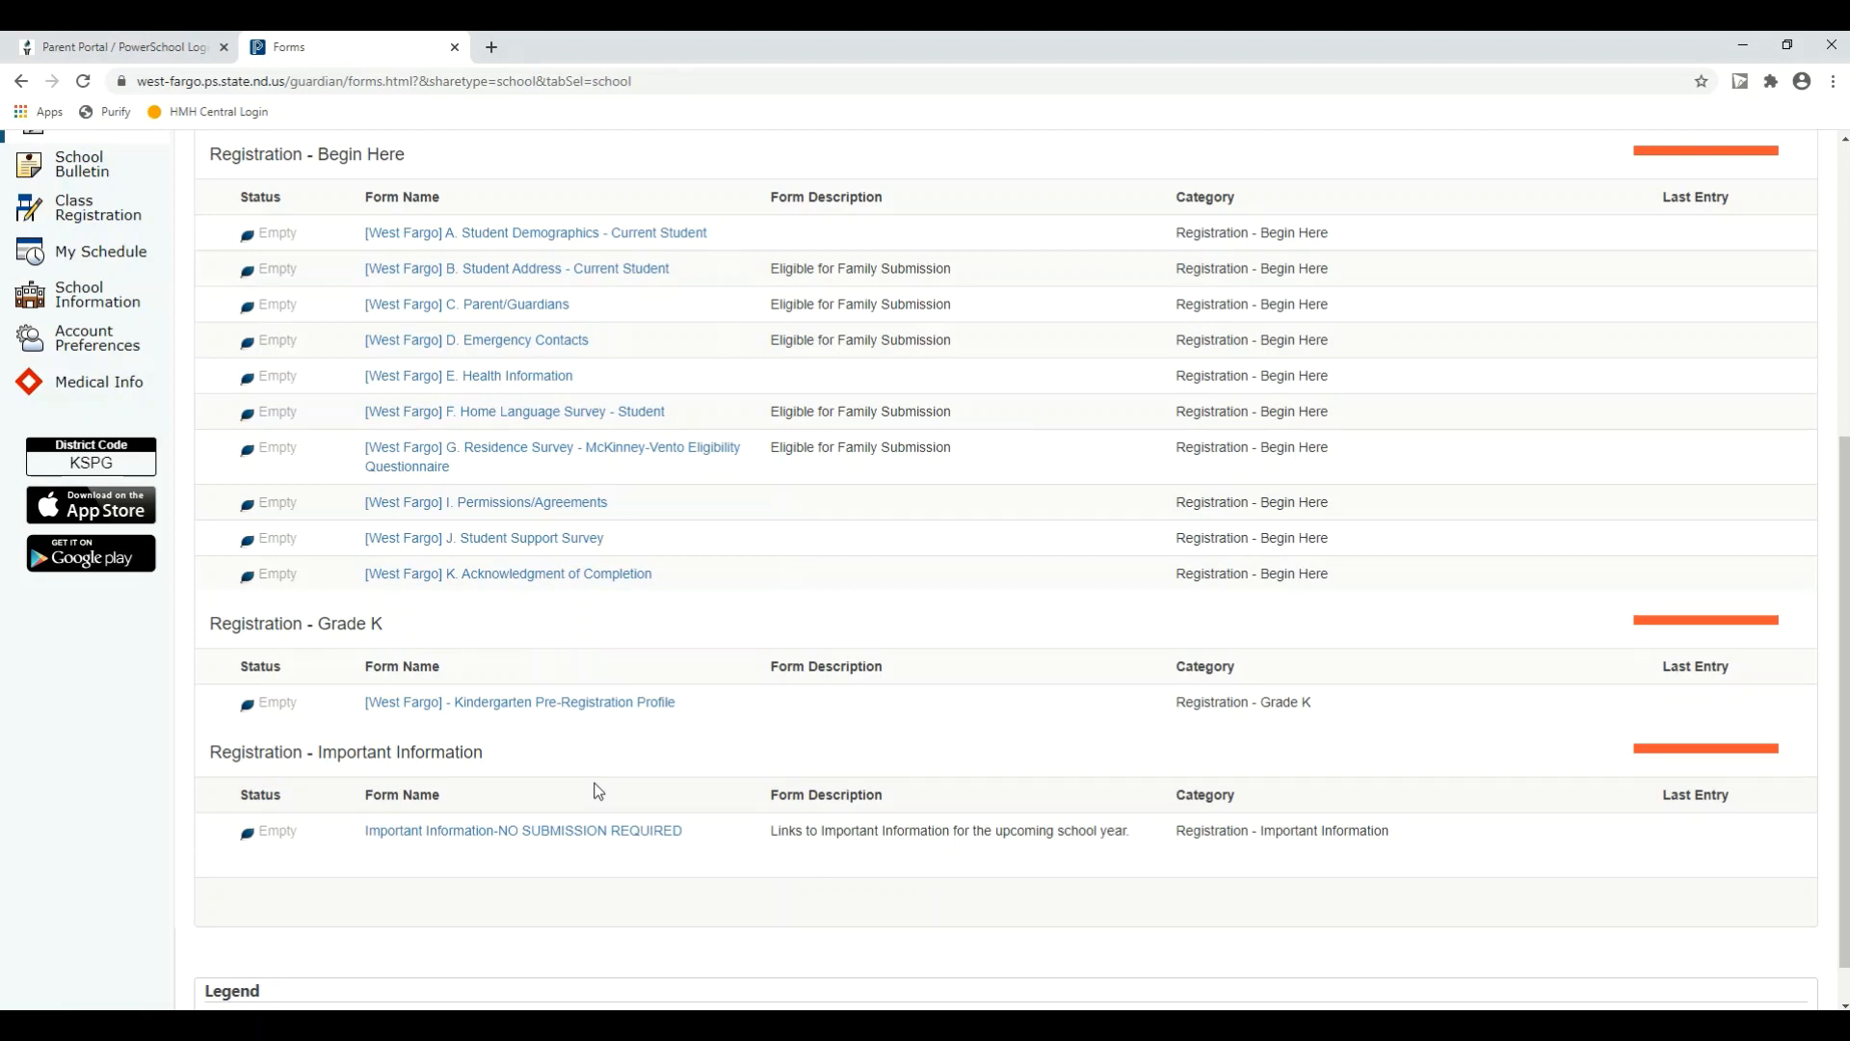
{"action": "scroll", "coordinate": [598, 790], "scroll_direction": "up", "scroll_amount": 1}
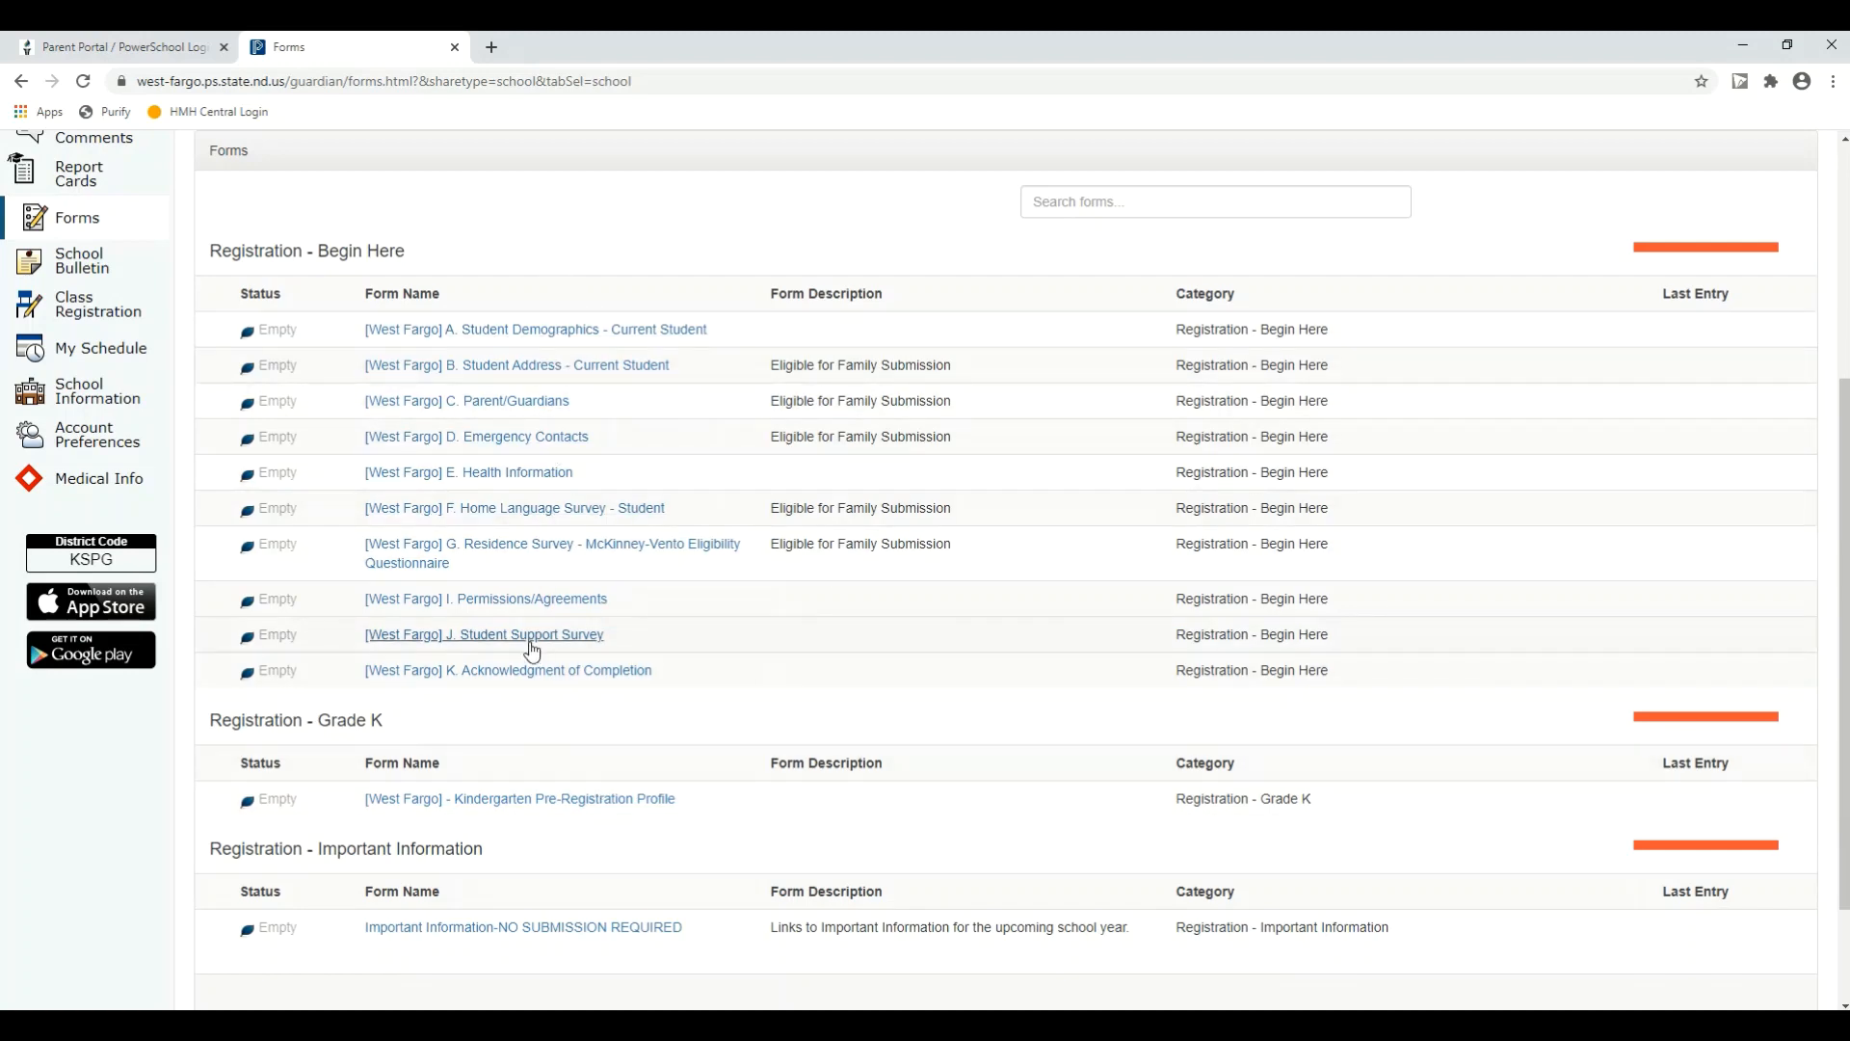
Step: Open the first student's forms listing and examine the status of each registration form
{"action": "scroll", "coordinate": [528, 644], "scroll_direction": "up", "scroll_amount": 4}
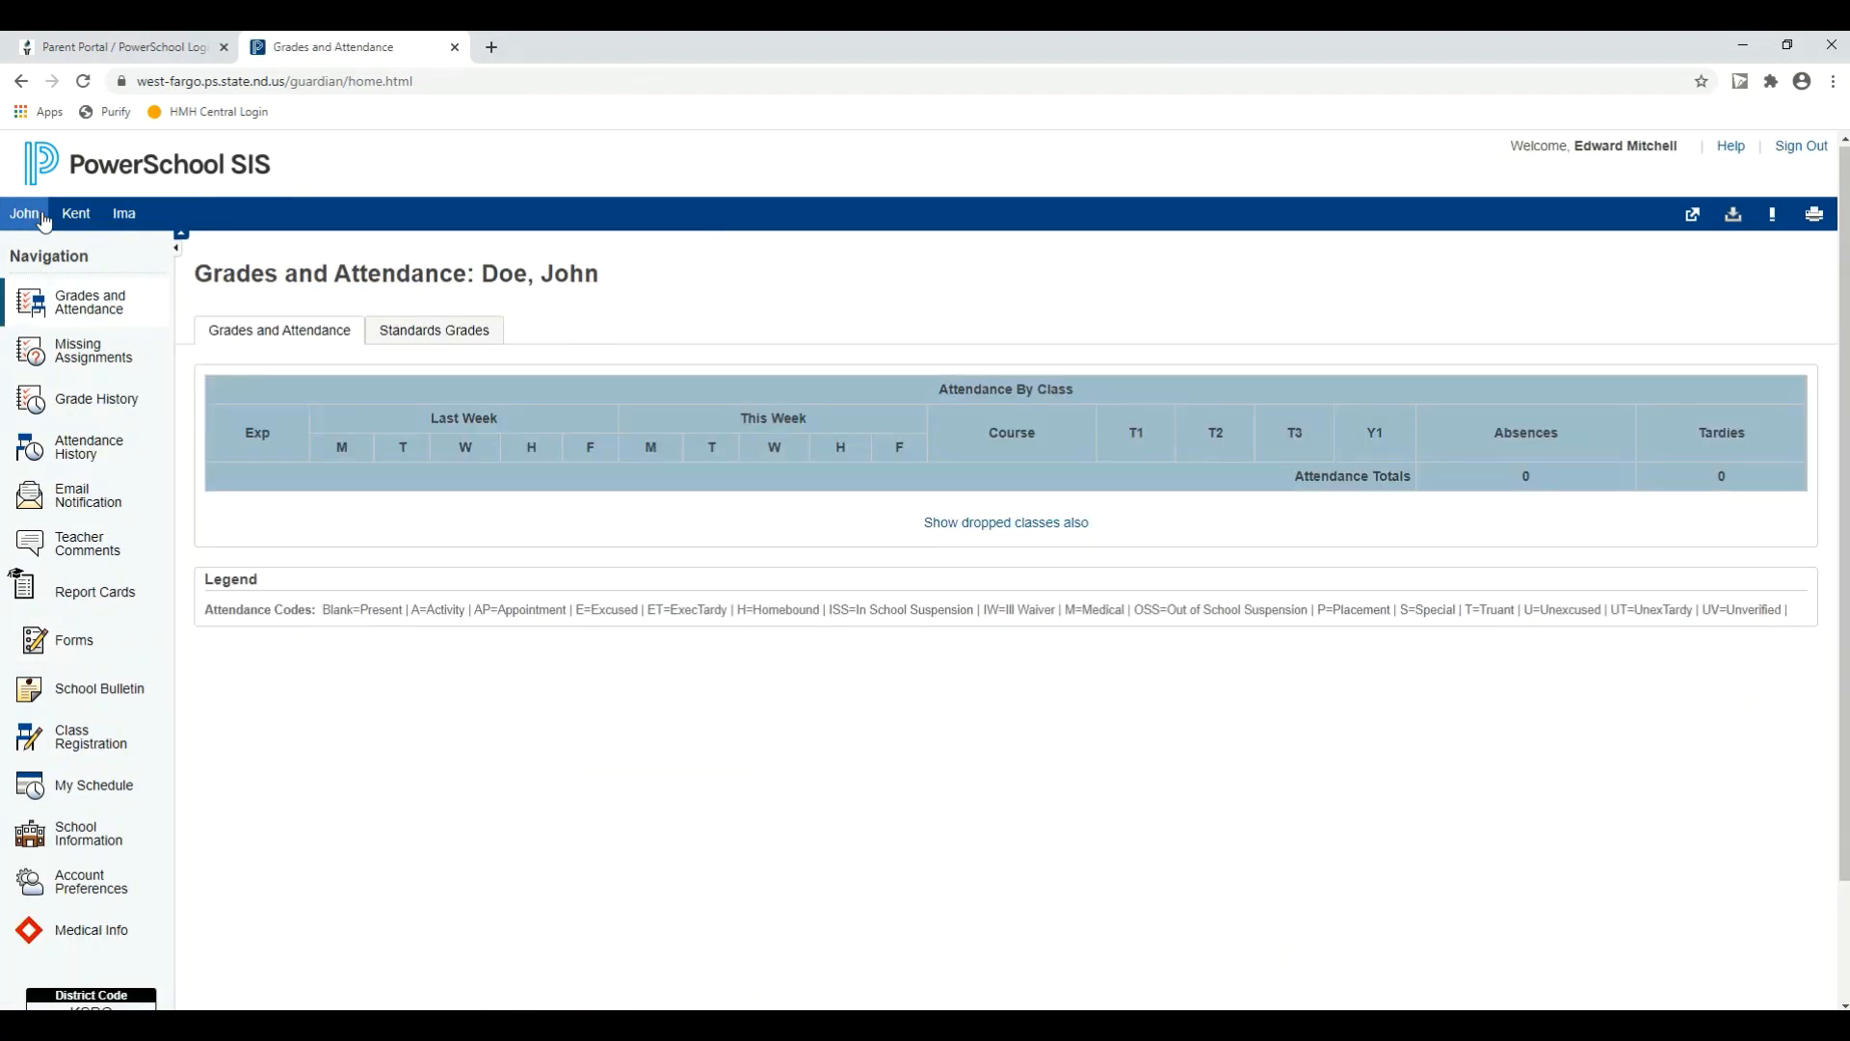
{"action": "left_click", "coordinate": [106, 641]}
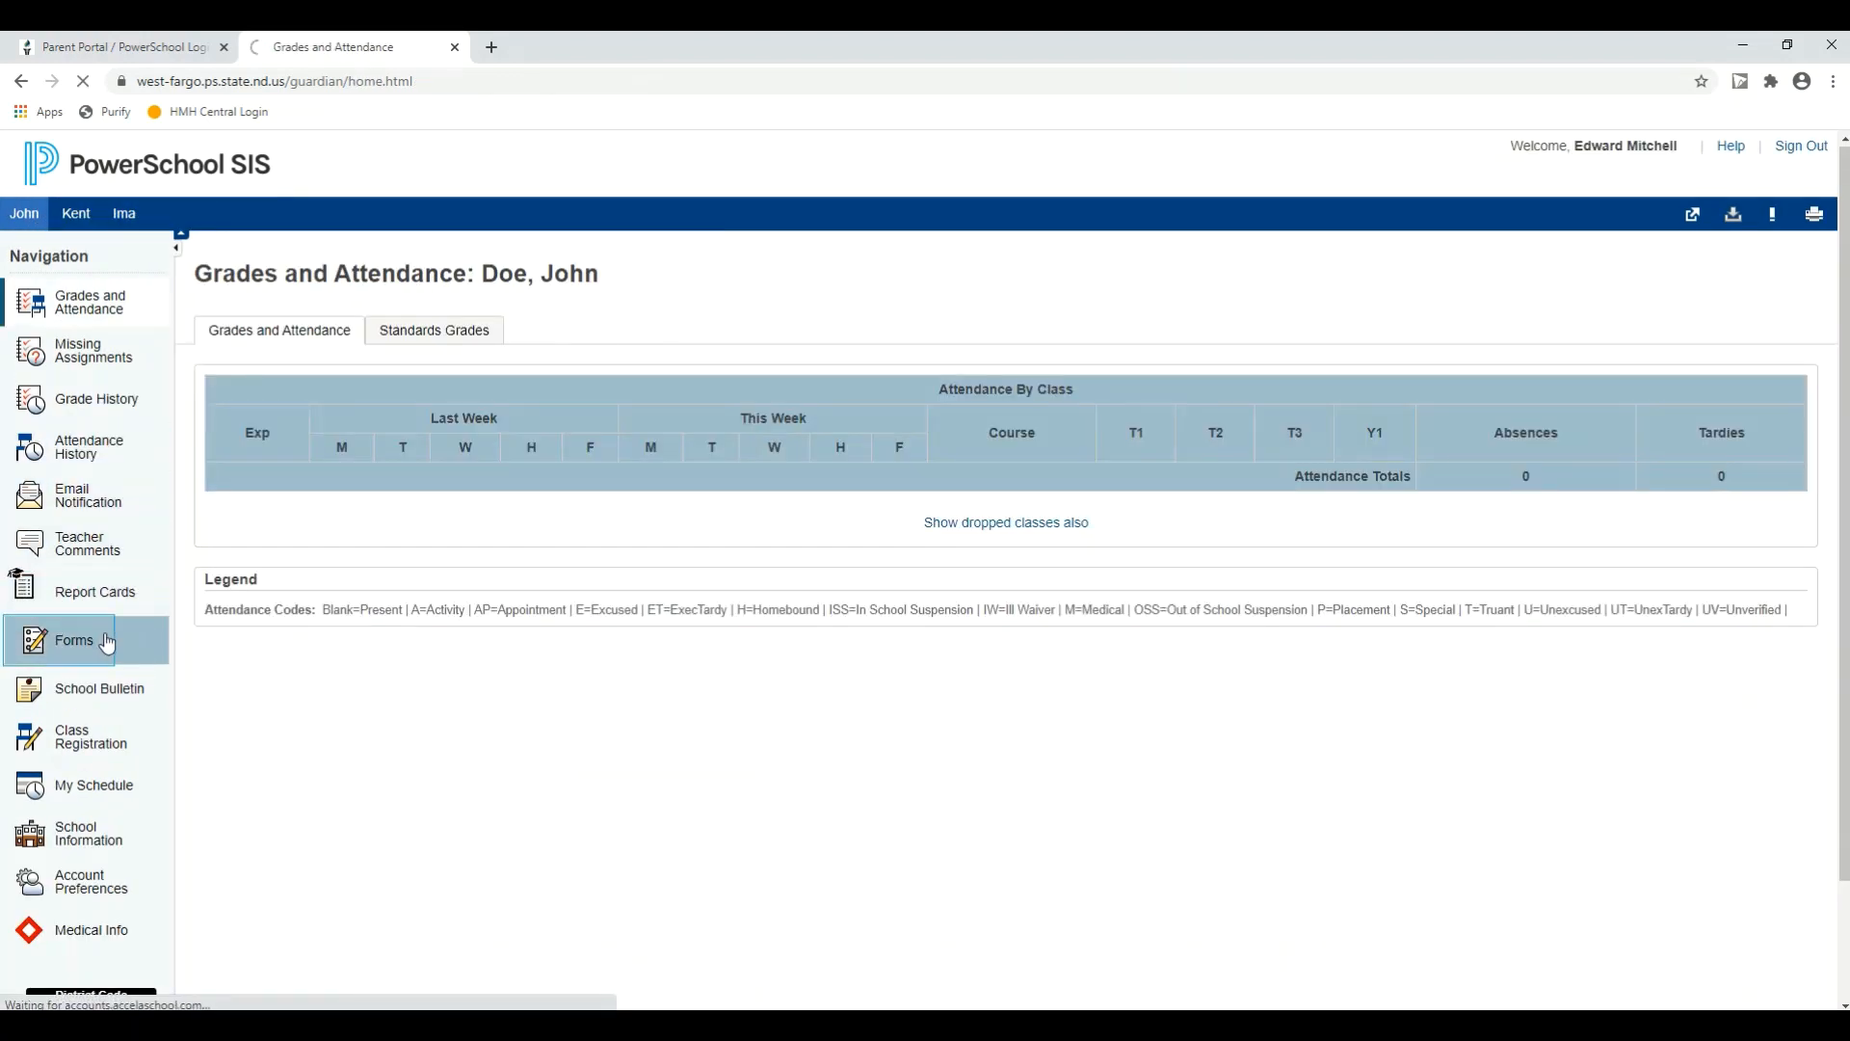
{"action": "scroll", "coordinate": [405, 559], "scroll_direction": "down", "scroll_amount": 2}
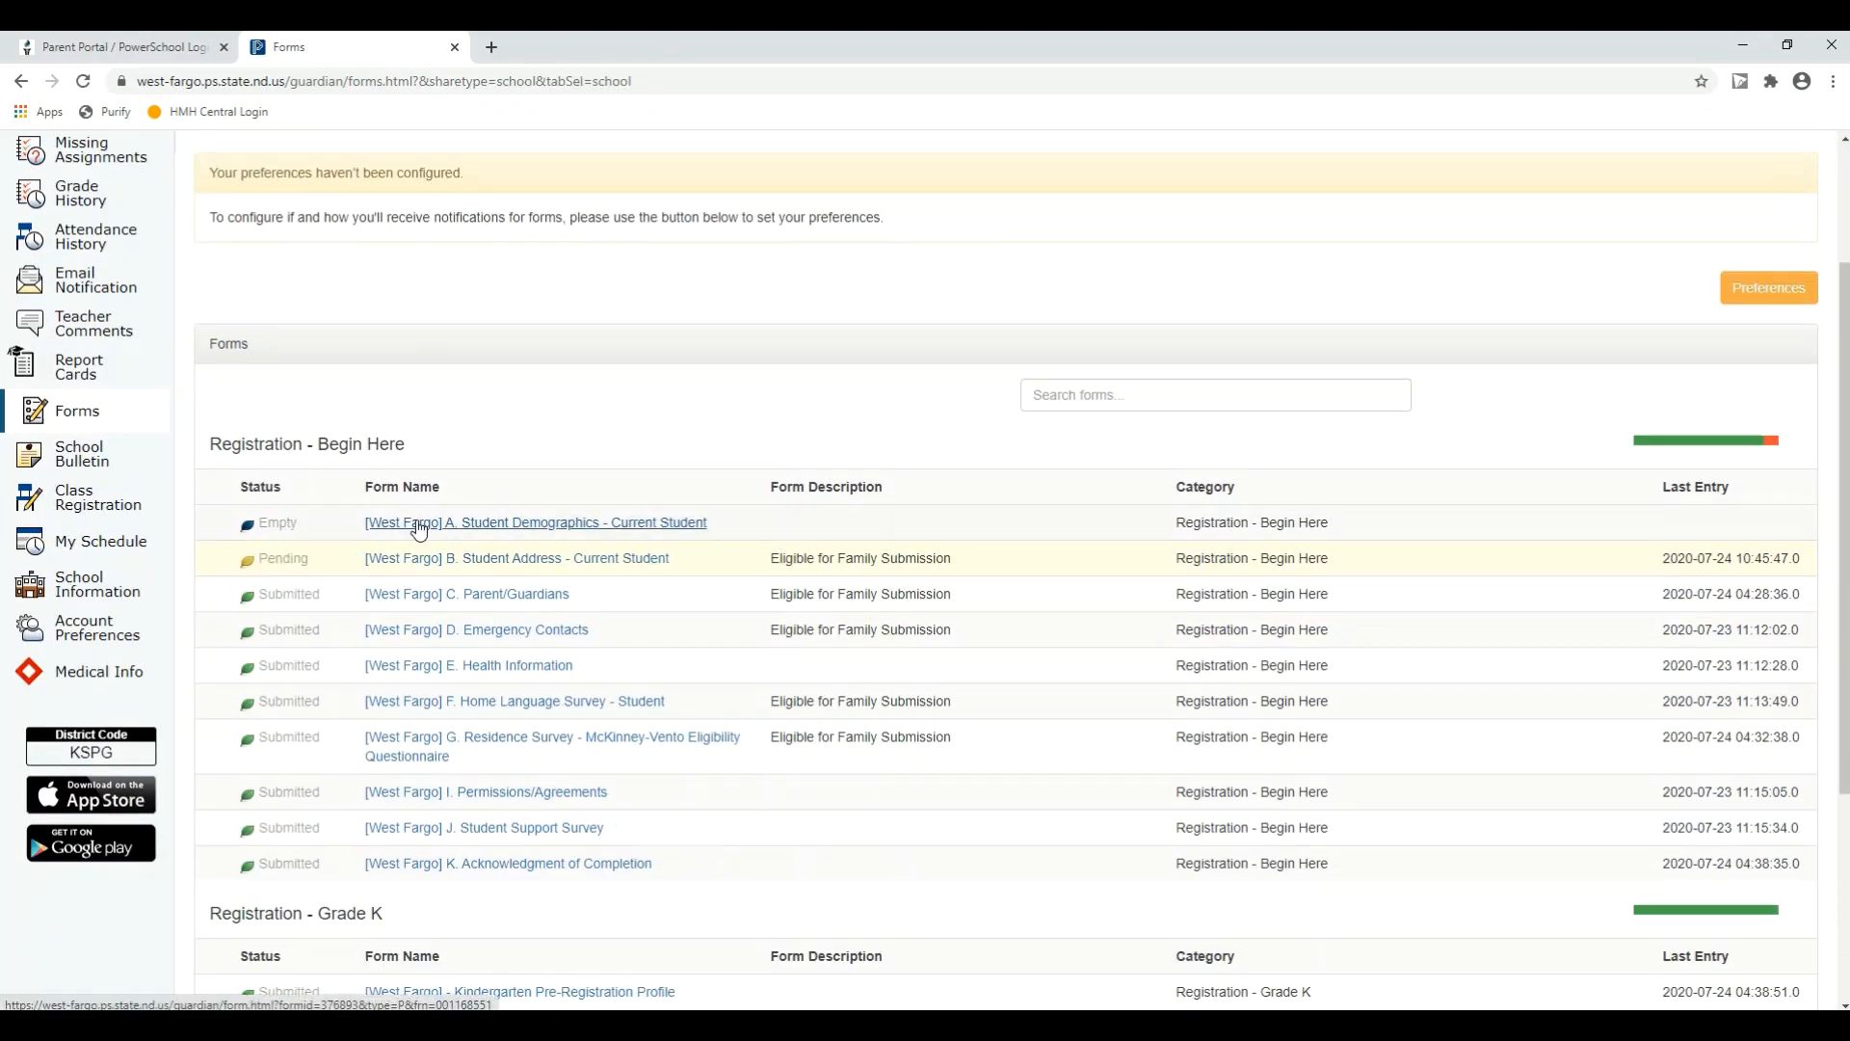
{"action": "scroll", "coordinate": [406, 702], "scroll_direction": "down", "scroll_amount": 2}
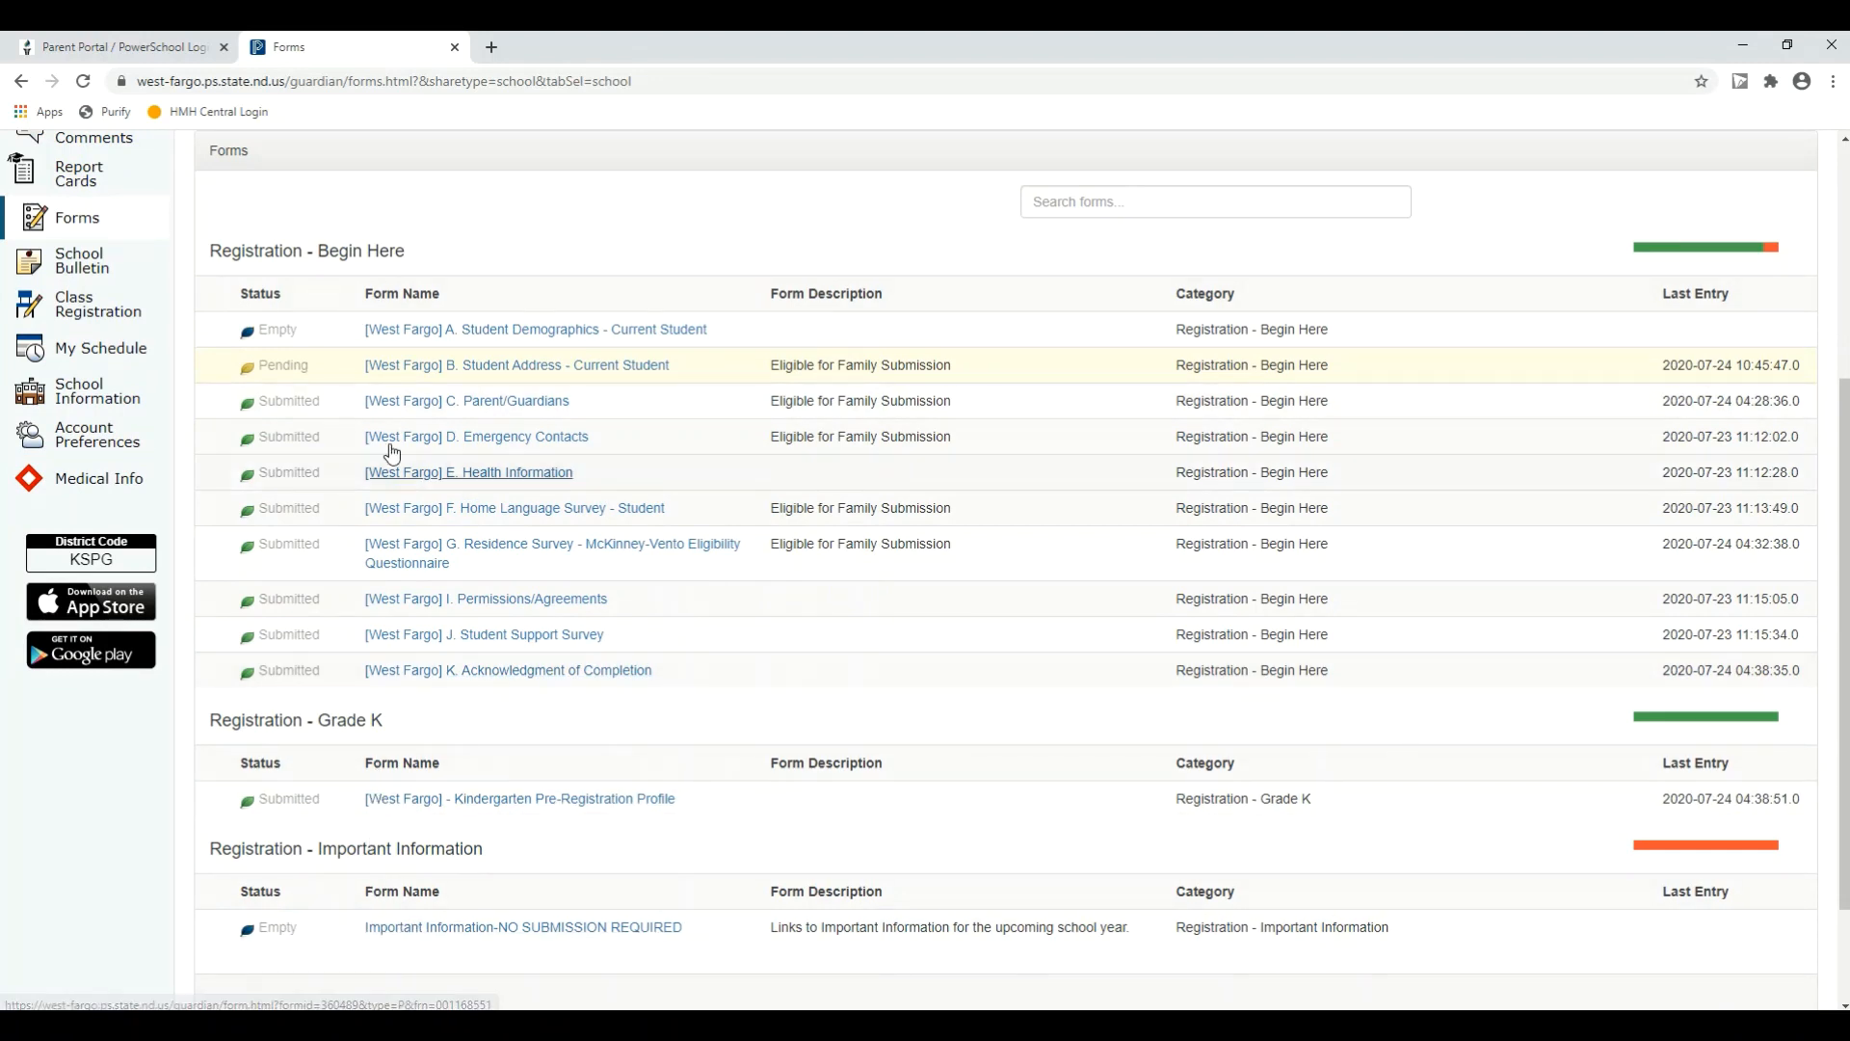
{"action": "scroll", "coordinate": [316, 409], "scroll_direction": "up", "scroll_amount": 5}
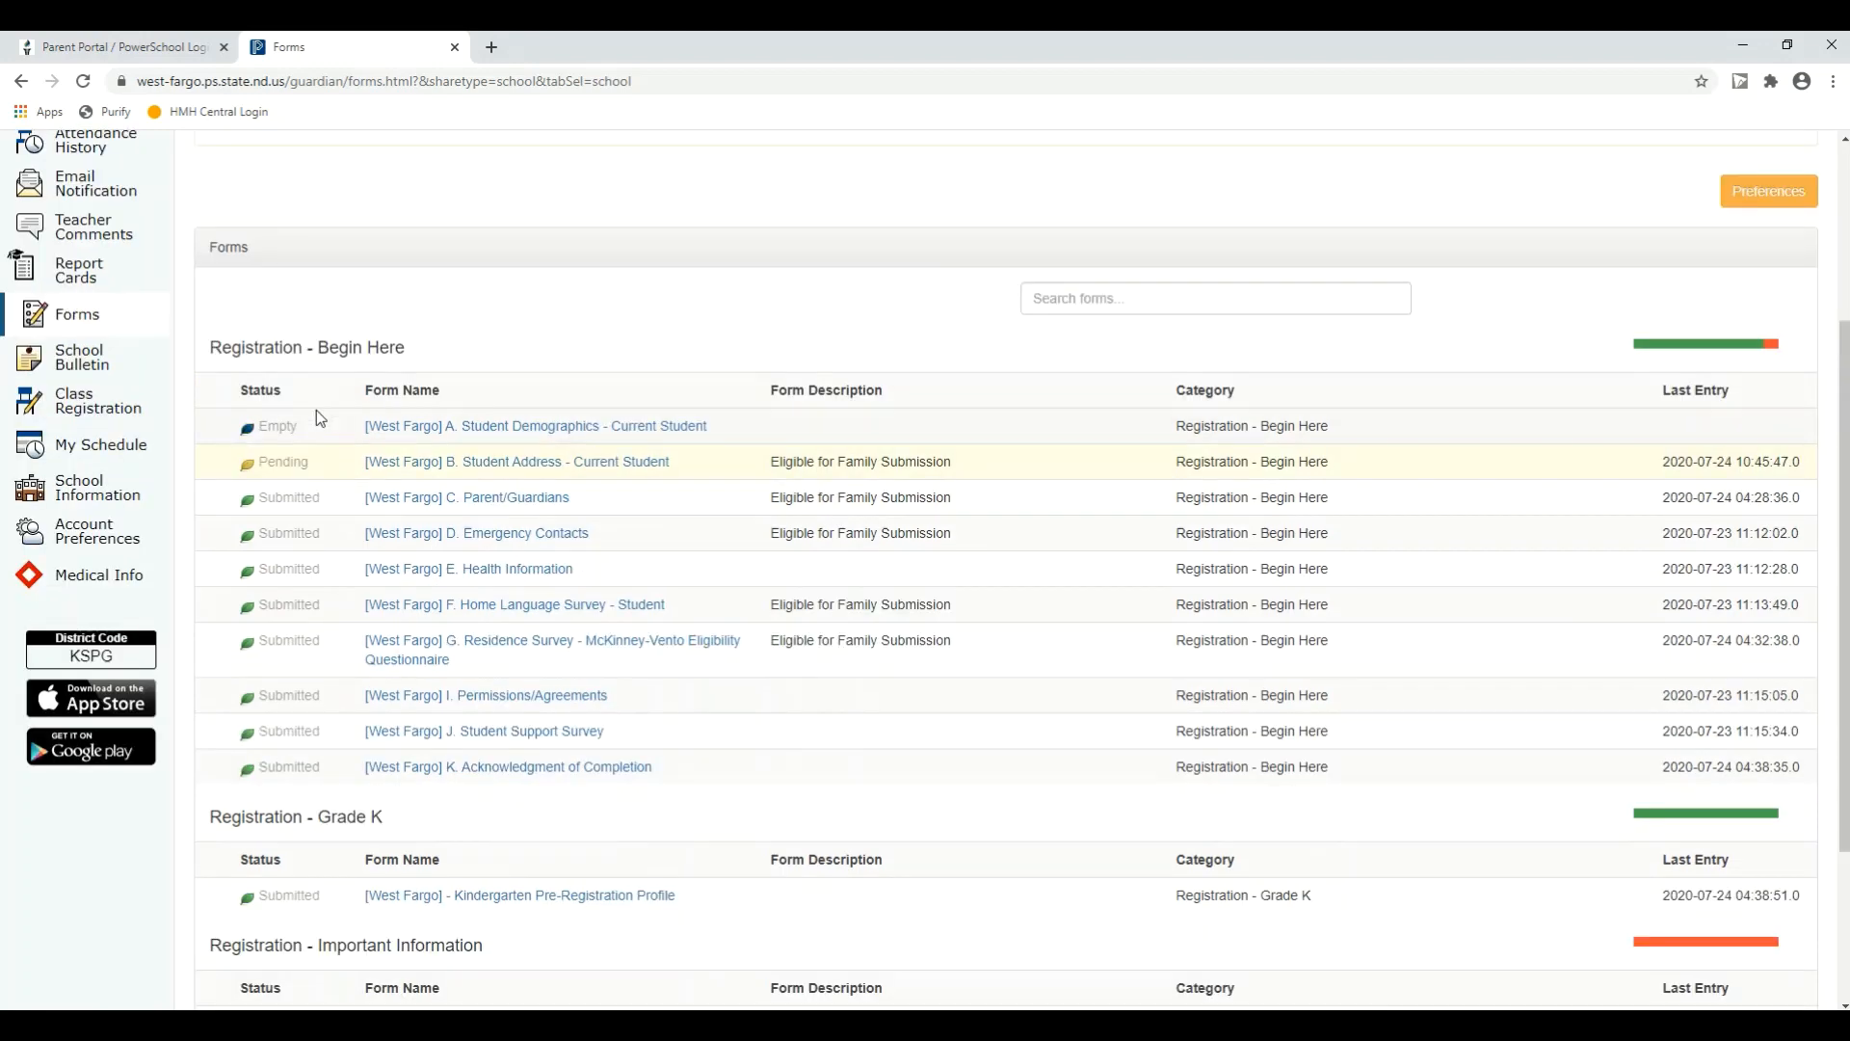
Step: Switch back to the third student and open that student's forms listing
{"action": "left_click", "coordinate": [145, 217]}
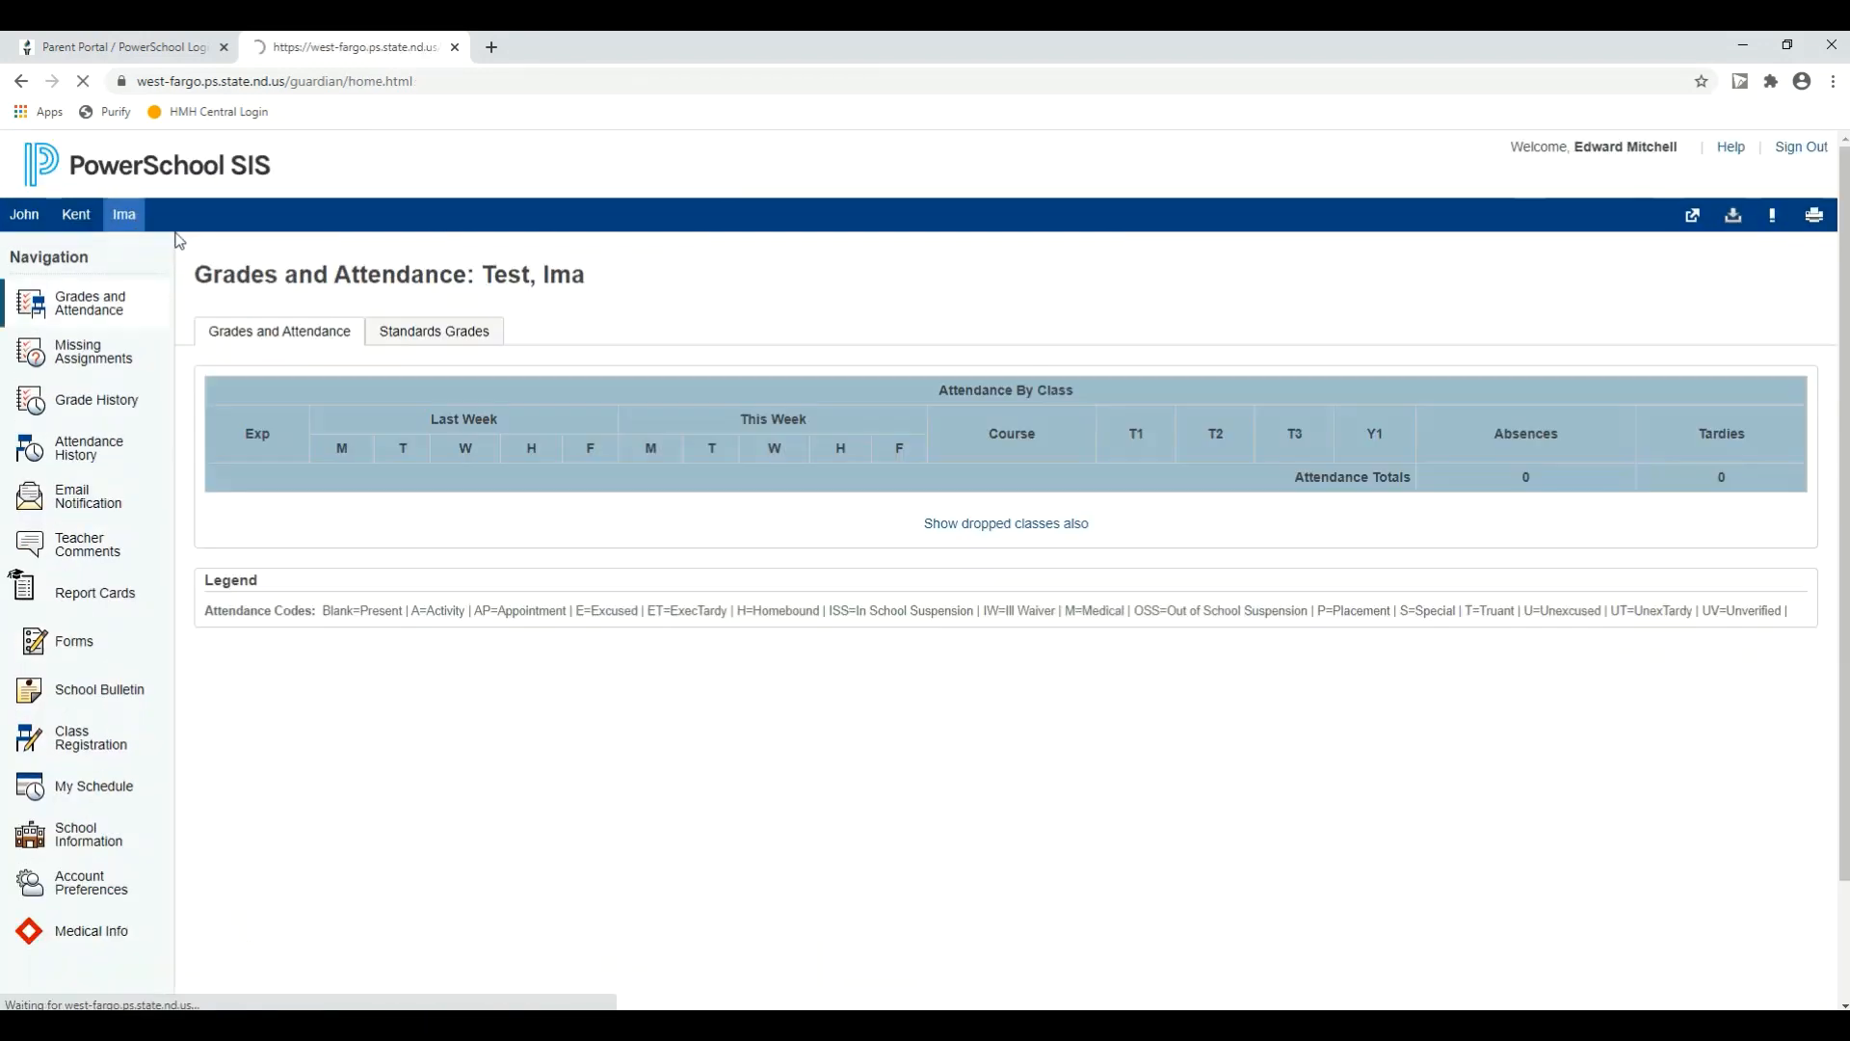
{"action": "left_click", "coordinate": [144, 629]}
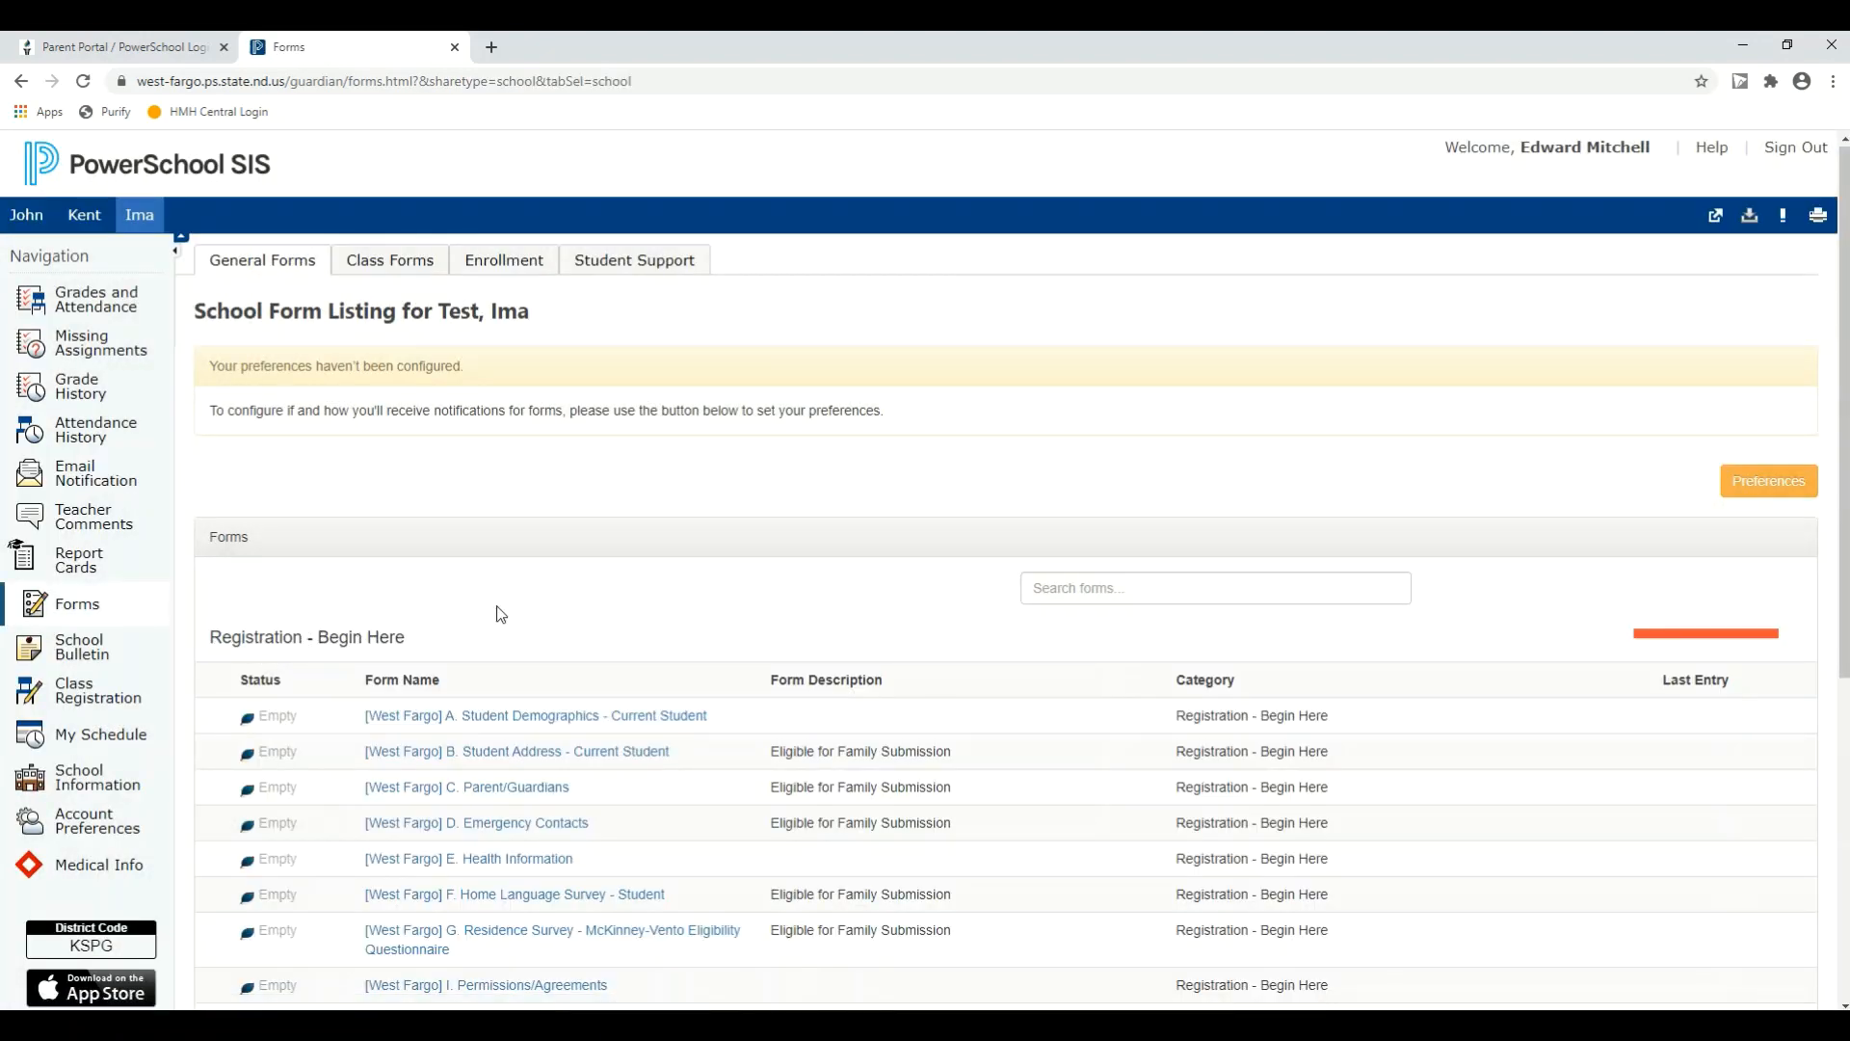
Step: Examine the third student's listed forms under Registration - Begin Here, Grade K and Important Information, including which are eligible for family submission
{"action": "scroll", "coordinate": [598, 582], "scroll_direction": "down", "scroll_amount": 2}
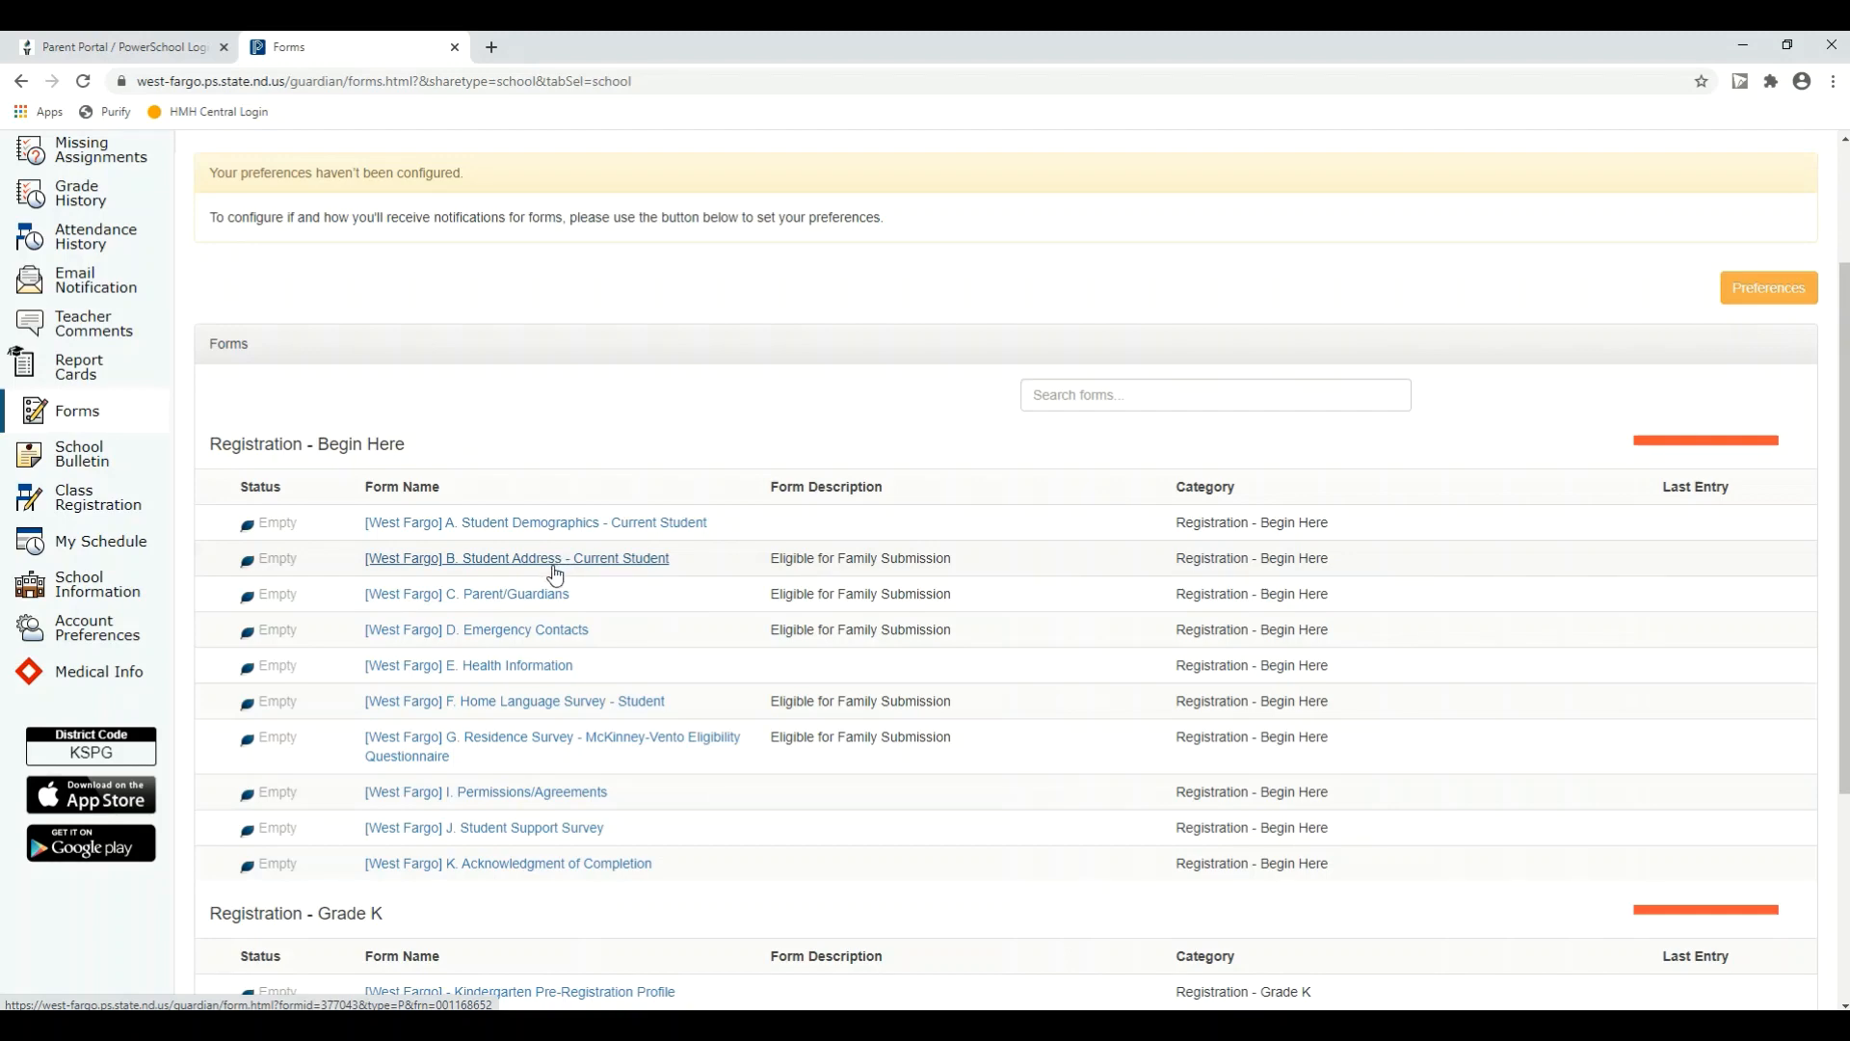
{"action": "scroll", "coordinate": [563, 568], "scroll_direction": "up", "scroll_amount": 2}
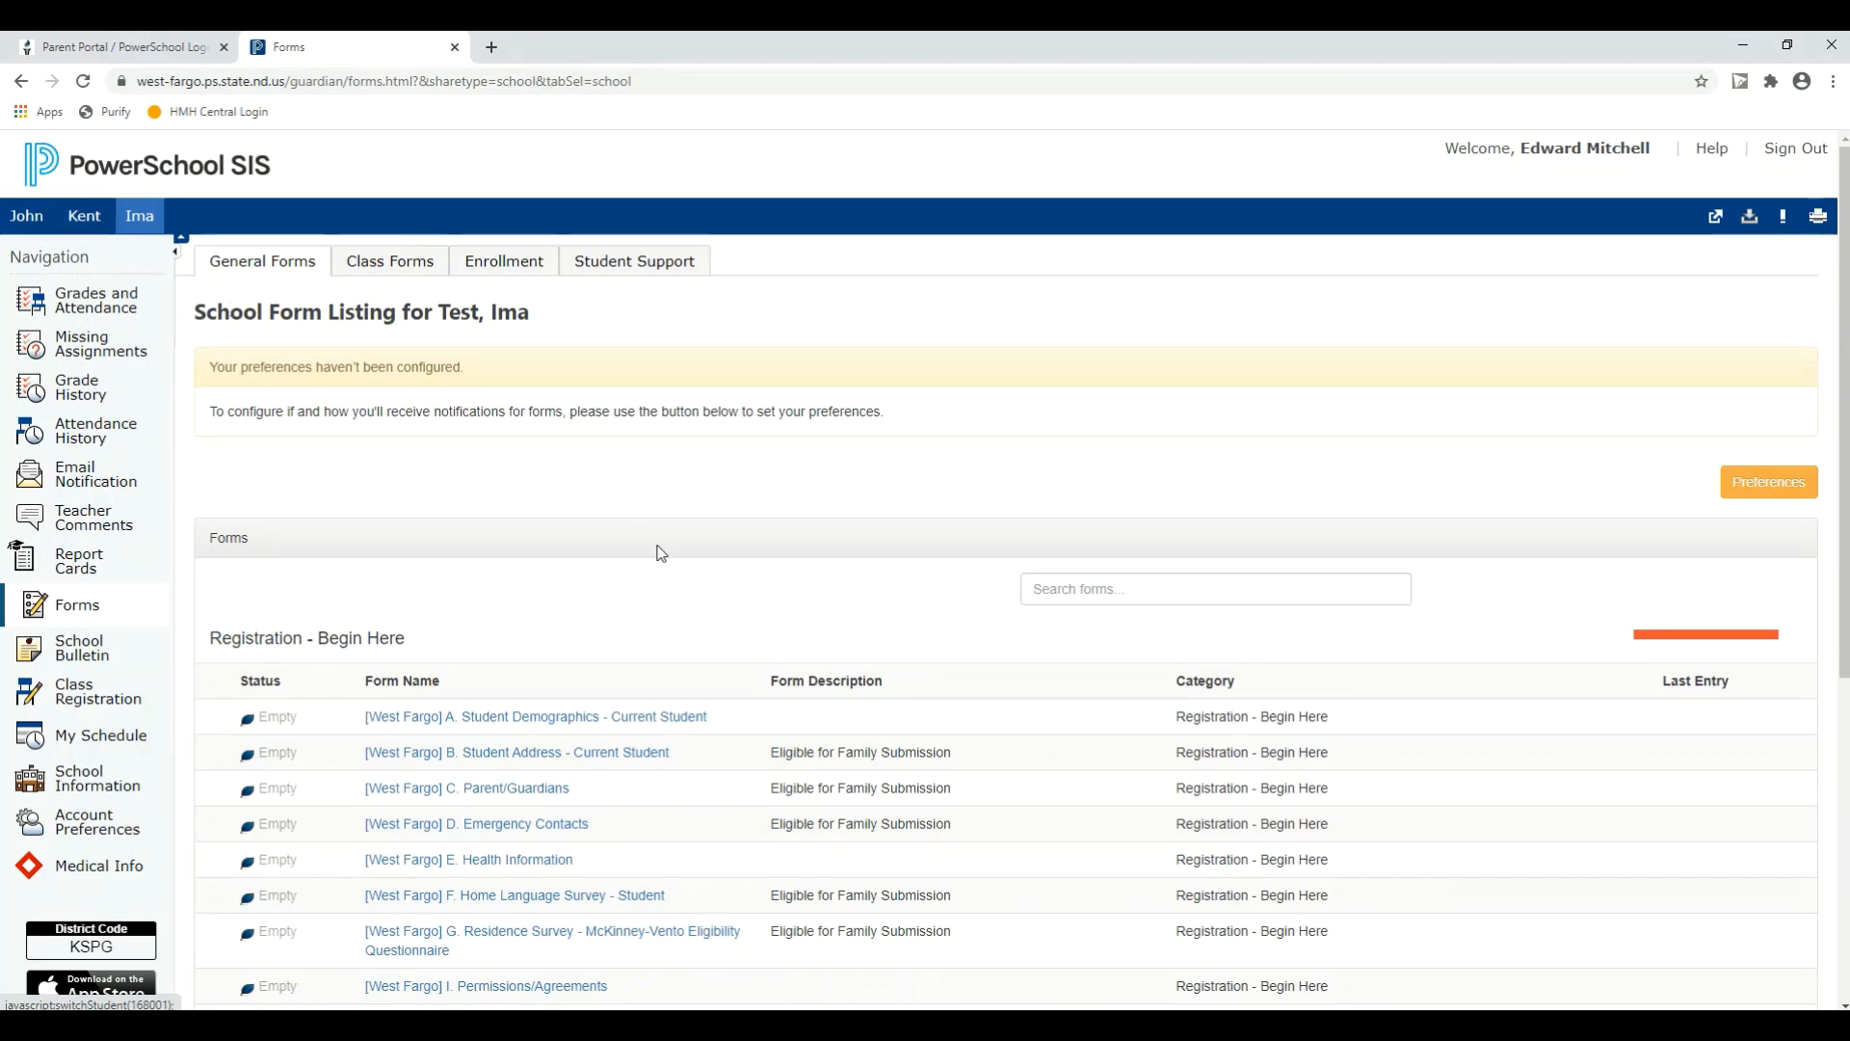
{"action": "scroll", "coordinate": [801, 638], "scroll_direction": "down", "scroll_amount": 1}
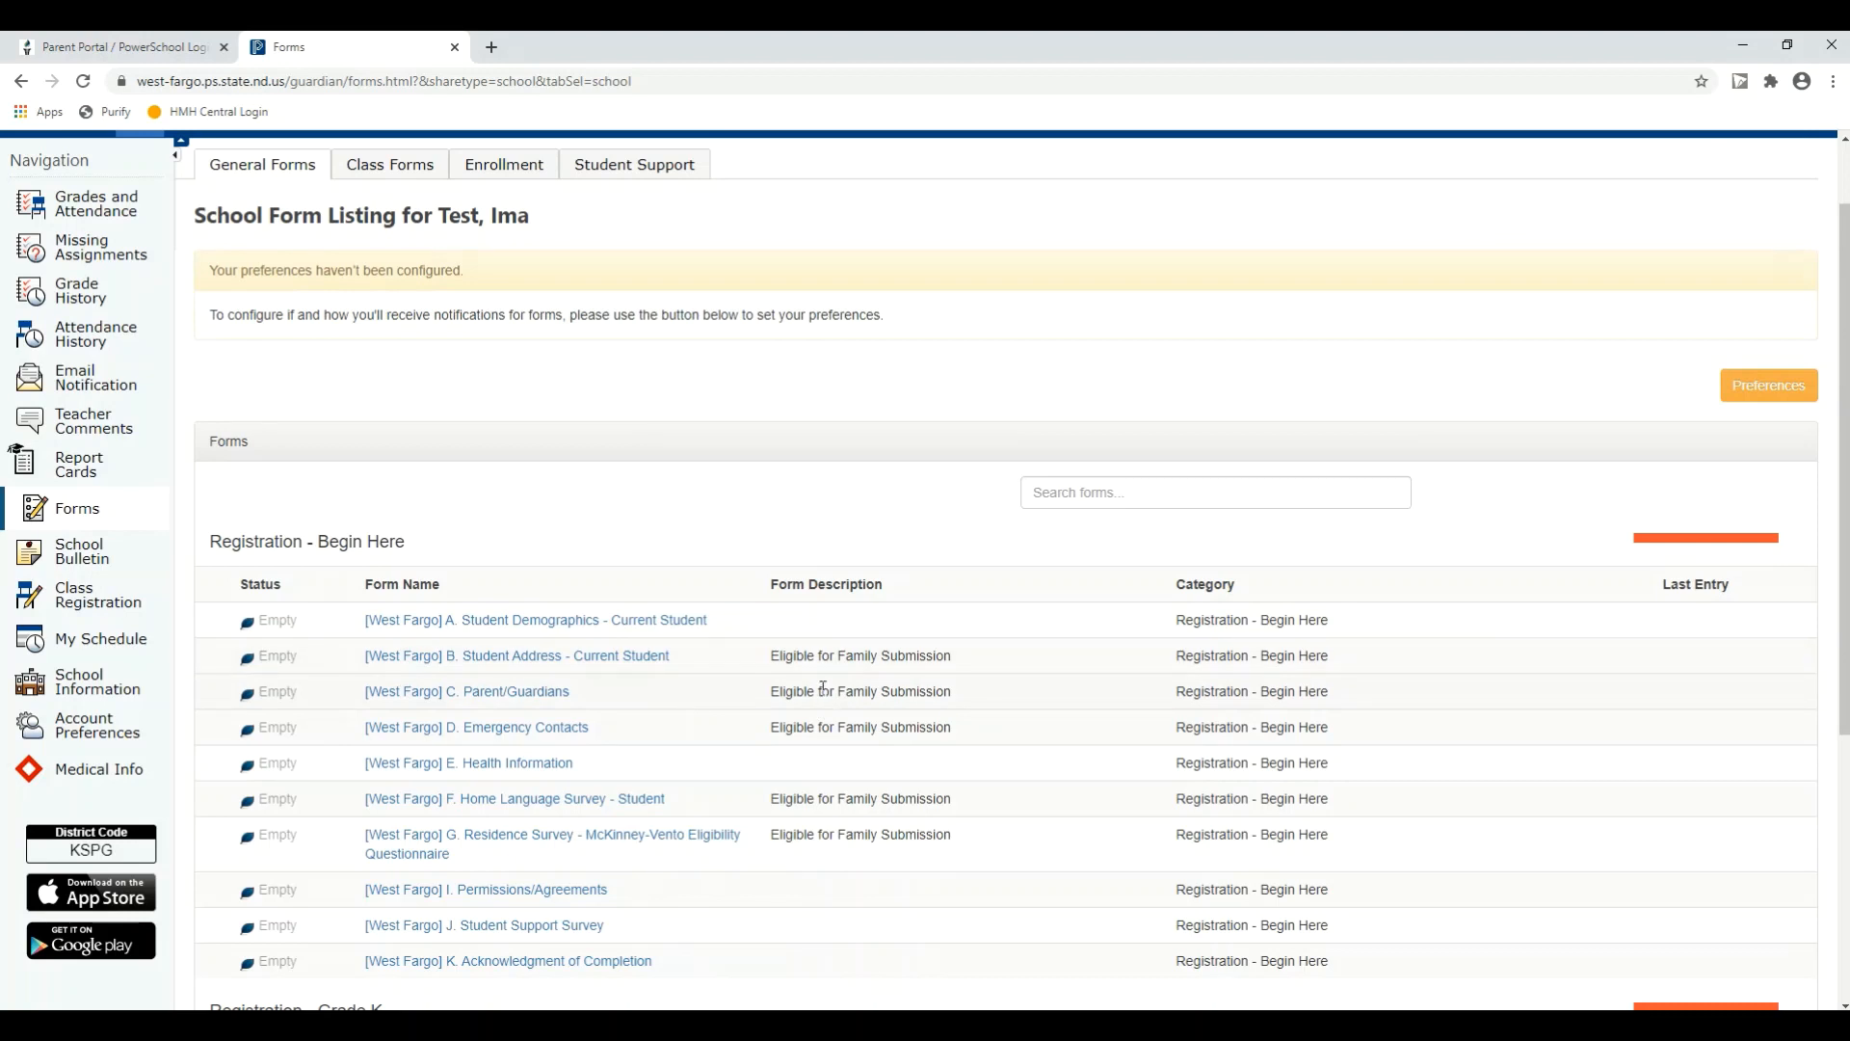
{"action": "scroll", "coordinate": [834, 679], "scroll_direction": "down", "scroll_amount": 1}
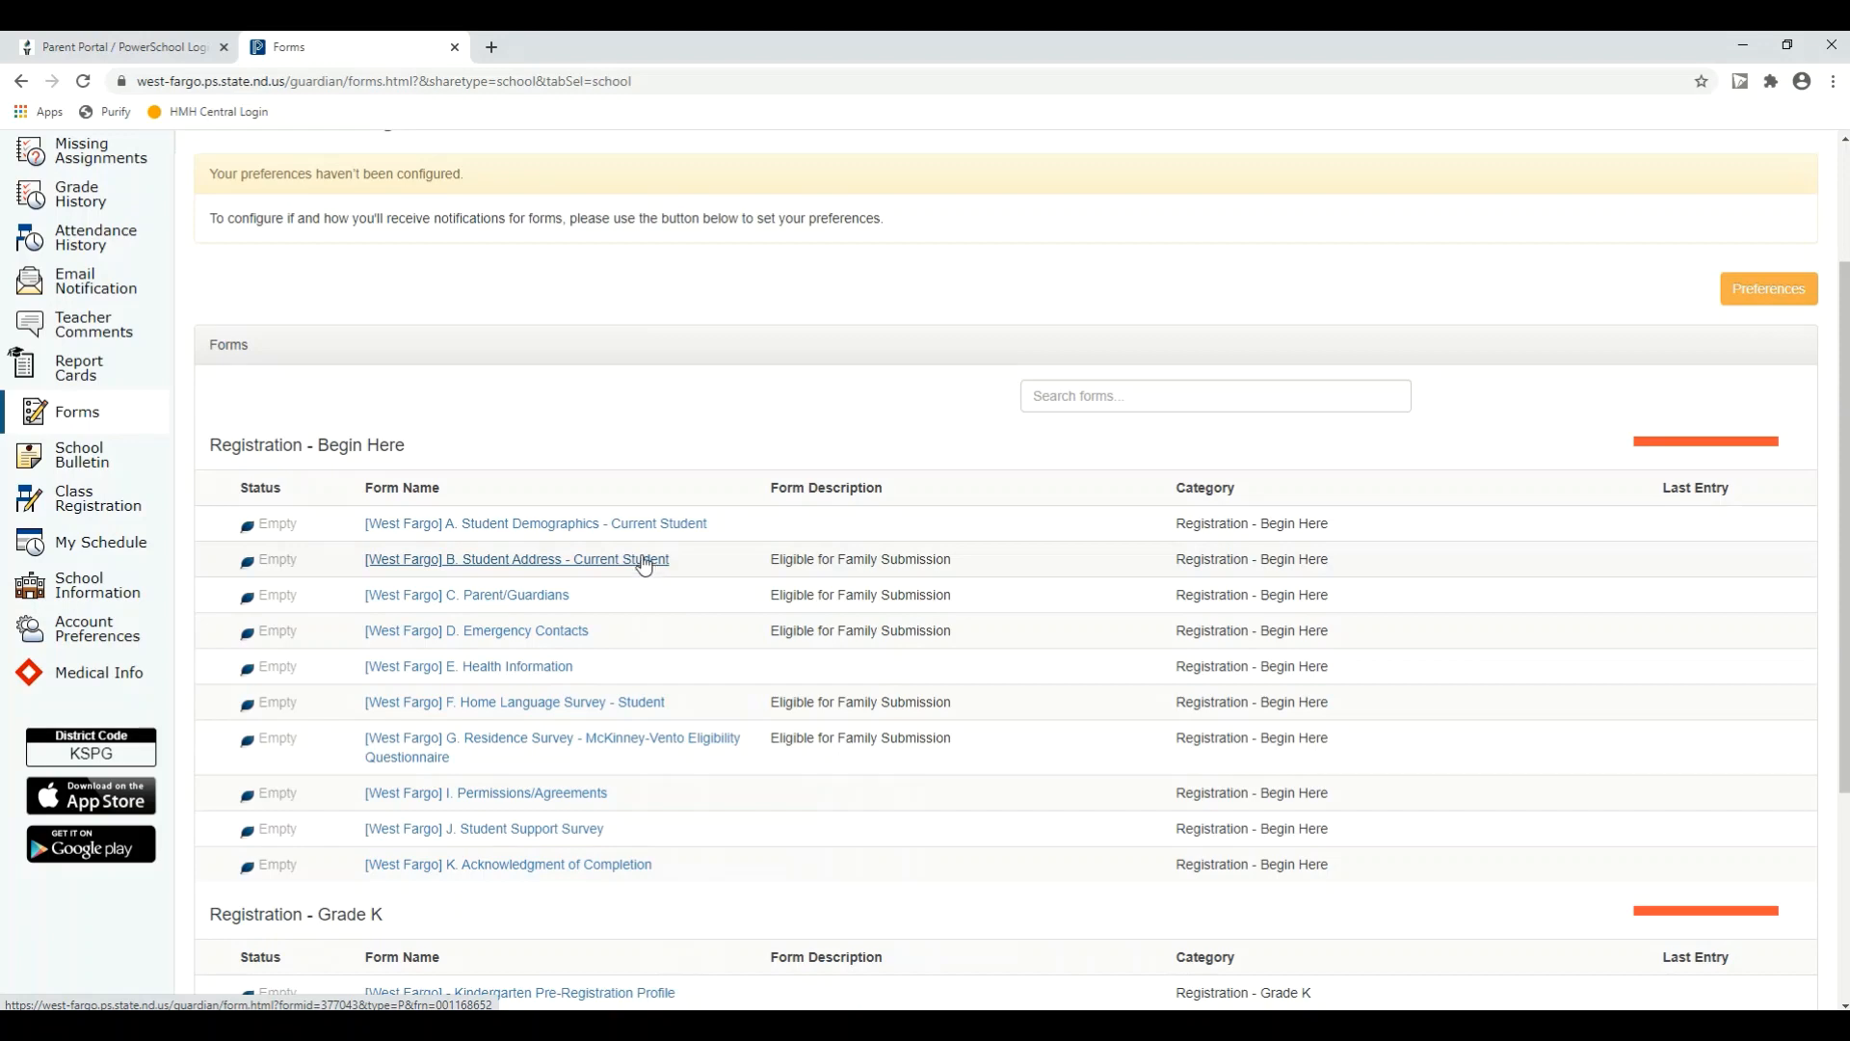
{"action": "scroll", "coordinate": [571, 504], "scroll_direction": "up", "scroll_amount": 2}
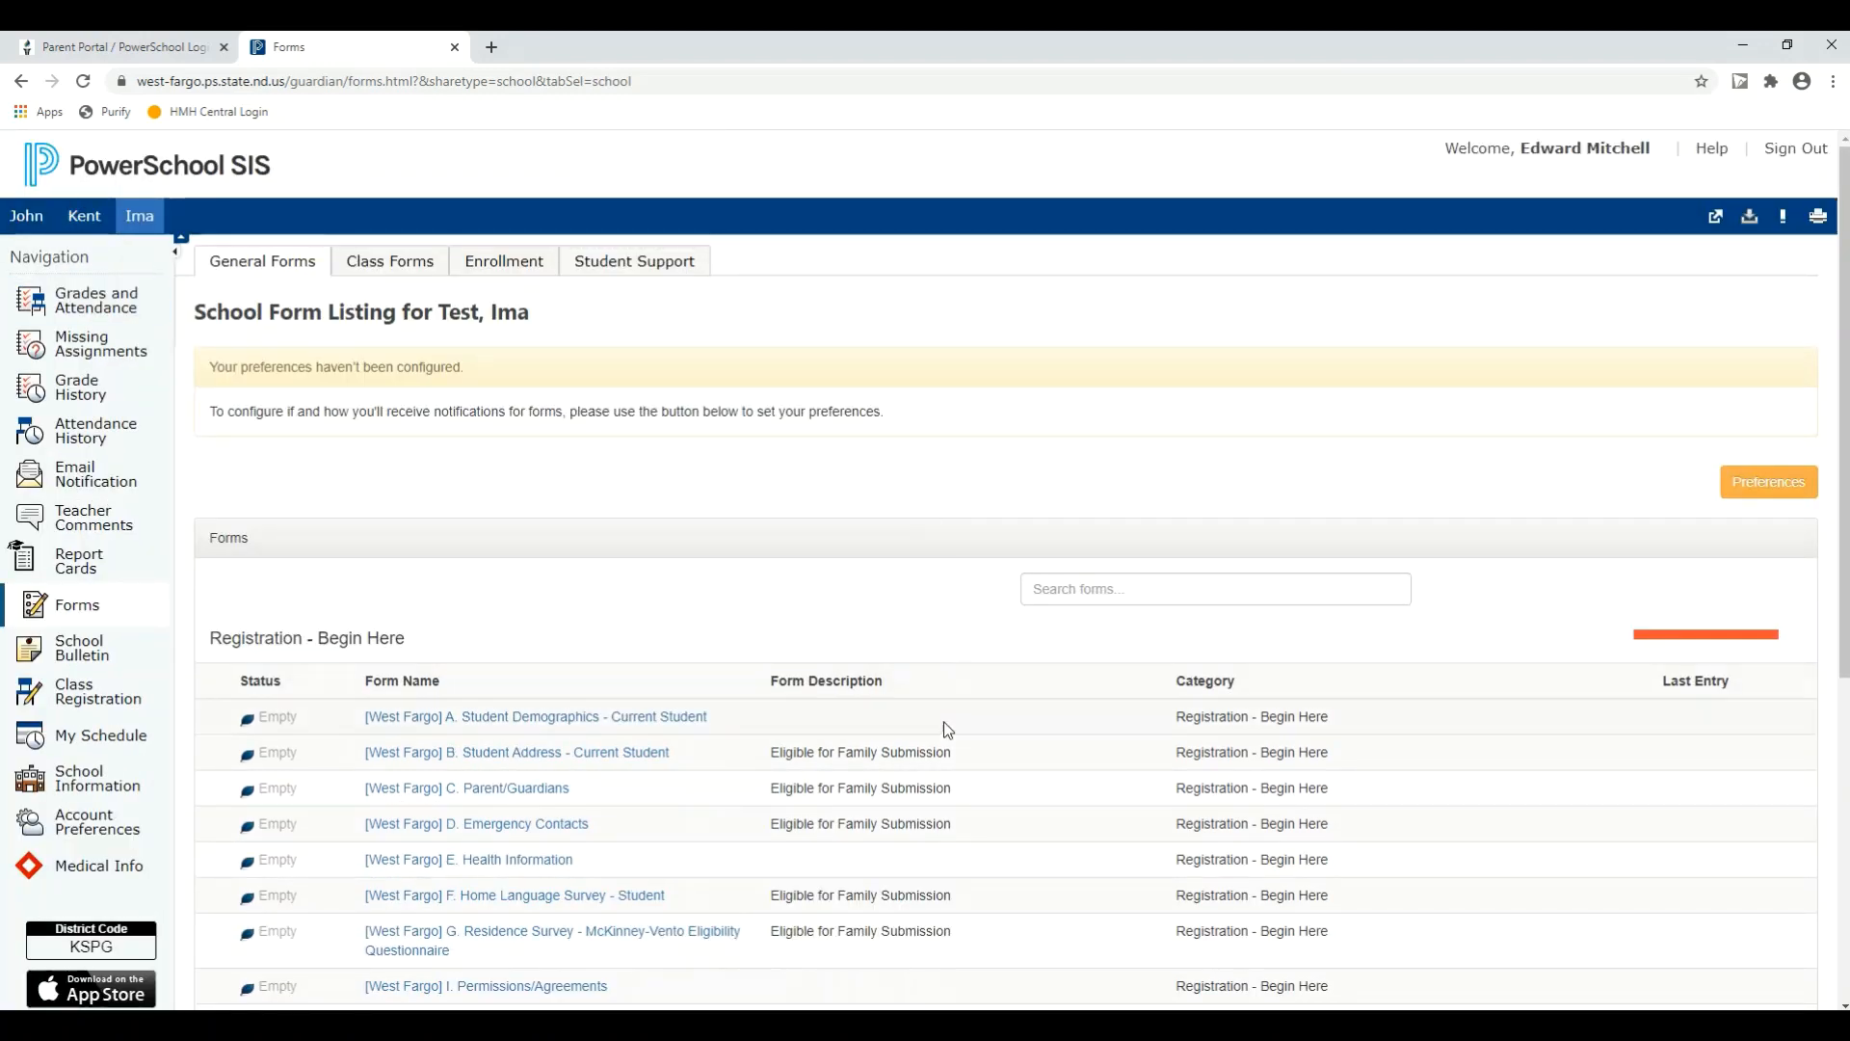
{"action": "scroll", "coordinate": [961, 771], "scroll_direction": "down", "scroll_amount": 1}
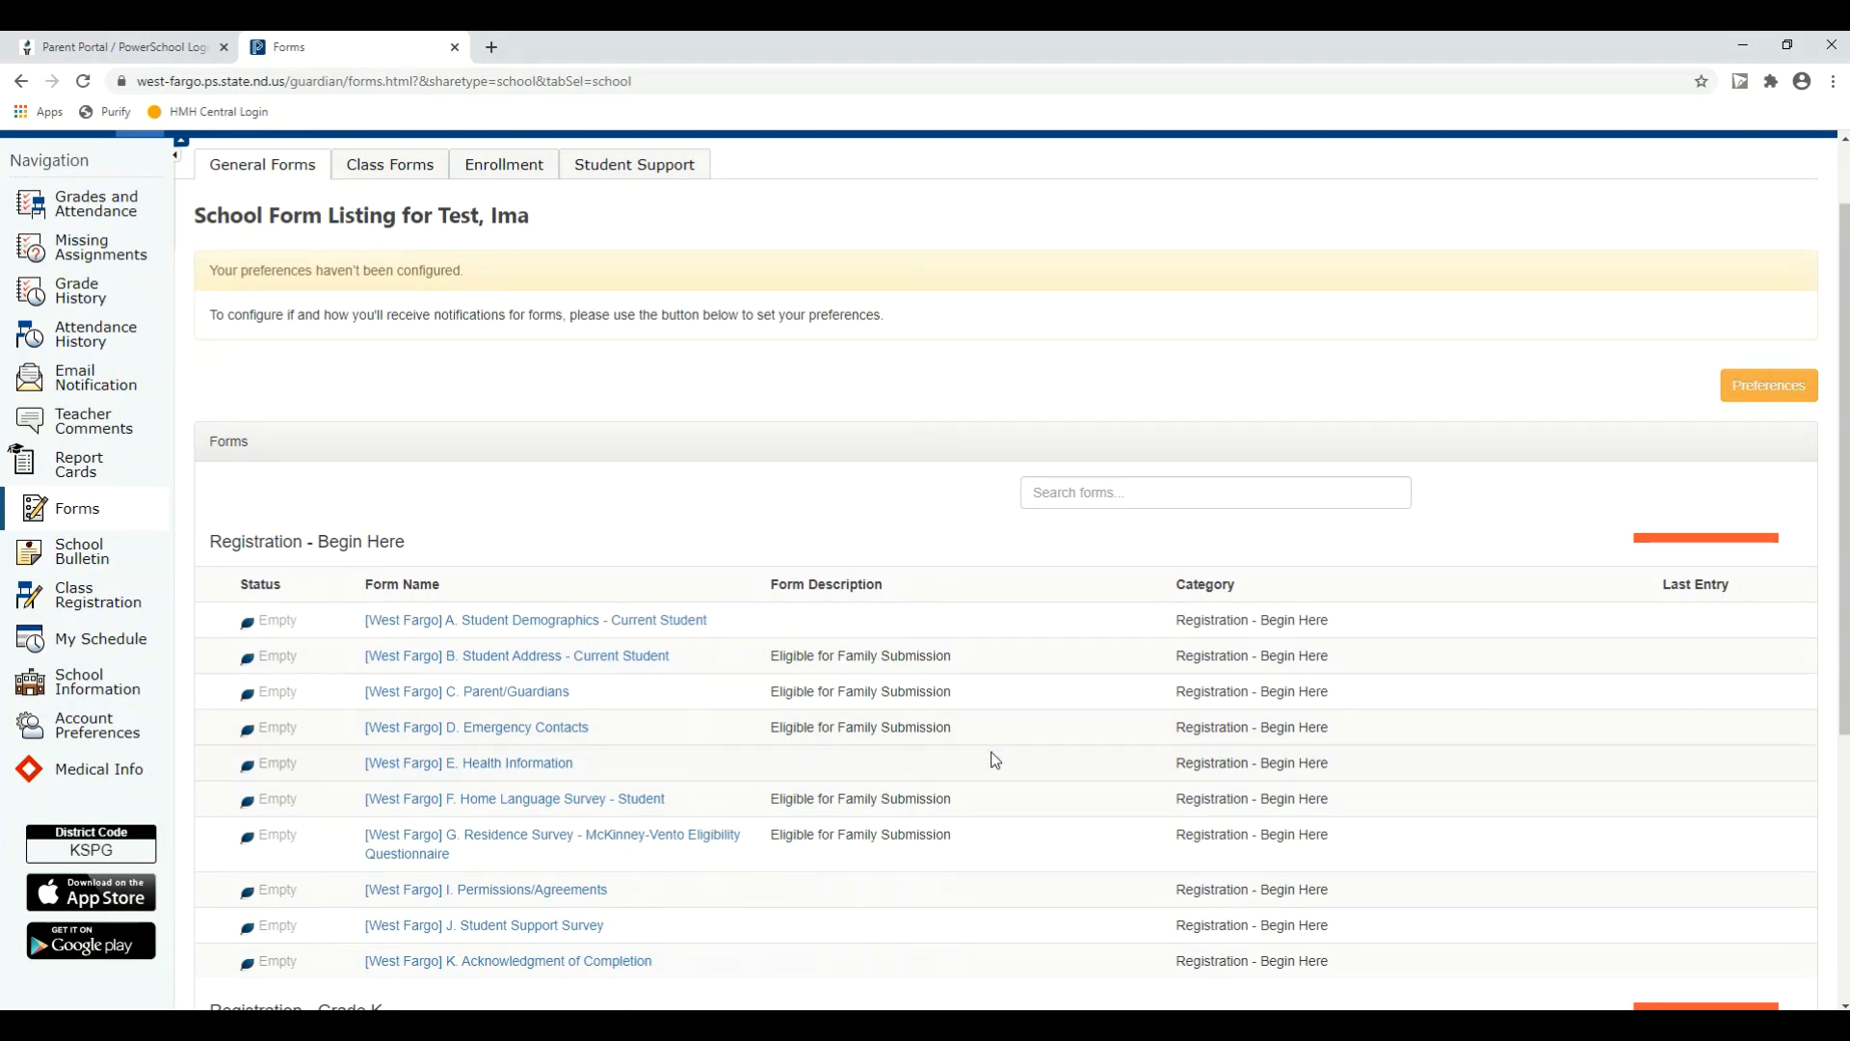
{"action": "scroll", "coordinate": [984, 747], "scroll_direction": "down", "scroll_amount": 1}
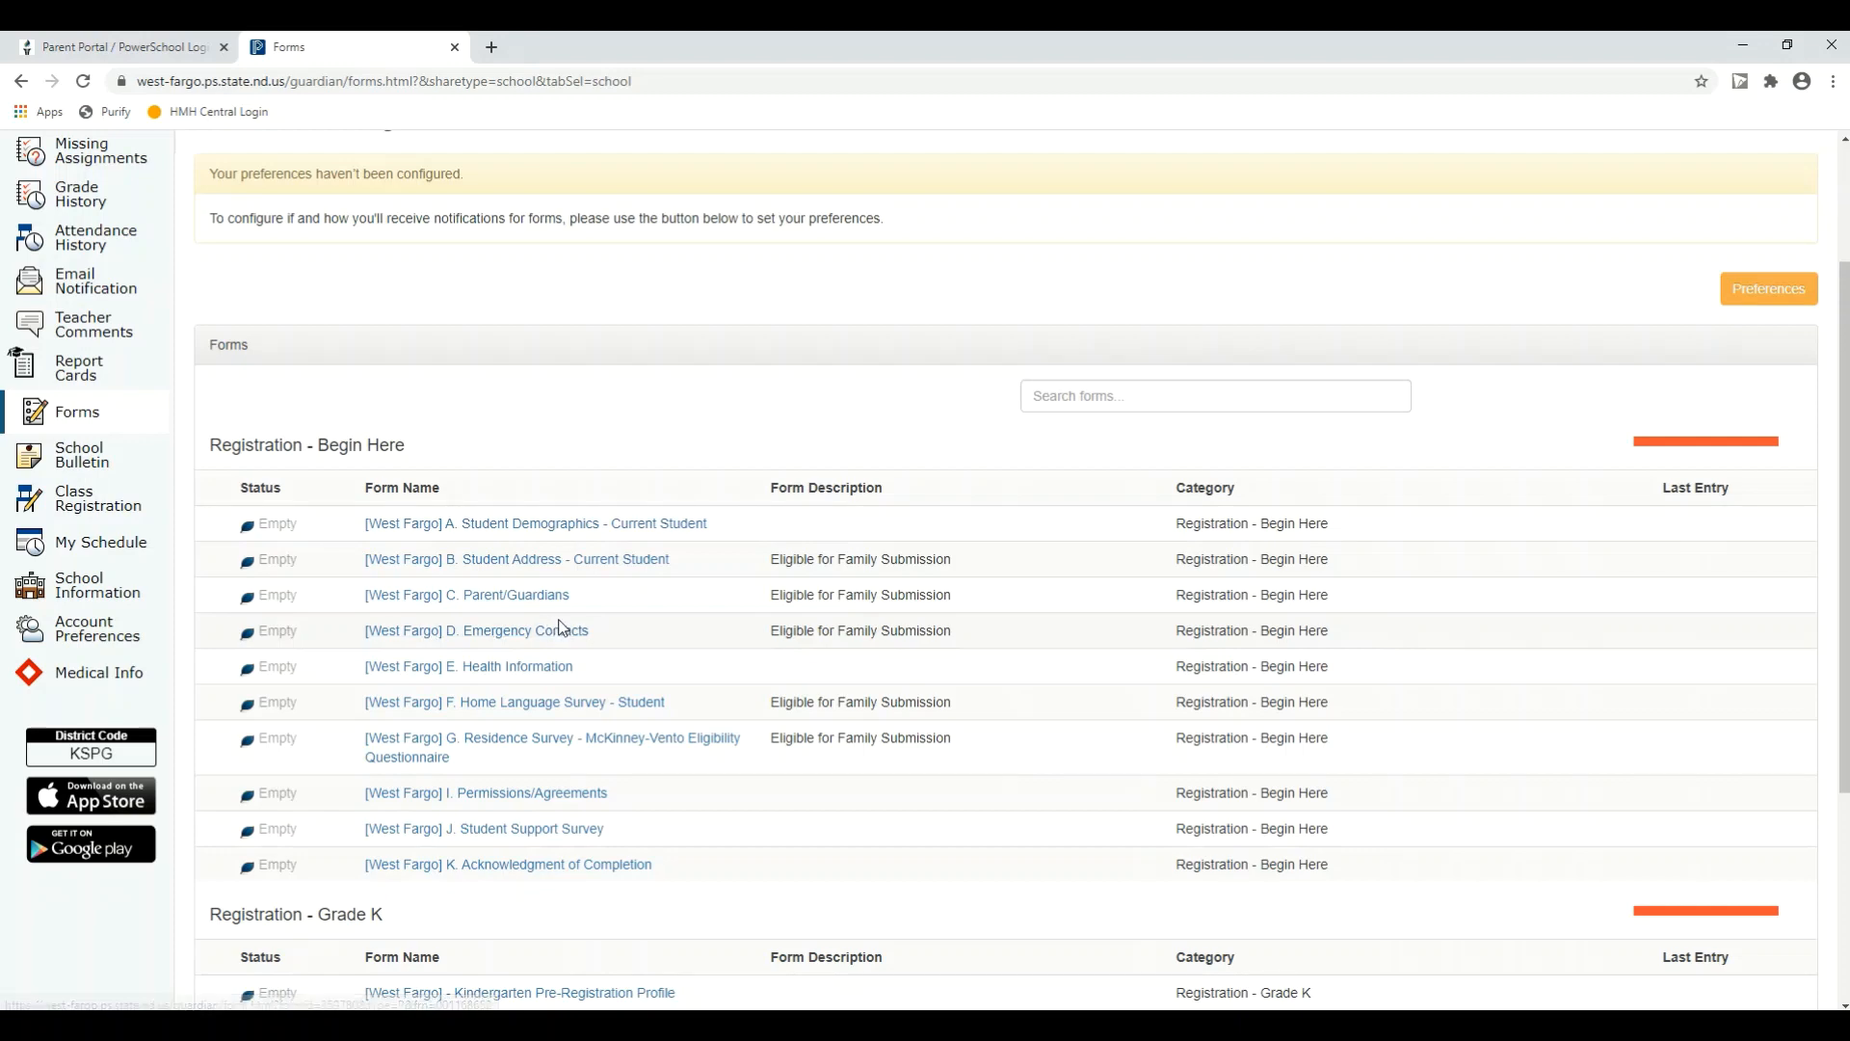
{"action": "scroll", "coordinate": [563, 628], "scroll_direction": "down", "scroll_amount": 2}
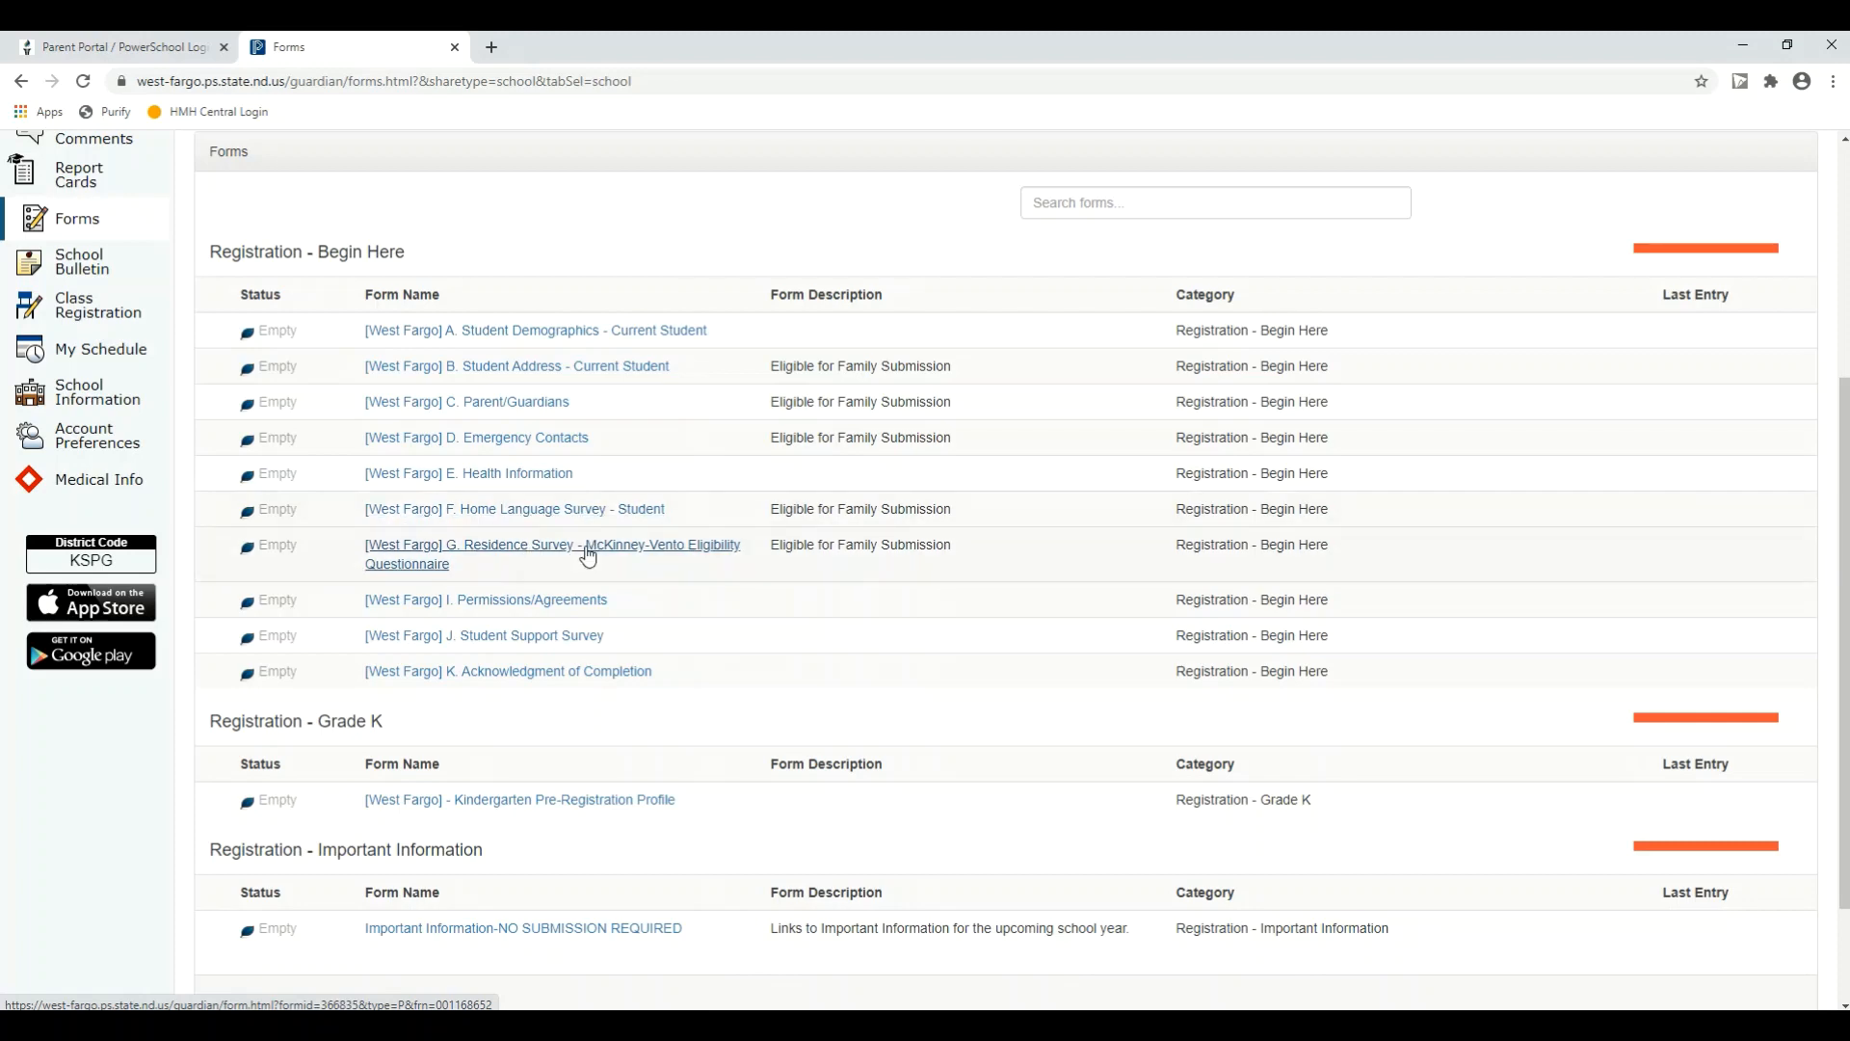
{"action": "scroll", "coordinate": [592, 540], "scroll_direction": "up", "scroll_amount": 4}
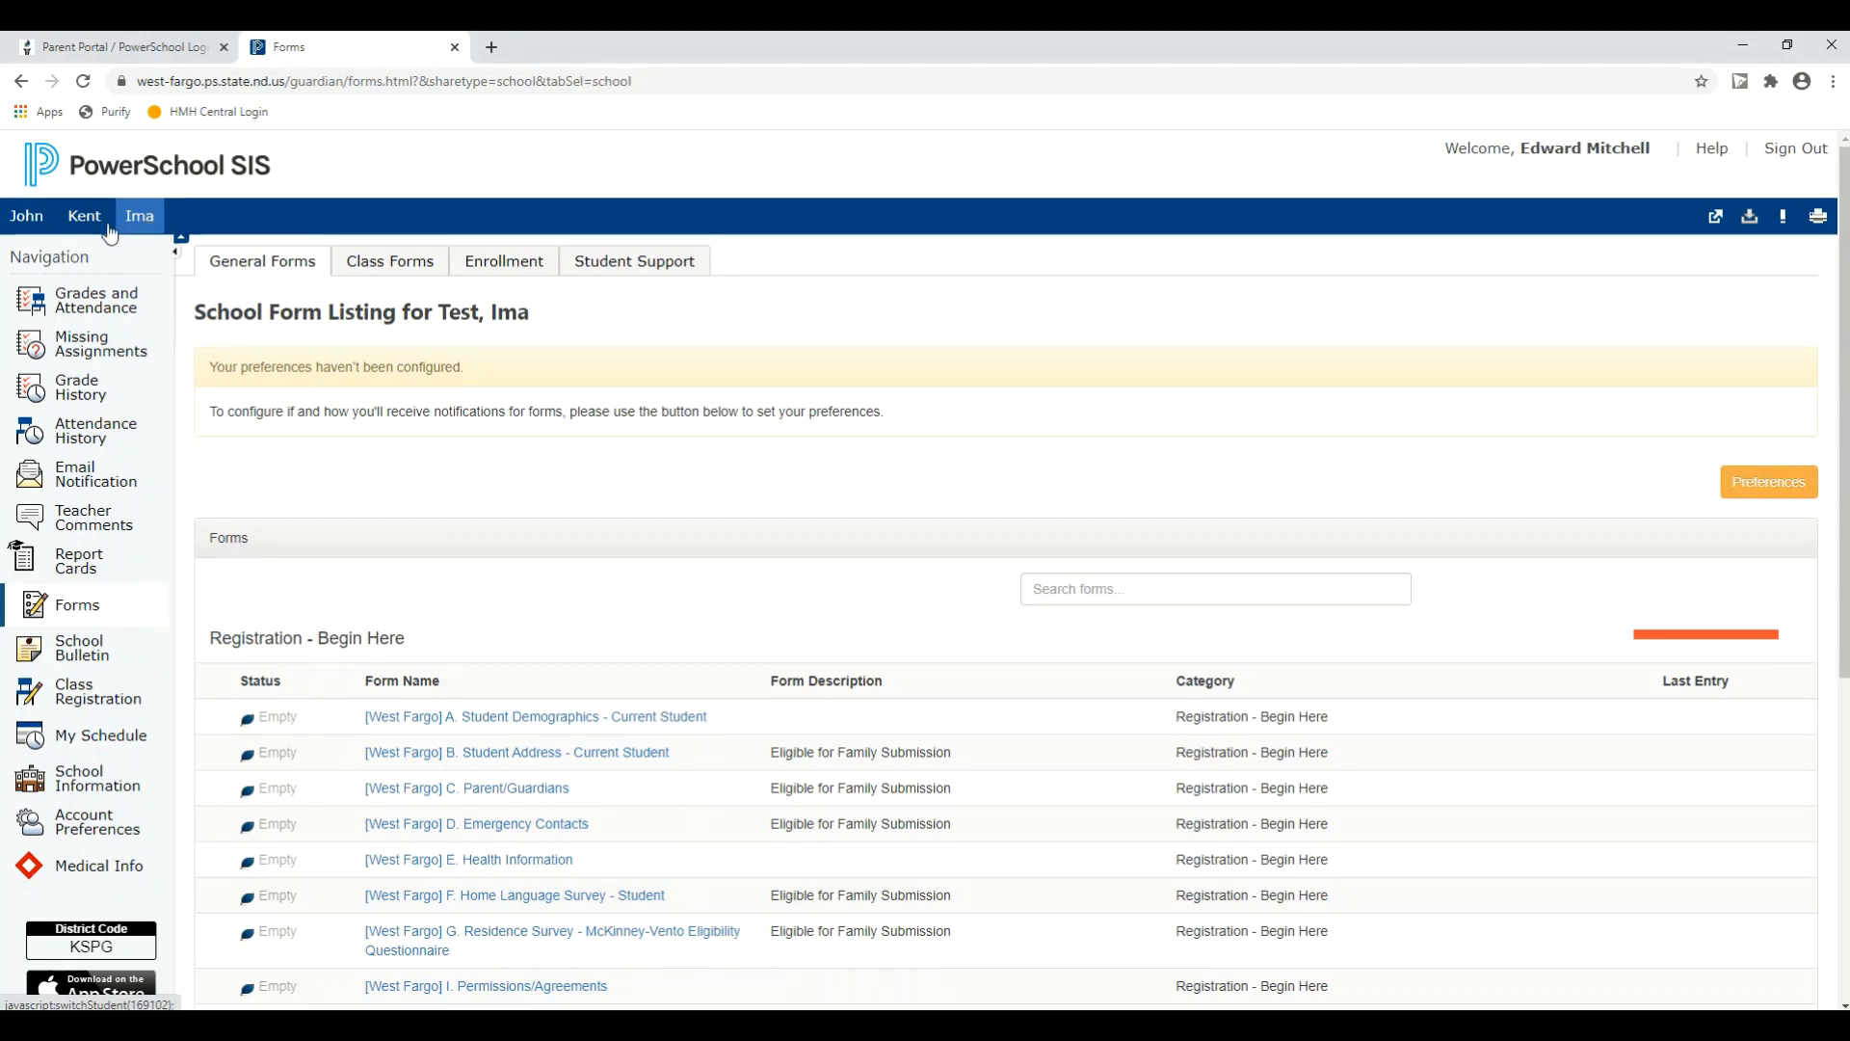
{"action": "scroll", "coordinate": [748, 690], "scroll_direction": "down", "scroll_amount": 2}
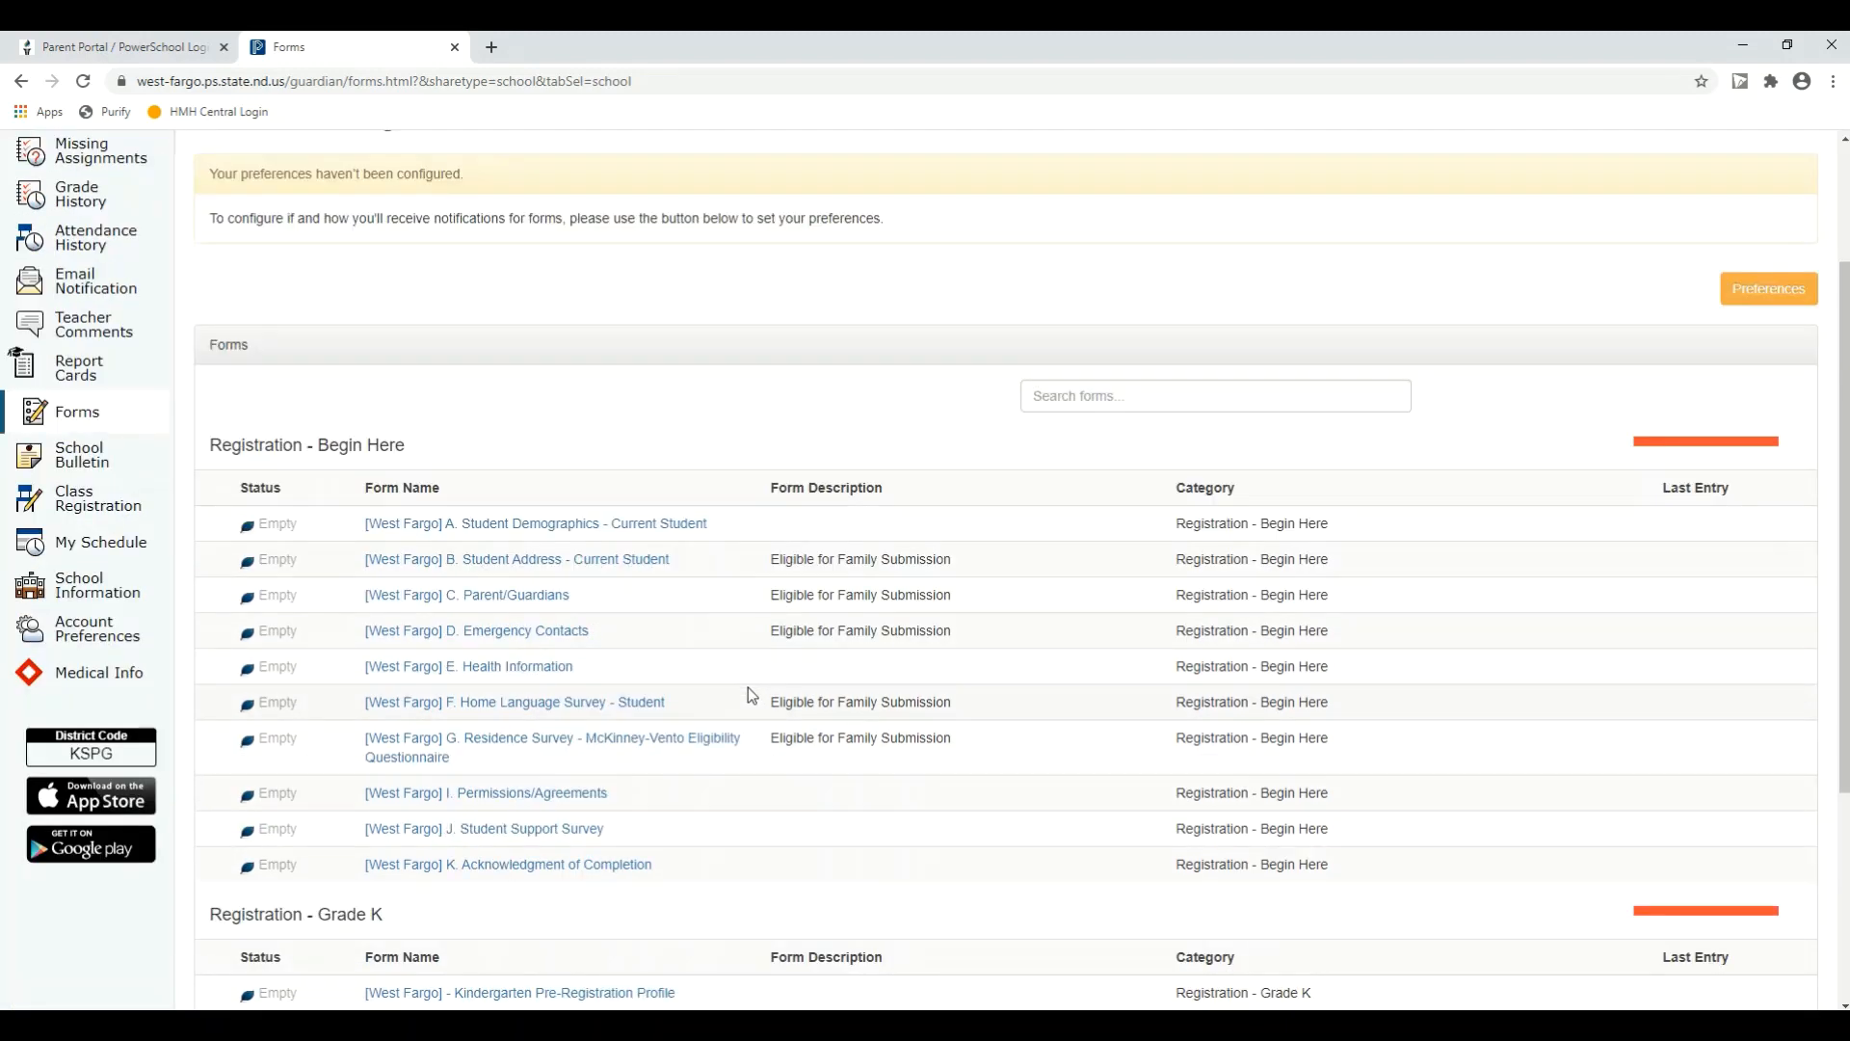
{"action": "scroll", "coordinate": [824, 757], "scroll_direction": "down", "scroll_amount": 2}
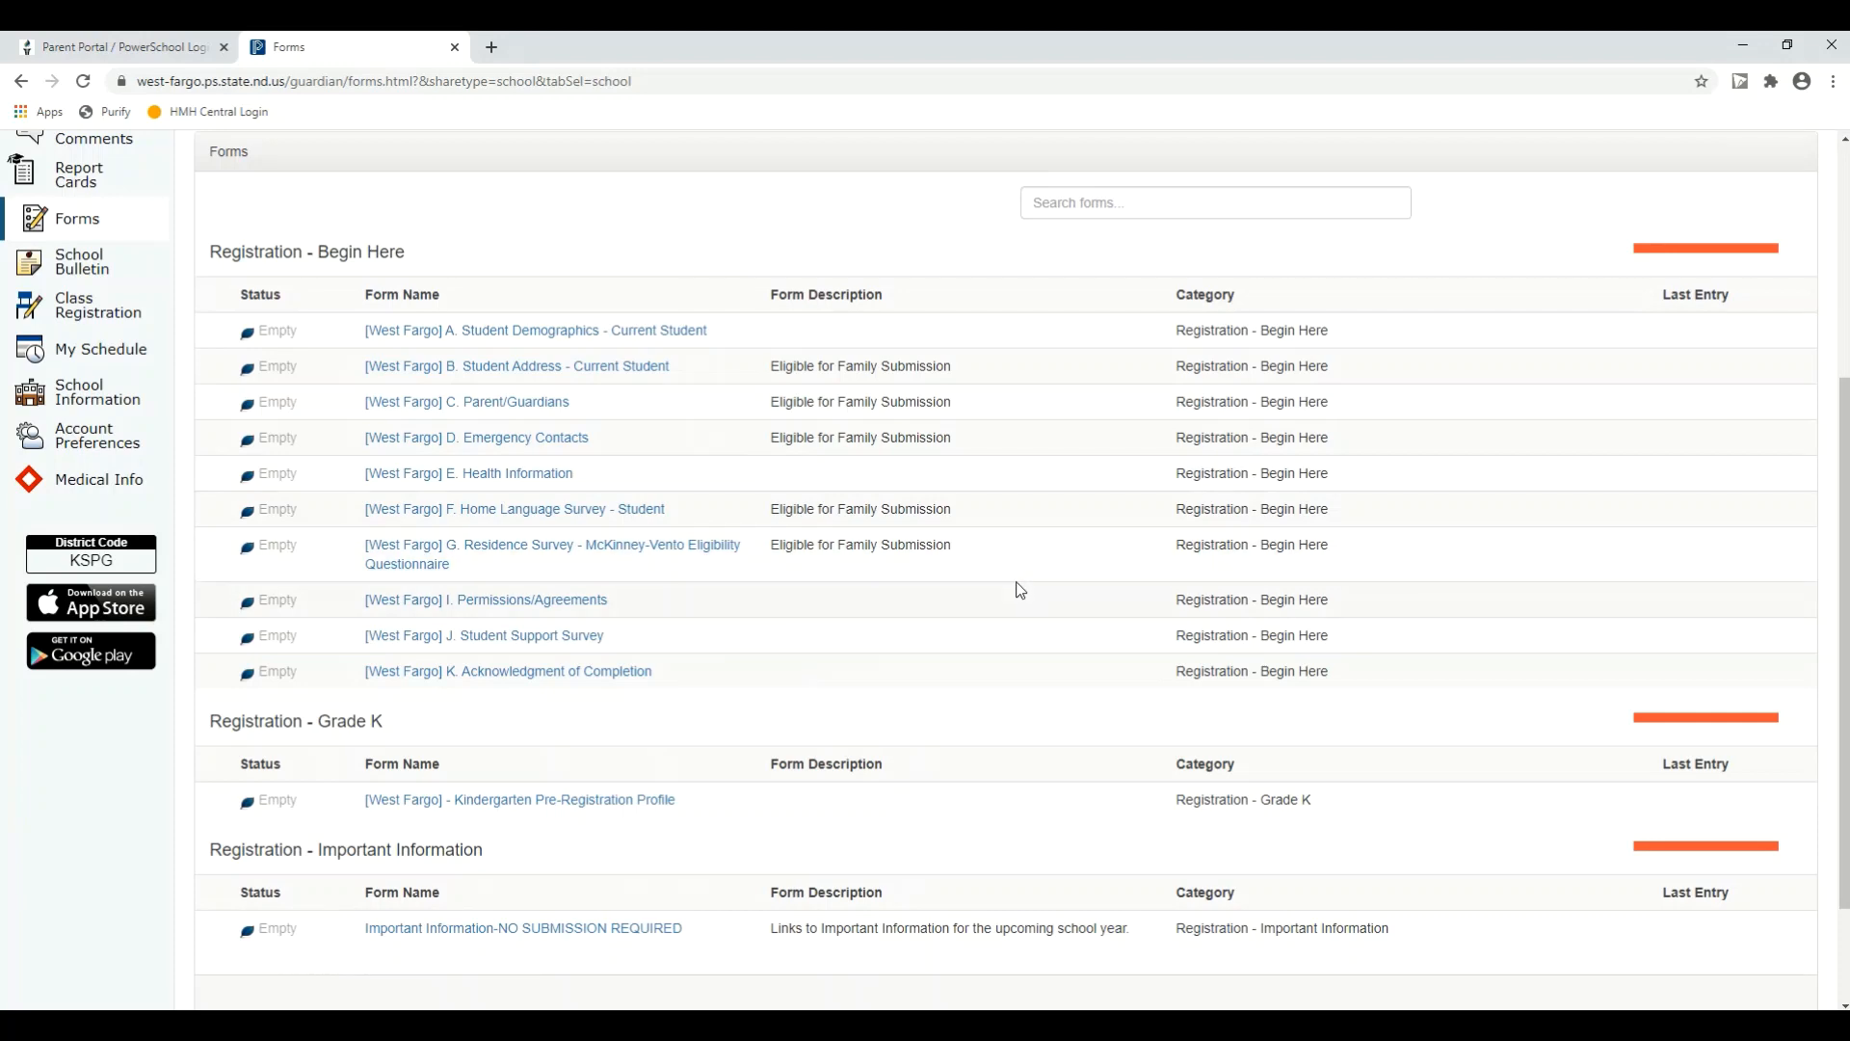
{"action": "scroll", "coordinate": [973, 579], "scroll_direction": "up", "scroll_amount": 1}
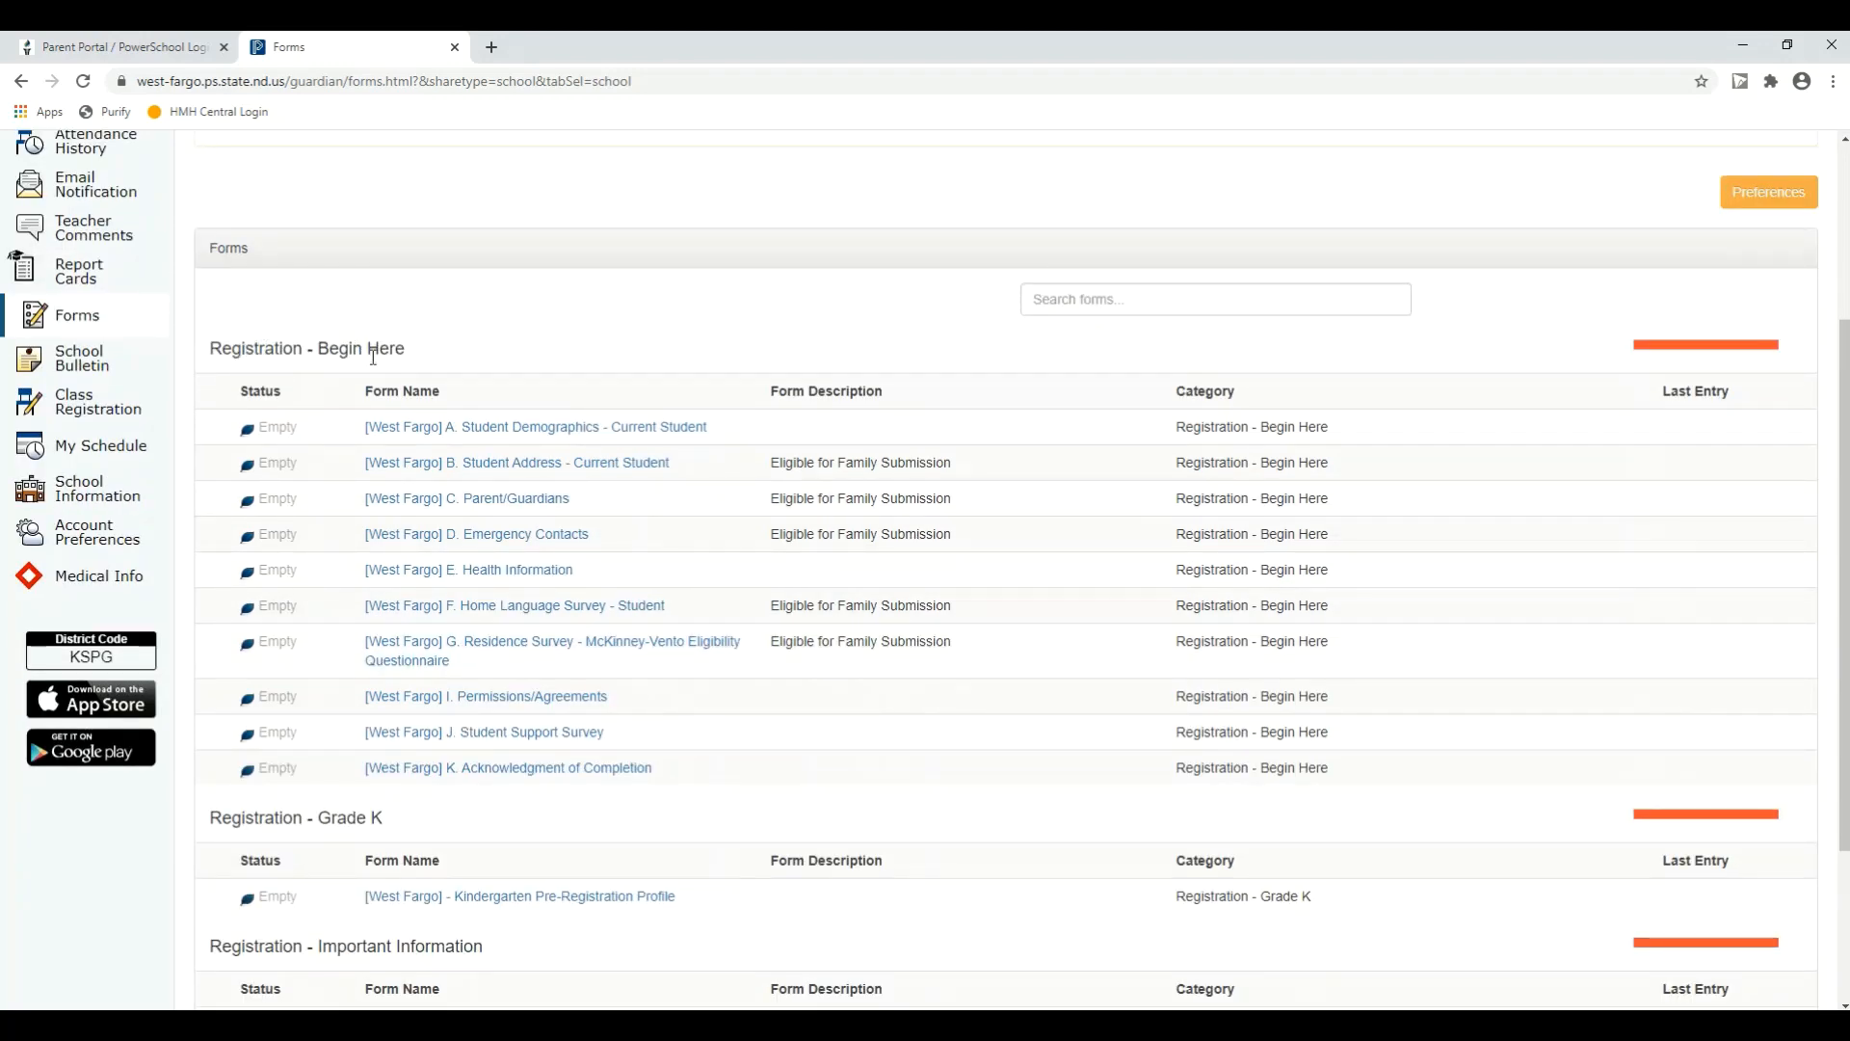
Step: Open the A. Student Demographics - Current Student form and review its fields, including nickname, race, siblings and proof-of-identity upload
{"action": "left_click", "coordinate": [486, 431]}
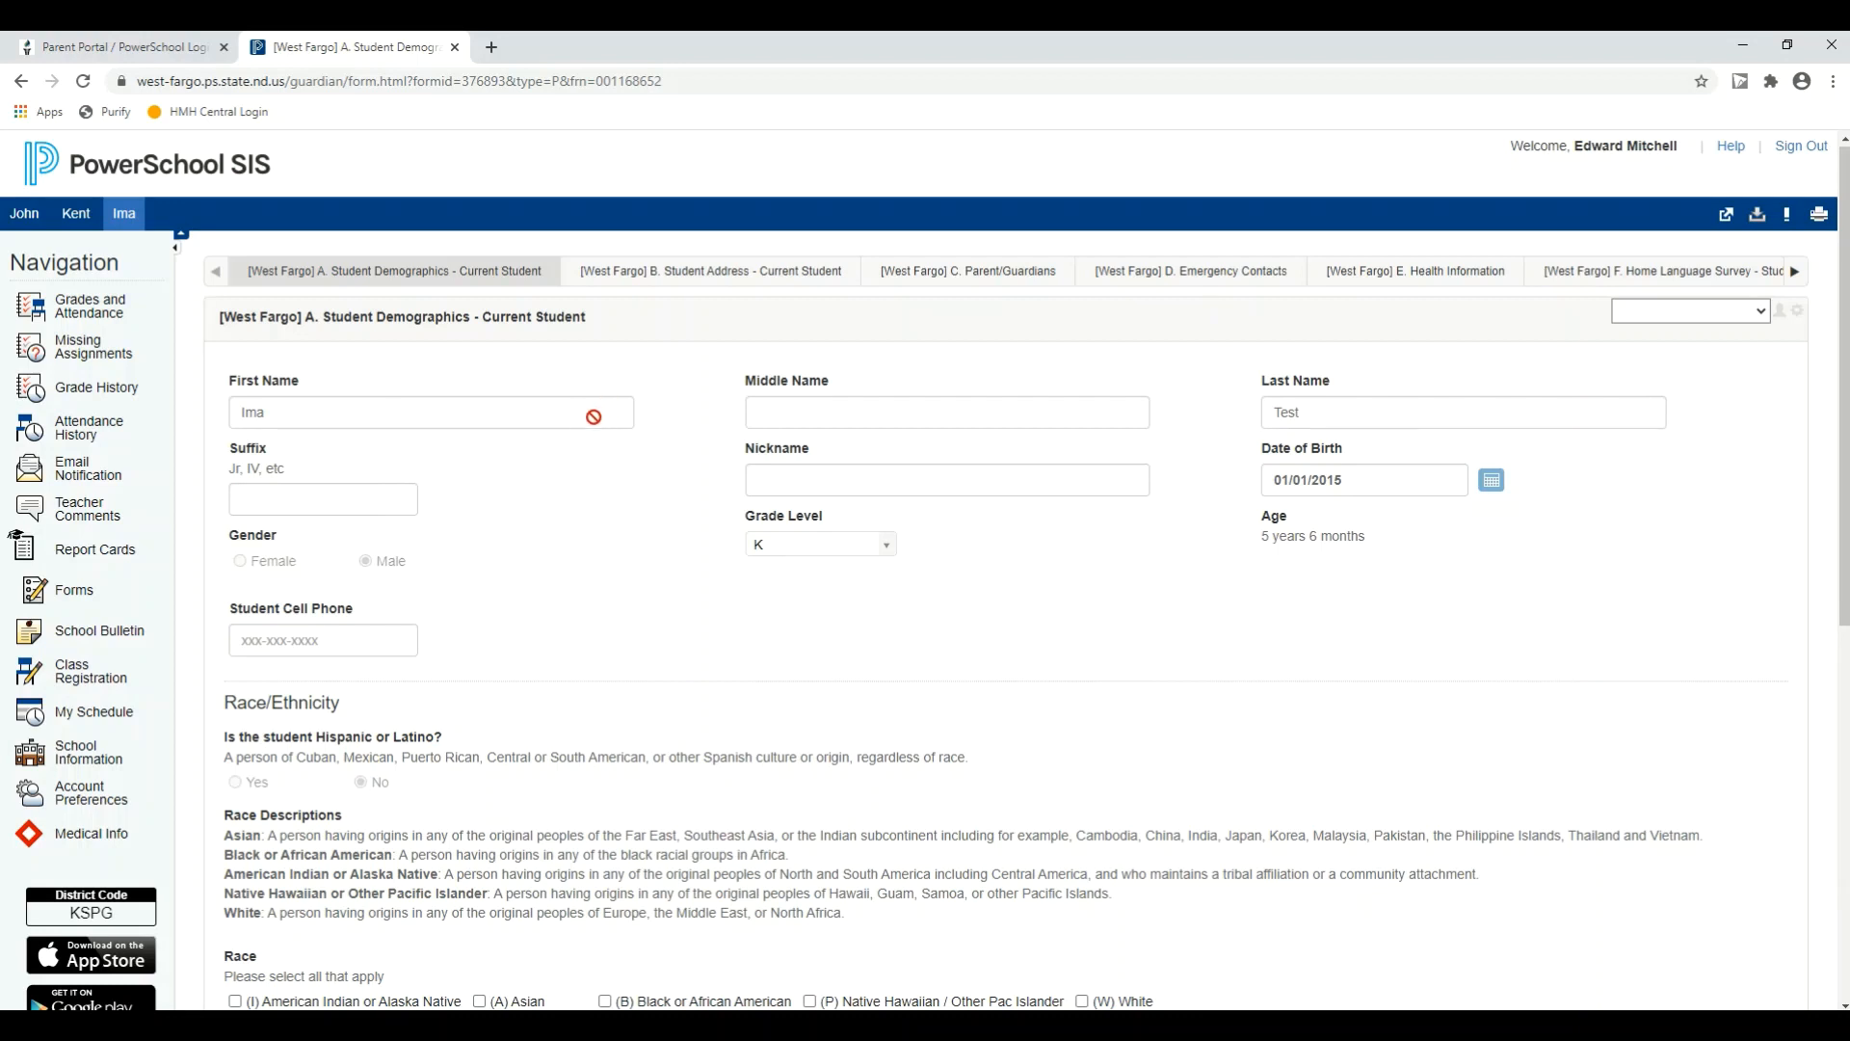
{"action": "left_click", "coordinate": [788, 479]}
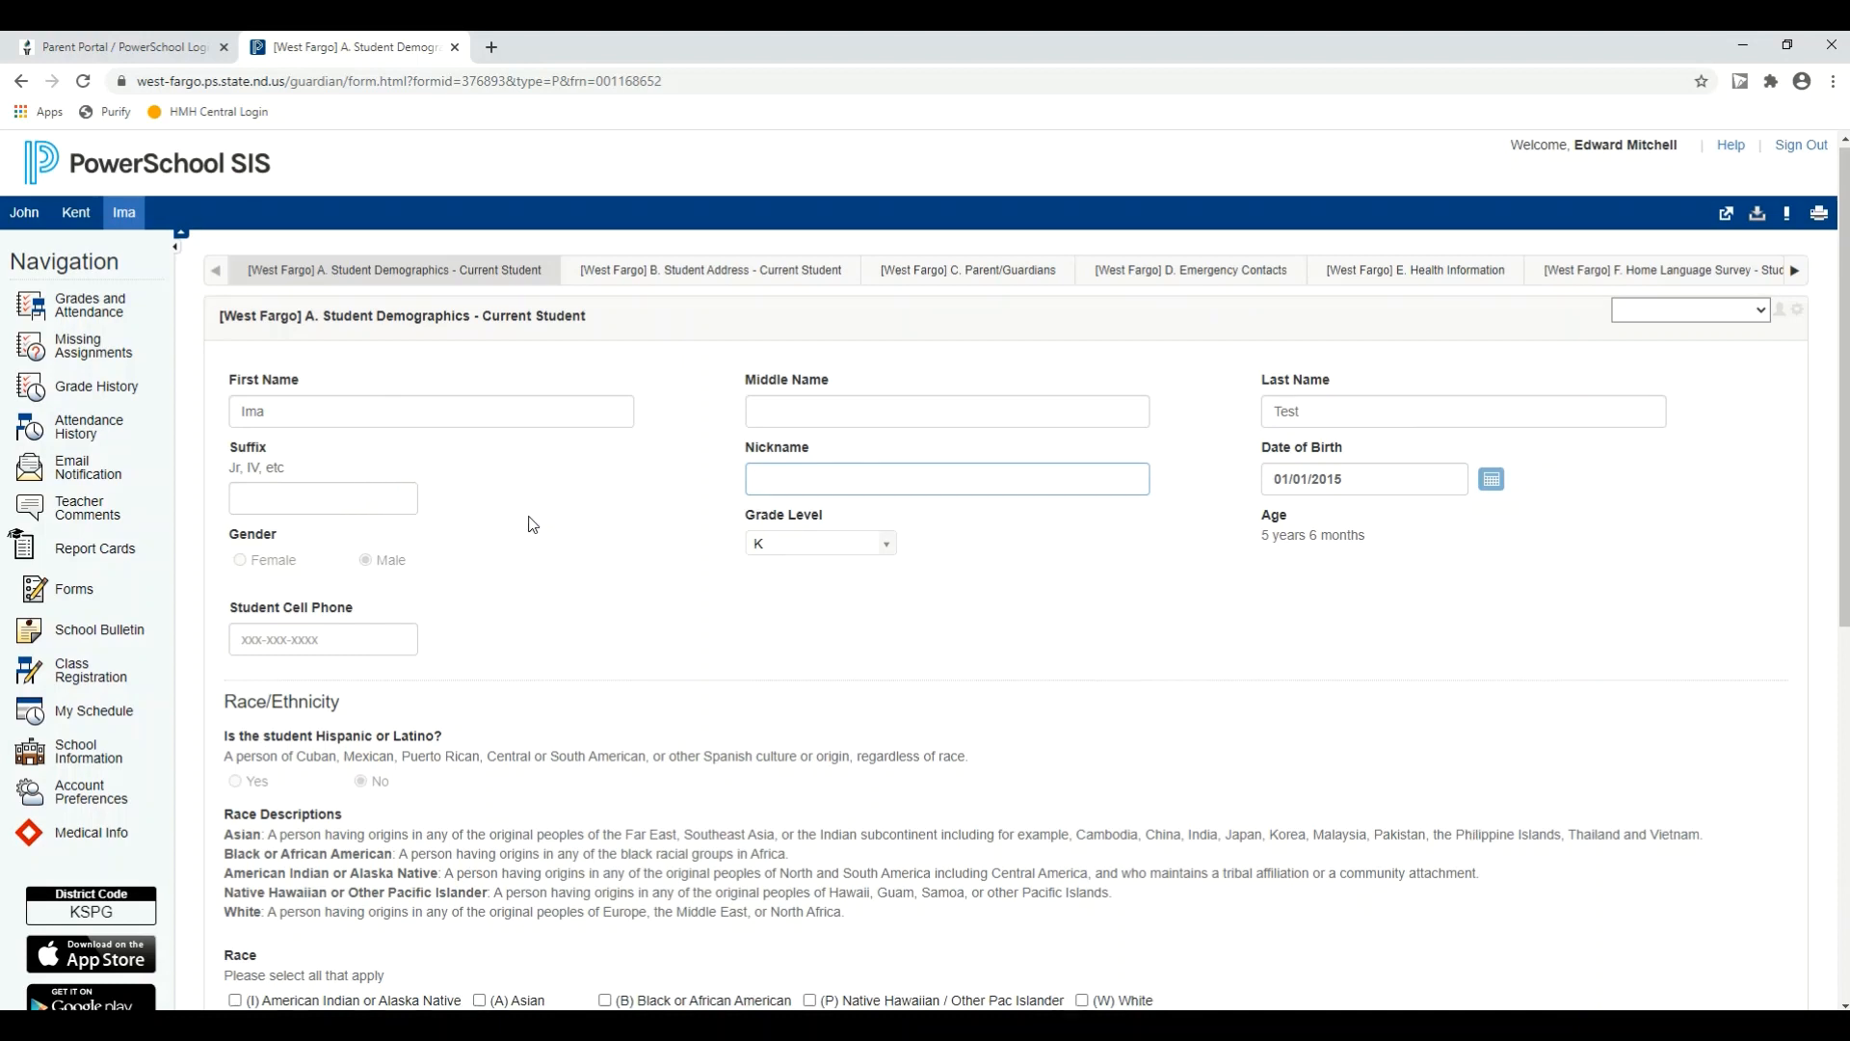
{"action": "scroll", "coordinate": [533, 523], "scroll_direction": "down", "scroll_amount": 1}
{"action": "scroll", "coordinate": [533, 524], "scroll_direction": "down", "scroll_amount": 4}
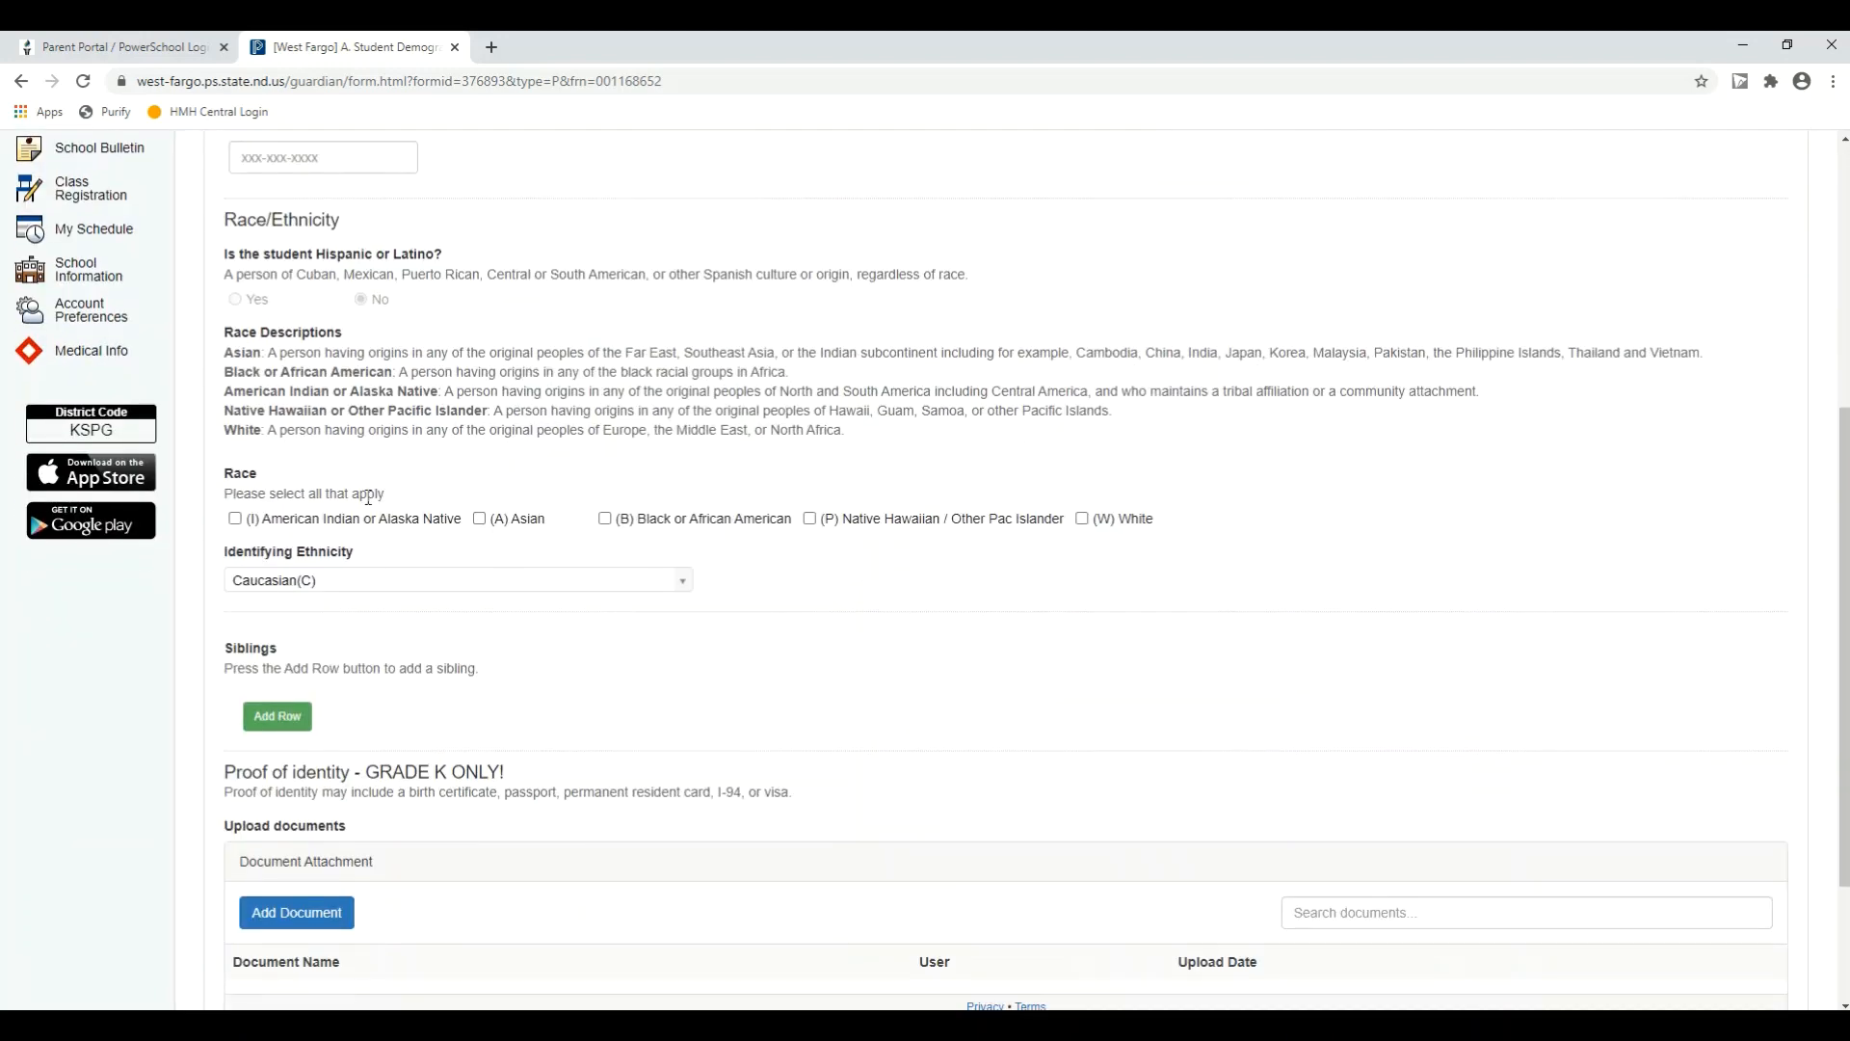
{"action": "scroll", "coordinate": [312, 680], "scroll_direction": "down", "scroll_amount": 1}
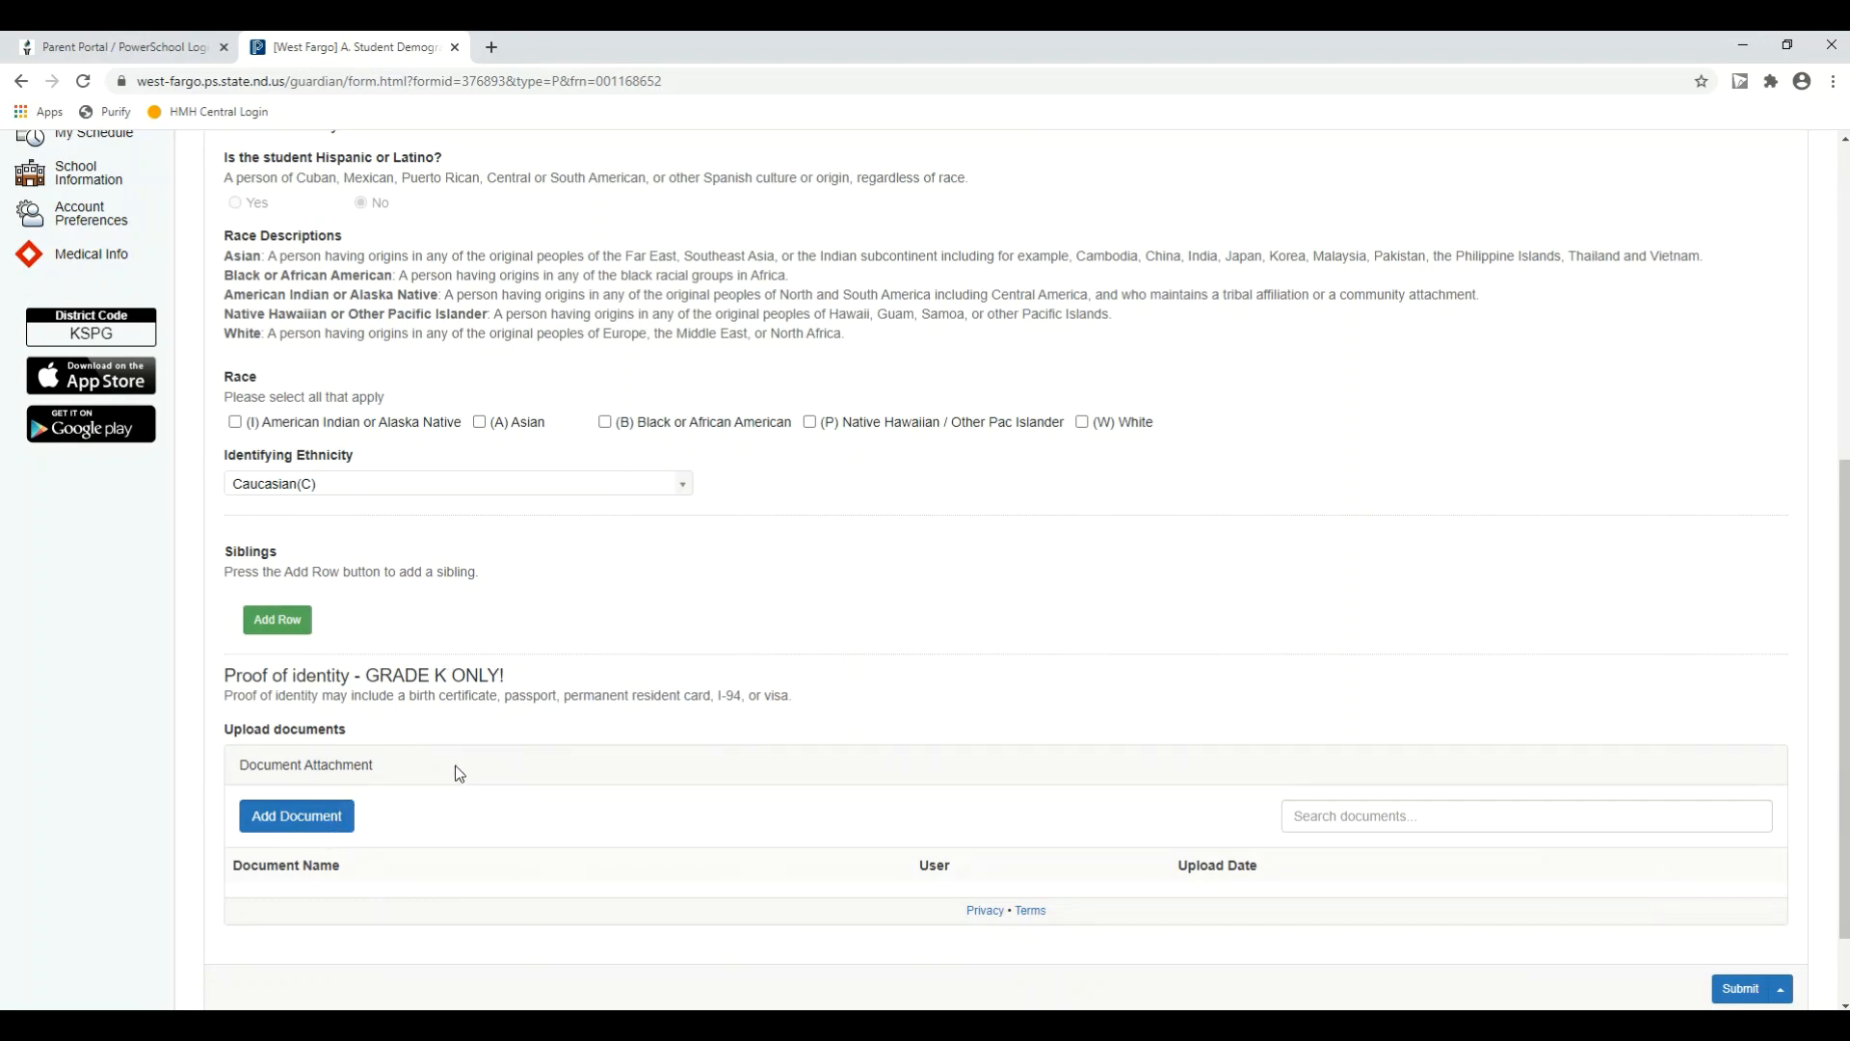
{"action": "scroll", "coordinate": [762, 719], "scroll_direction": "up", "scroll_amount": 6}
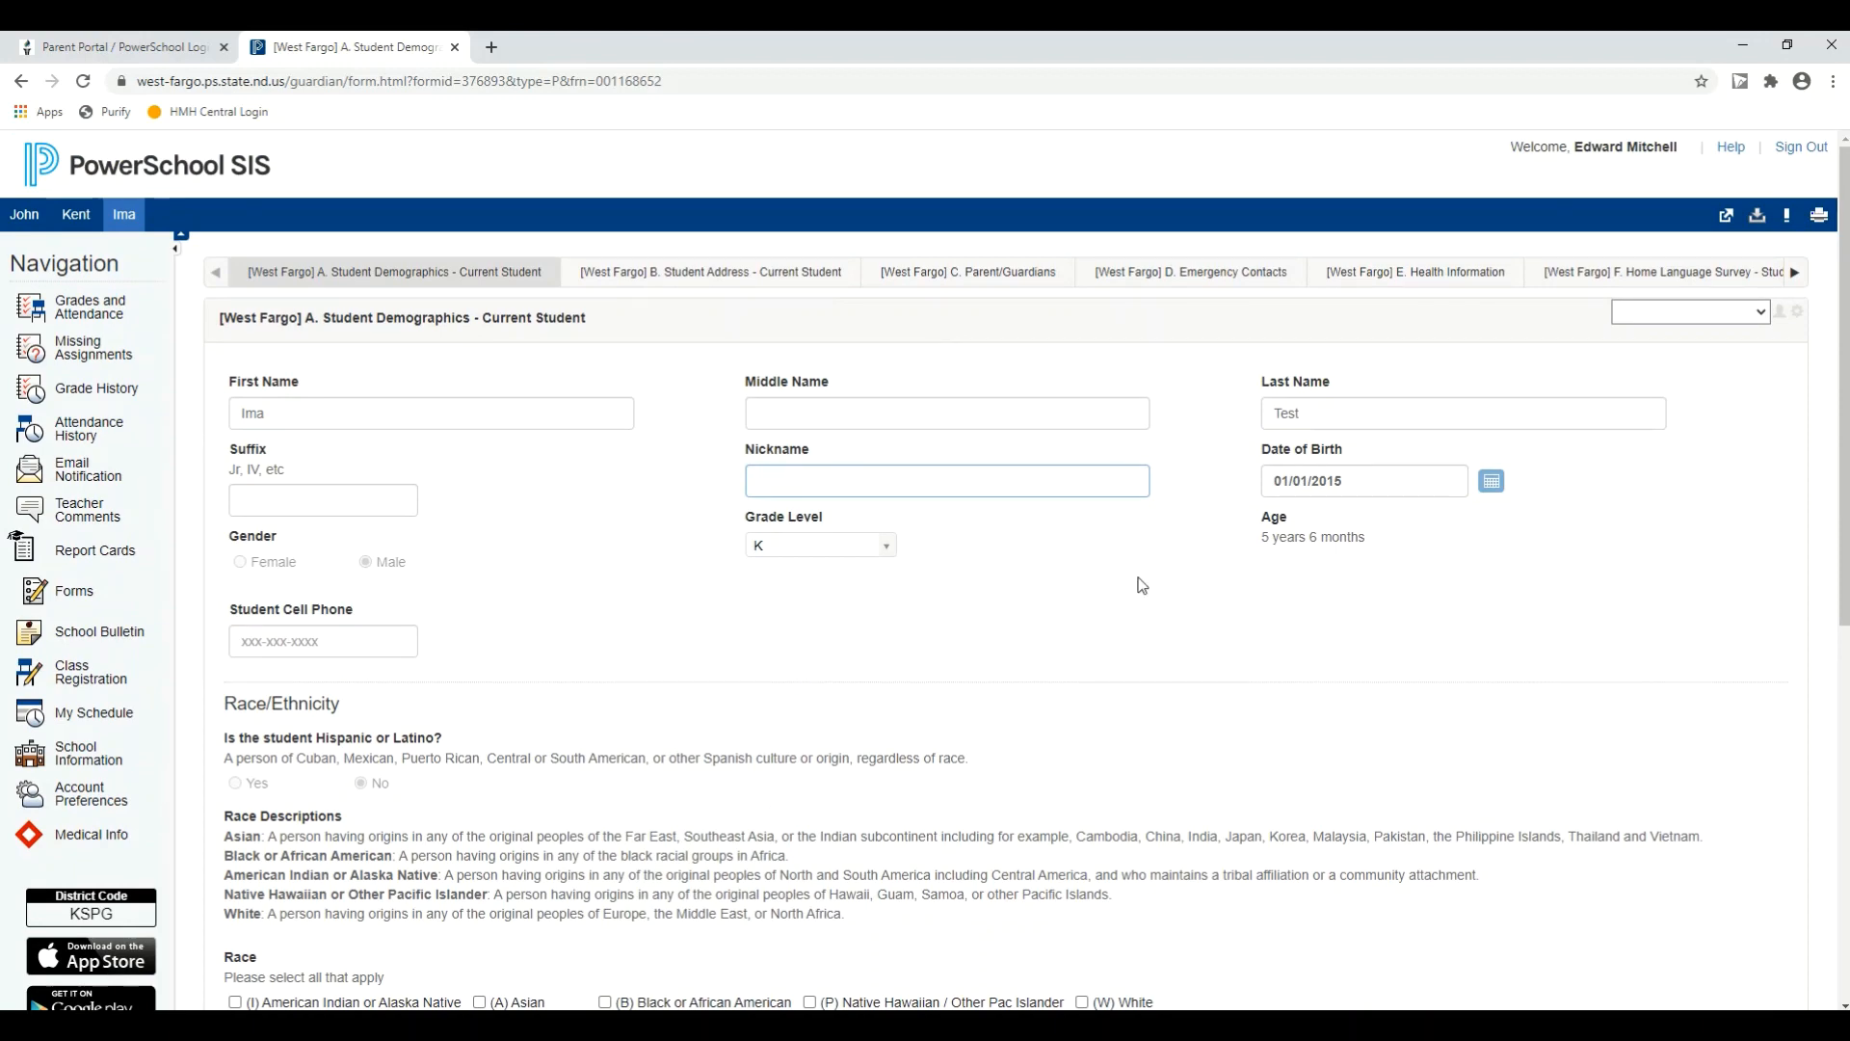
{"action": "scroll", "coordinate": [1026, 701], "scroll_direction": "down", "scroll_amount": 7}
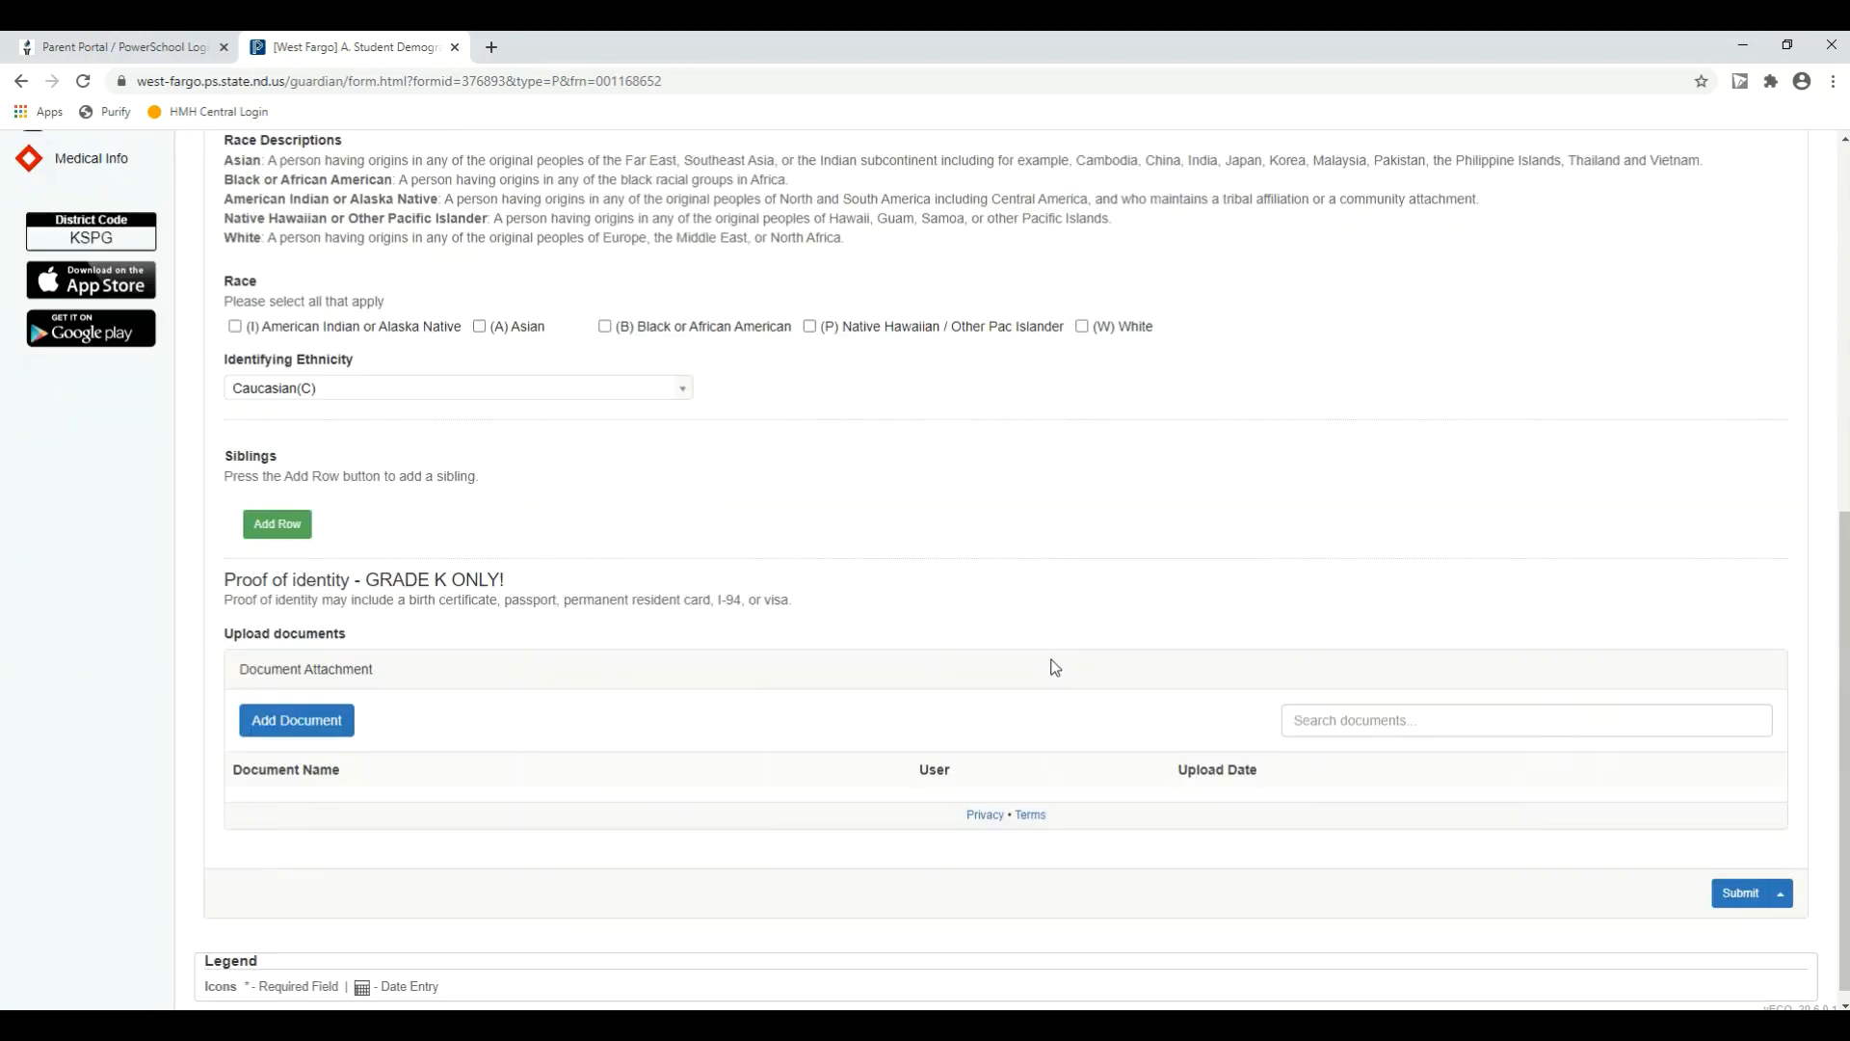
Step: Submit the A. Student Demographics - Current Student form and continue to the B. Student Address form
{"action": "scroll", "coordinate": [1057, 659], "scroll_direction": "down", "scroll_amount": 1}
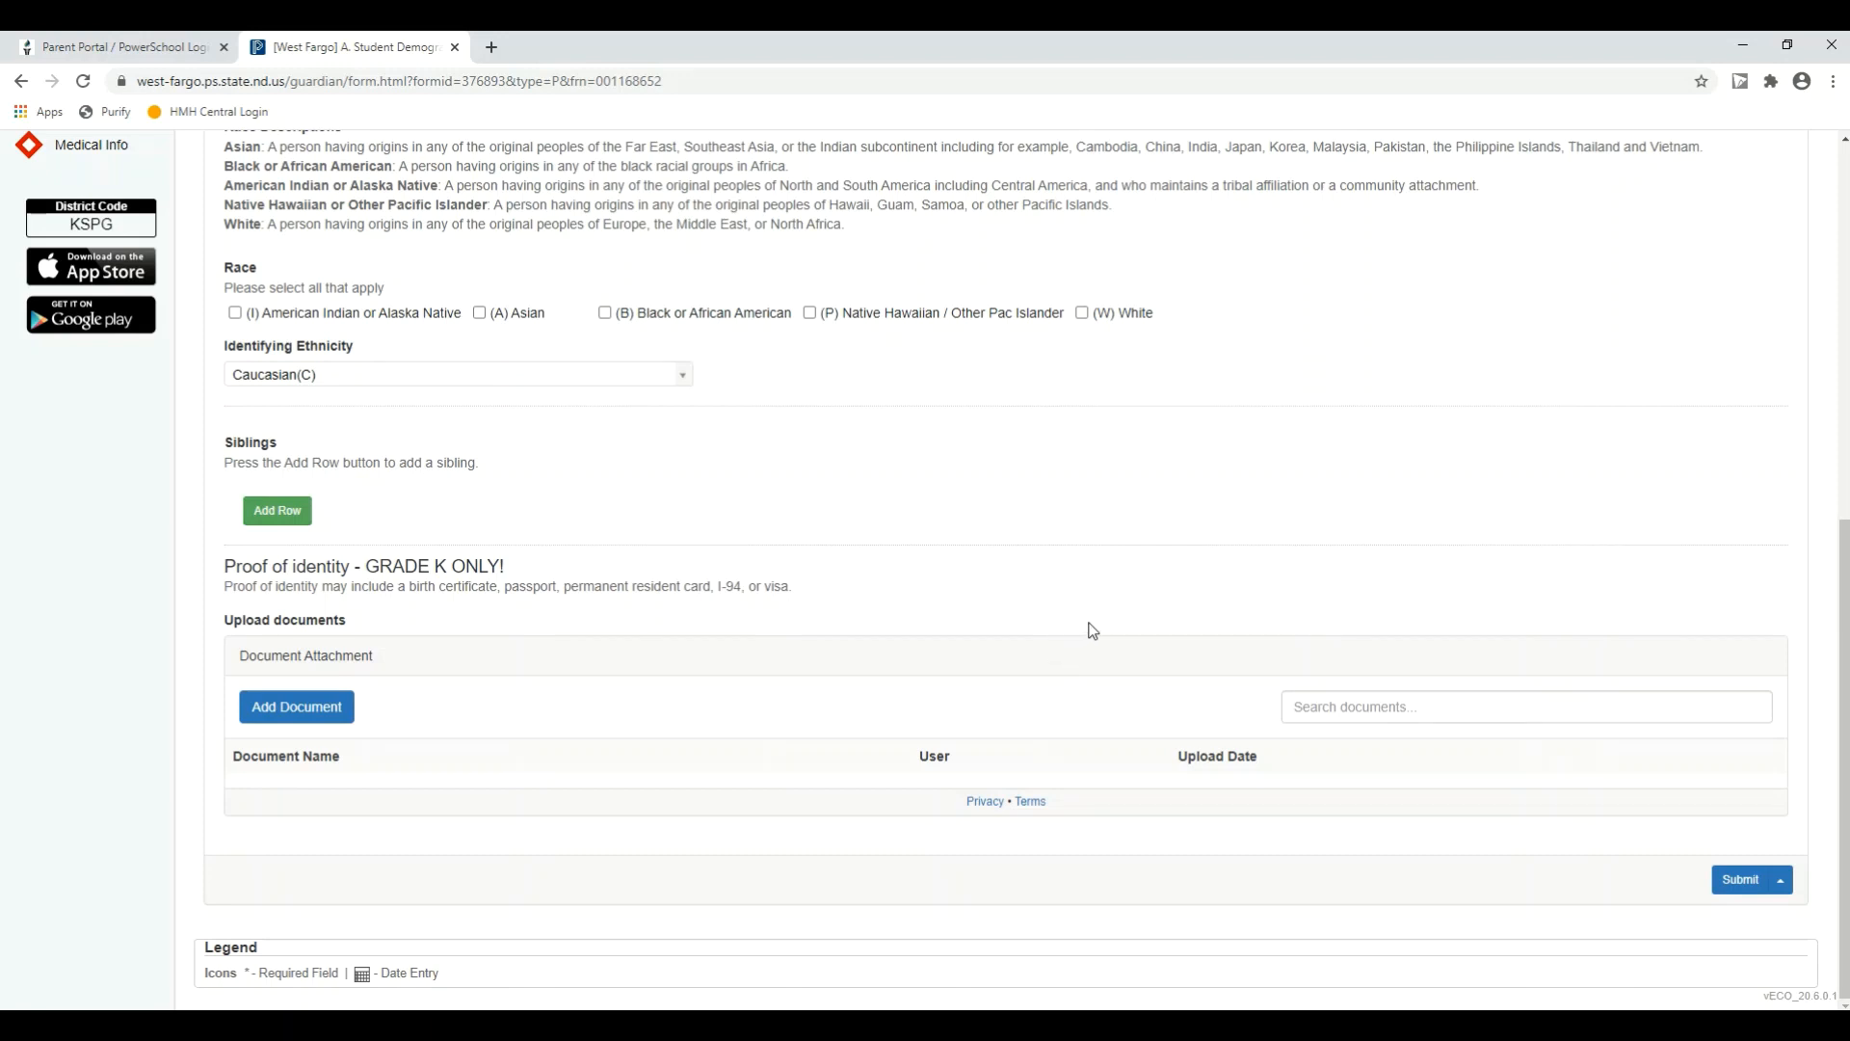
{"action": "left_click", "coordinate": [1740, 880]}
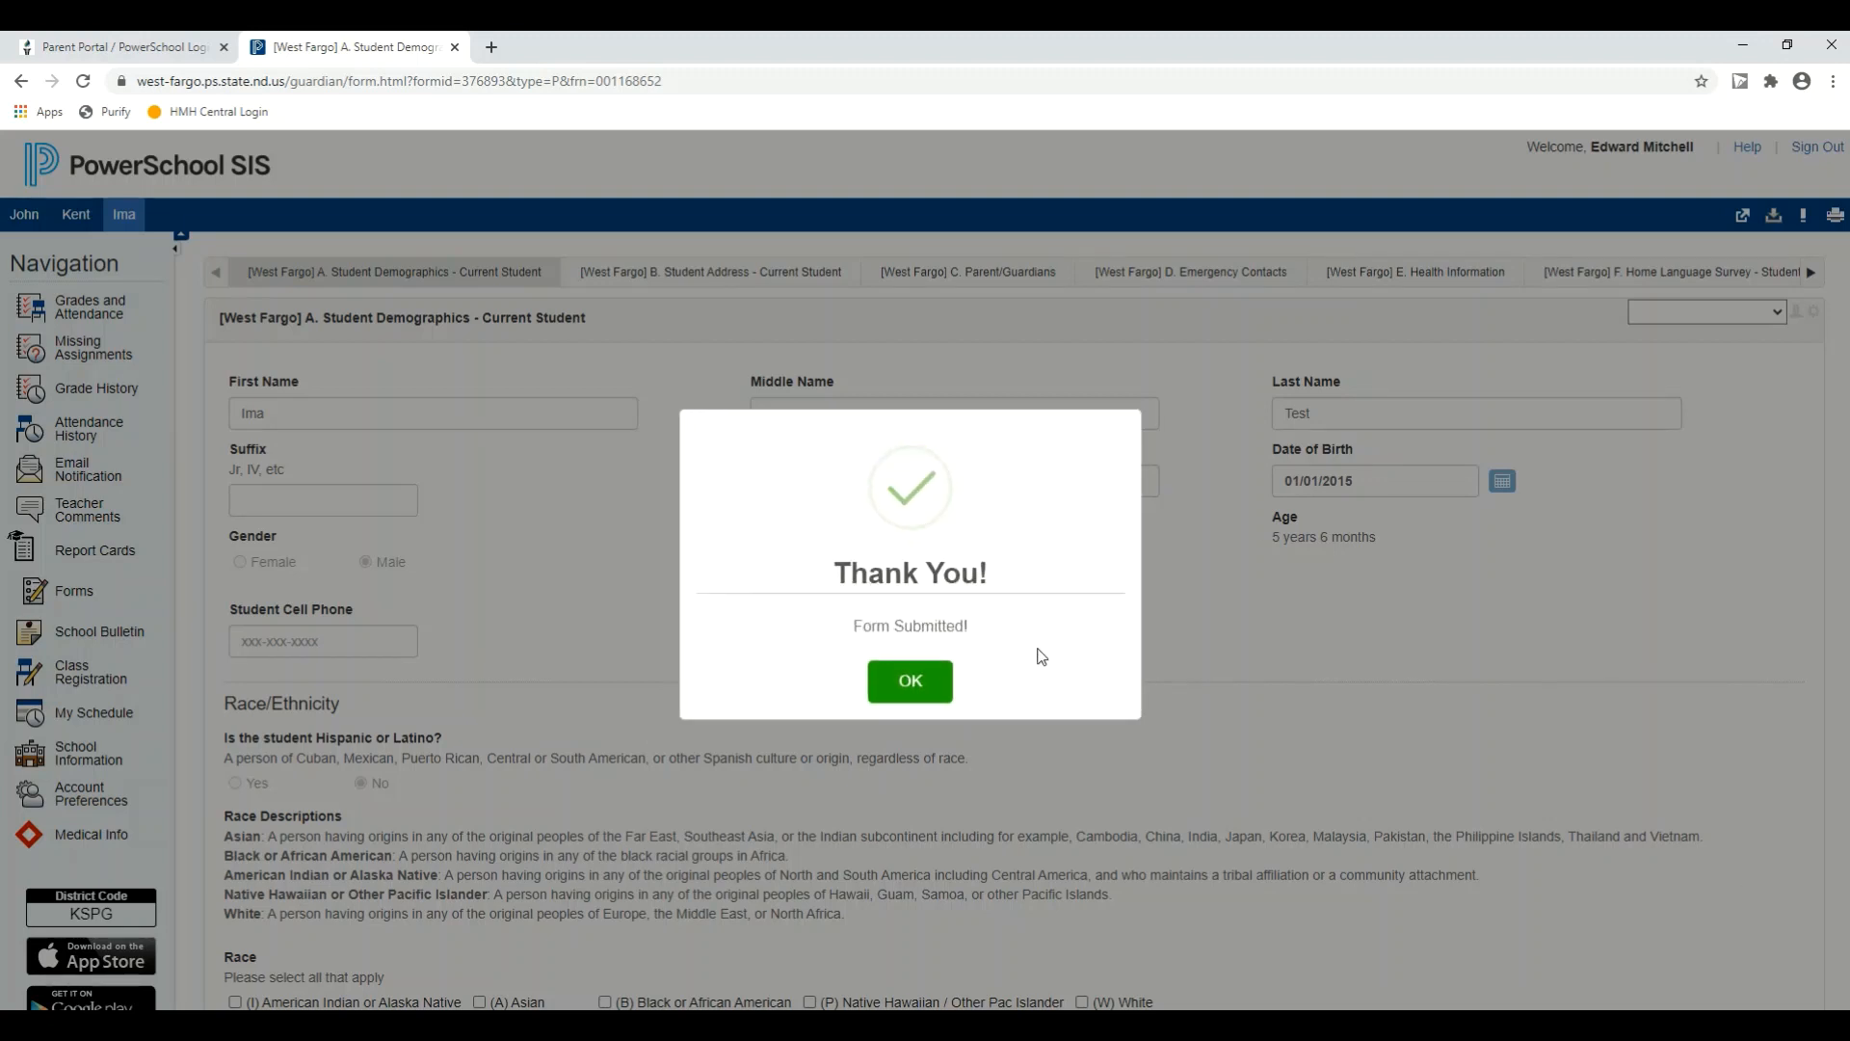
{"action": "left_click", "coordinate": [925, 689]}
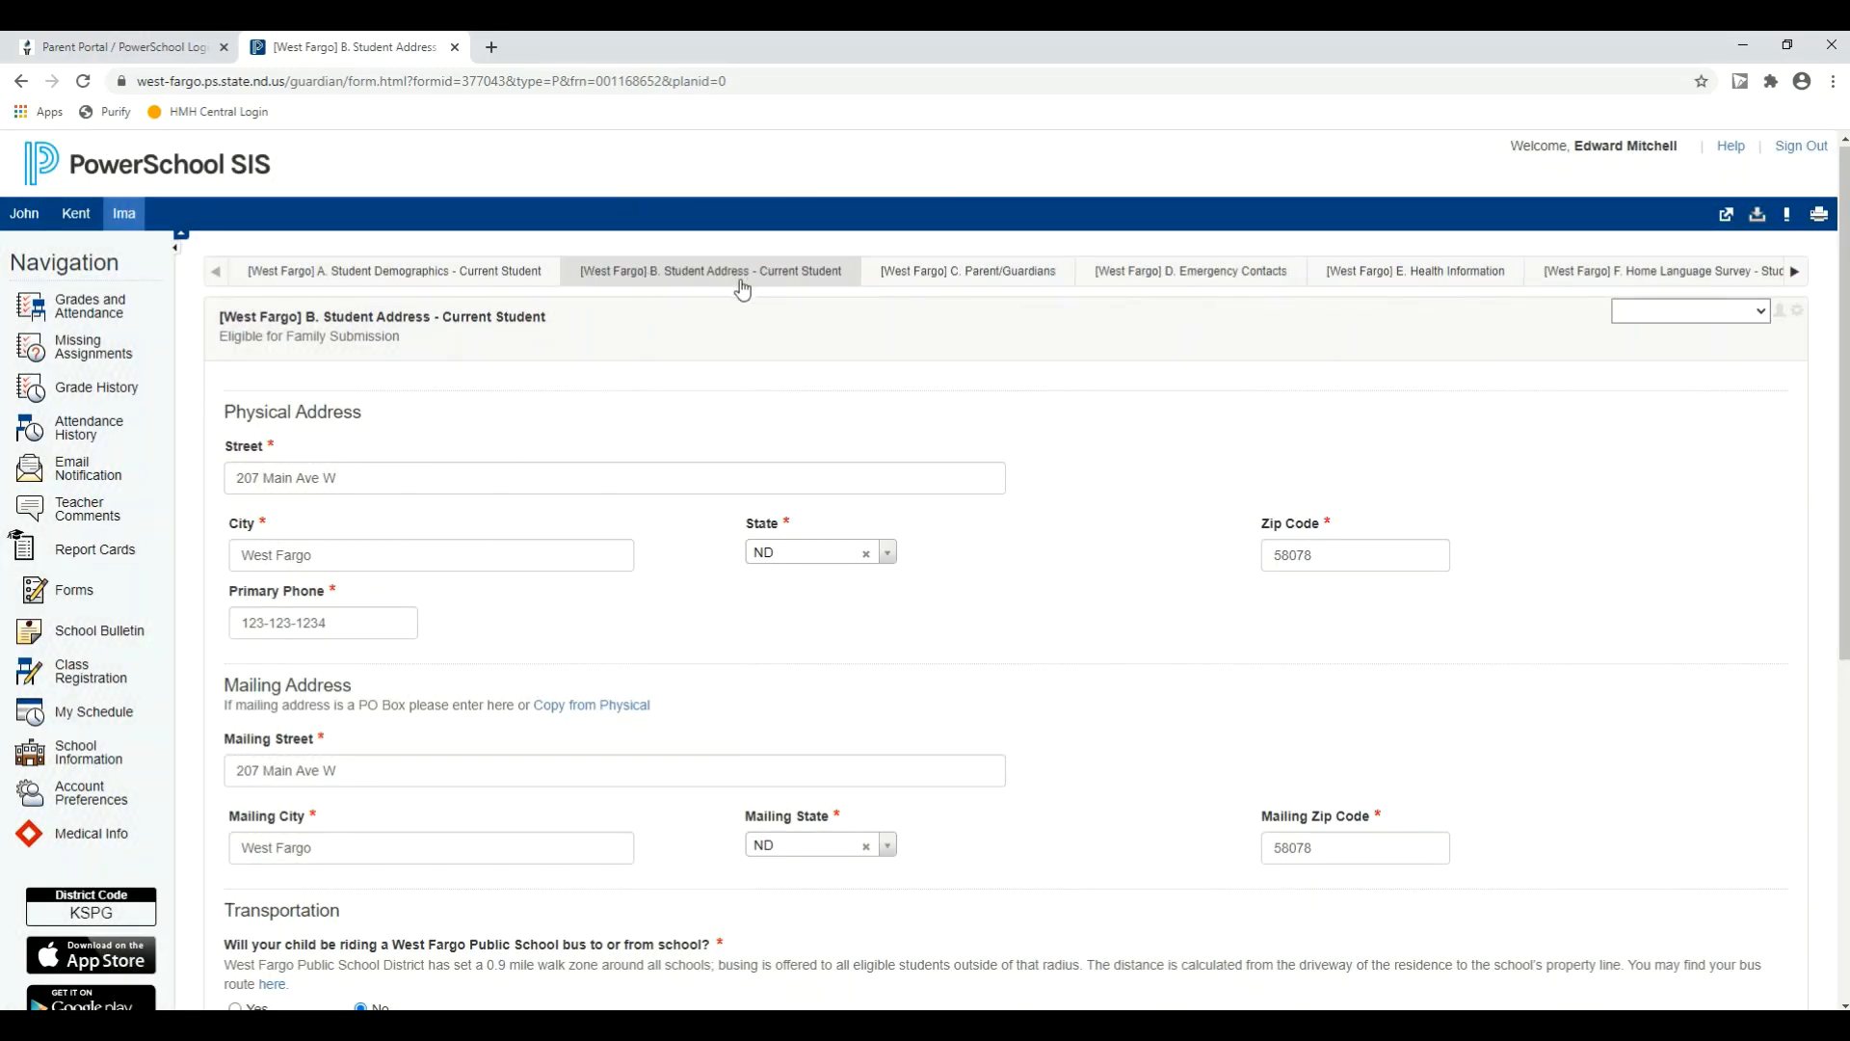
Step: Review the B. Student Address form's physical and mailing address, transportation and proof-of-residency sections
{"action": "scroll", "coordinate": [585, 489], "scroll_direction": "down", "scroll_amount": 1}
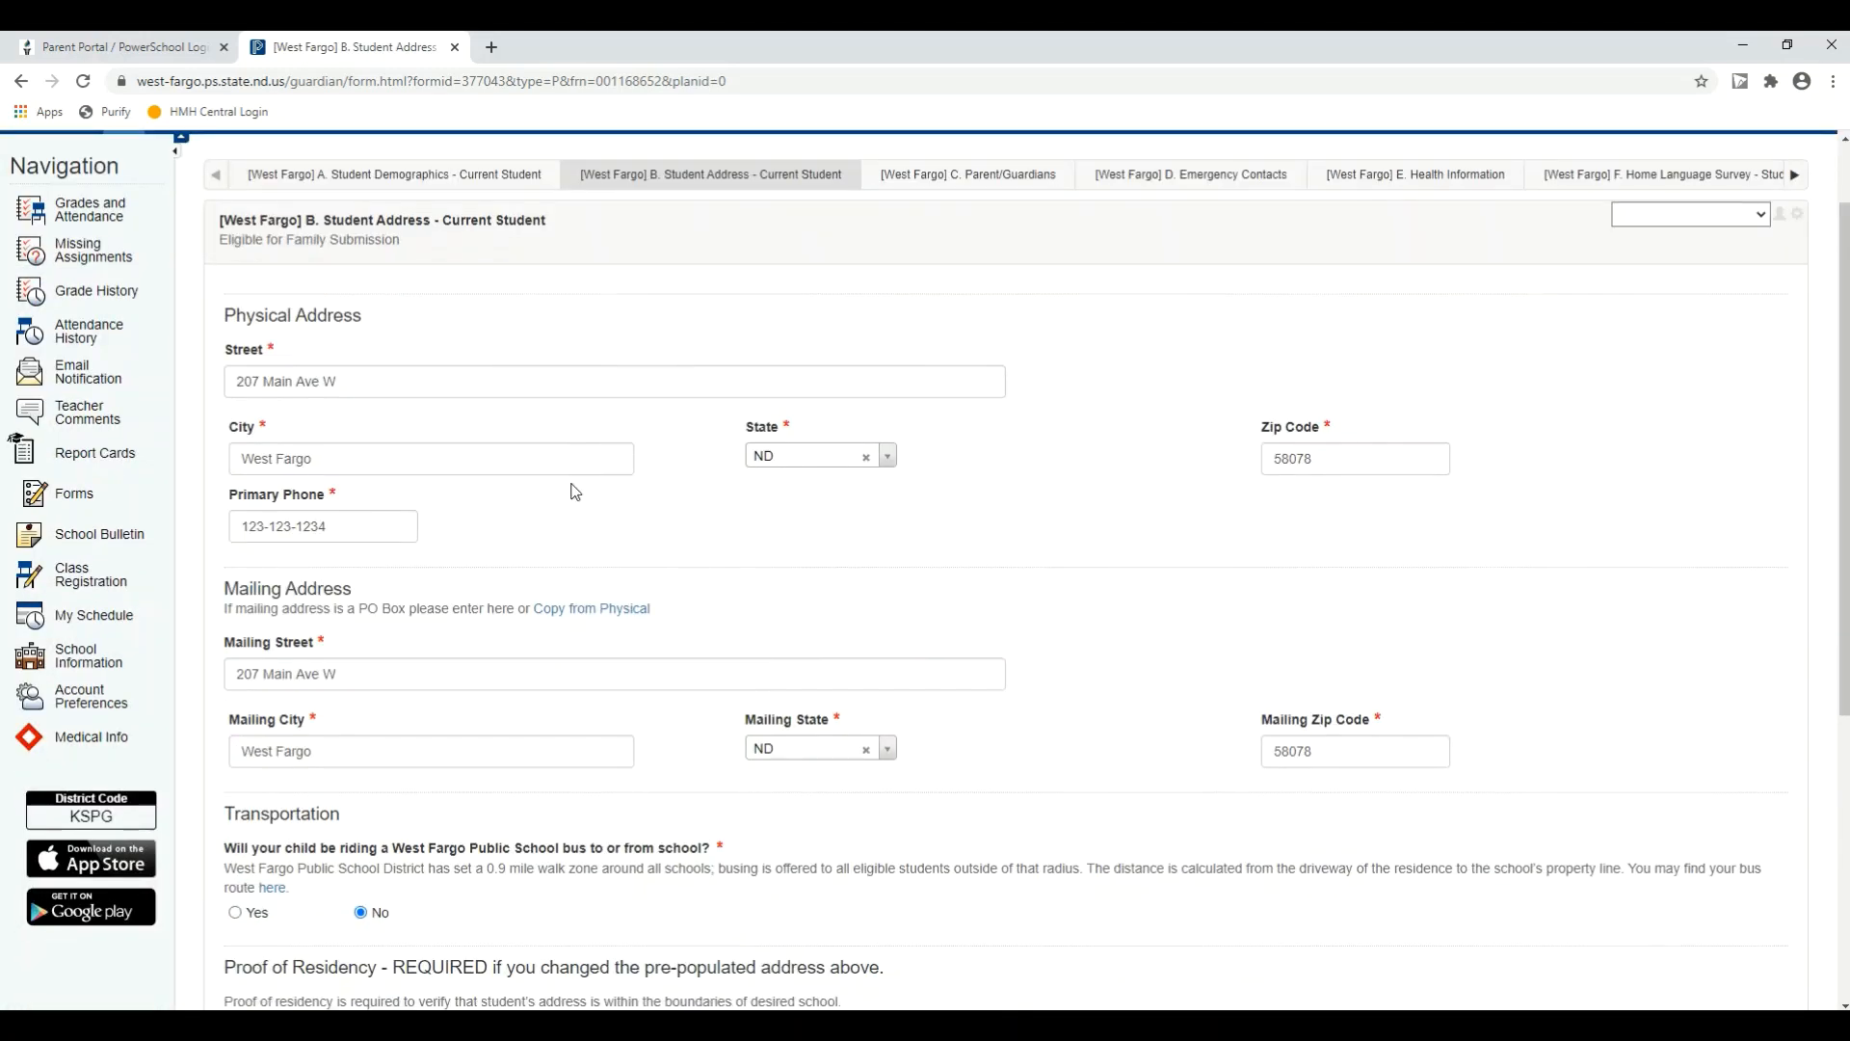
{"action": "scroll", "coordinate": [492, 714], "scroll_direction": "down", "scroll_amount": 3}
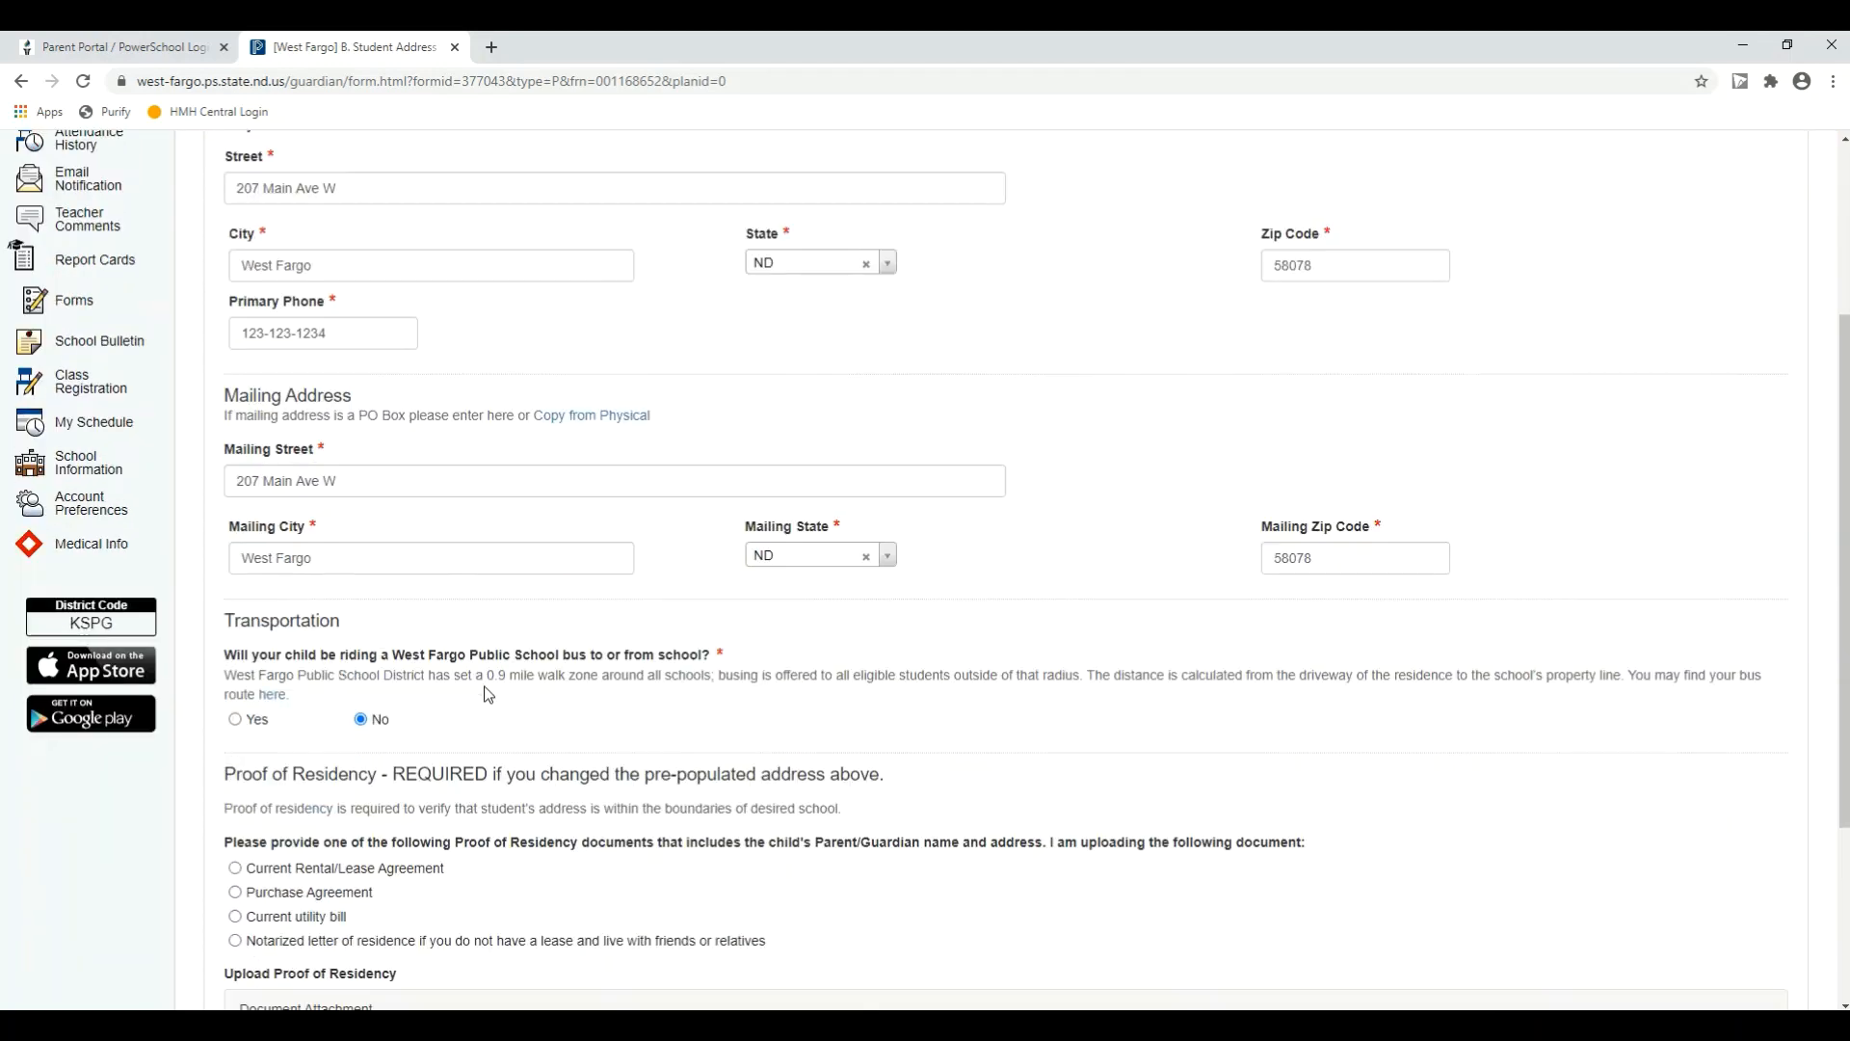
{"action": "scroll", "coordinate": [404, 716], "scroll_direction": "down", "scroll_amount": 1}
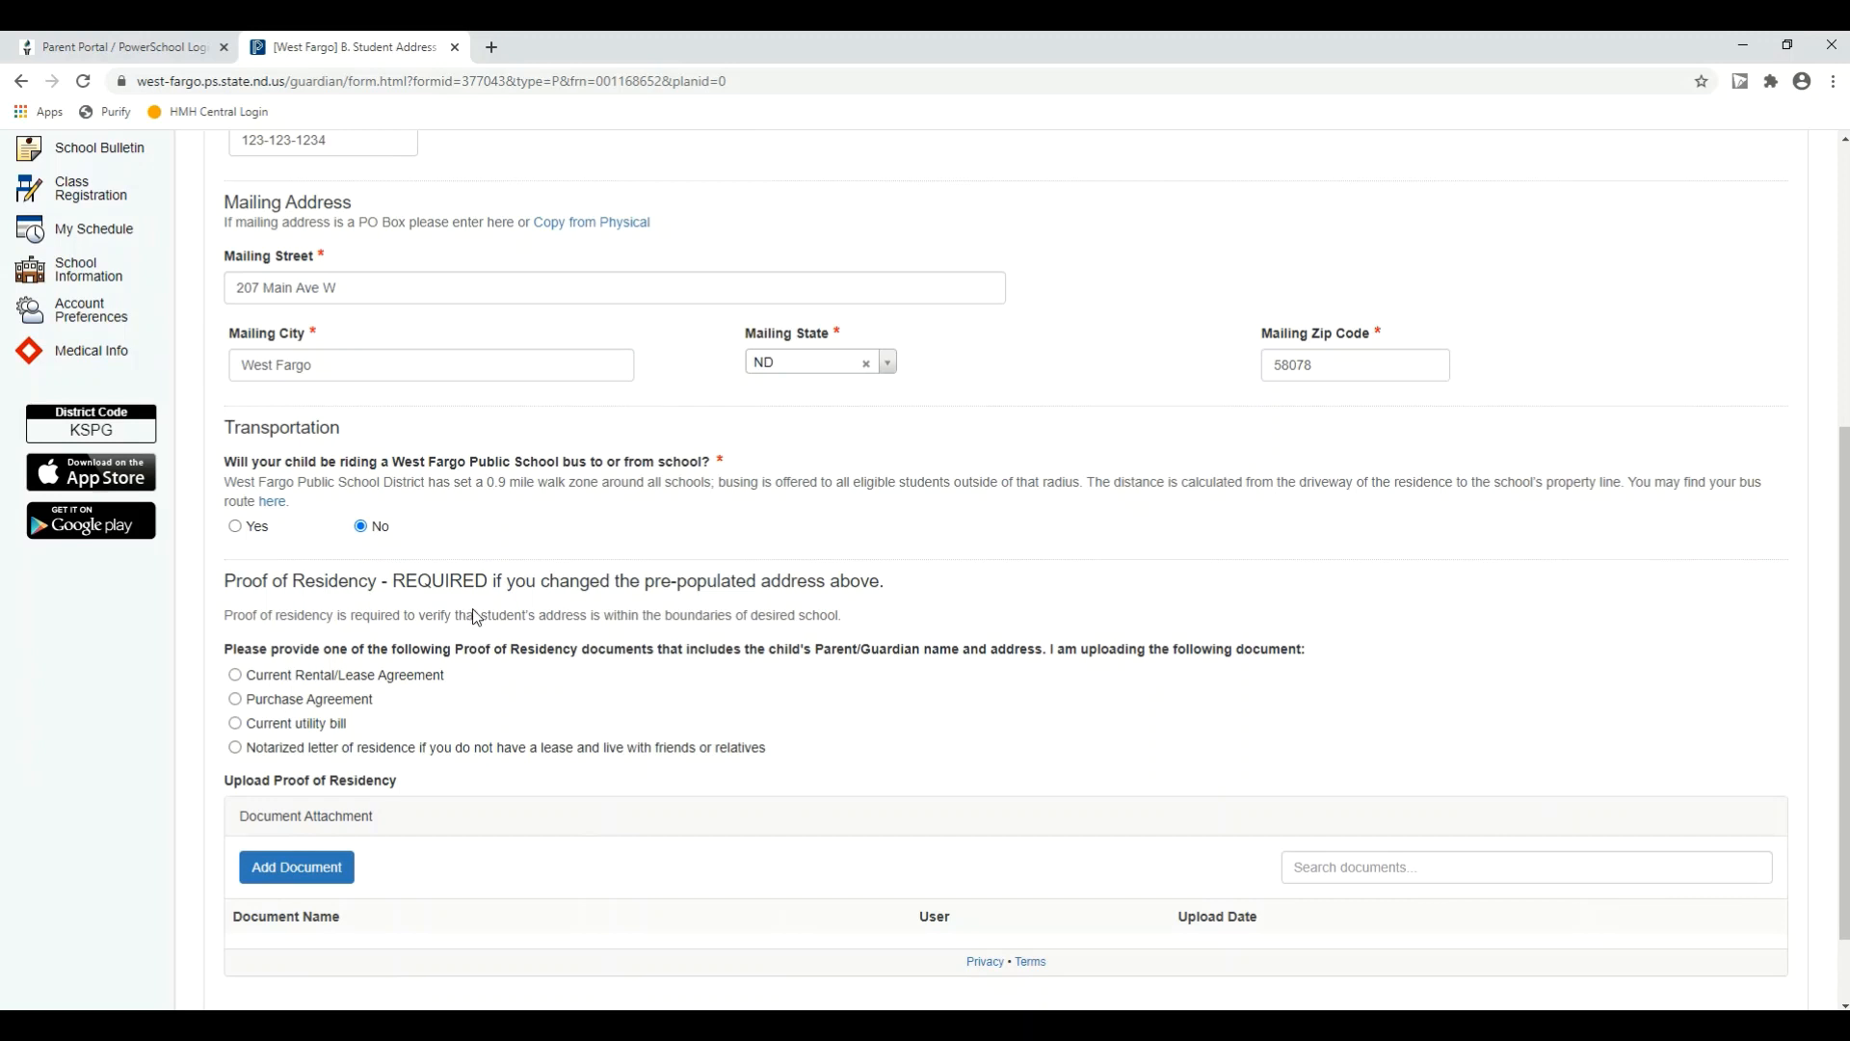
{"action": "scroll", "coordinate": [475, 443], "scroll_direction": "up", "scroll_amount": 1}
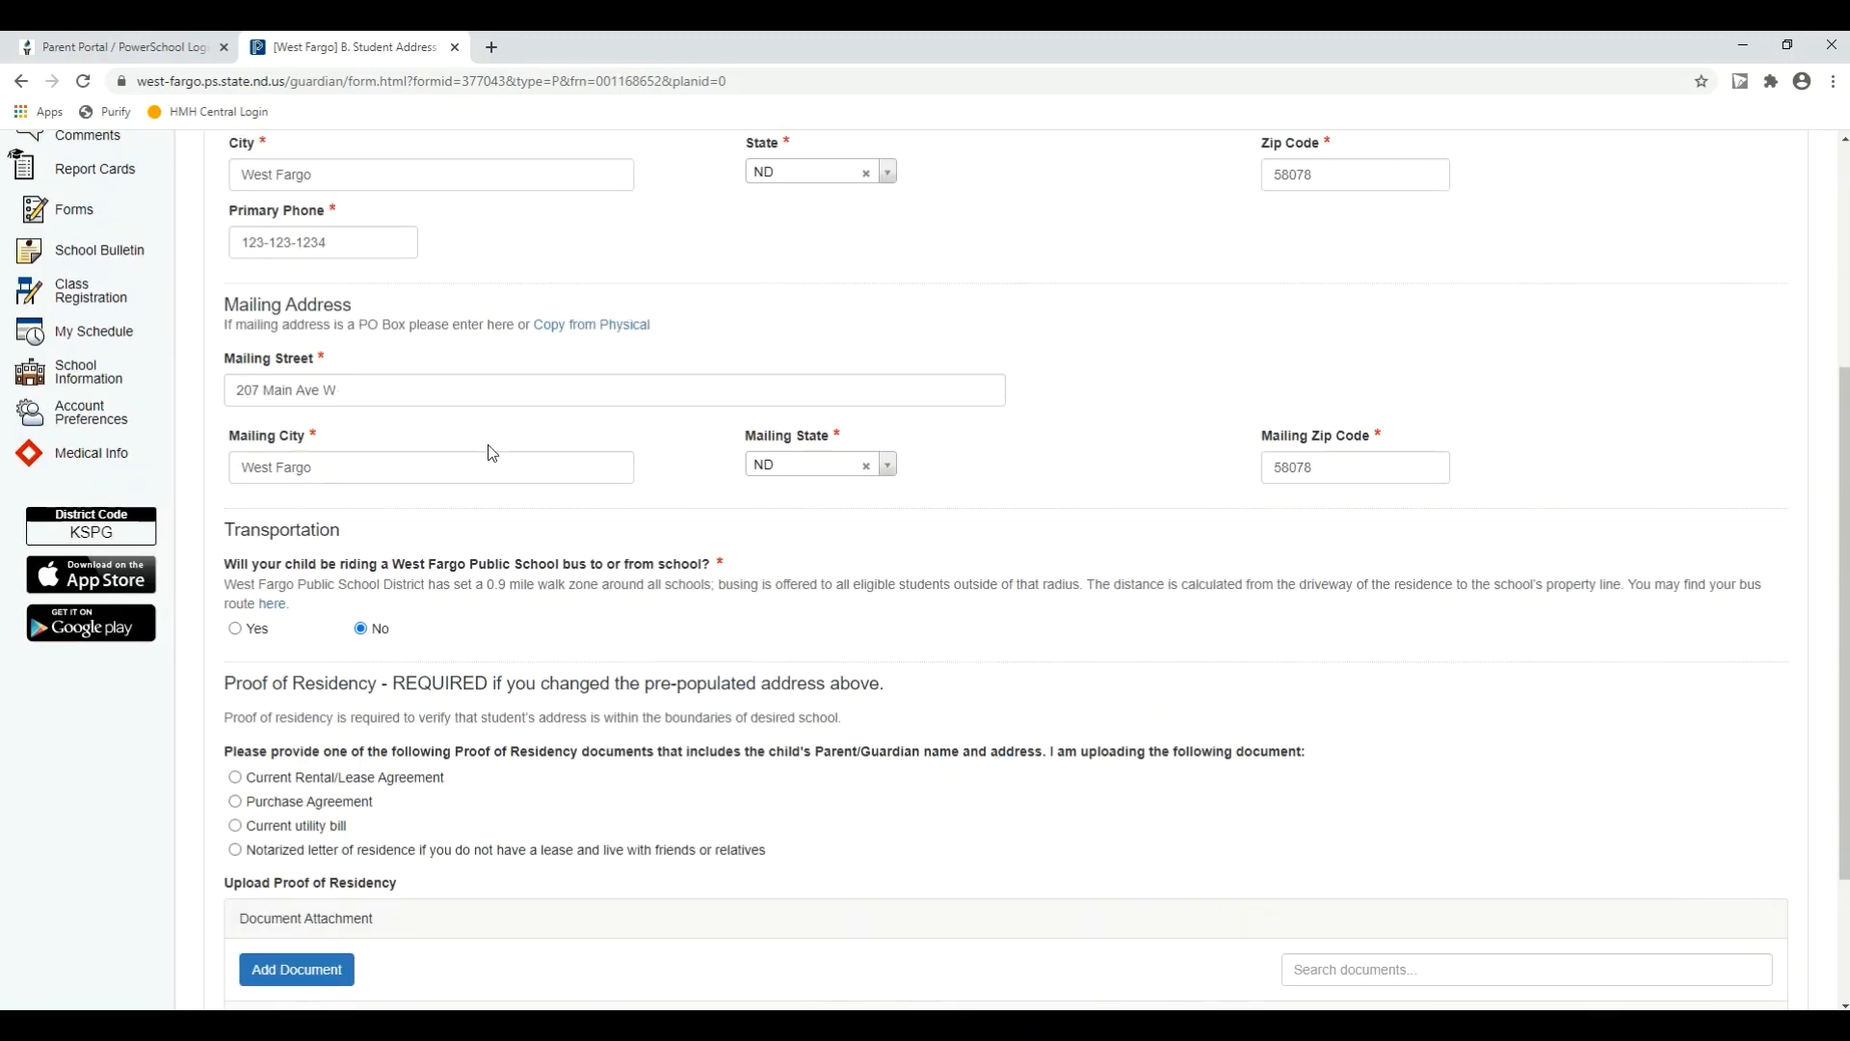
{"action": "scroll", "coordinate": [487, 454], "scroll_direction": "up", "scroll_amount": 2}
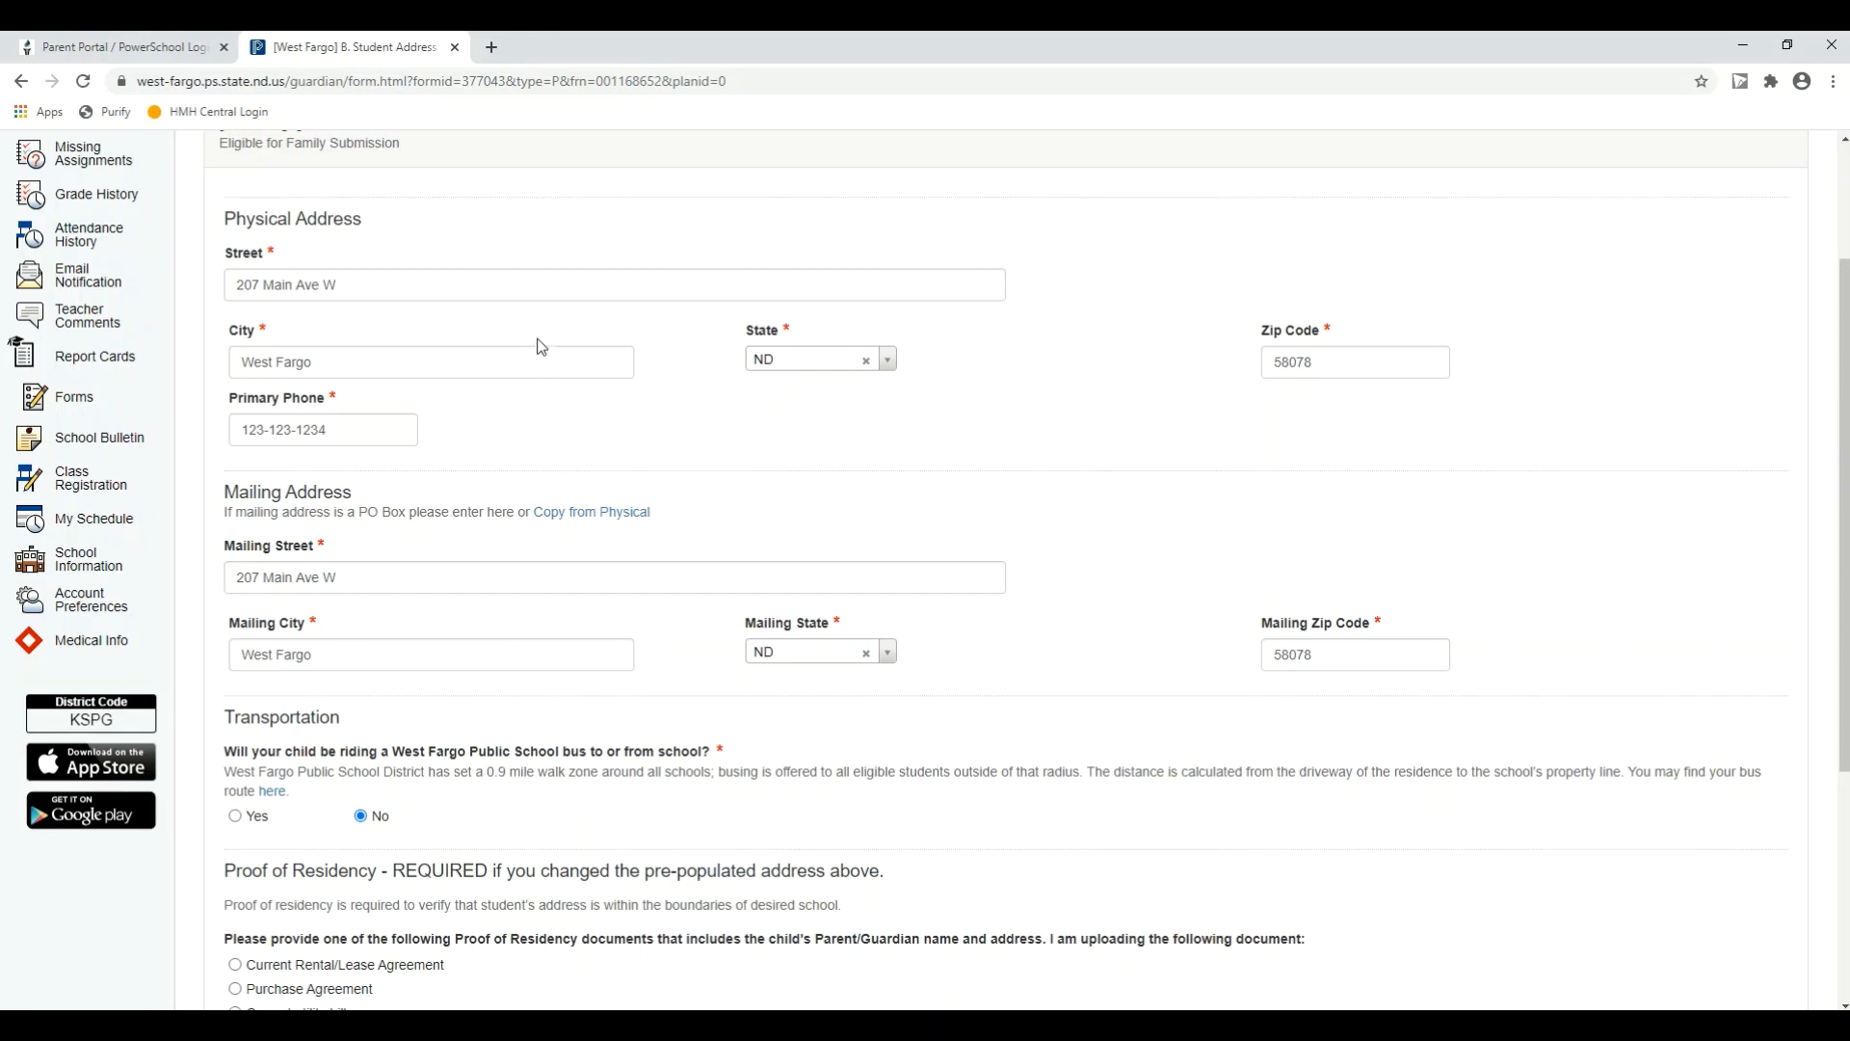
{"action": "scroll", "coordinate": [537, 345], "scroll_direction": "up", "scroll_amount": 2}
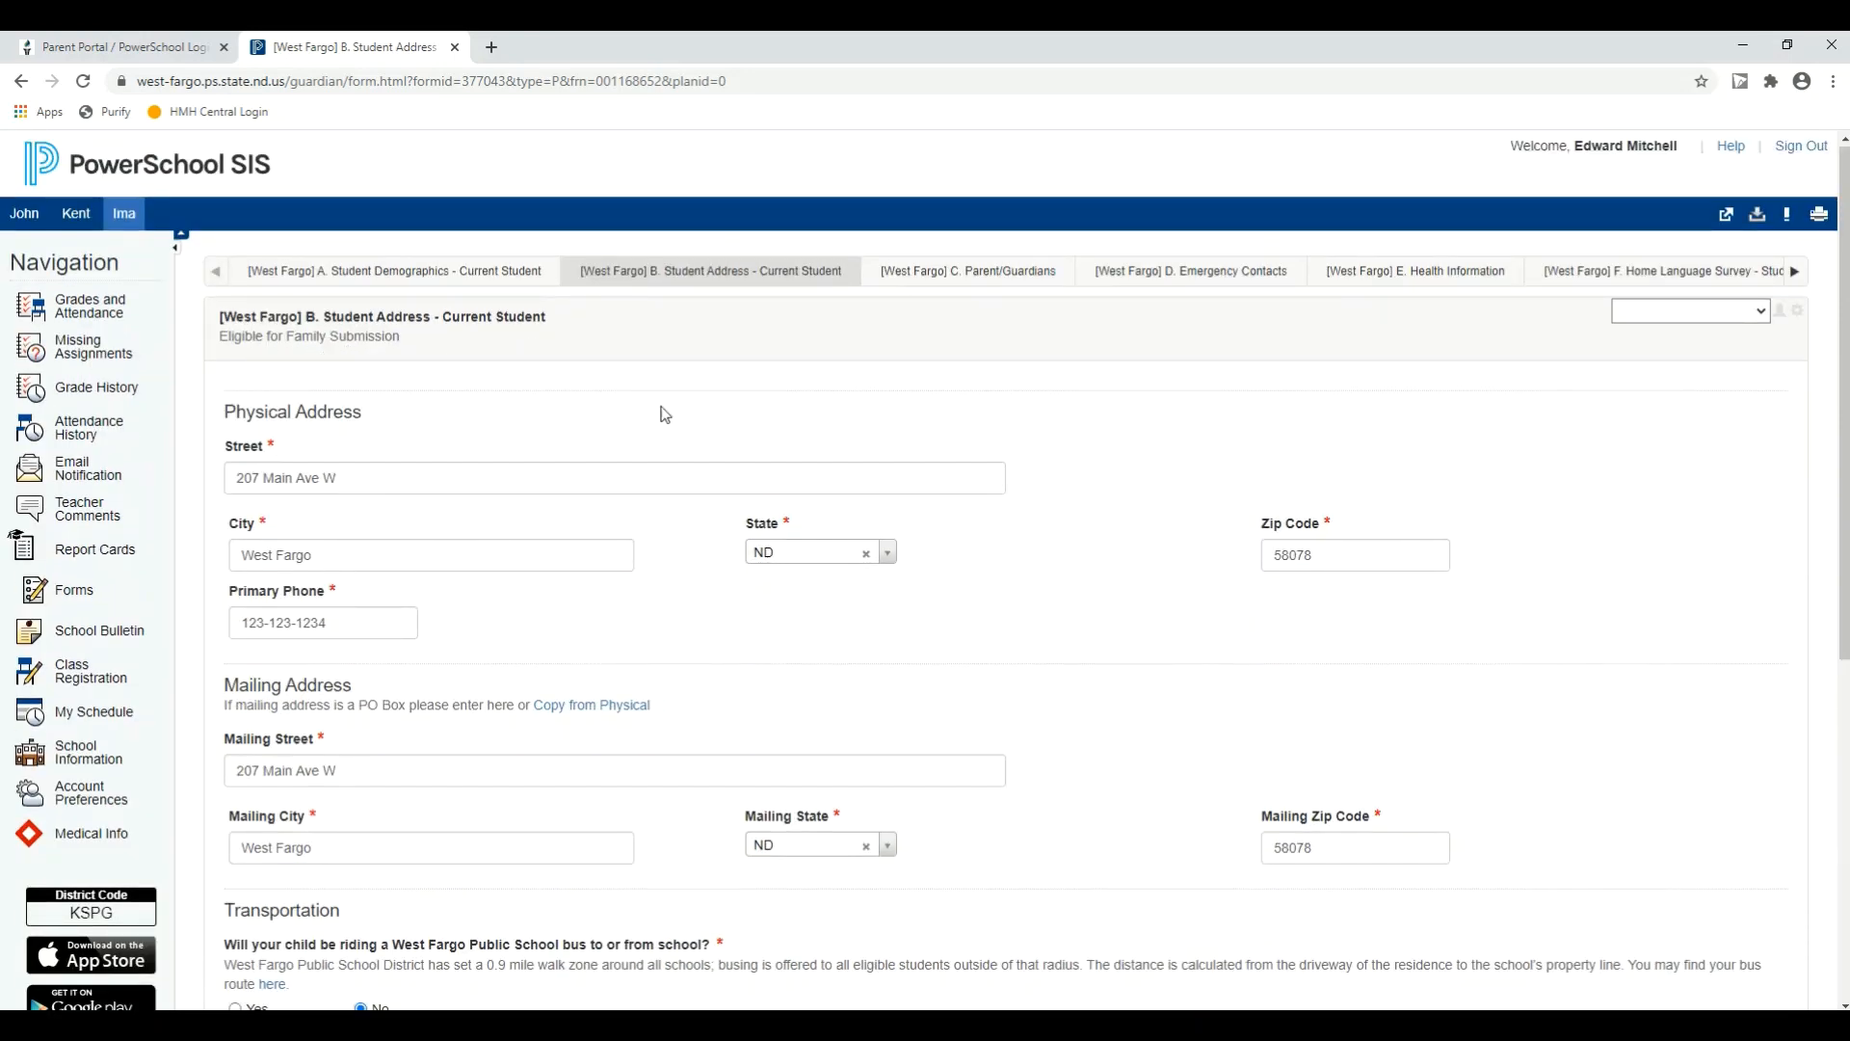
{"action": "scroll", "coordinate": [1338, 607], "scroll_direction": "down", "scroll_amount": 6}
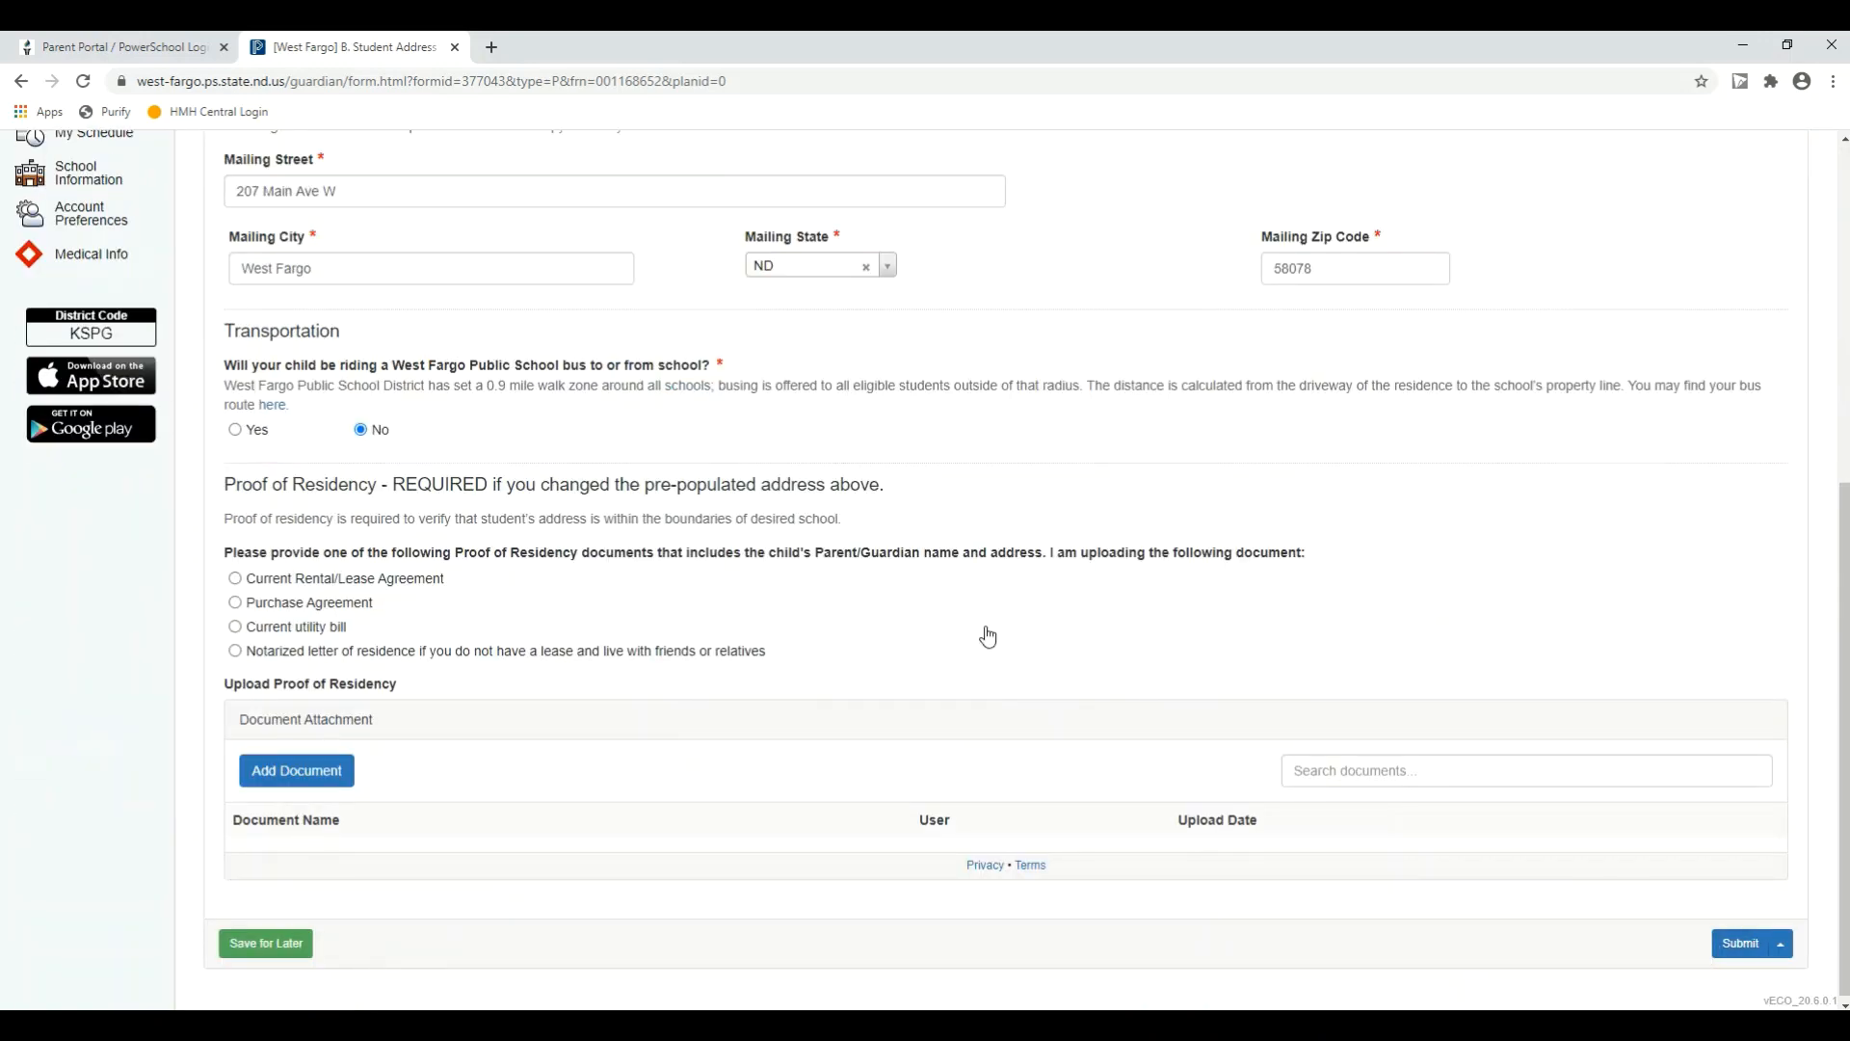
{"action": "scroll", "coordinate": [986, 632], "scroll_direction": "up", "scroll_amount": 6}
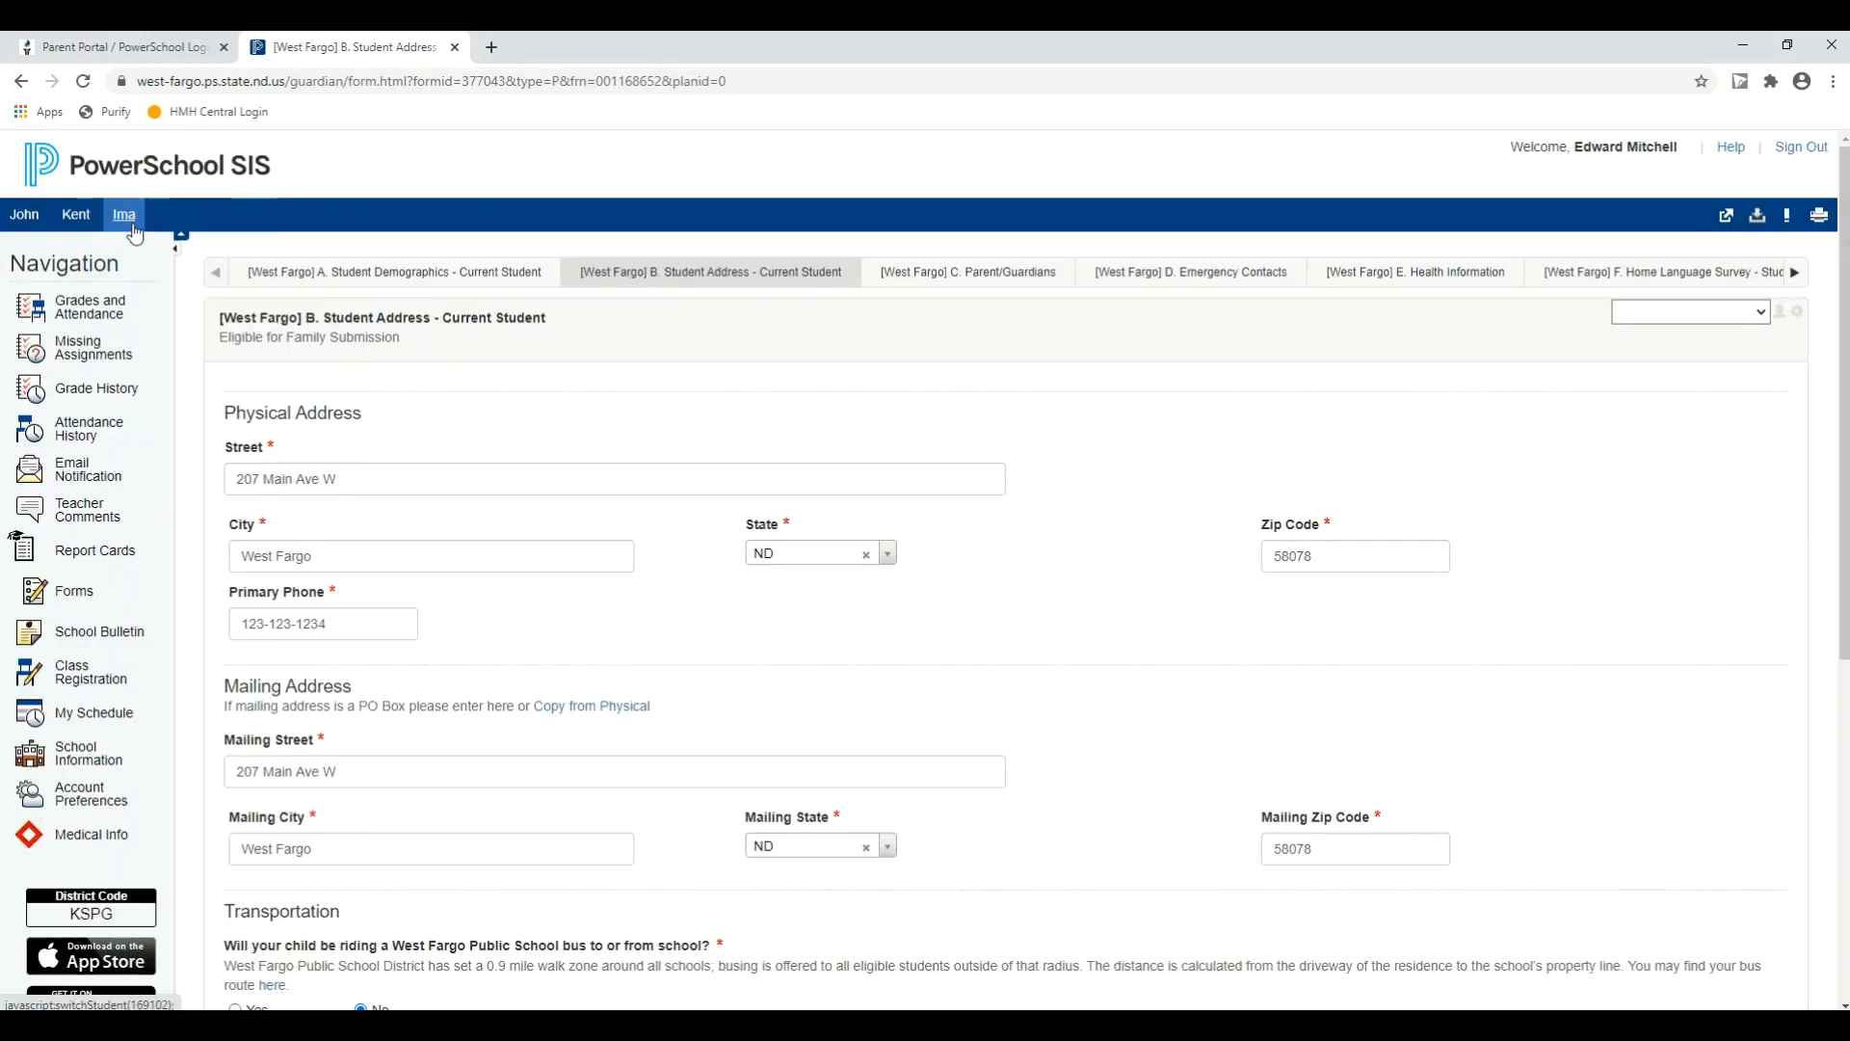
{"action": "scroll", "coordinate": [1340, 621], "scroll_direction": "down", "scroll_amount": 1}
{"action": "scroll", "coordinate": [1345, 624], "scroll_direction": "down", "scroll_amount": 5}
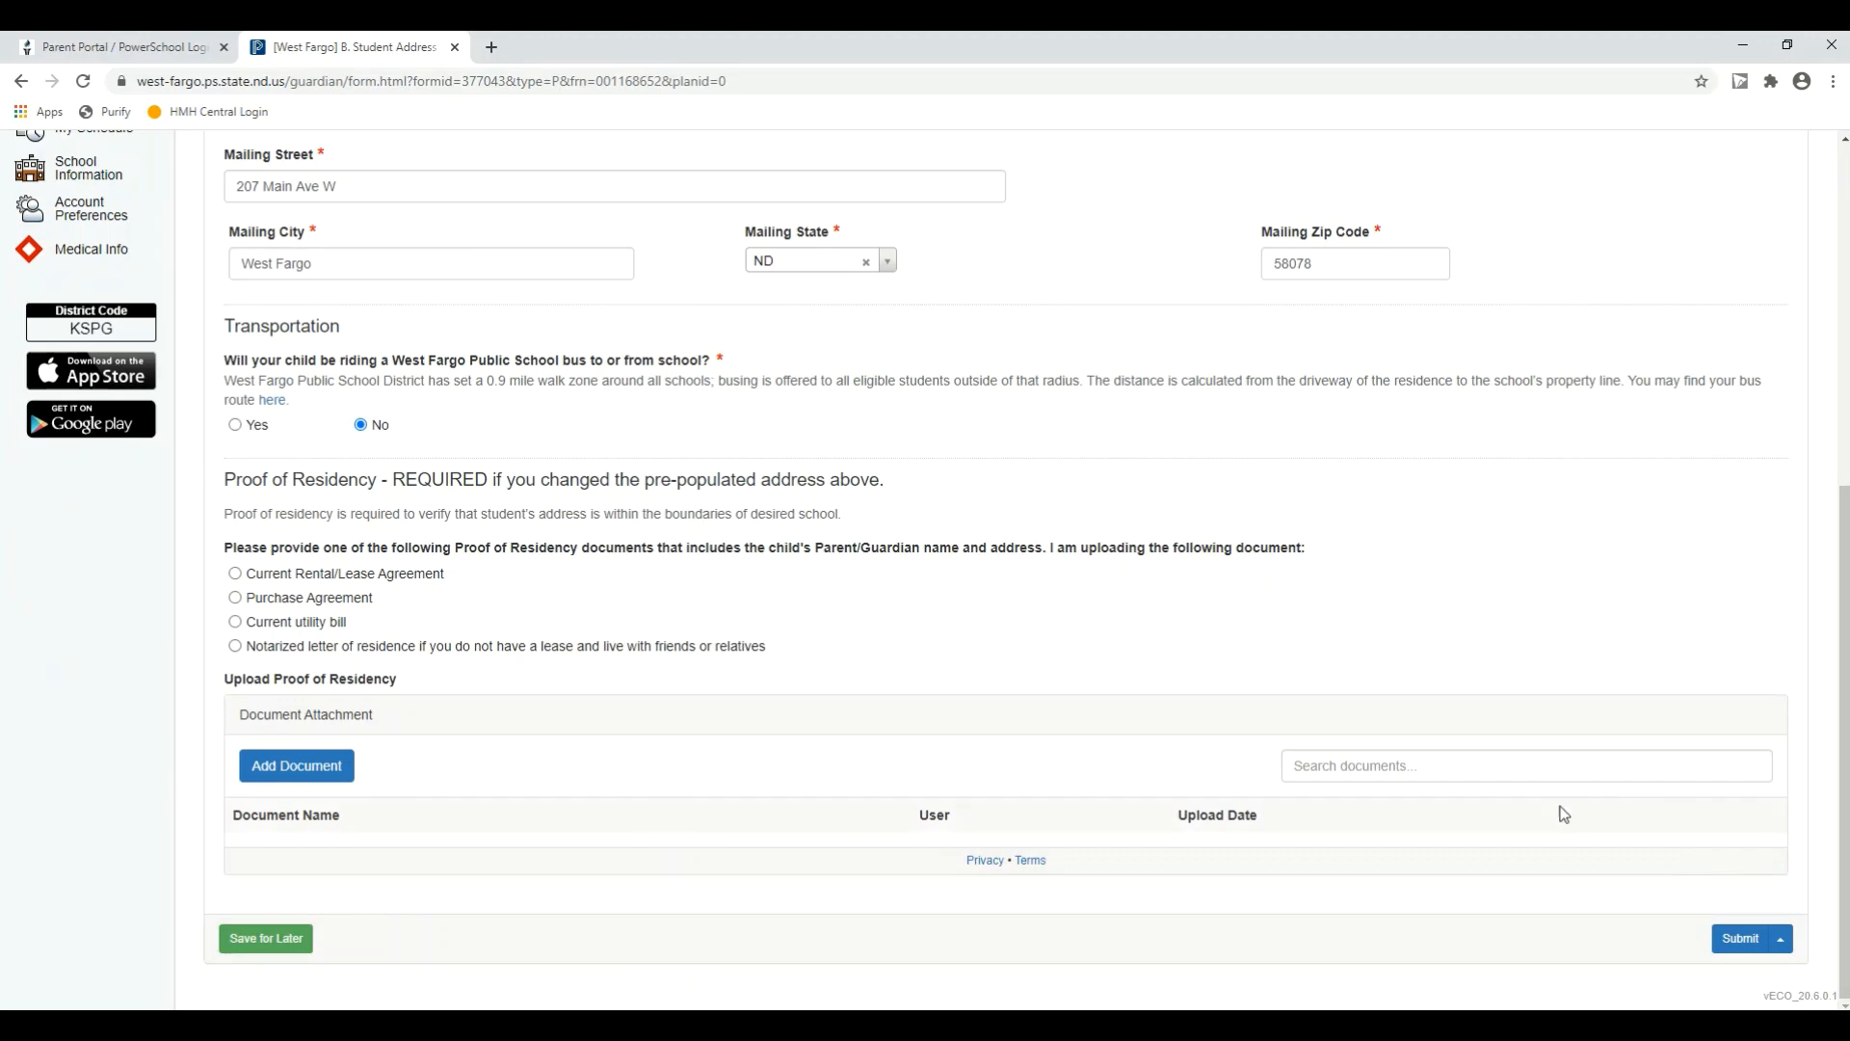
{"action": "scroll", "coordinate": [771, 521], "scroll_direction": "up", "scroll_amount": 3}
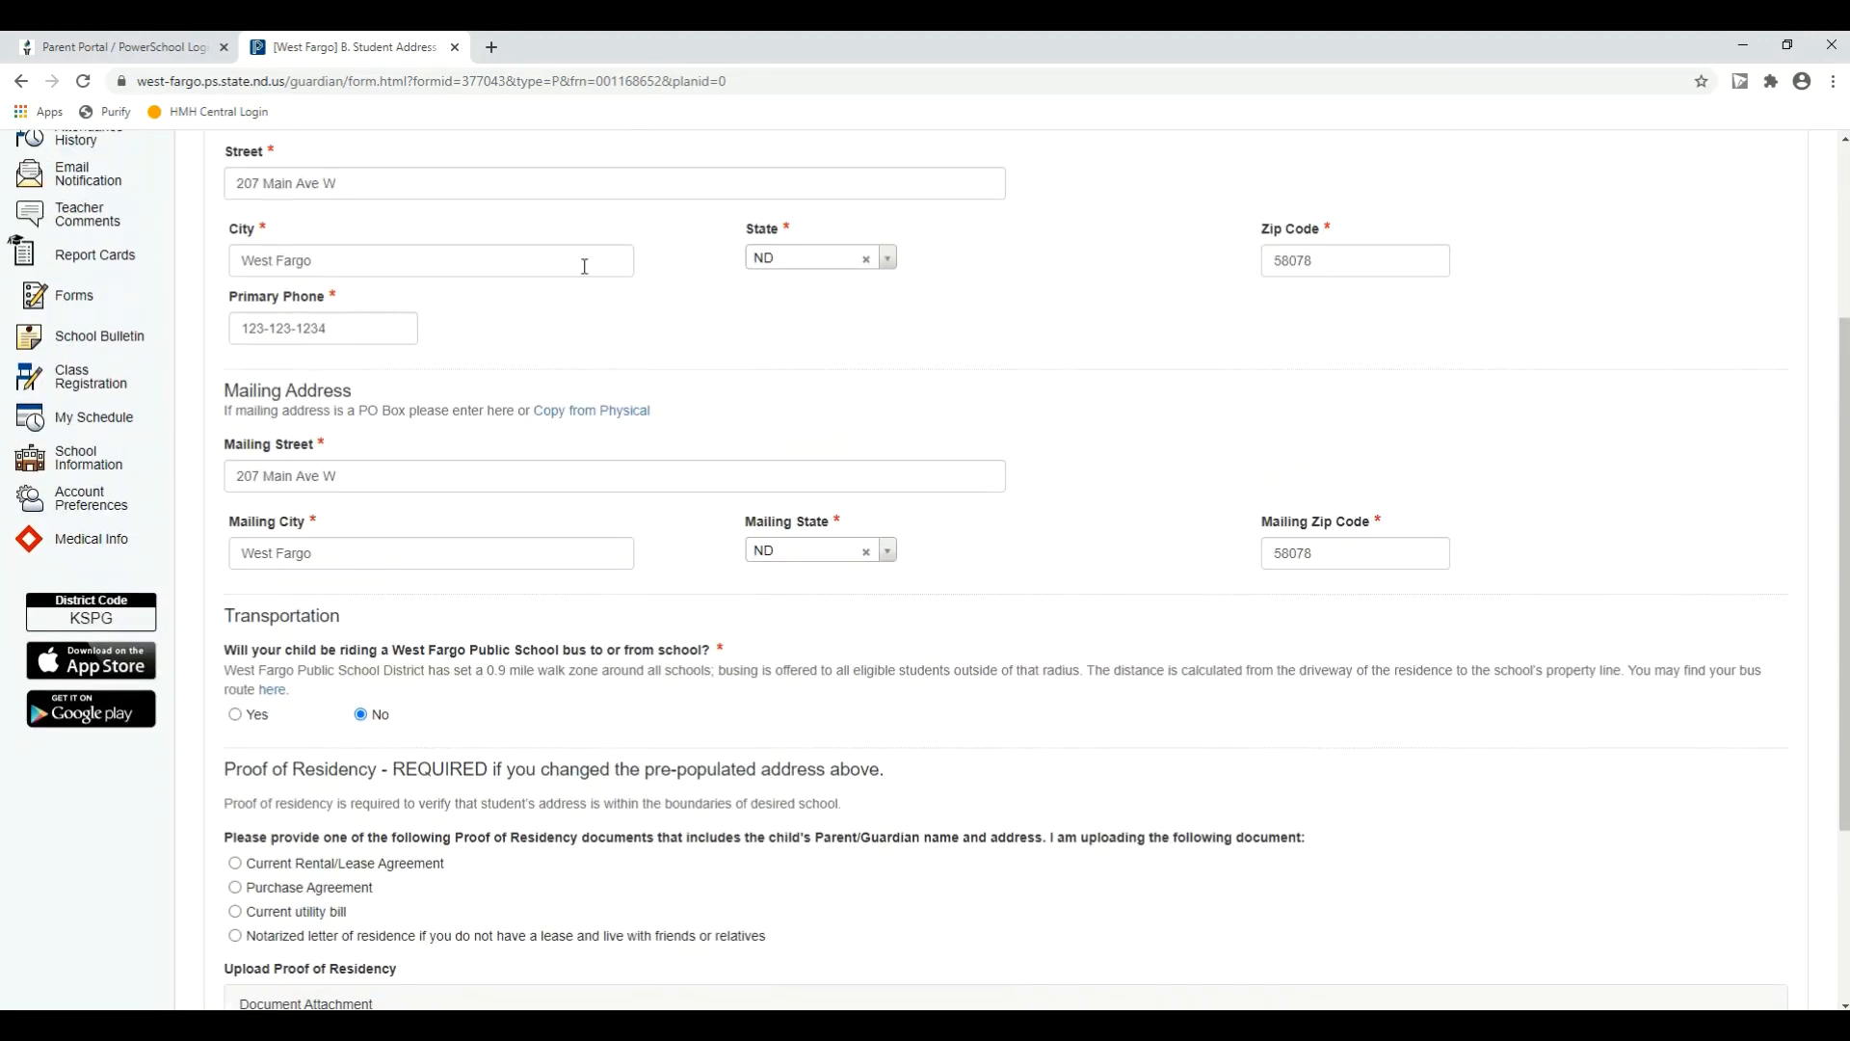
{"action": "scroll", "coordinate": [544, 308], "scroll_direction": "up", "scroll_amount": 2}
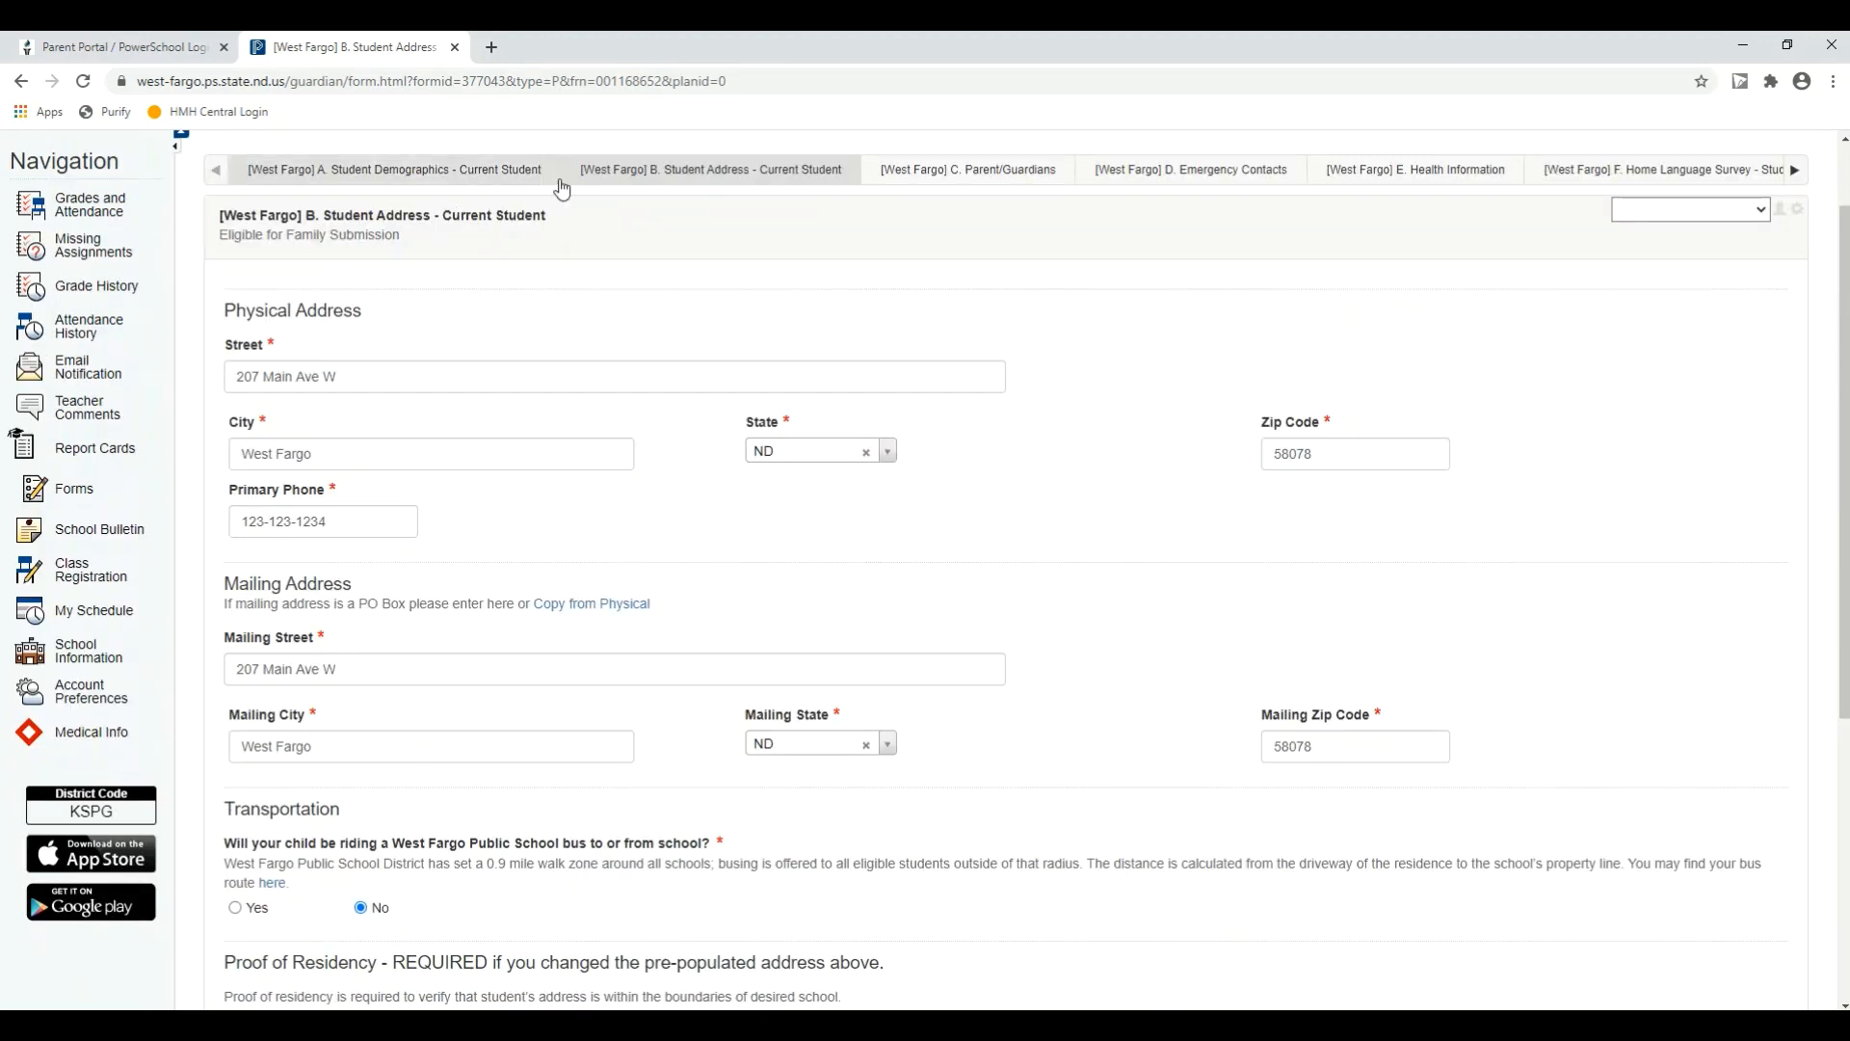
{"action": "scroll", "coordinate": [196, 181], "scroll_direction": "up", "scroll_amount": 1}
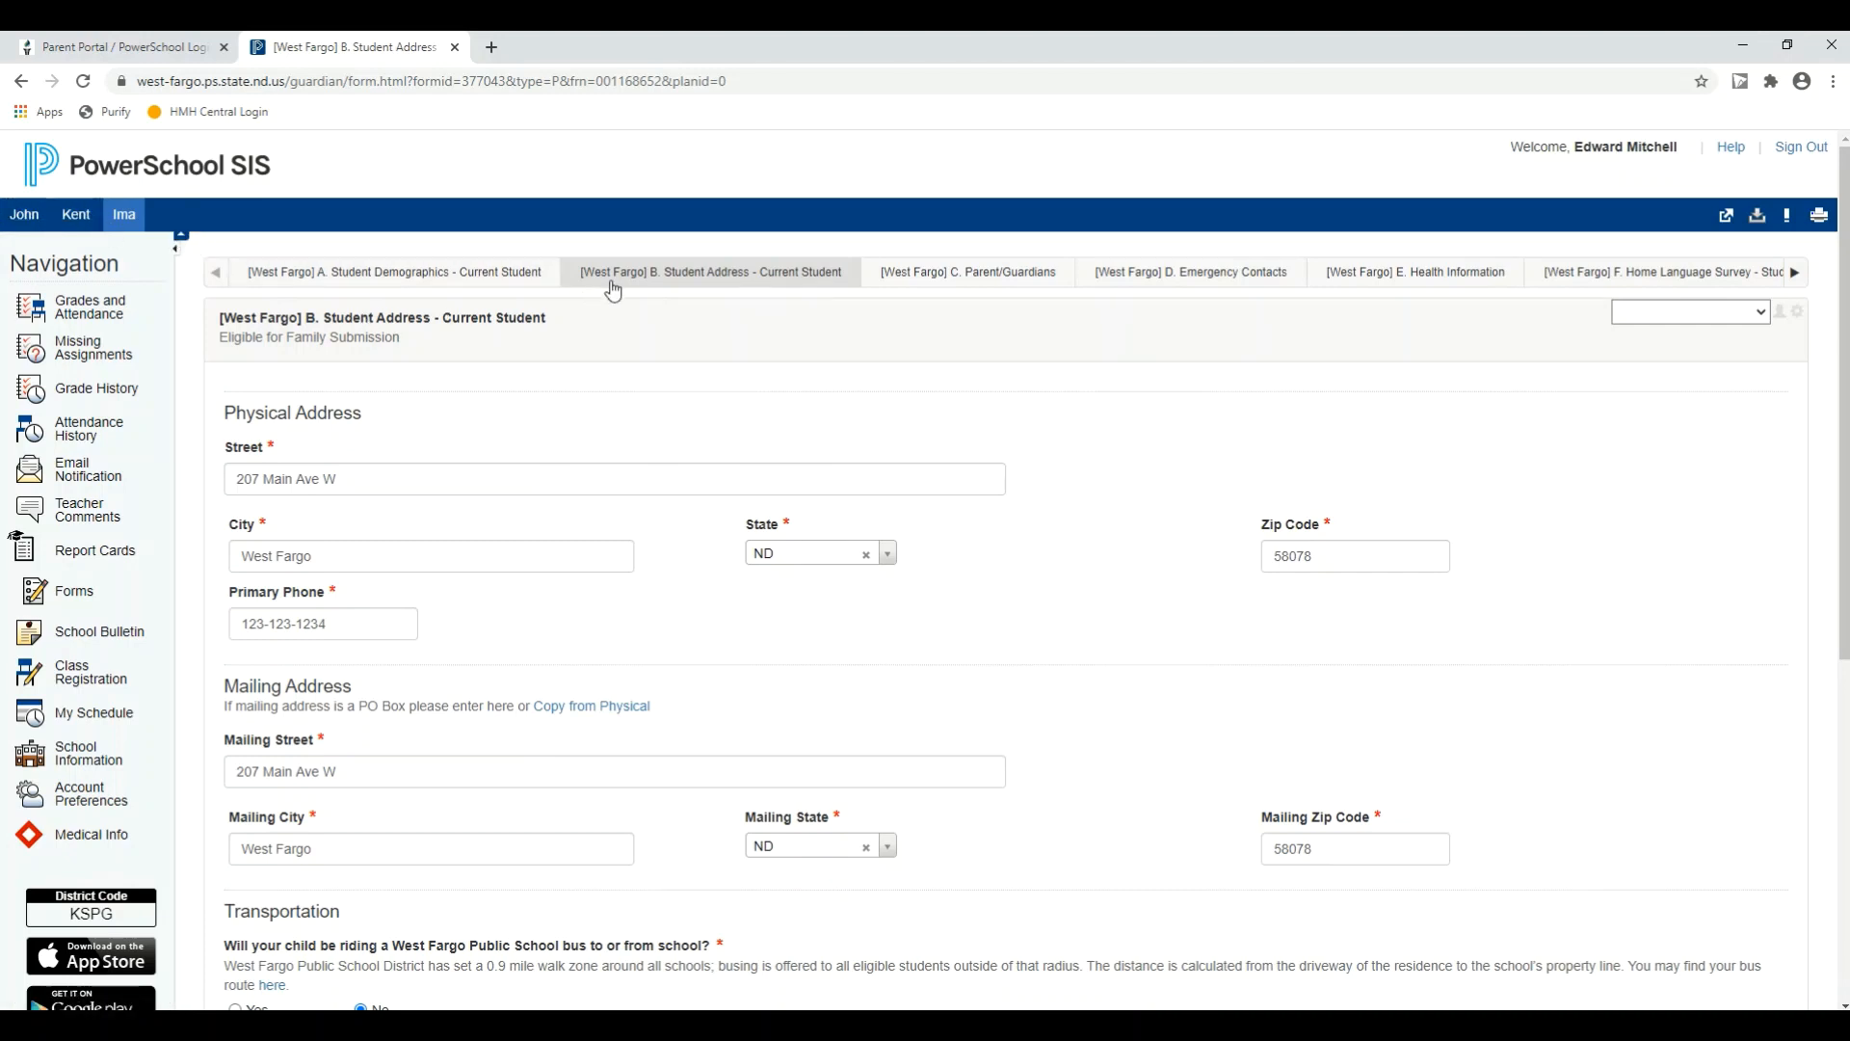
Step: Submit the B. Student Address form for the family with both additional students included, and continue to the C. Parent/Guardians form
{"action": "scroll", "coordinate": [1227, 575], "scroll_direction": "down", "scroll_amount": 6}
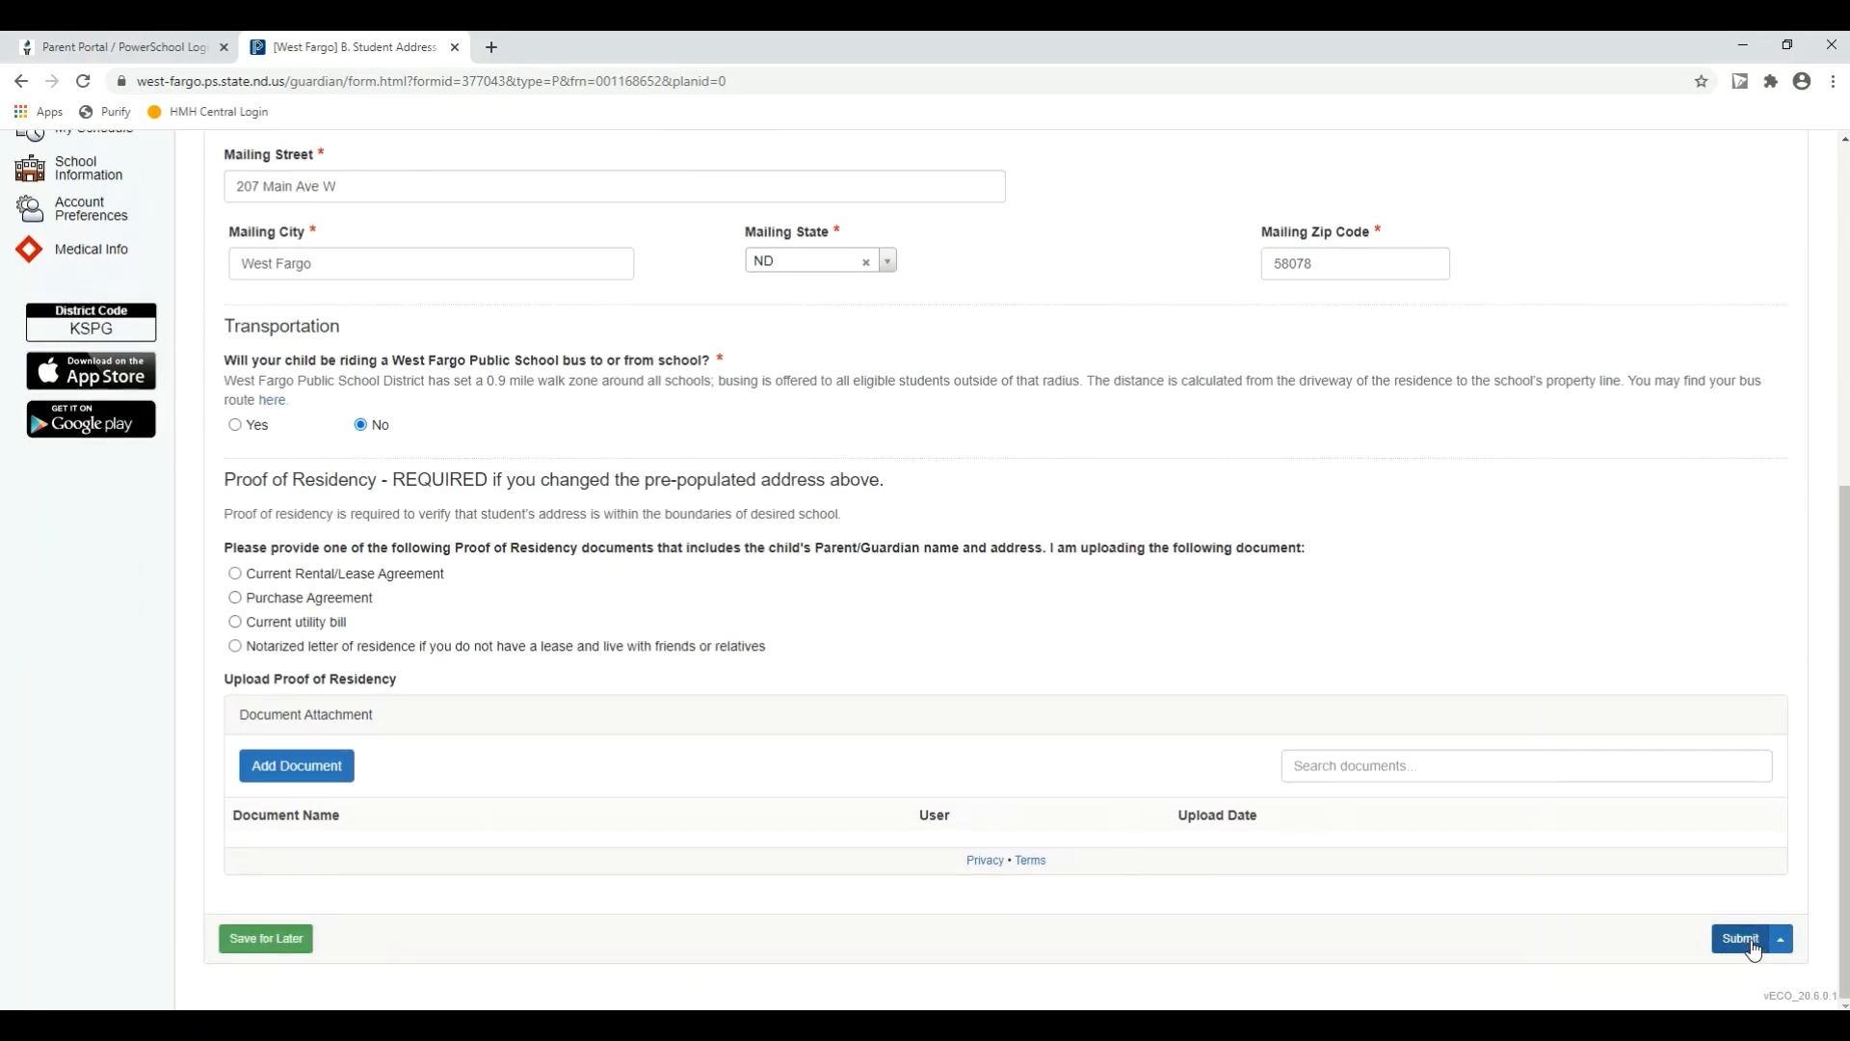
{"action": "left_click", "coordinate": [1782, 942]}
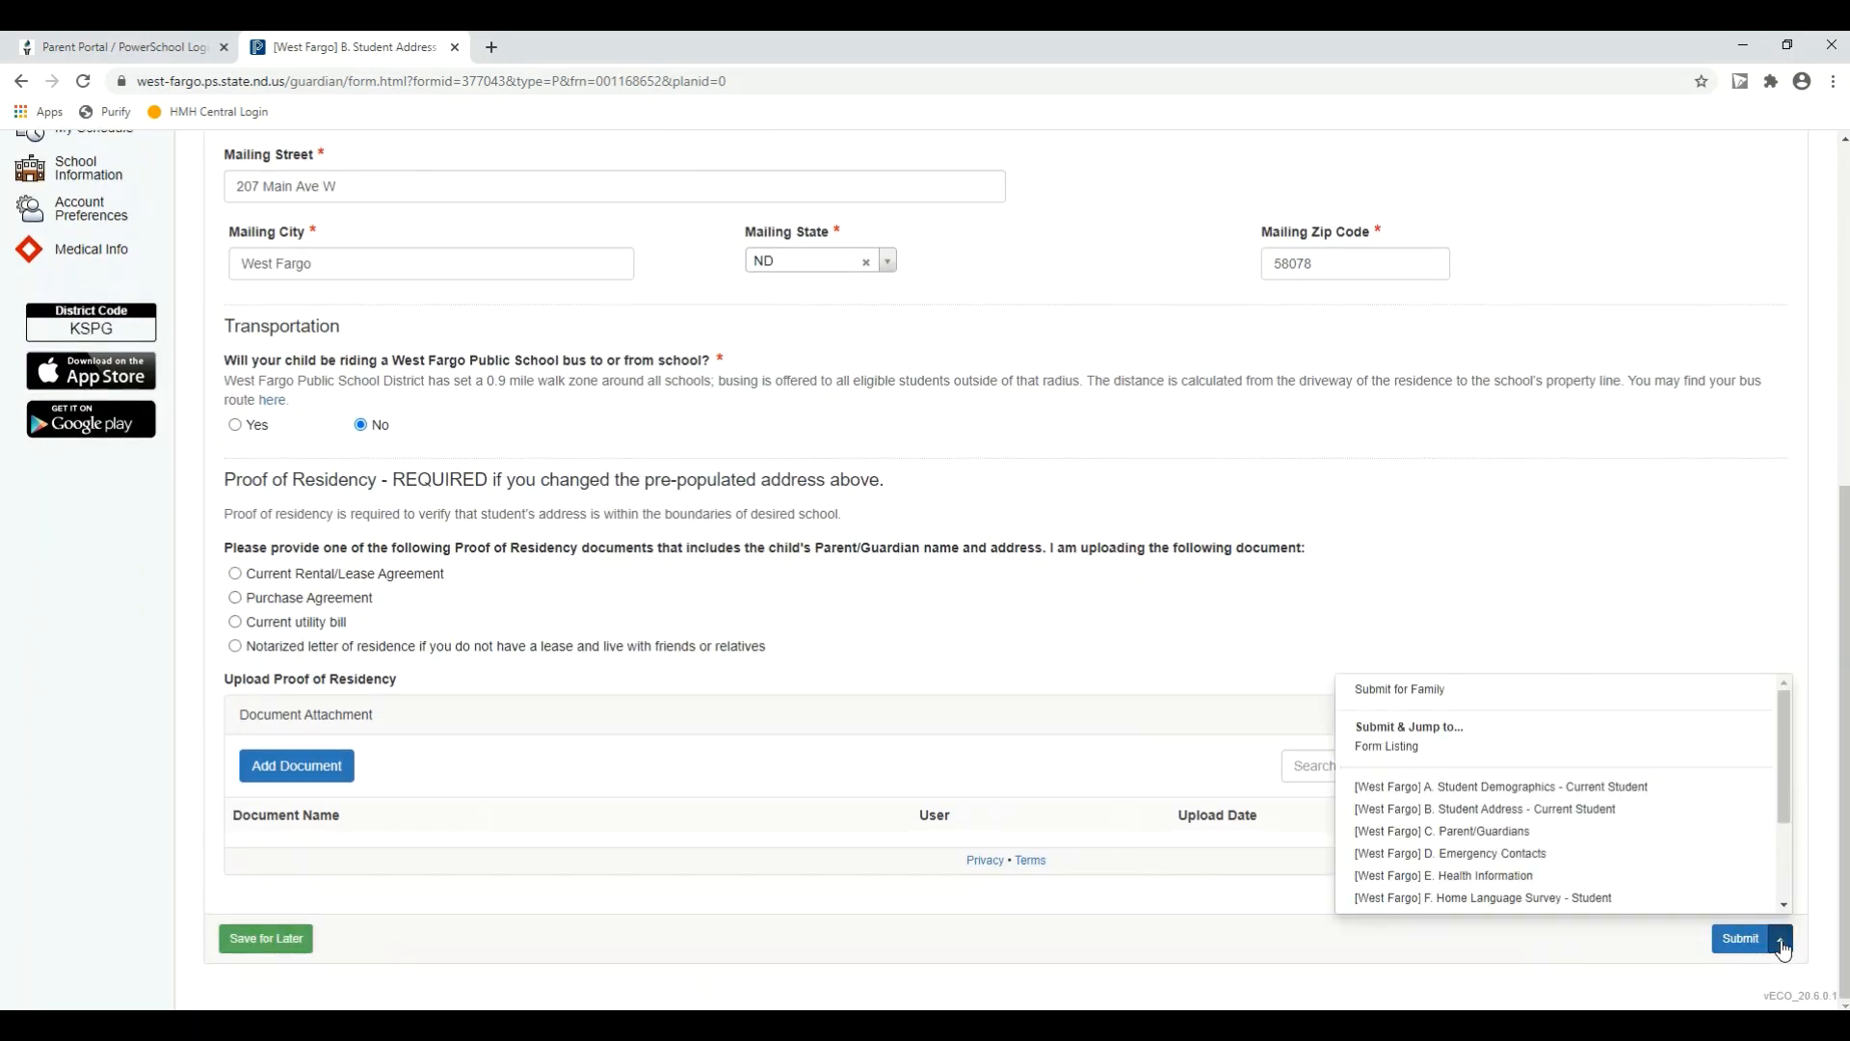
{"action": "left_click", "coordinate": [1440, 691]}
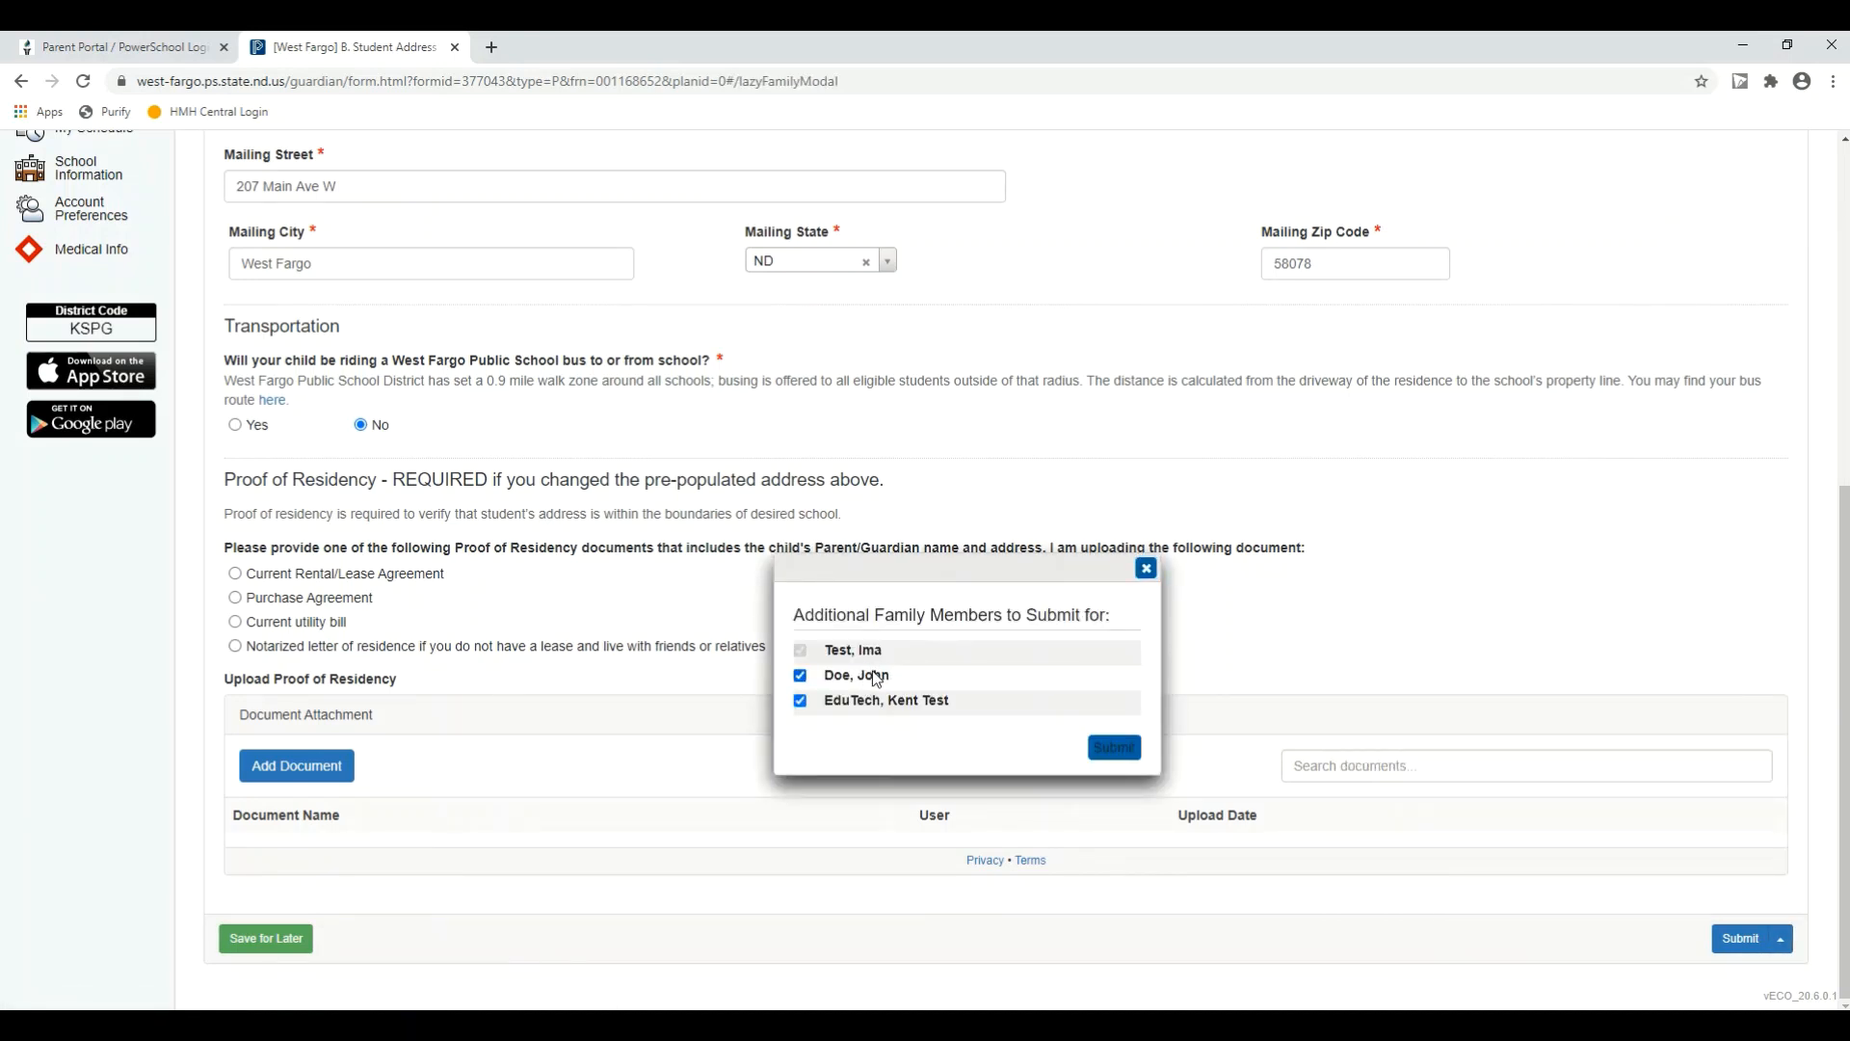
{"action": "left_click", "coordinate": [802, 676]}
{"action": "left_click", "coordinate": [801, 676]}
{"action": "left_click", "coordinate": [1114, 748]}
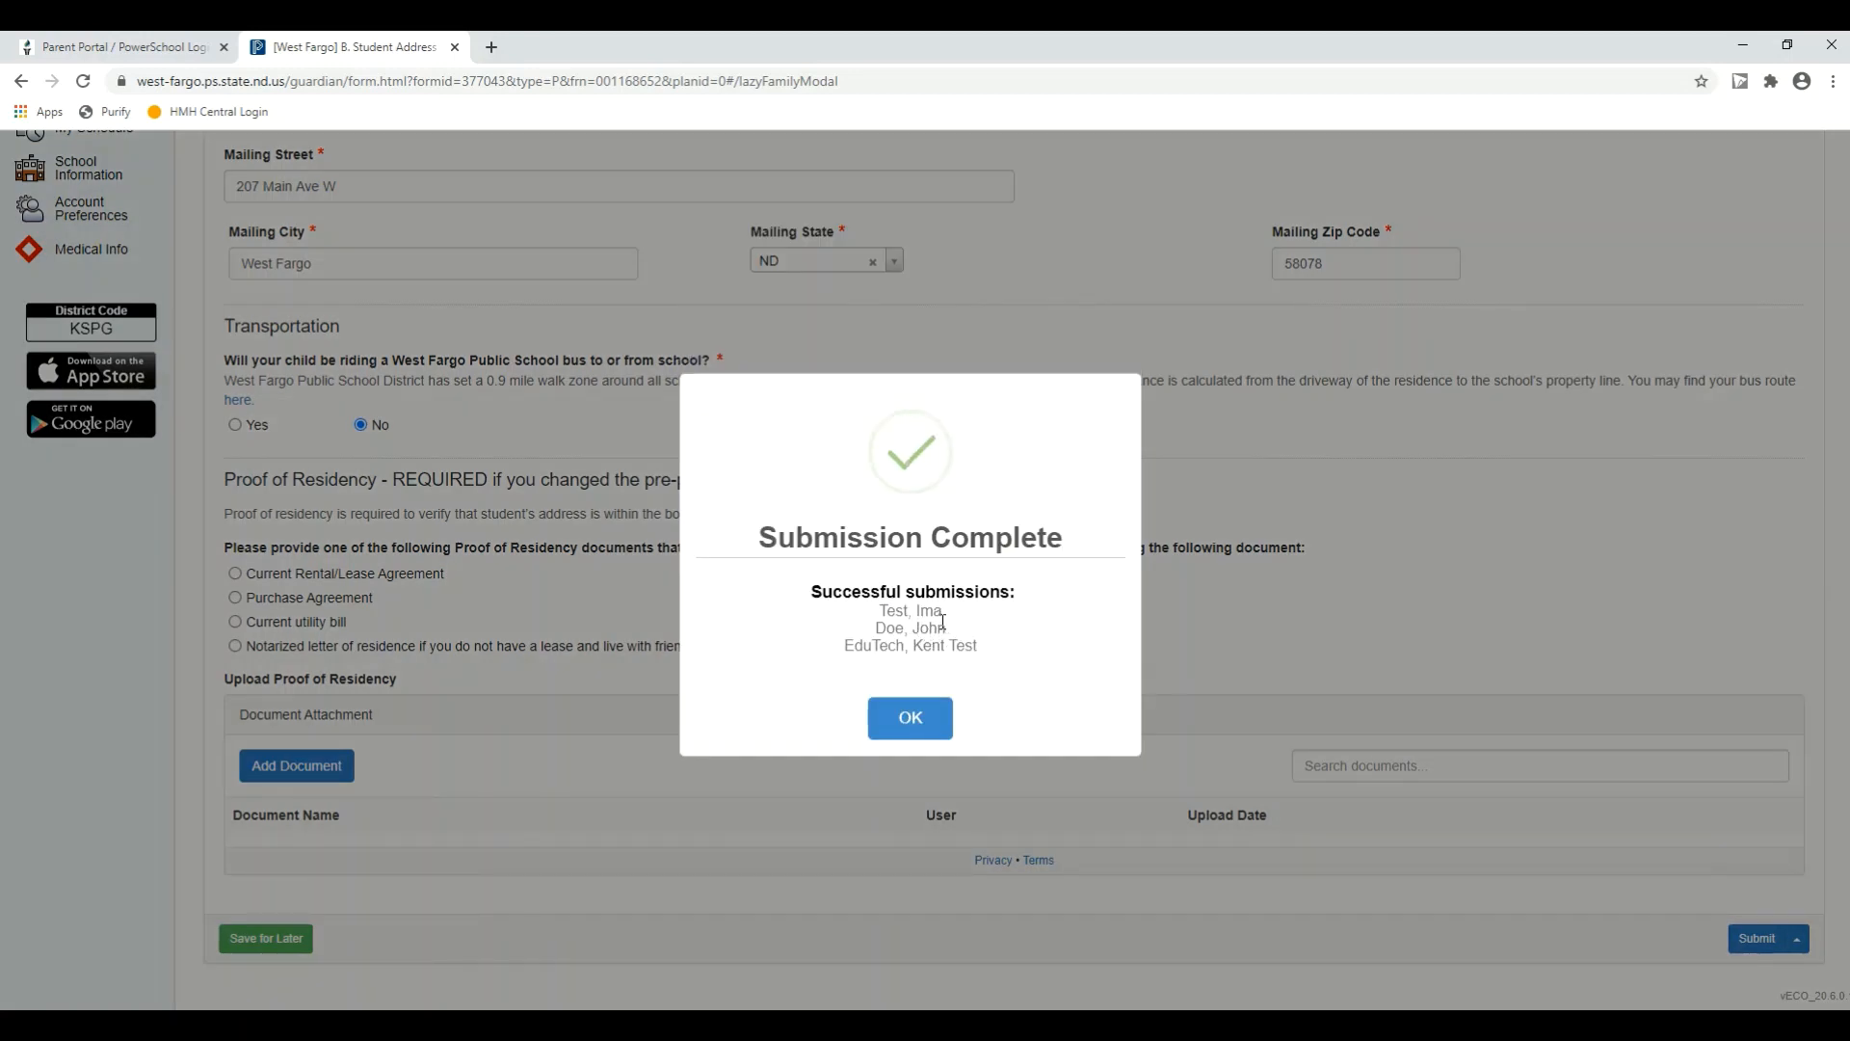
{"action": "left_click", "coordinate": [931, 717]}
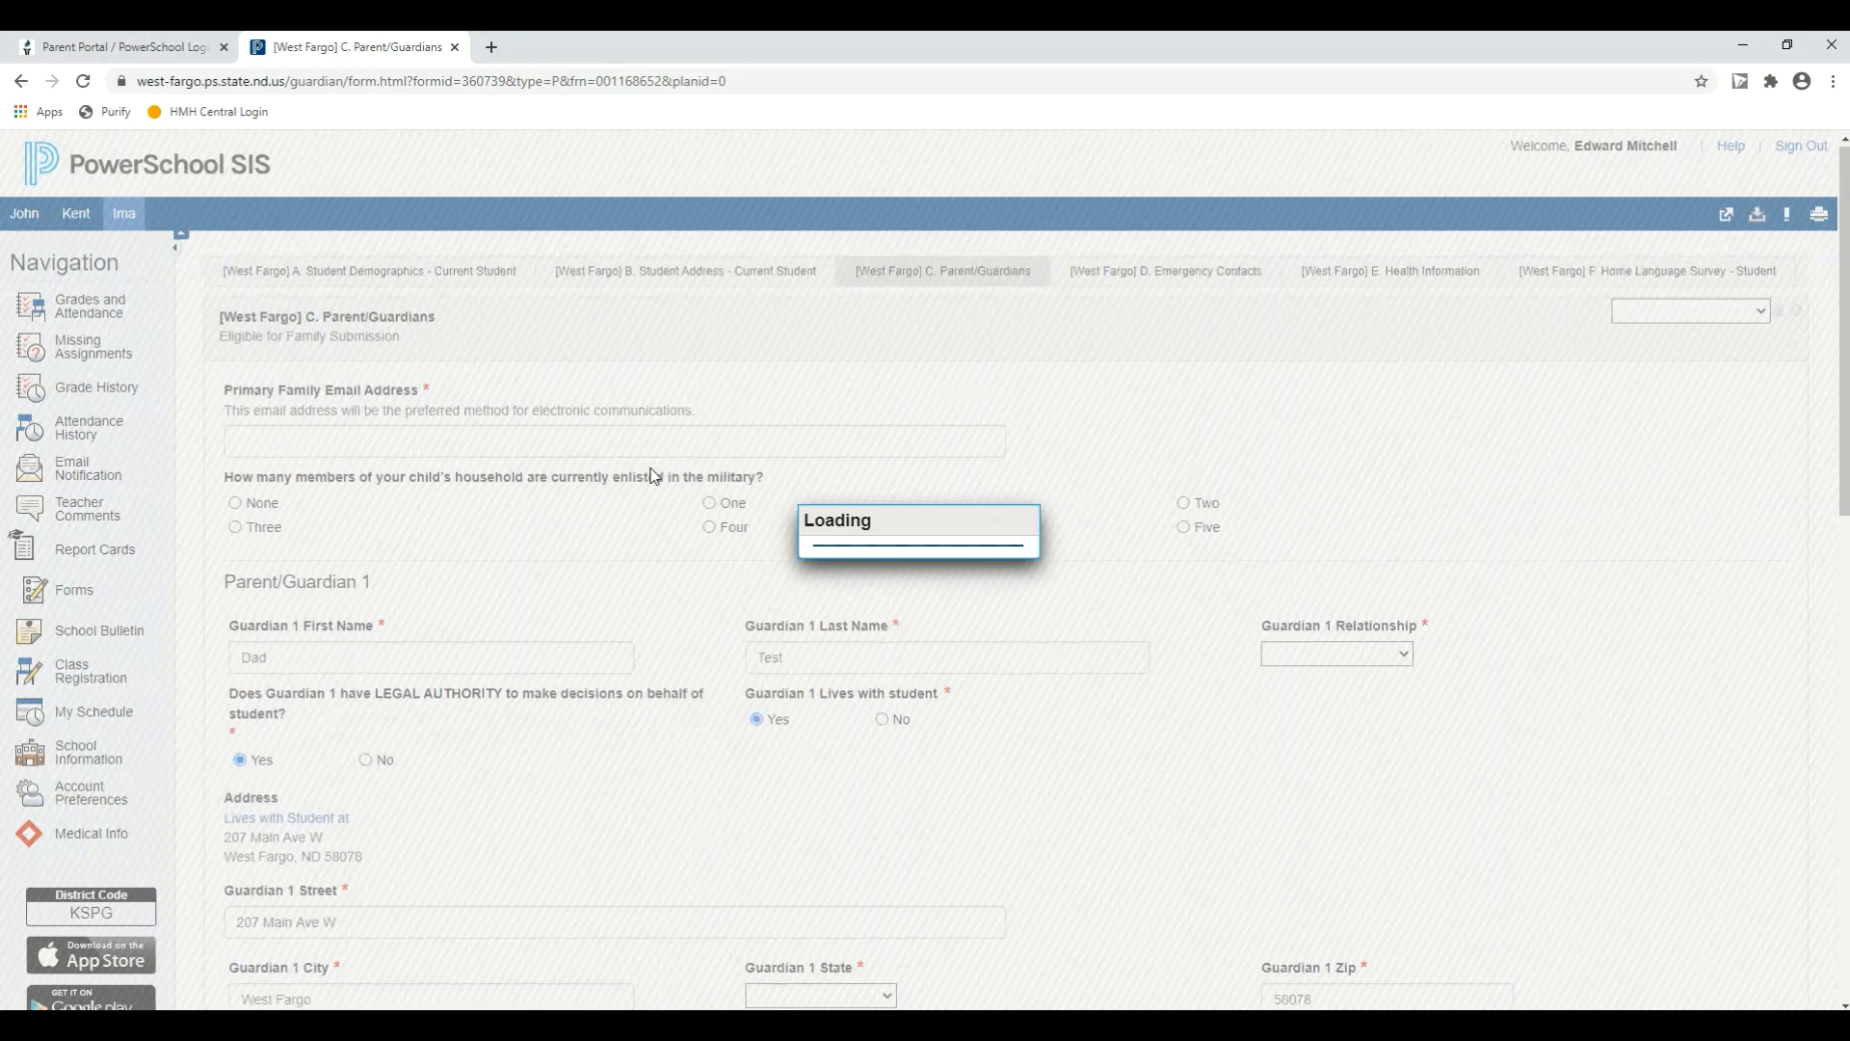
Step: Review both guardians' details on the C. Parent/Guardians form and try to submit it for the family
{"action": "scroll", "coordinate": [638, 545], "scroll_direction": "down", "scroll_amount": 1}
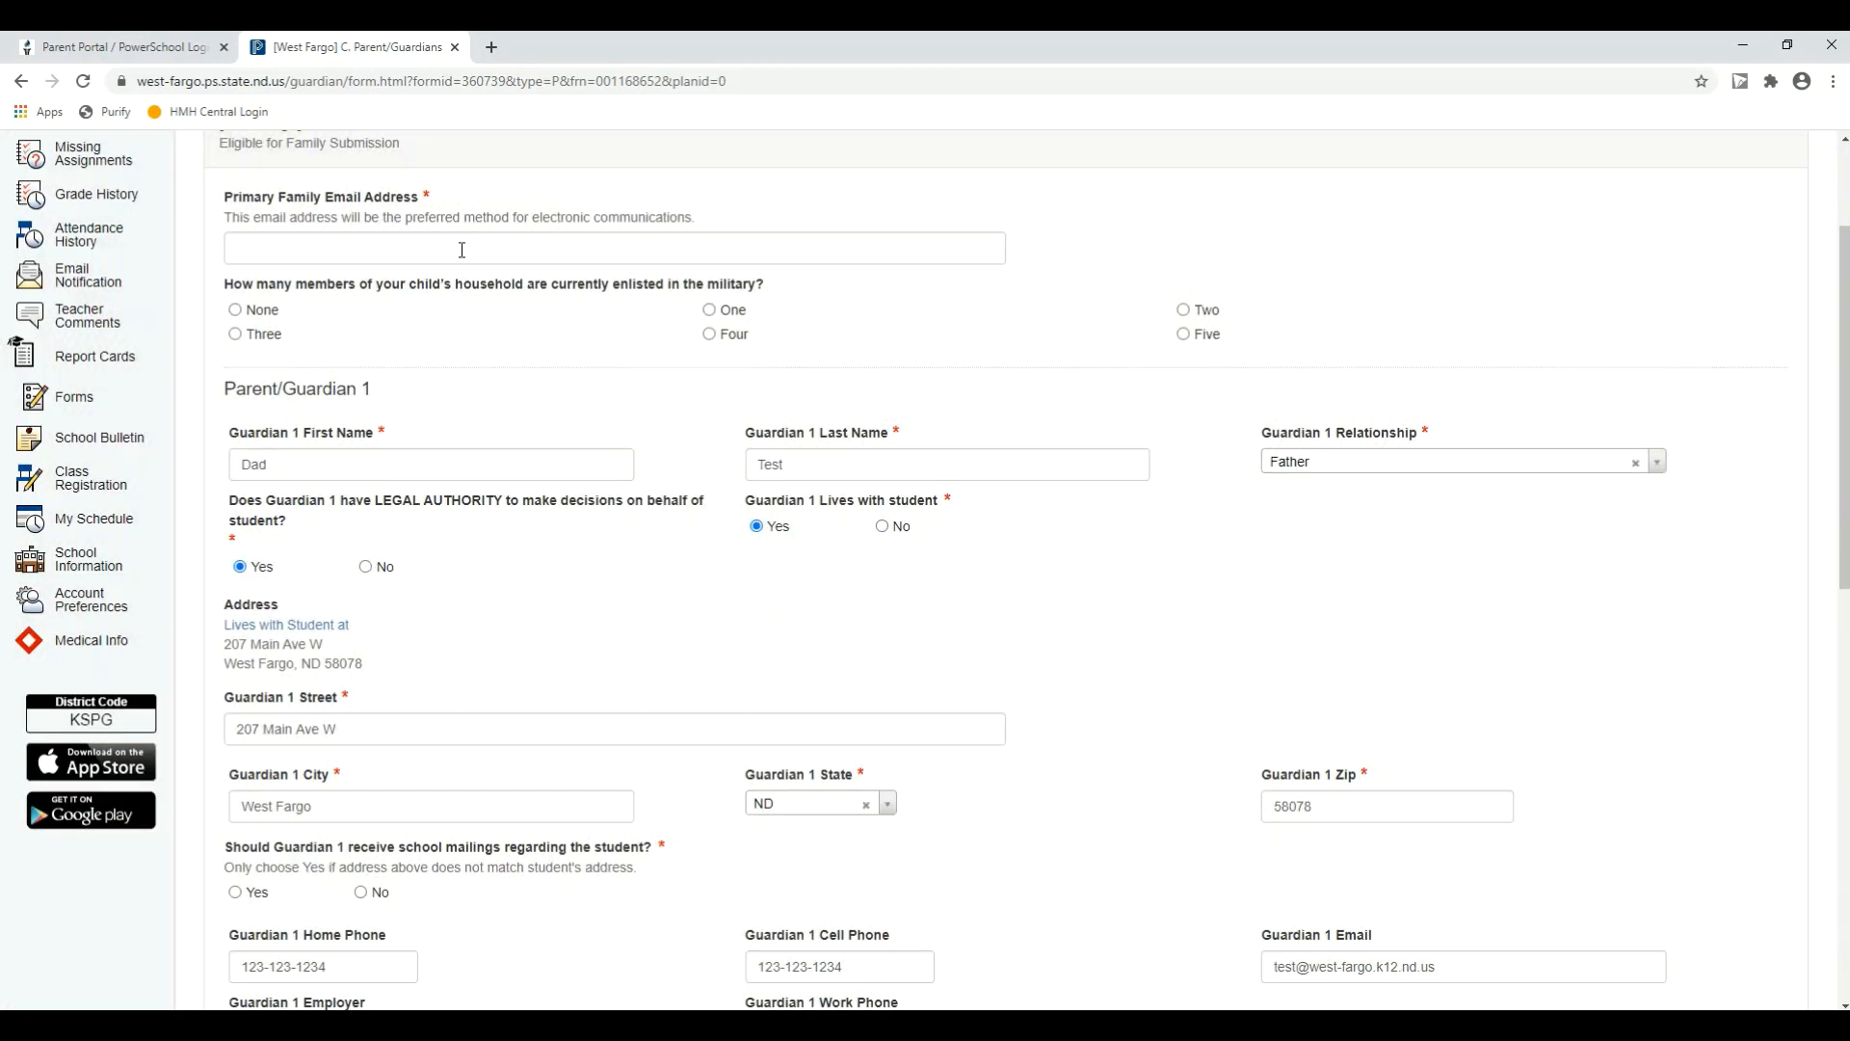
{"action": "left_click", "coordinate": [461, 249]}
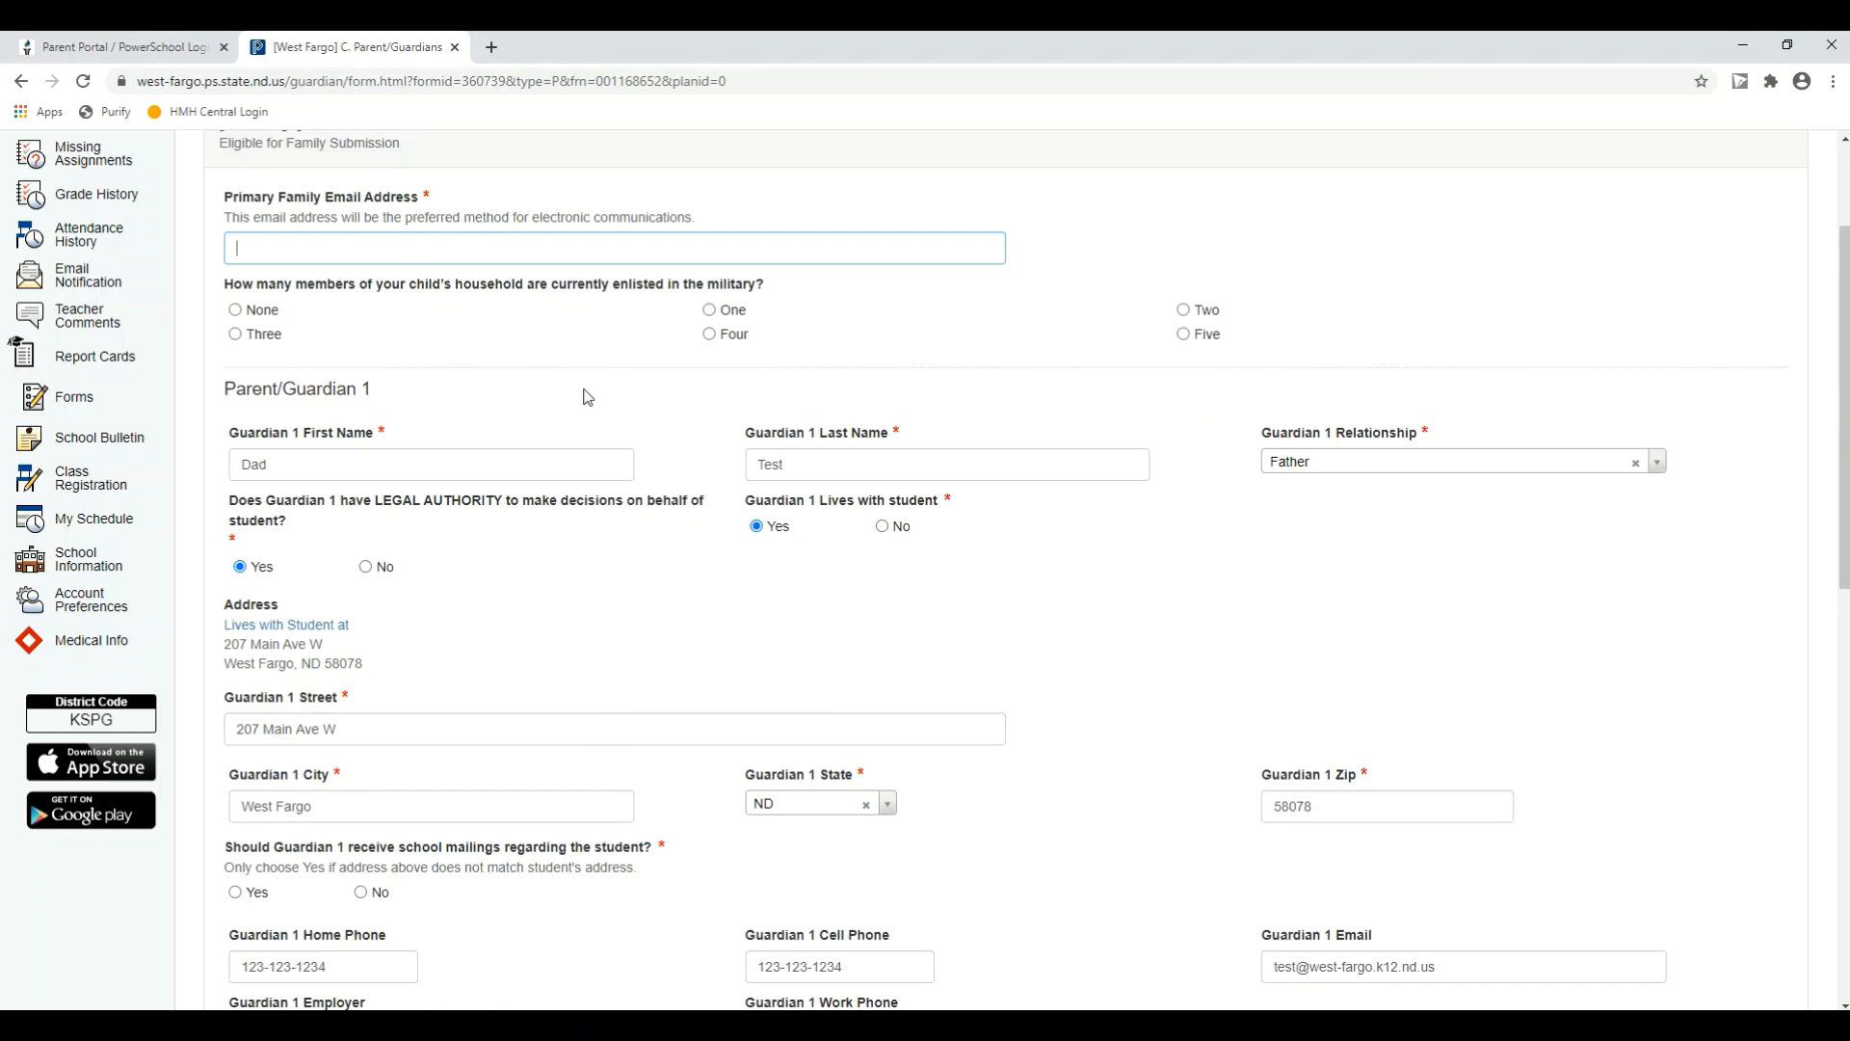
{"action": "scroll", "coordinate": [588, 397], "scroll_direction": "down", "scroll_amount": 2}
{"action": "scroll", "coordinate": [588, 397], "scroll_direction": "down", "scroll_amount": 8}
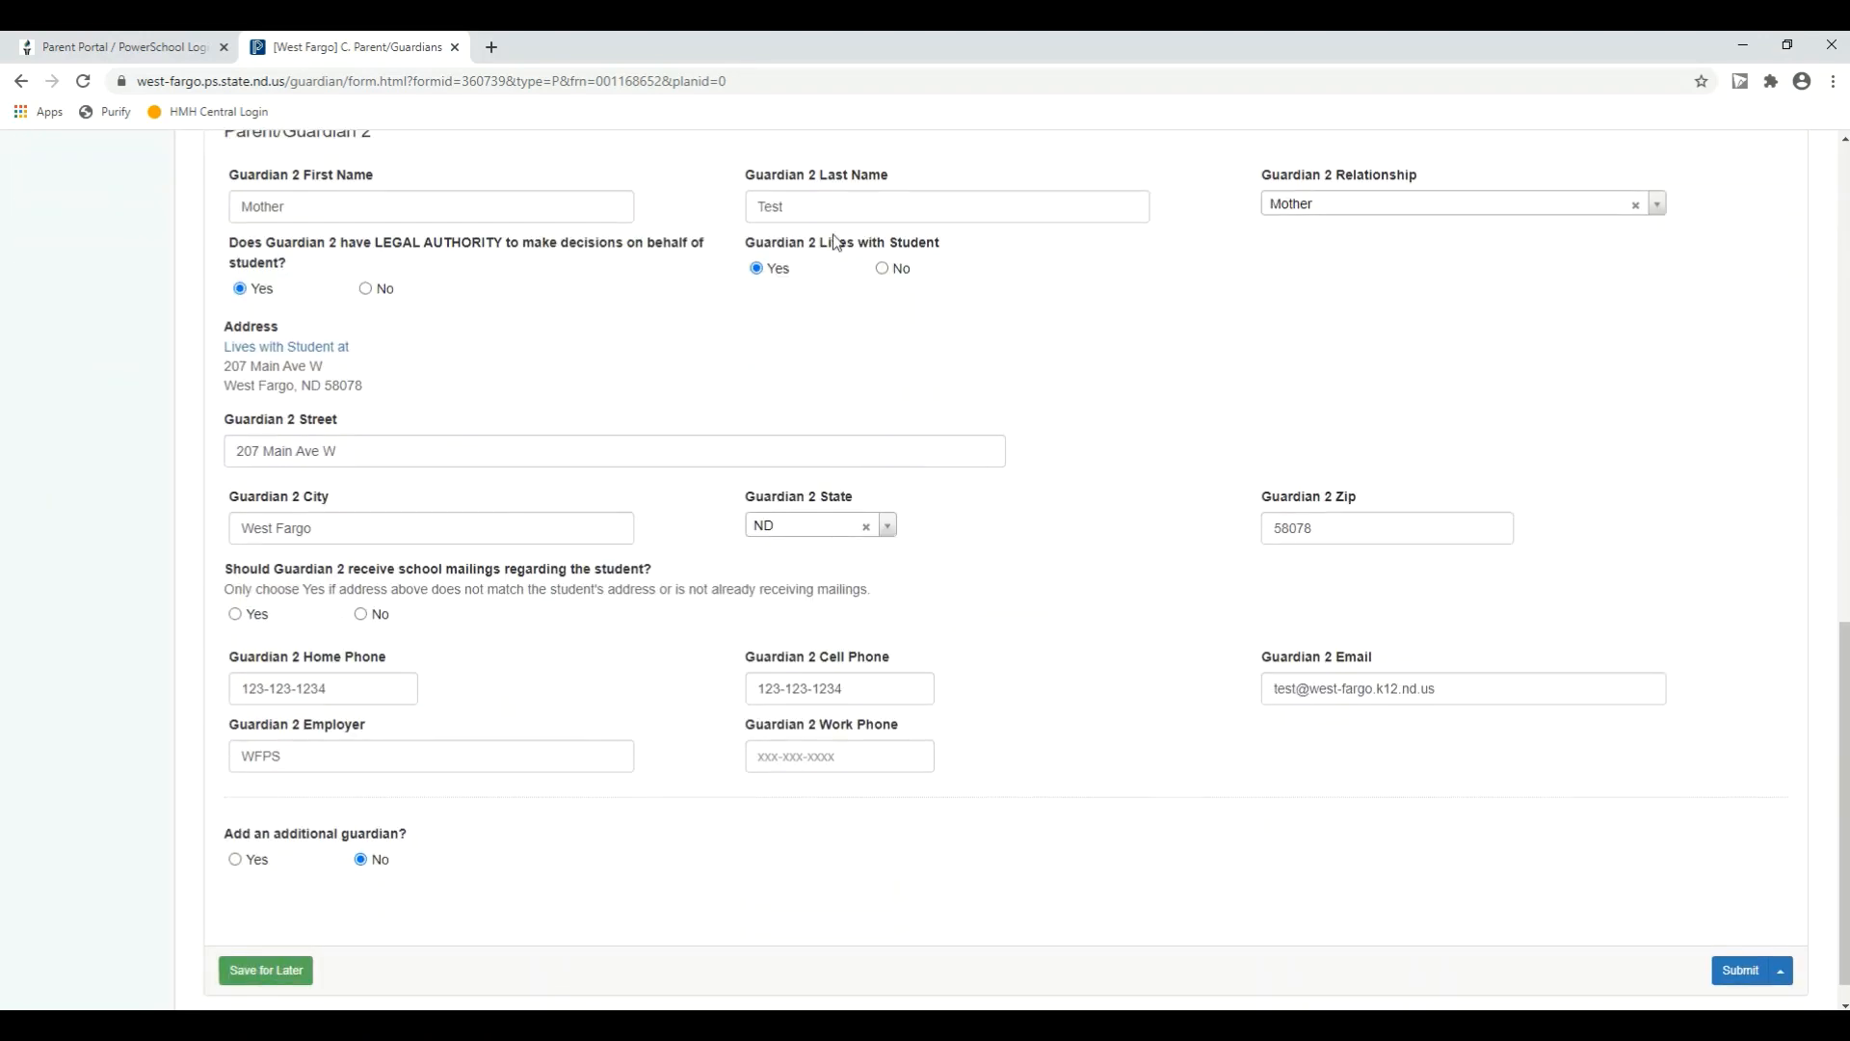
{"action": "scroll", "coordinate": [1591, 675], "scroll_direction": "down", "scroll_amount": 1}
{"action": "left_click", "coordinate": [1778, 943]}
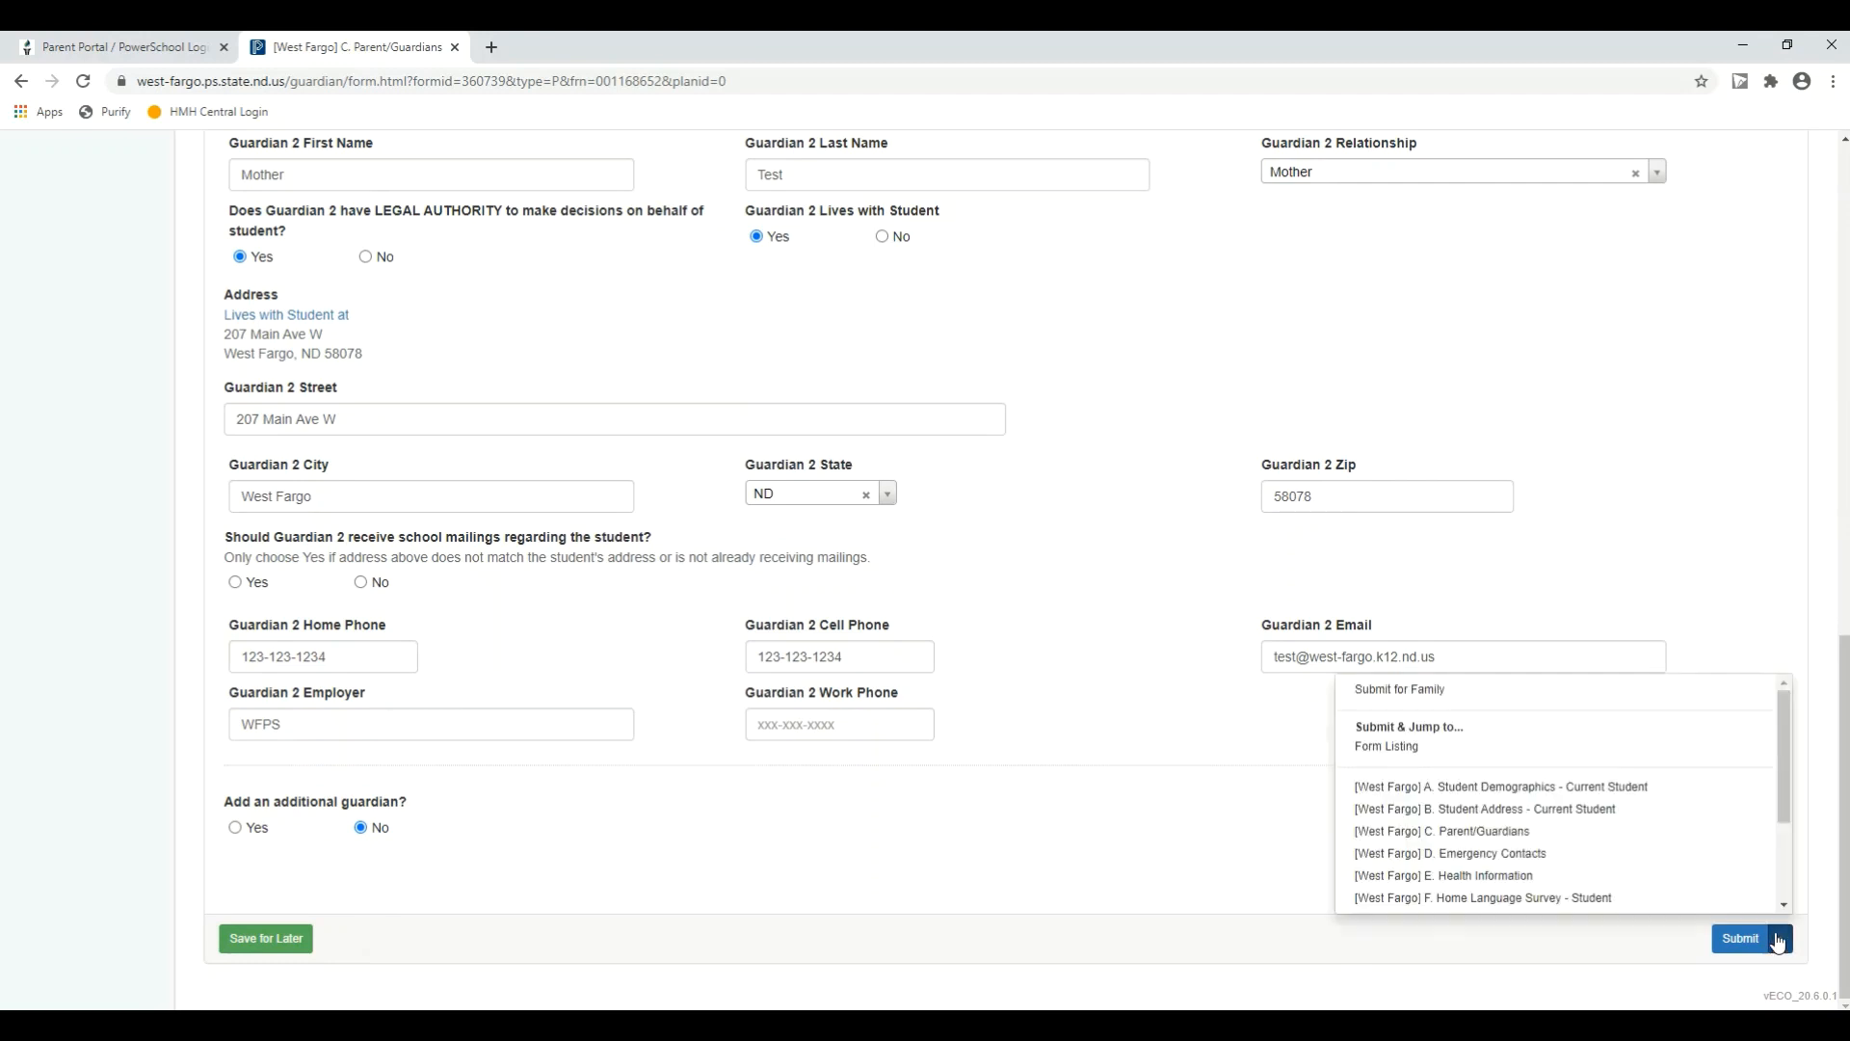
{"action": "left_click", "coordinate": [1414, 700]}
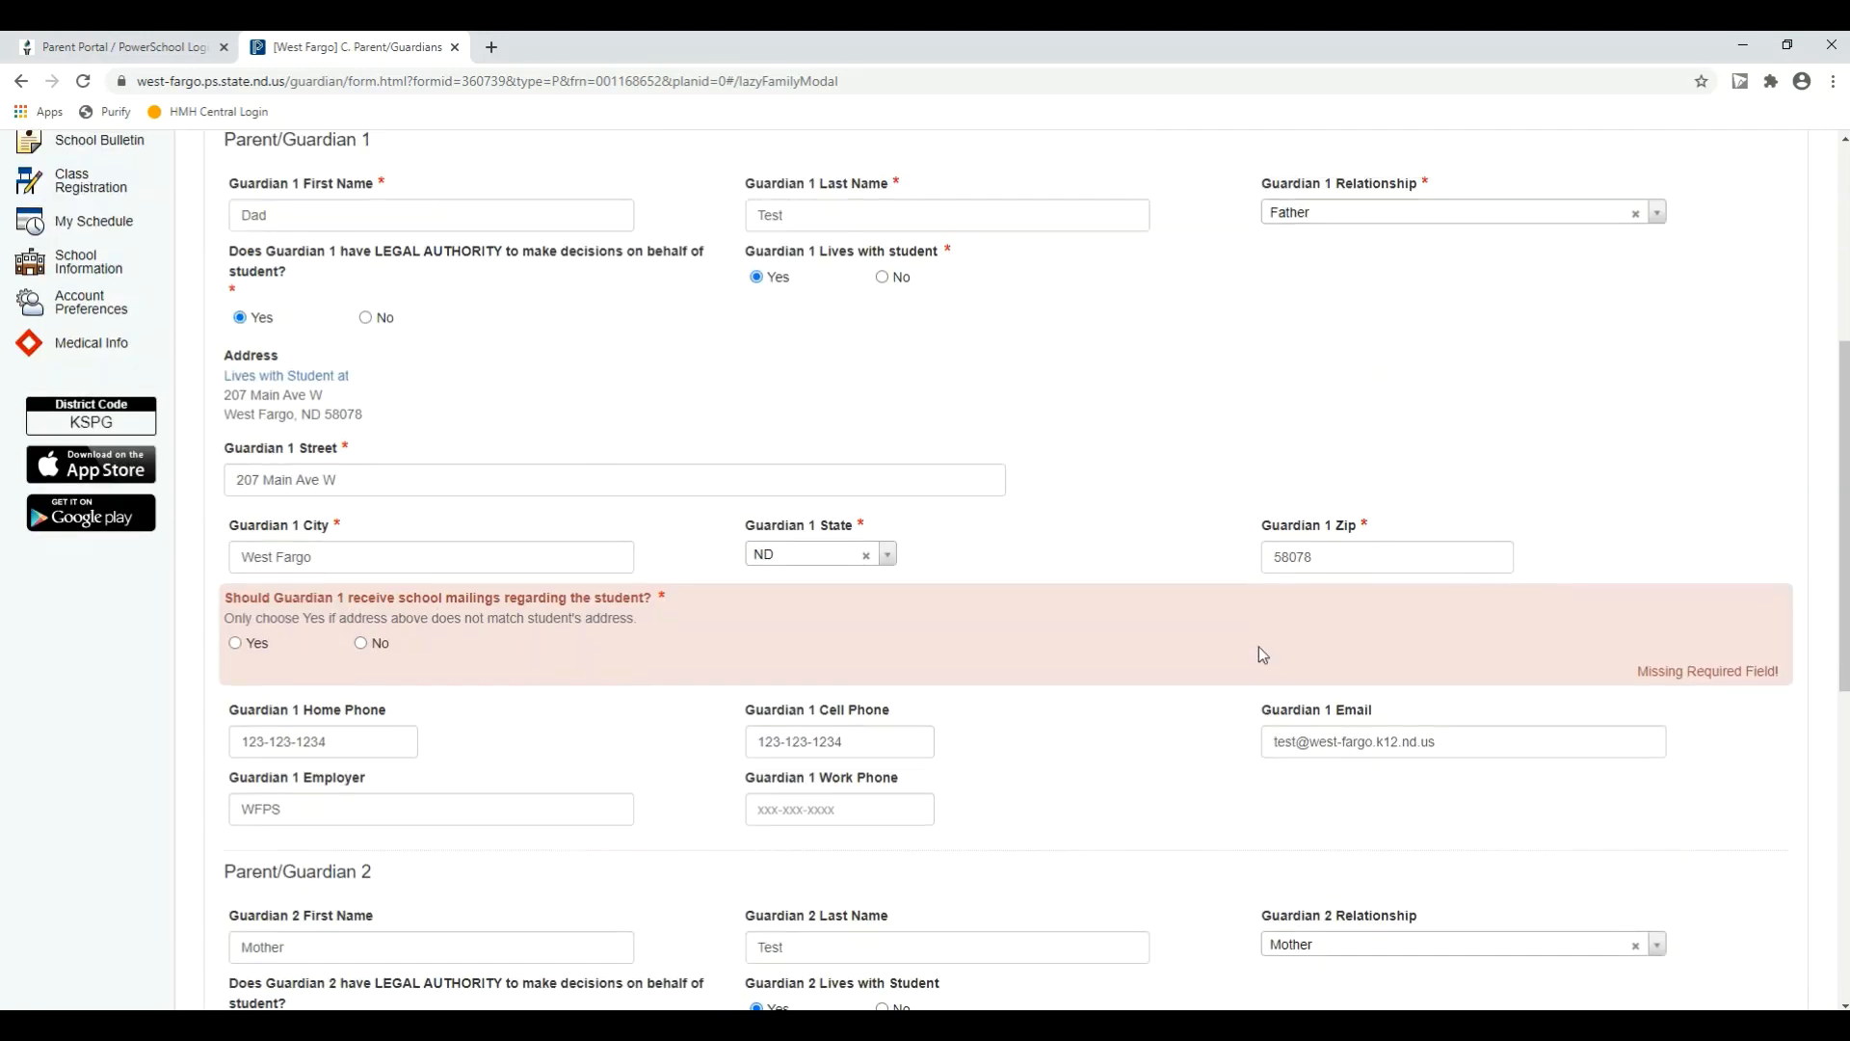
Step: Set Guardian 1 to receive school mailings with Yes and enter the primary family email address
{"action": "left_click", "coordinate": [235, 644]}
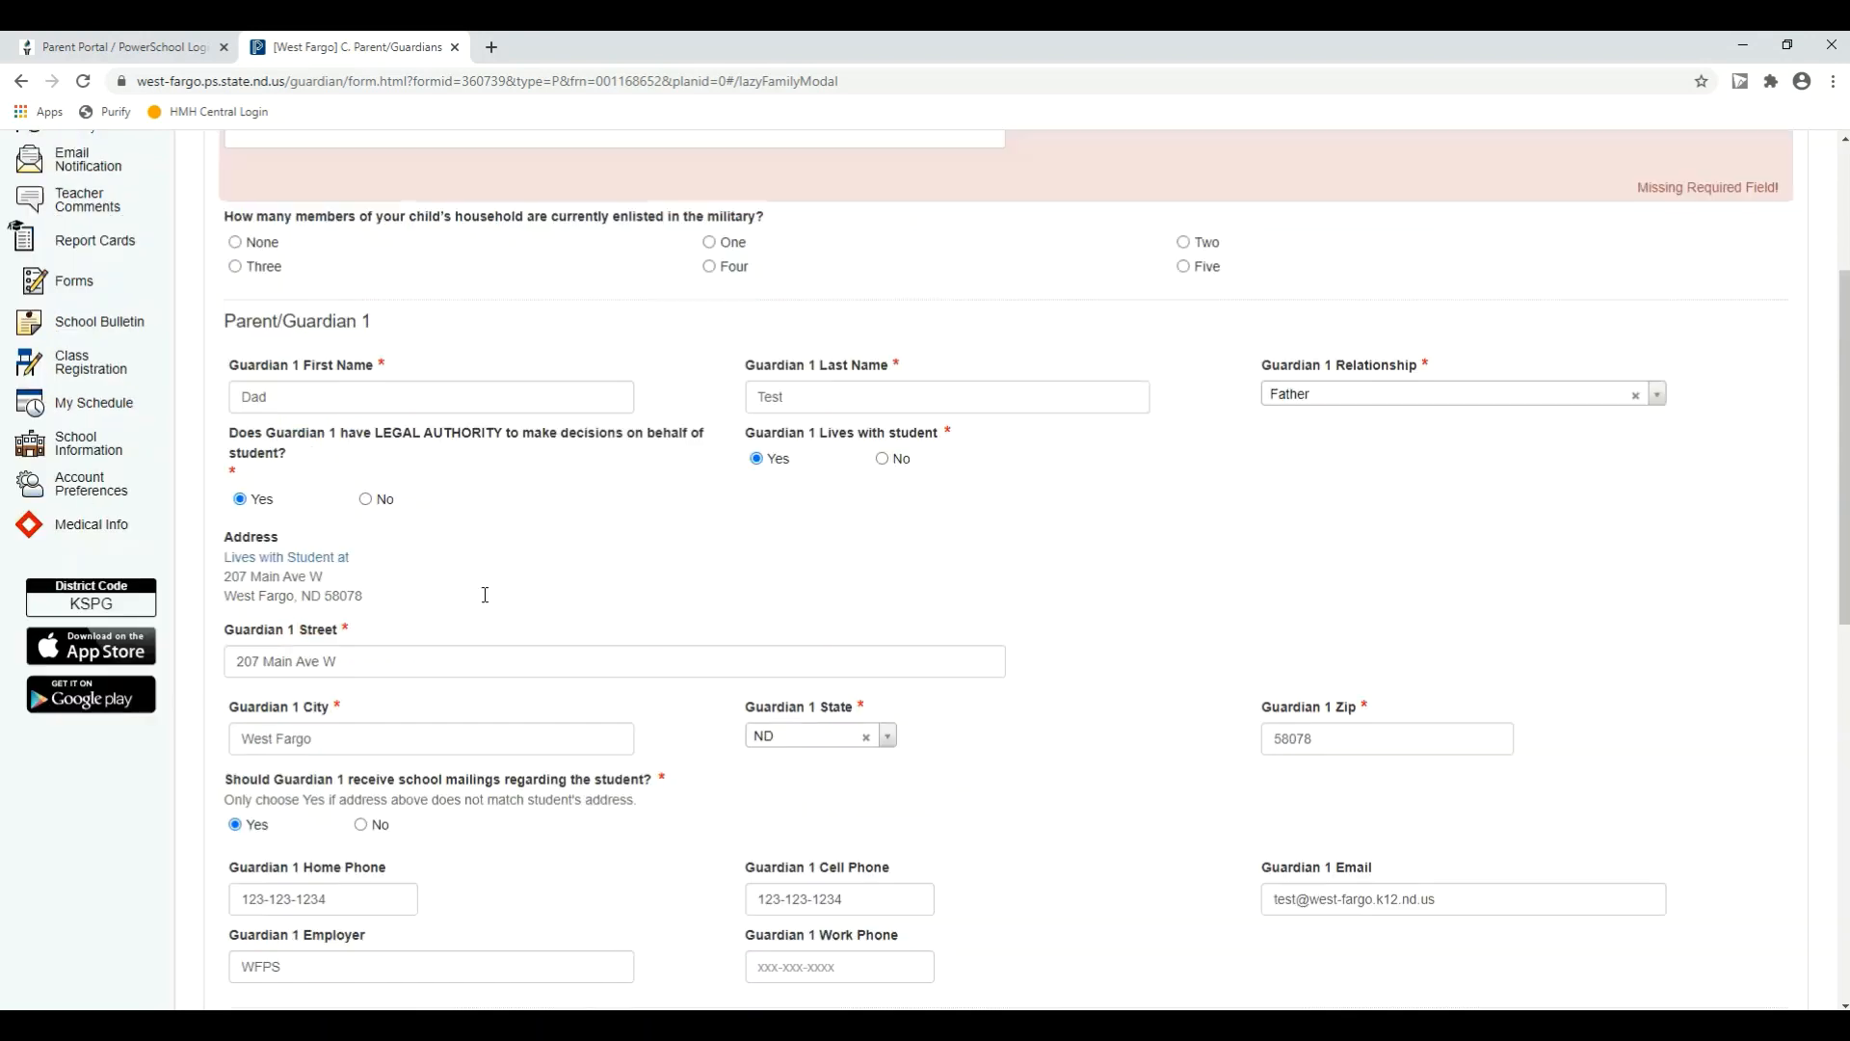
{"action": "left_click", "coordinate": [409, 441]}
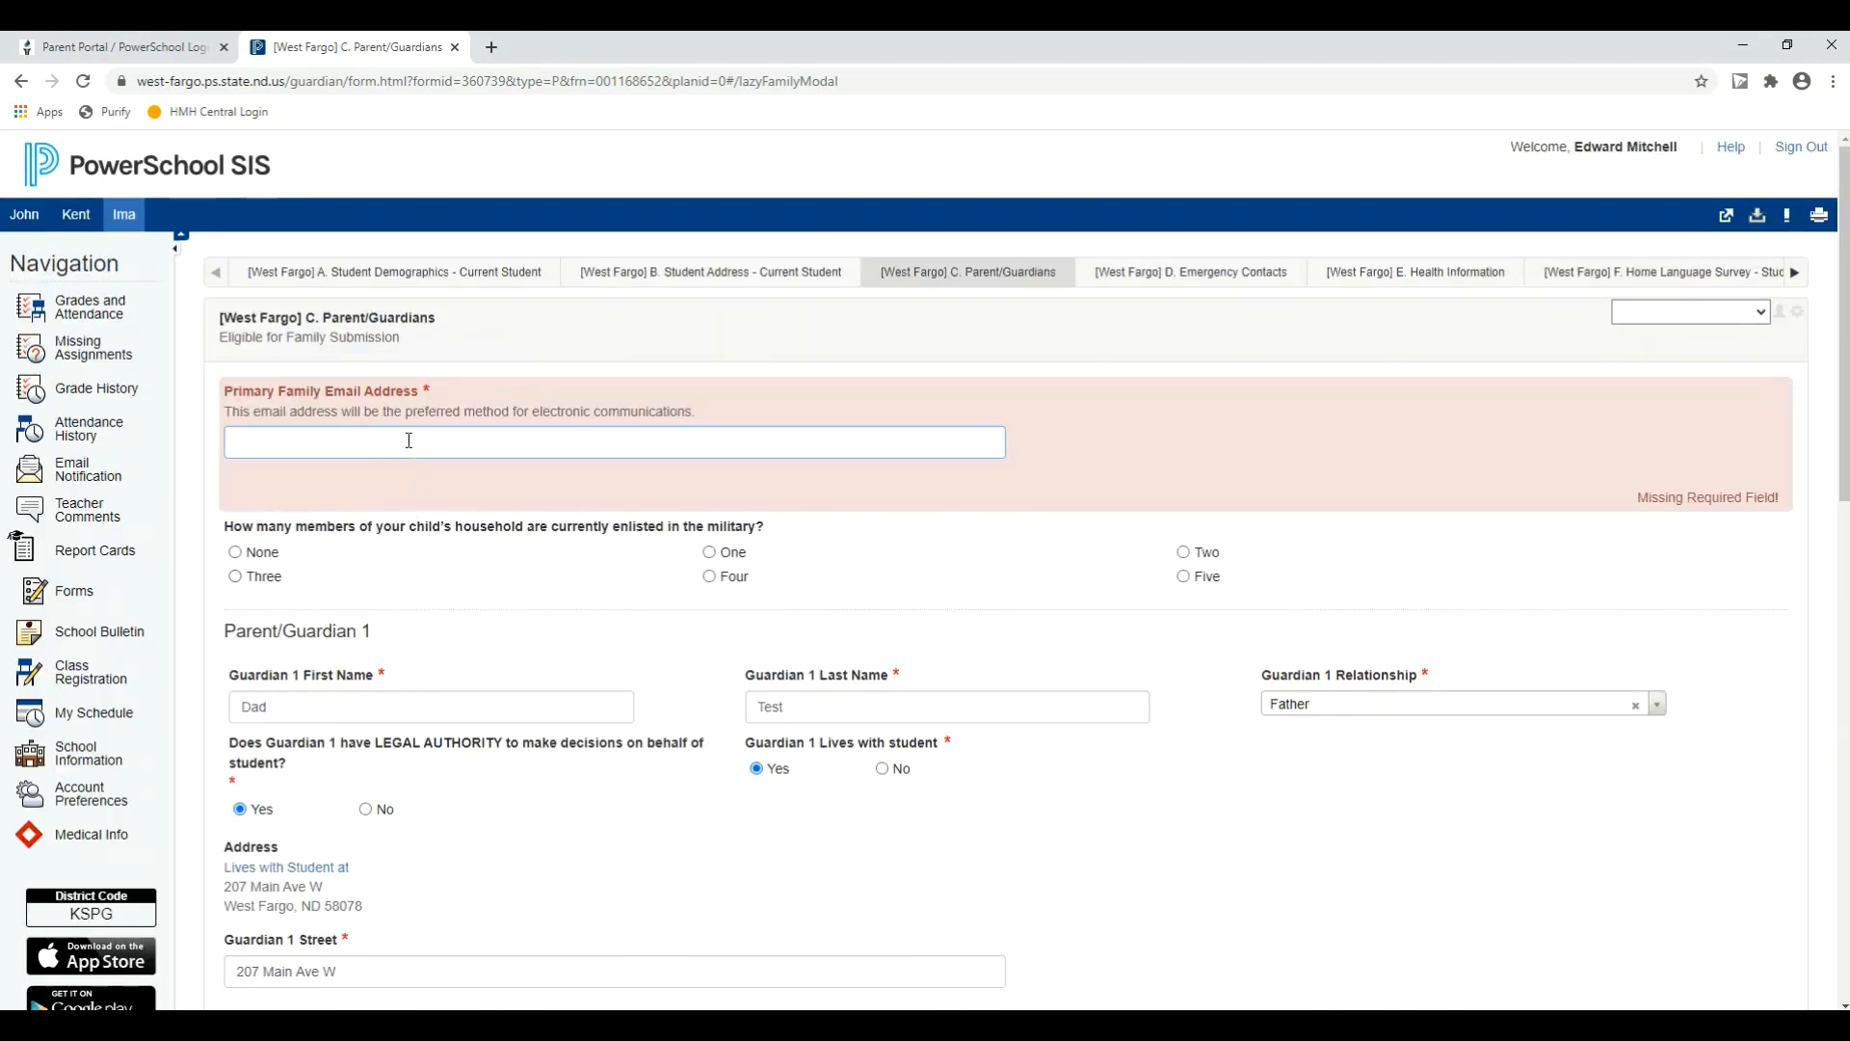
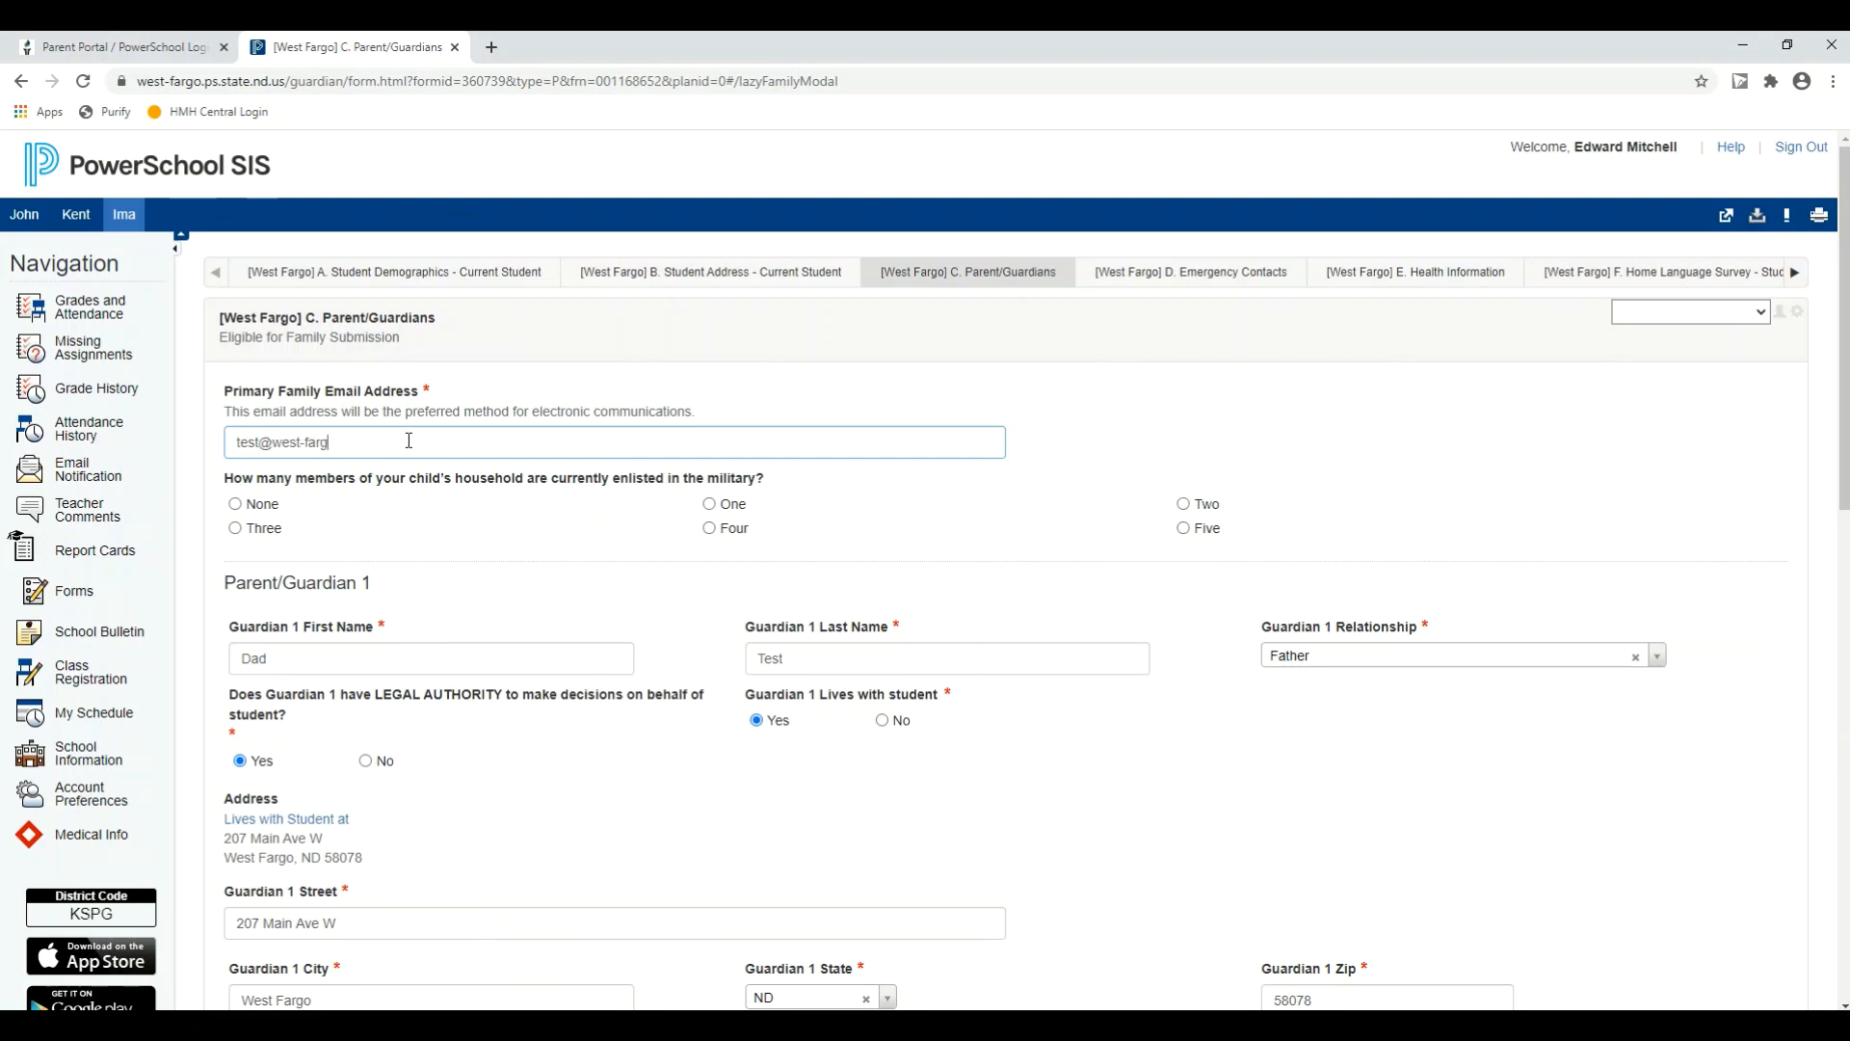
Step: Submit the C. Parent/Guardians form for the family with both additional students included, and continue to the D. Emergency Contacts form
{"action": "scroll", "coordinate": [1639, 780], "scroll_direction": "down", "scroll_amount": 12}
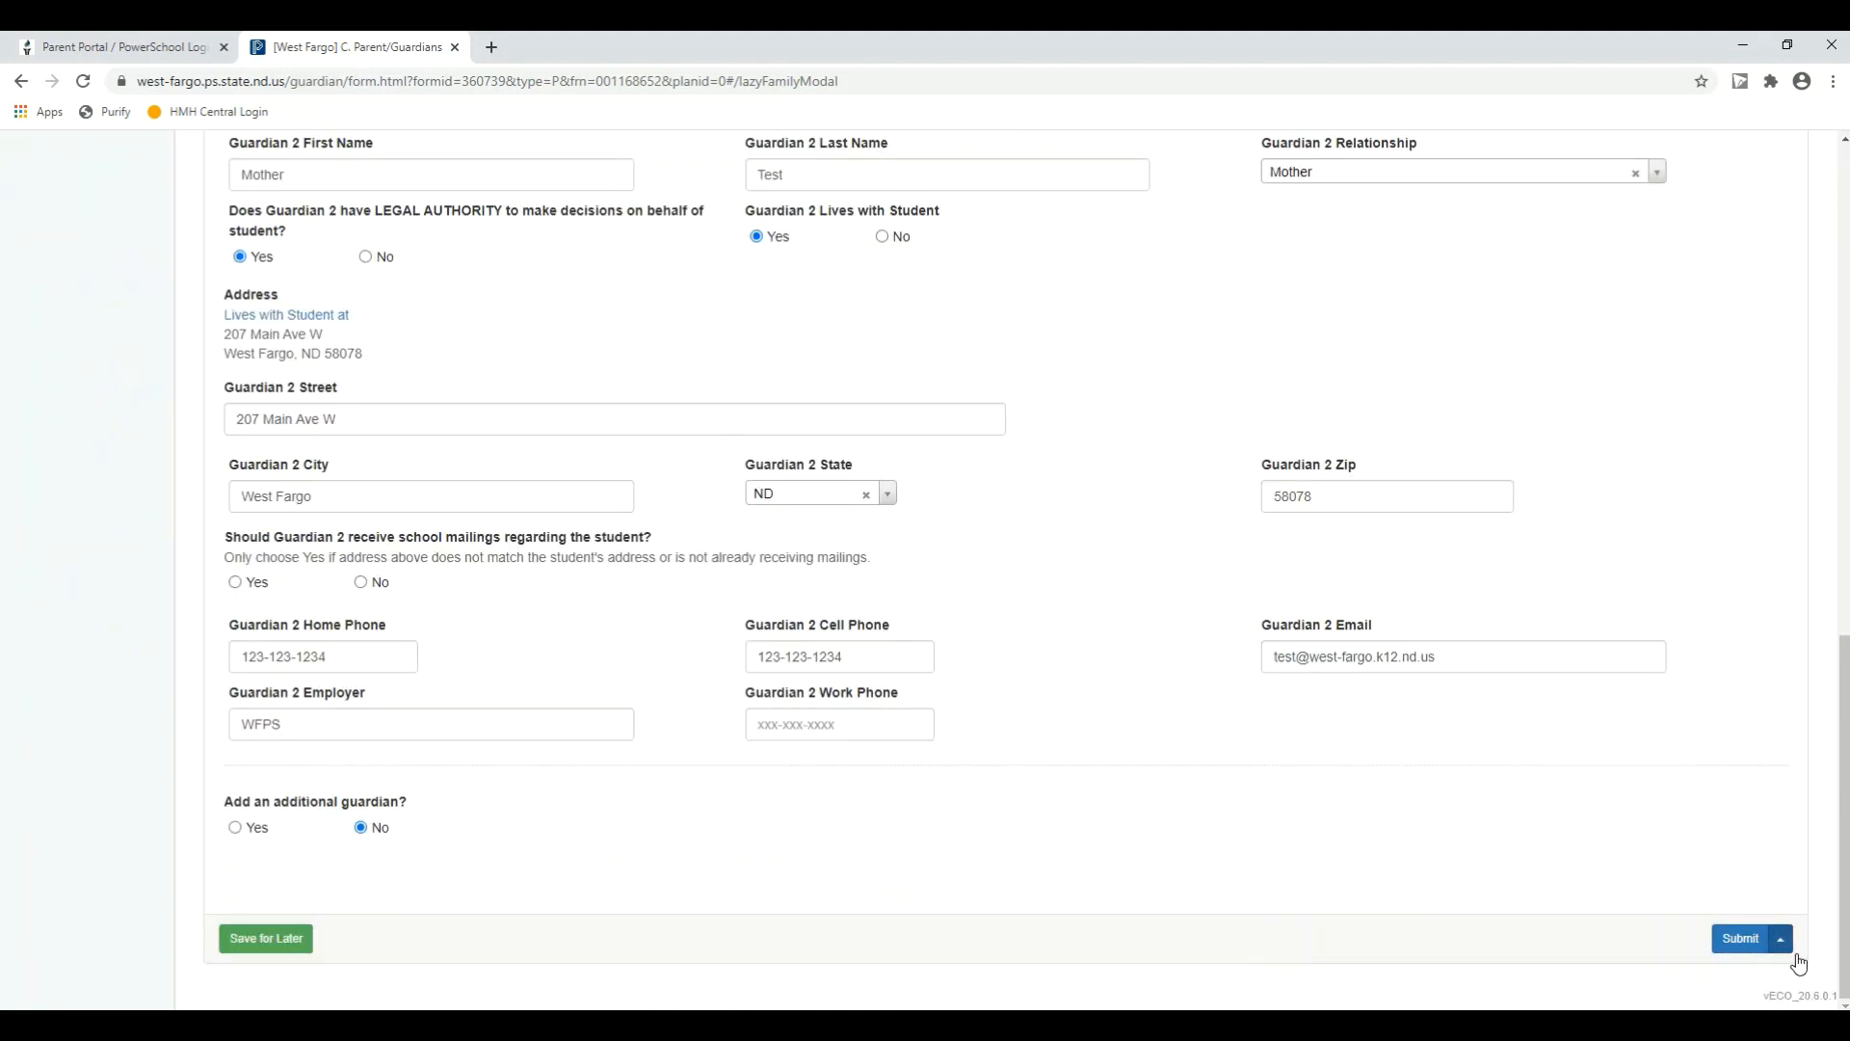
{"action": "left_click", "coordinate": [1785, 940]}
{"action": "left_click", "coordinate": [1510, 694]}
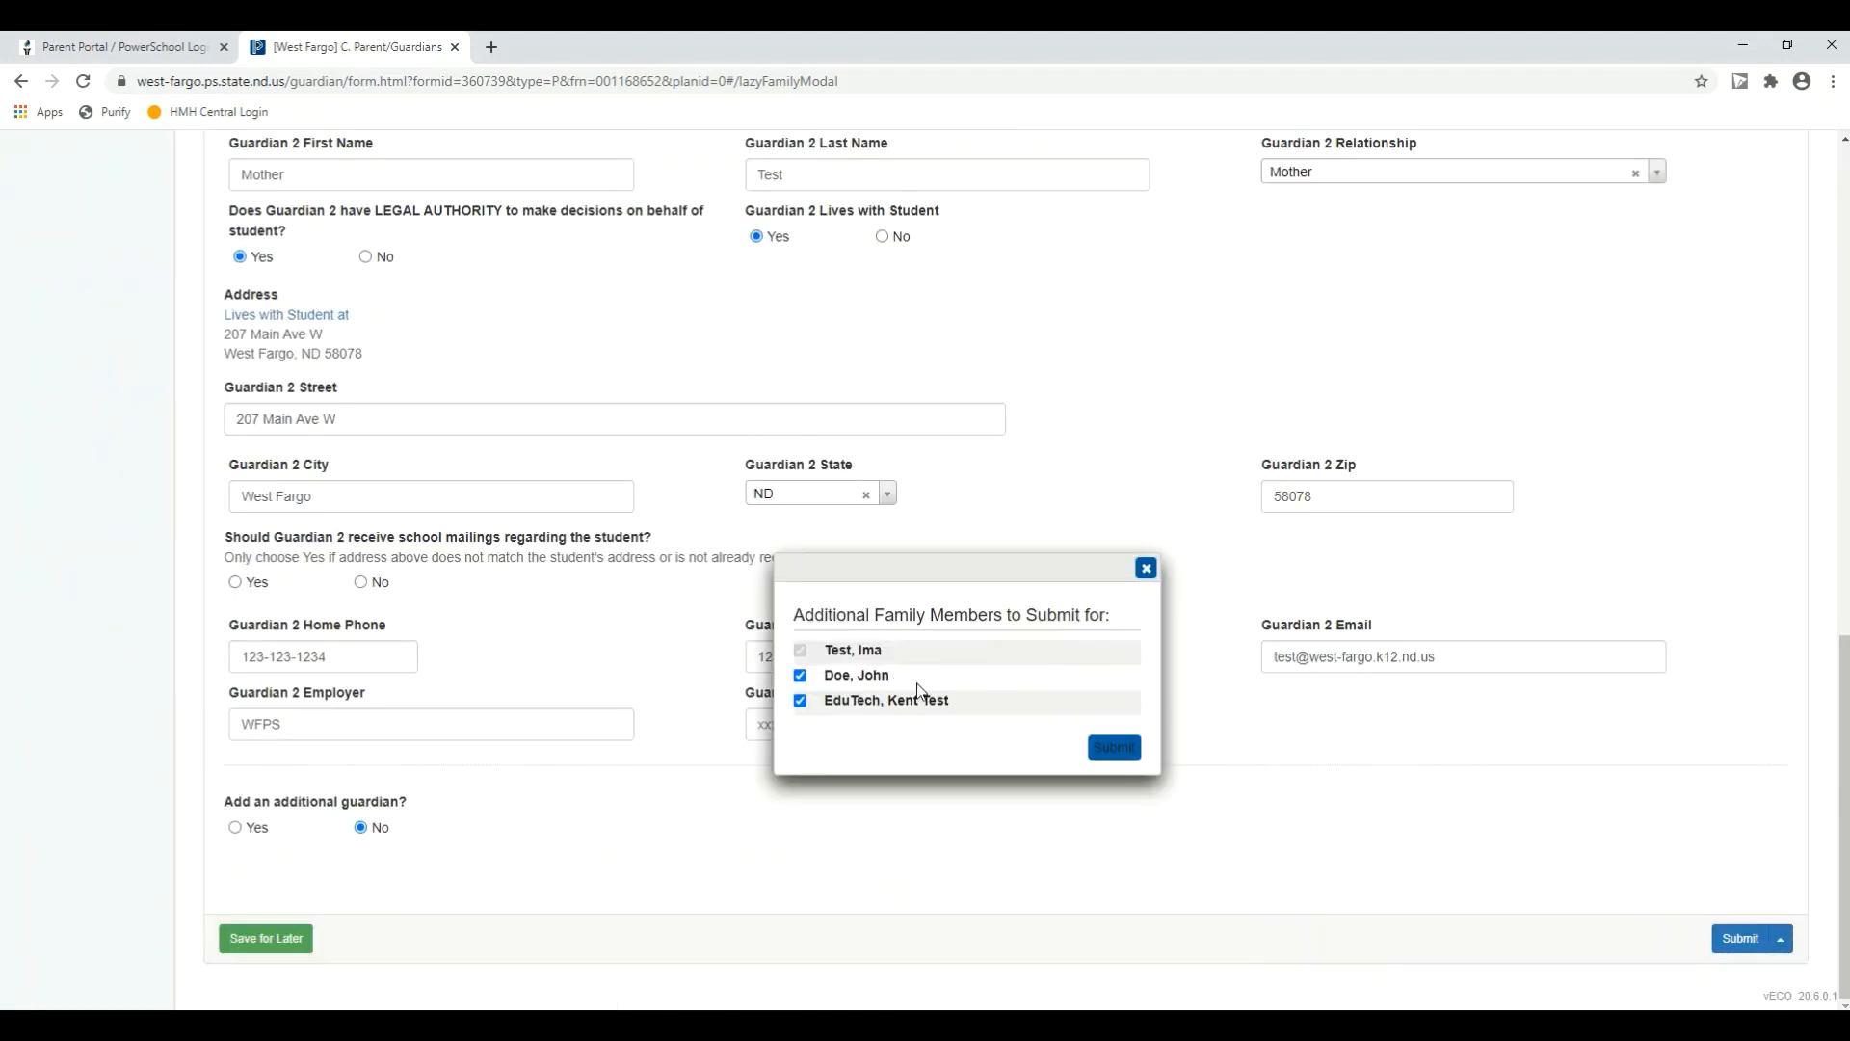
{"action": "left_click", "coordinate": [1115, 749]}
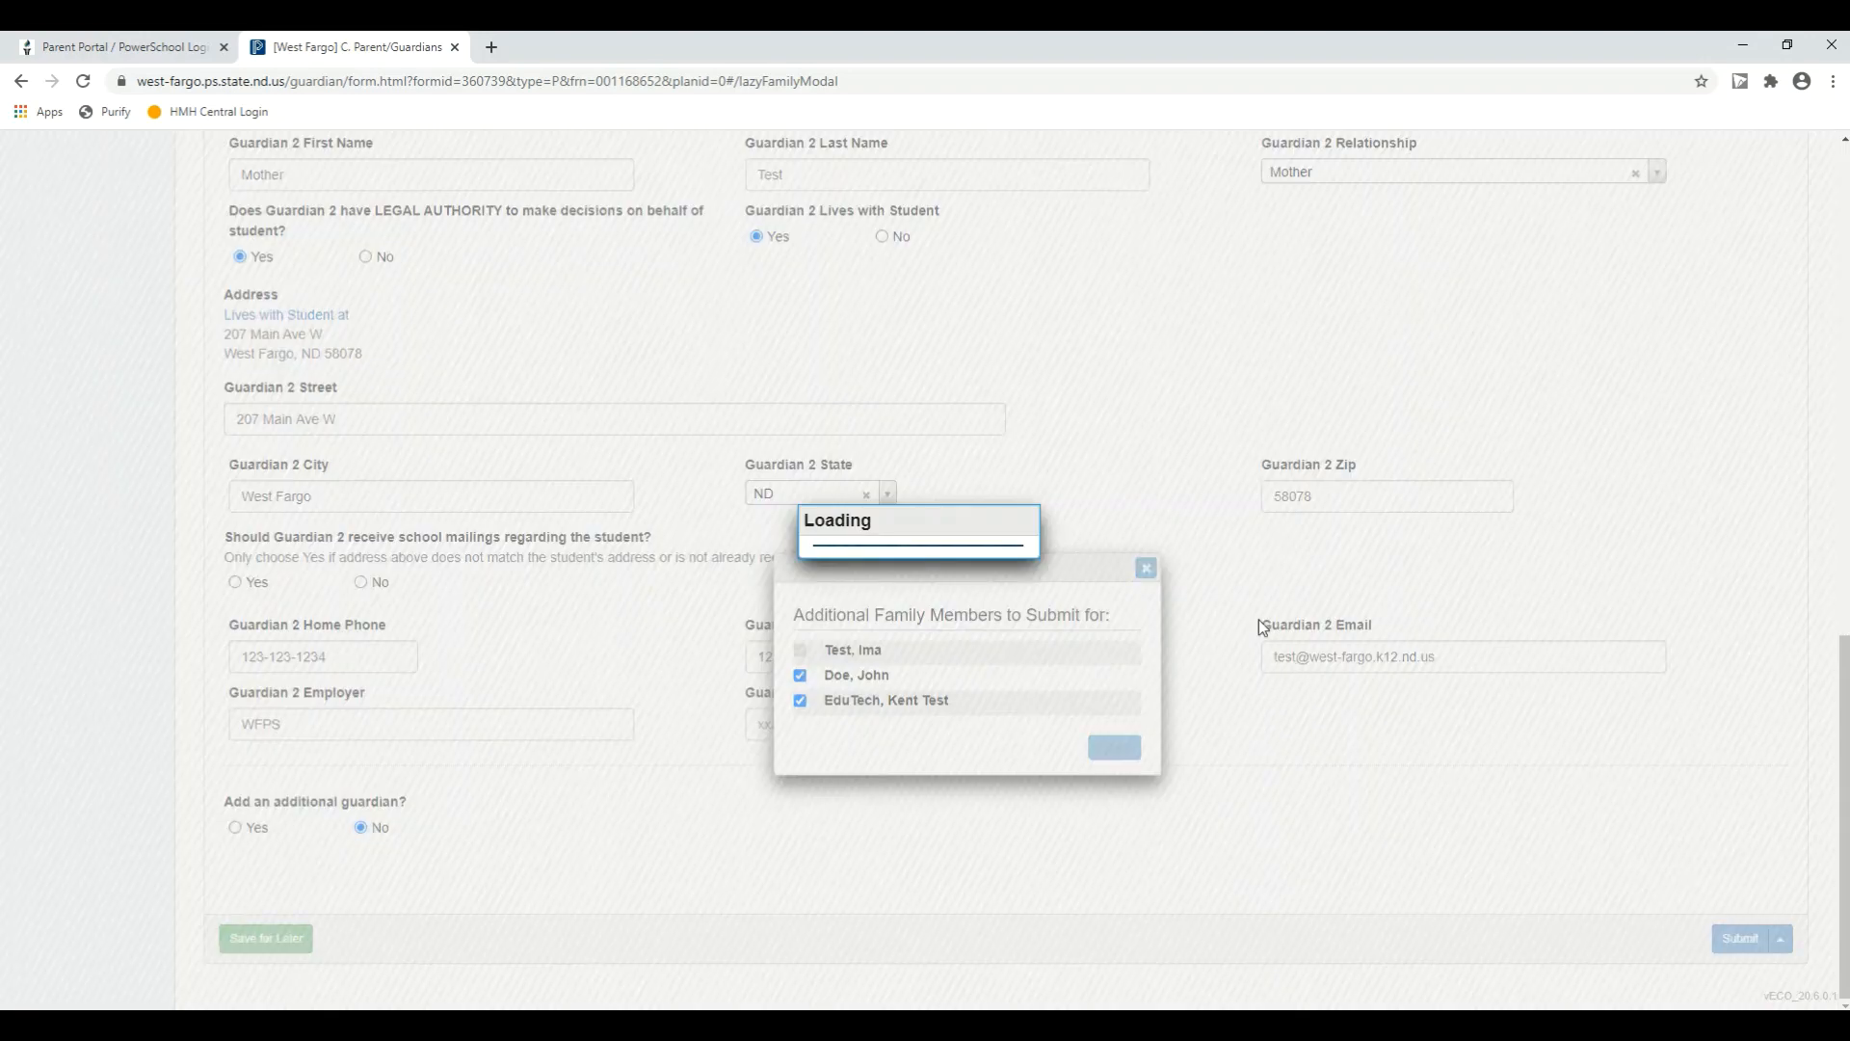
{"action": "scroll", "coordinate": [1273, 618], "scroll_direction": "up", "scroll_amount": 5}
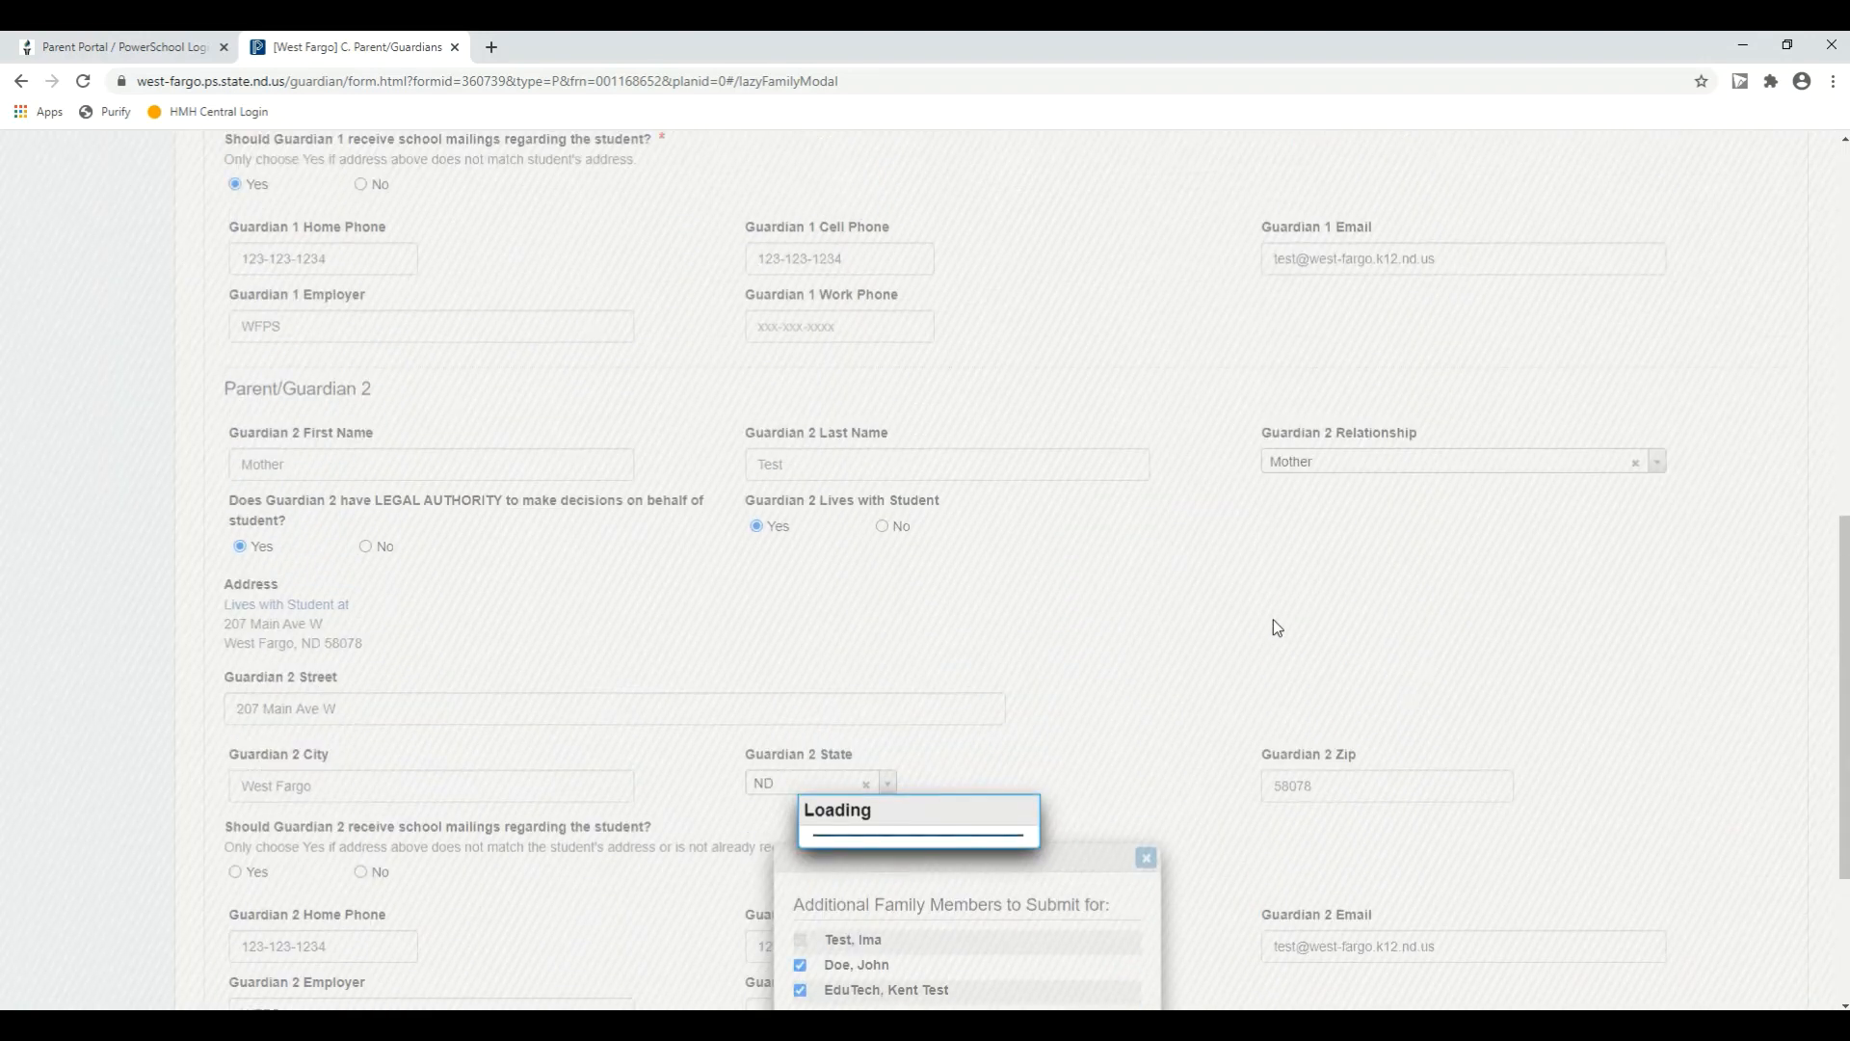
{"action": "scroll", "coordinate": [1275, 627], "scroll_direction": "up", "scroll_amount": 3}
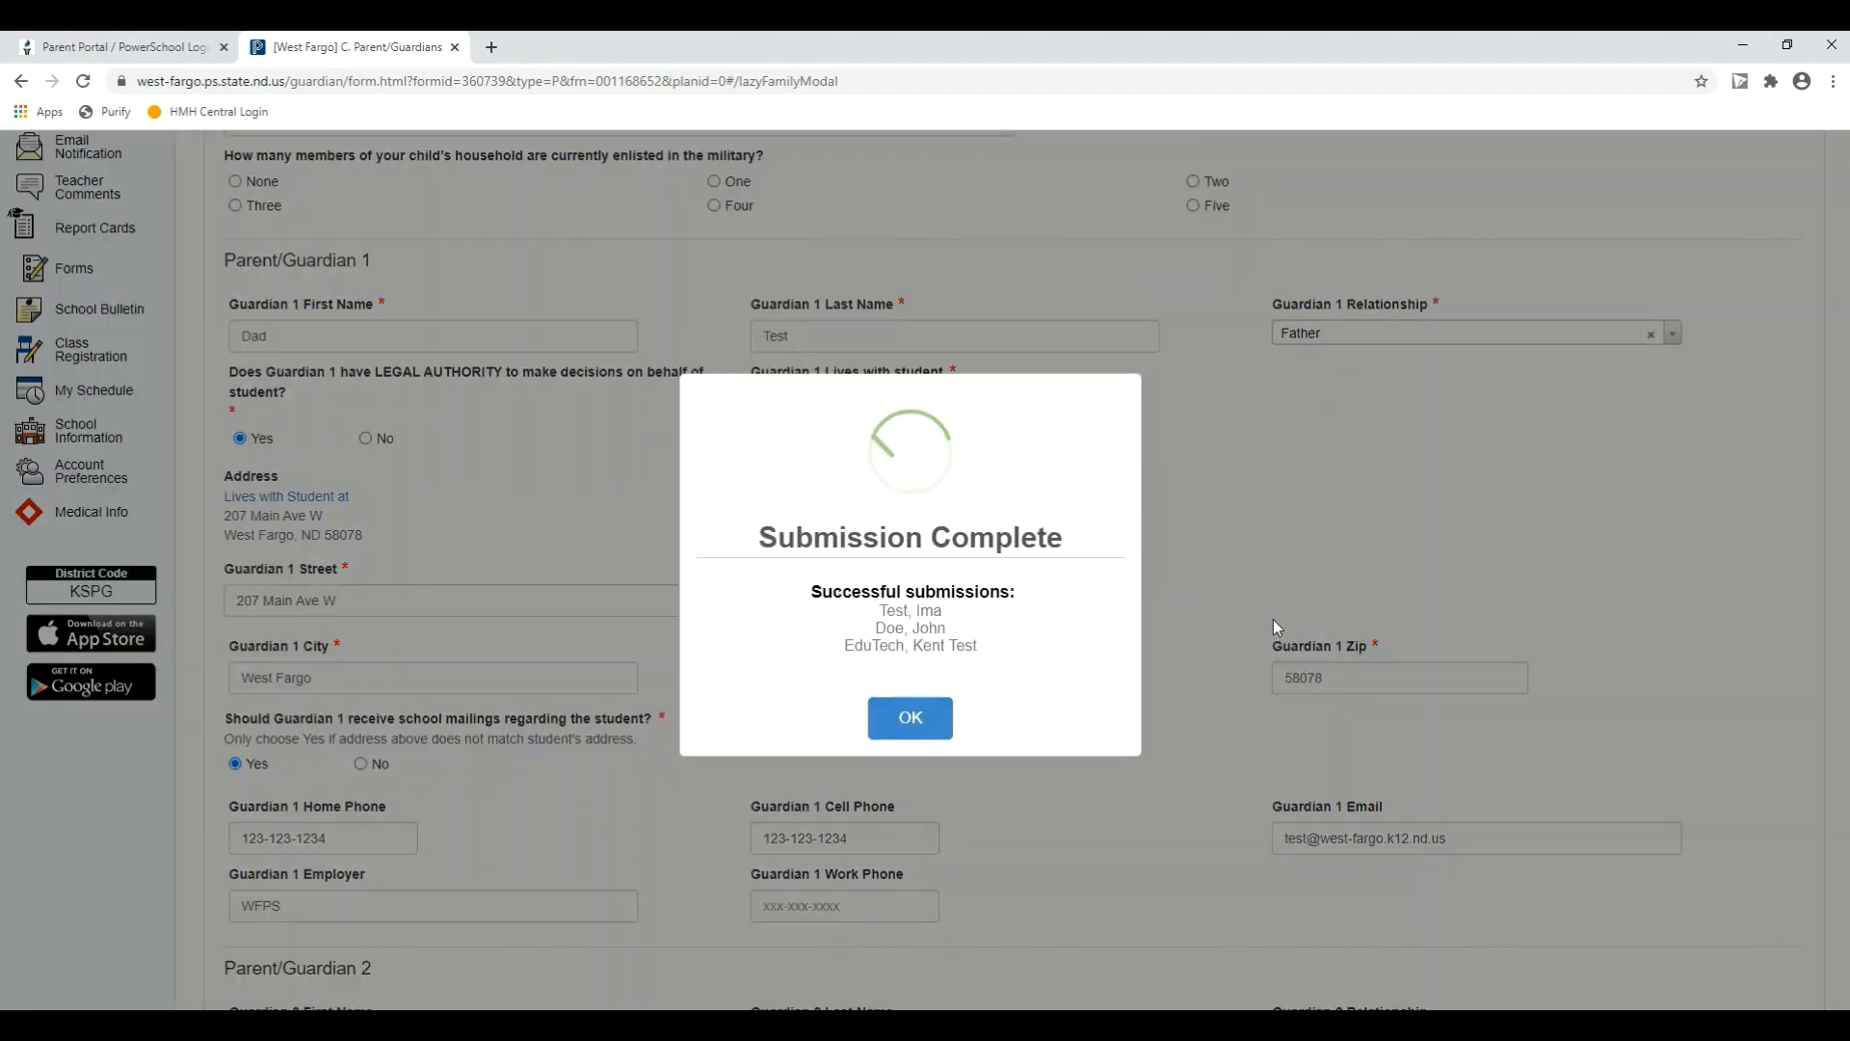
{"action": "left_click", "coordinate": [940, 715]}
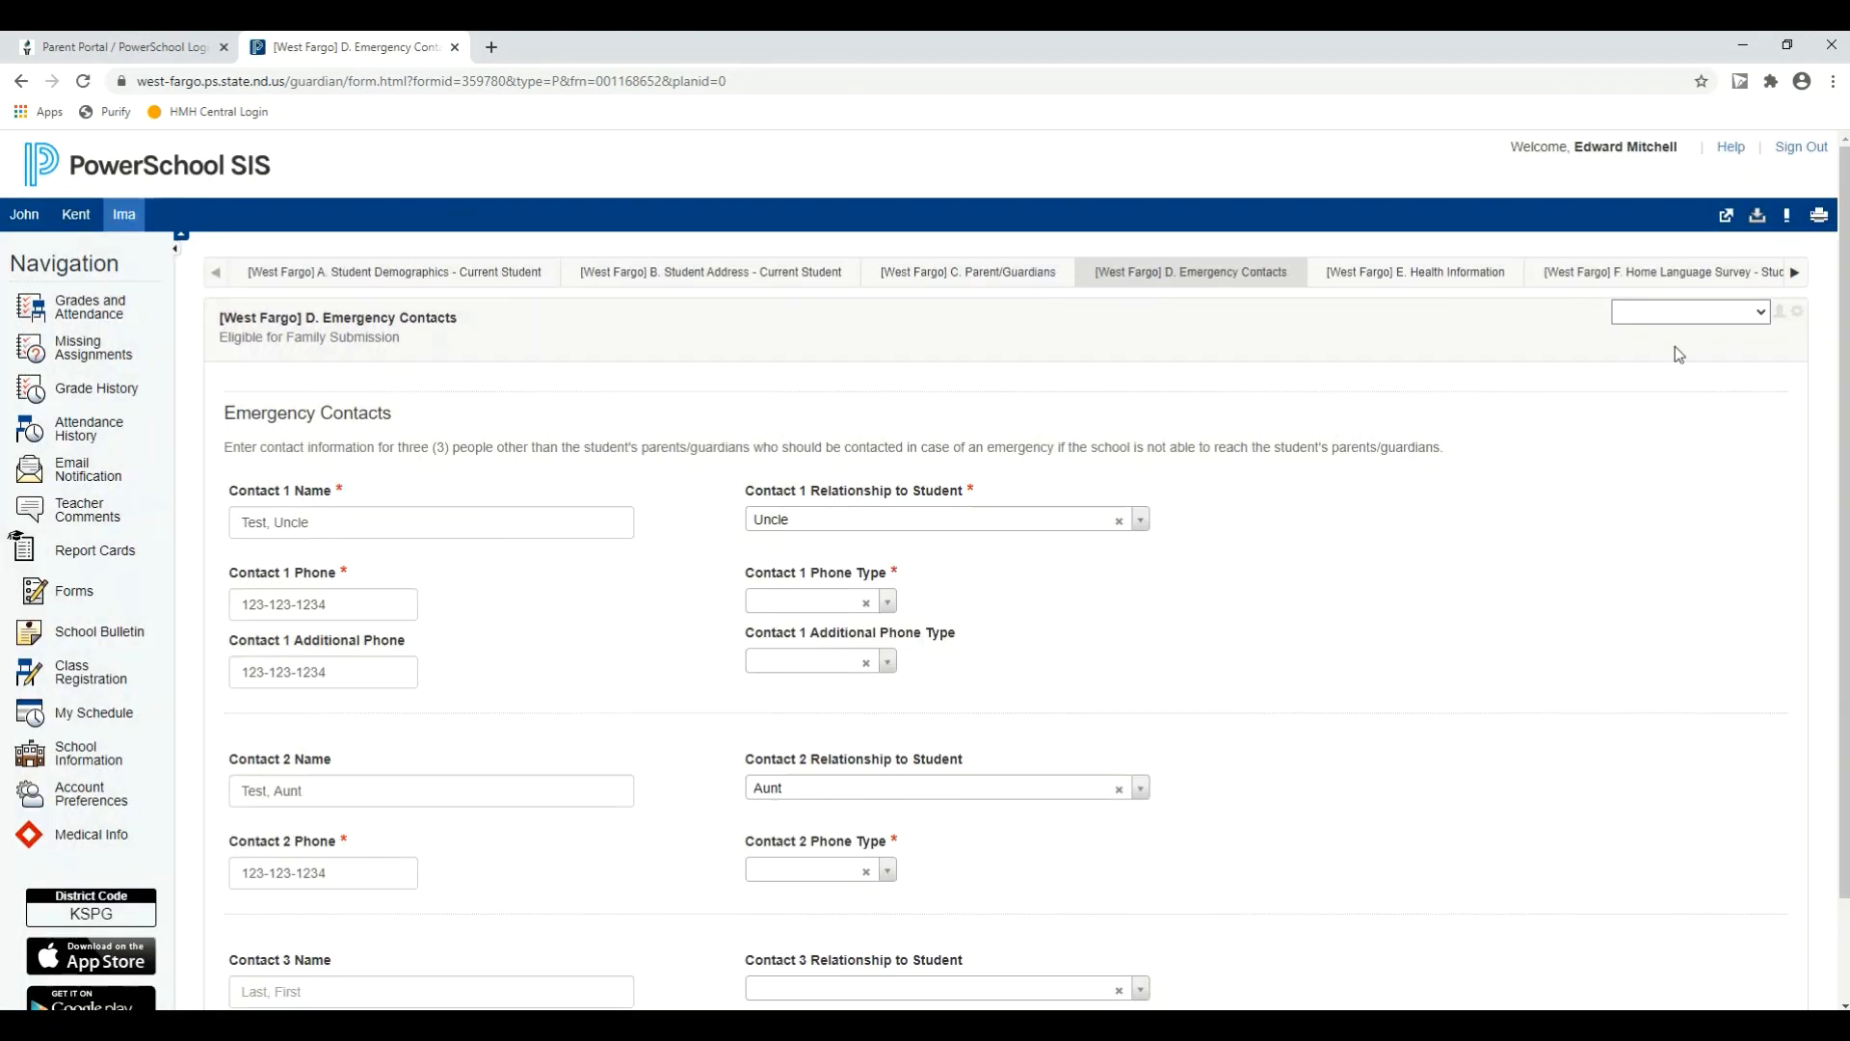
Step: Look over the submit options on the D. Emergency Contacts form, and leave it for the K. Acknowledgment of Completion form
{"action": "left_click", "coordinate": [1793, 274]}
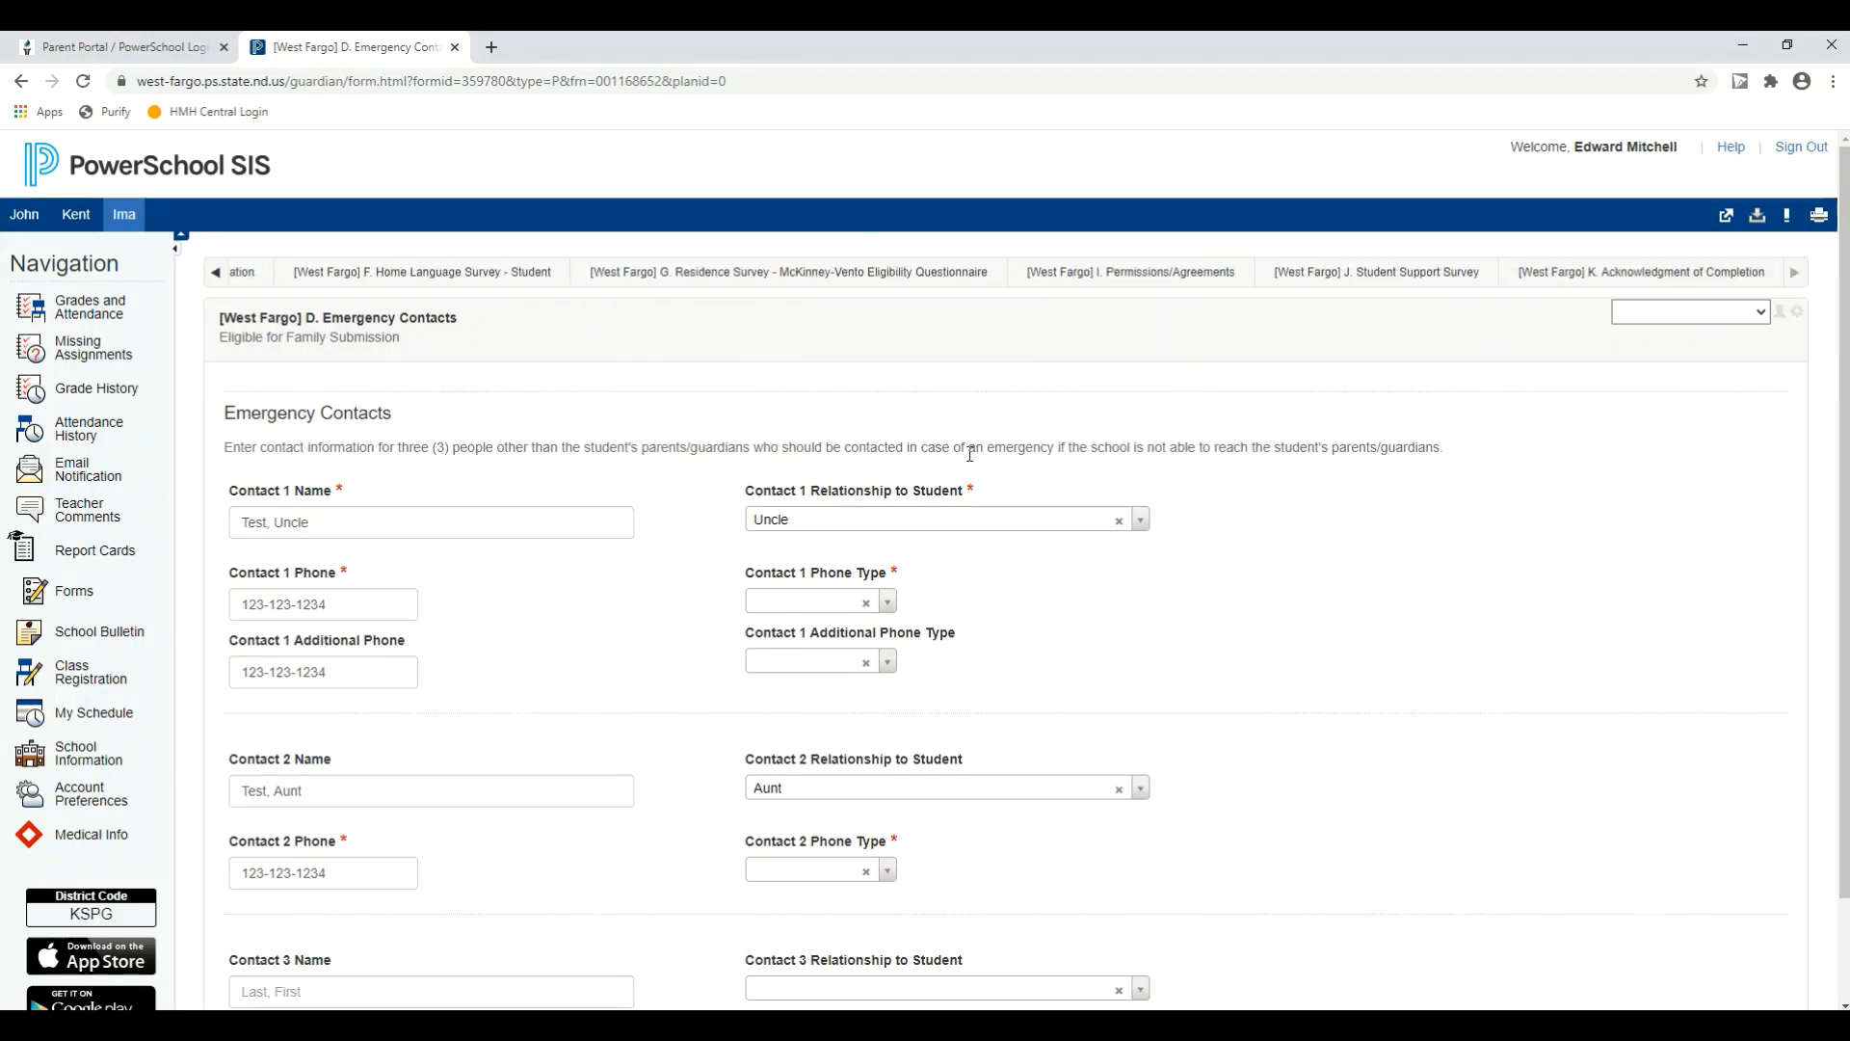
{"action": "scroll", "coordinate": [1376, 681], "scroll_direction": "down", "scroll_amount": 2}
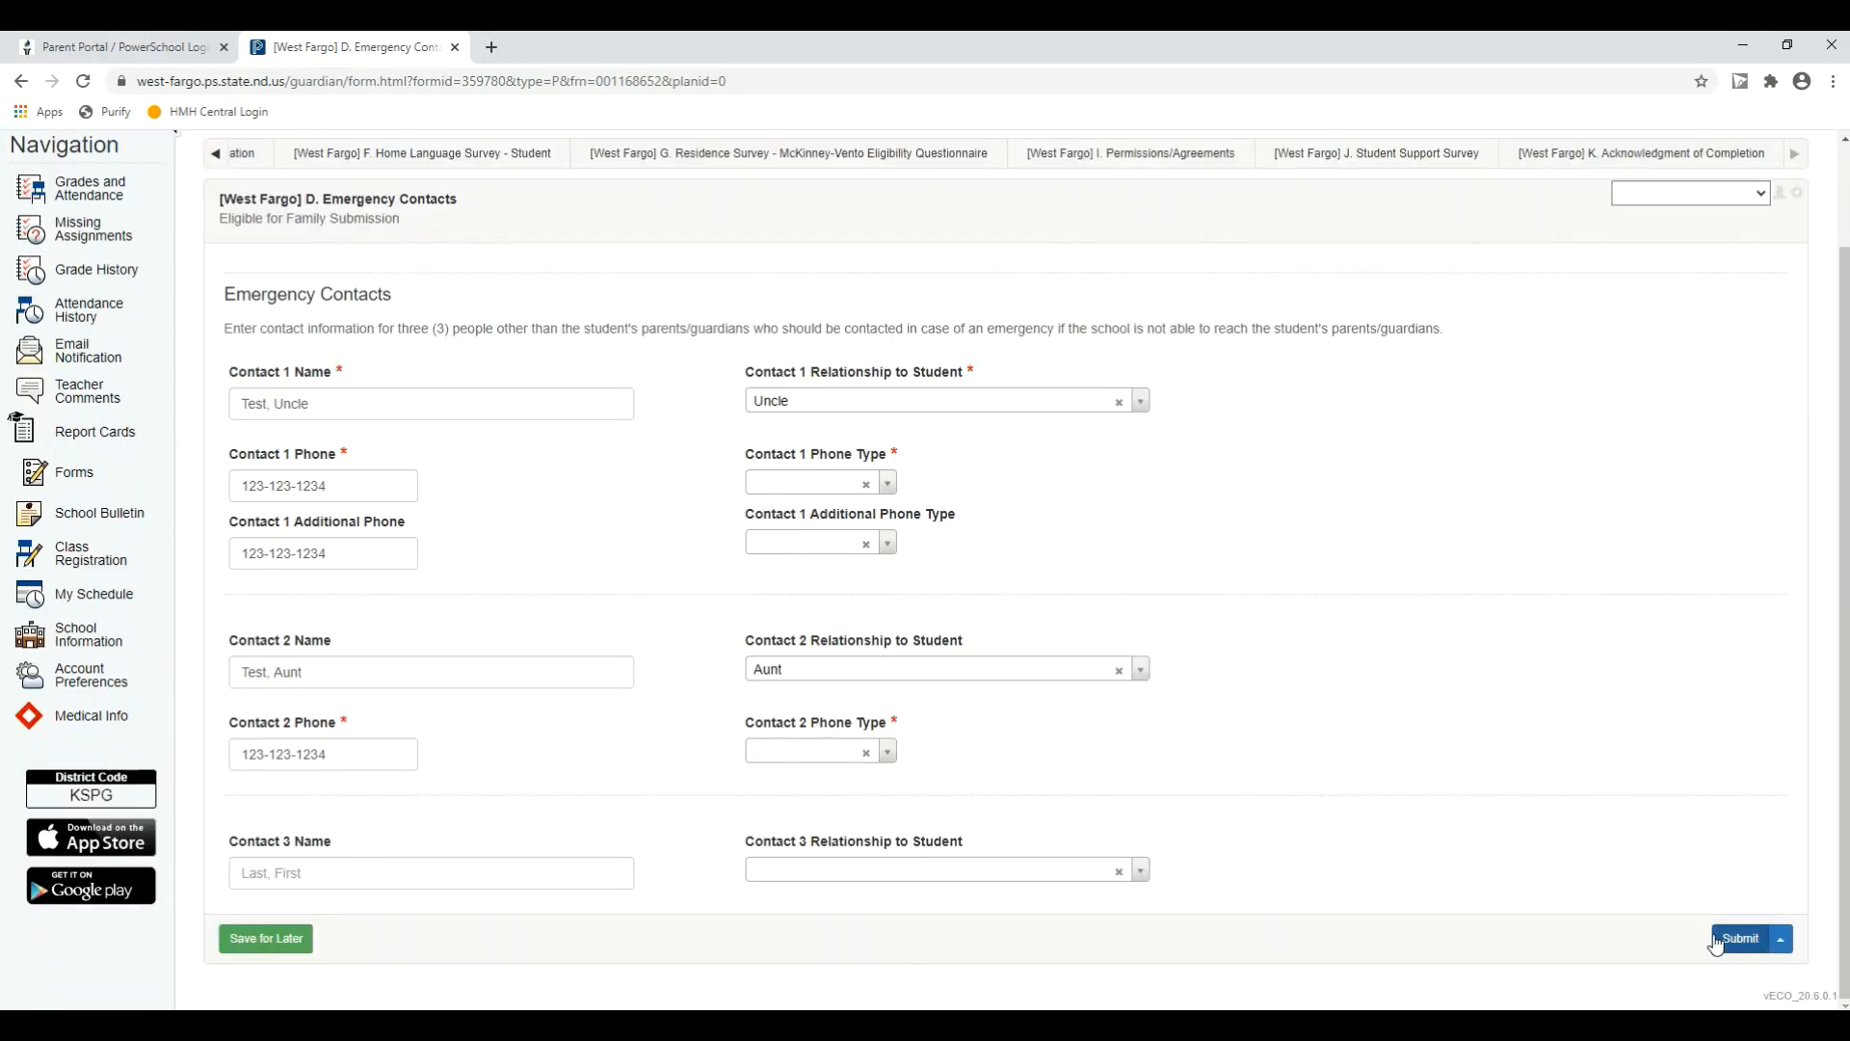
{"action": "left_click", "coordinate": [1782, 939]}
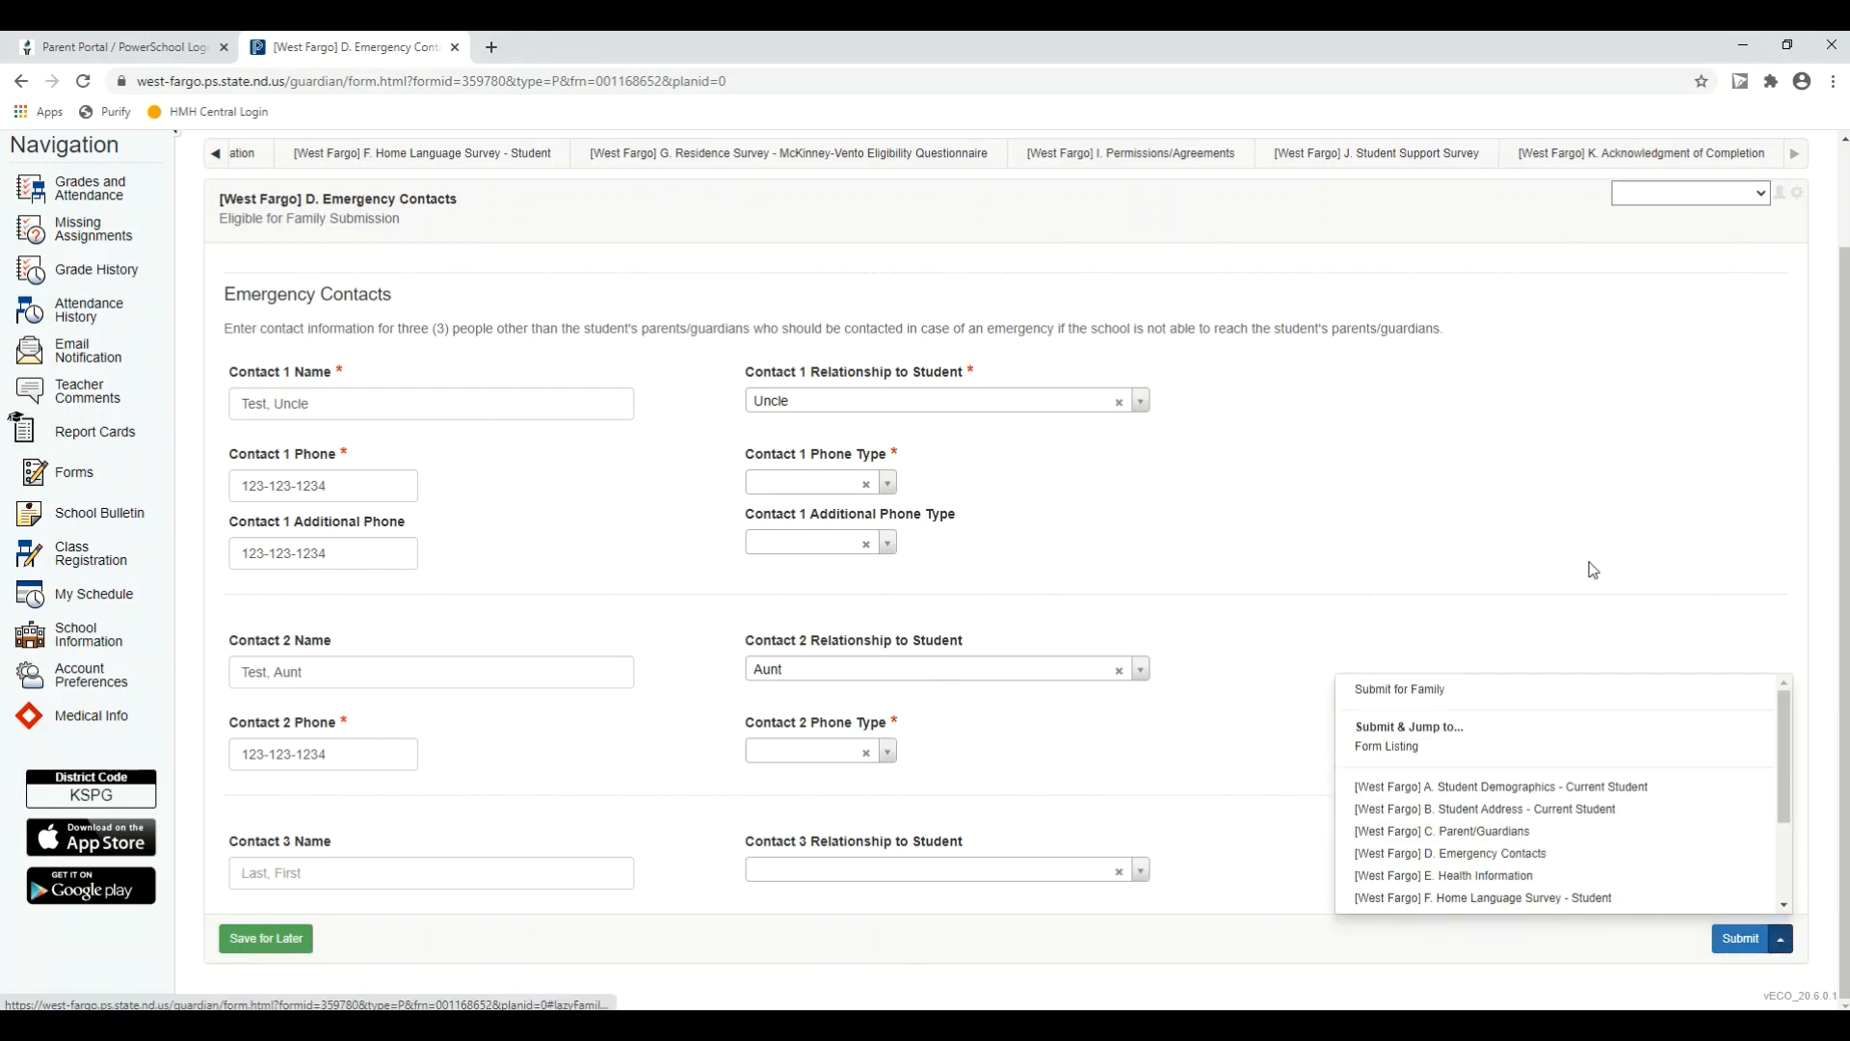
{"action": "scroll", "coordinate": [1509, 579], "scroll_direction": "up", "scroll_amount": 2}
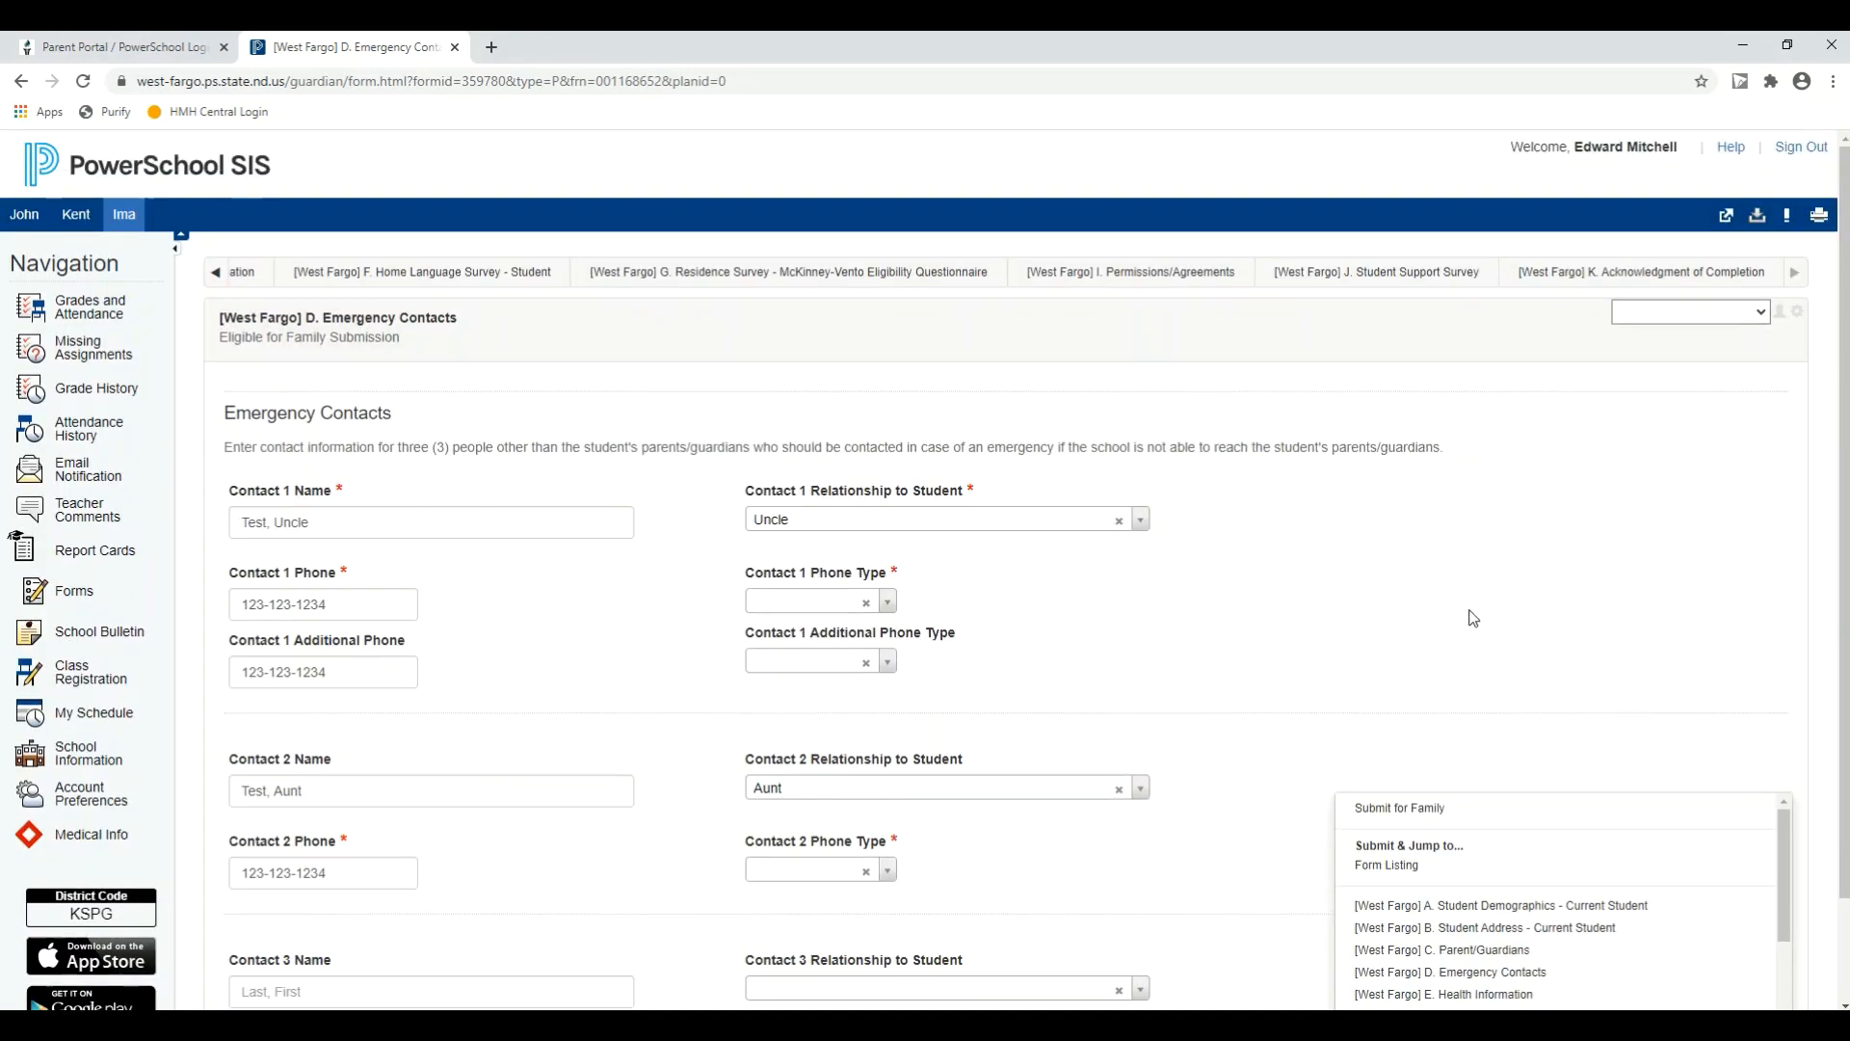
{"action": "left_click", "coordinate": [431, 347]}
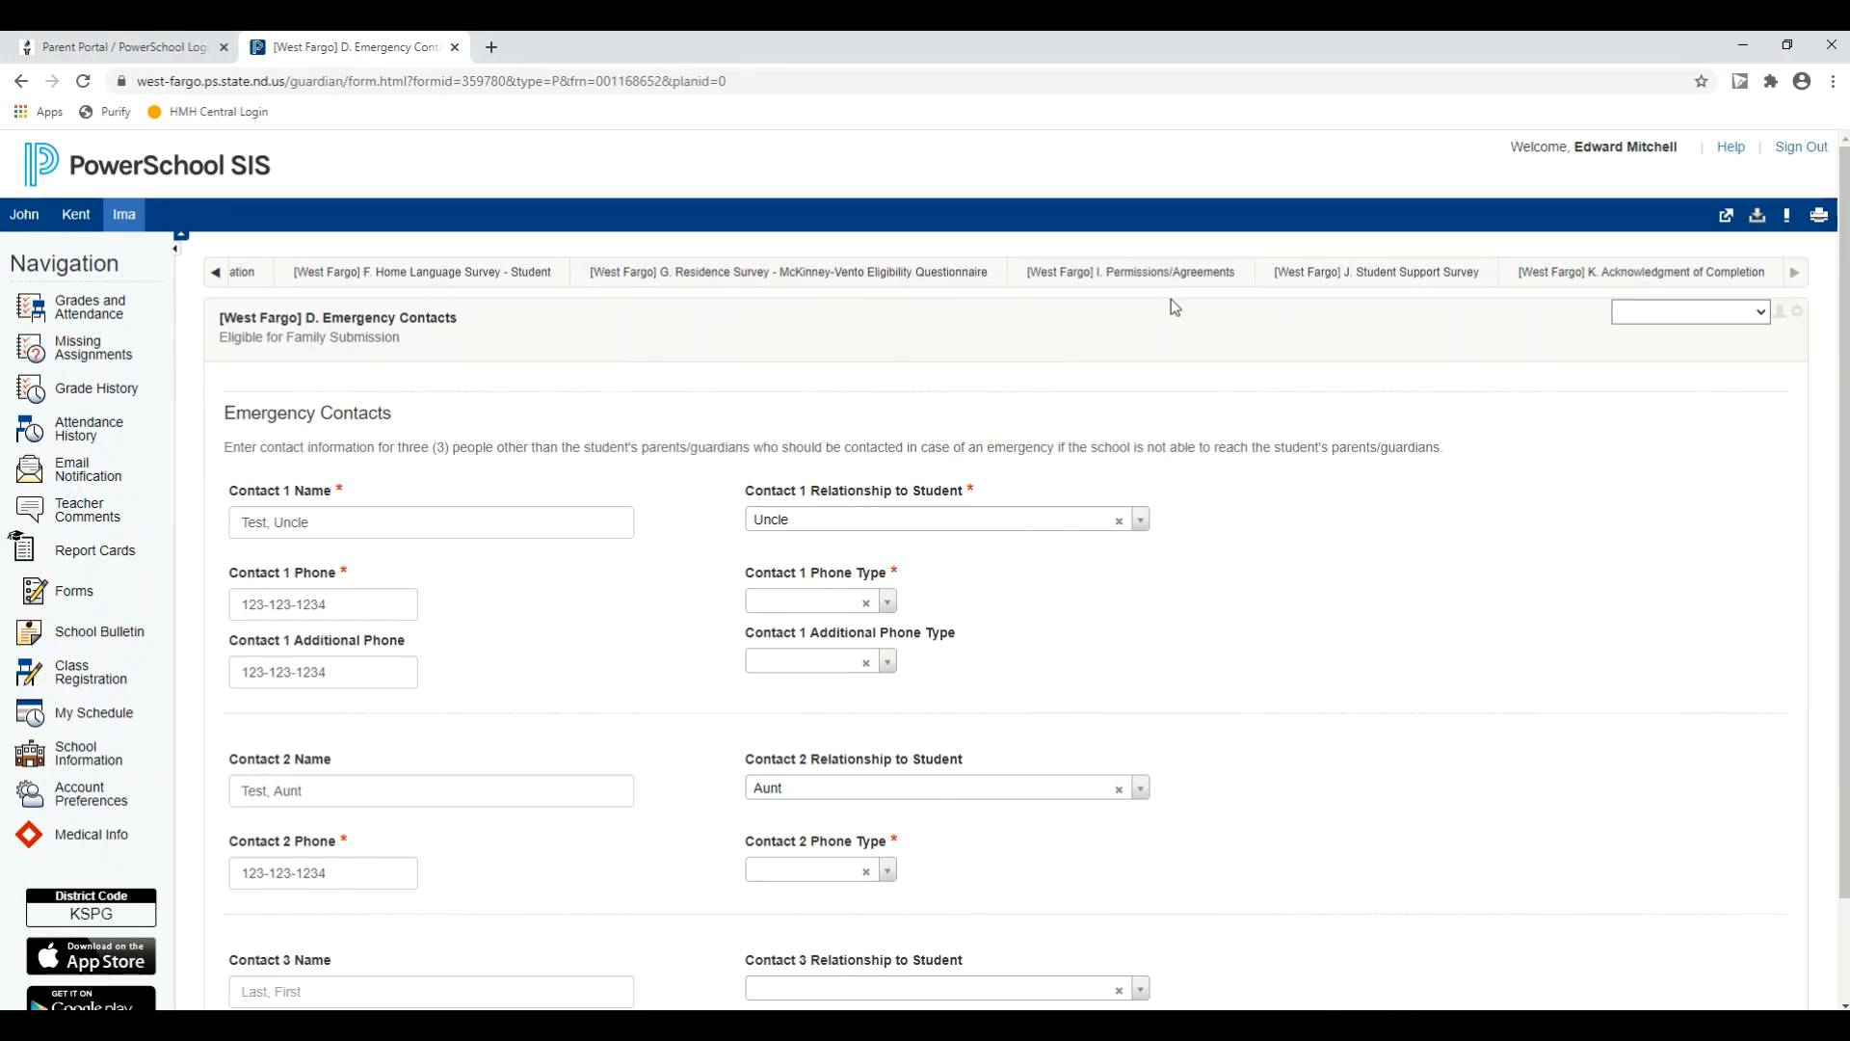
{"action": "left_click", "coordinate": [1700, 277]}
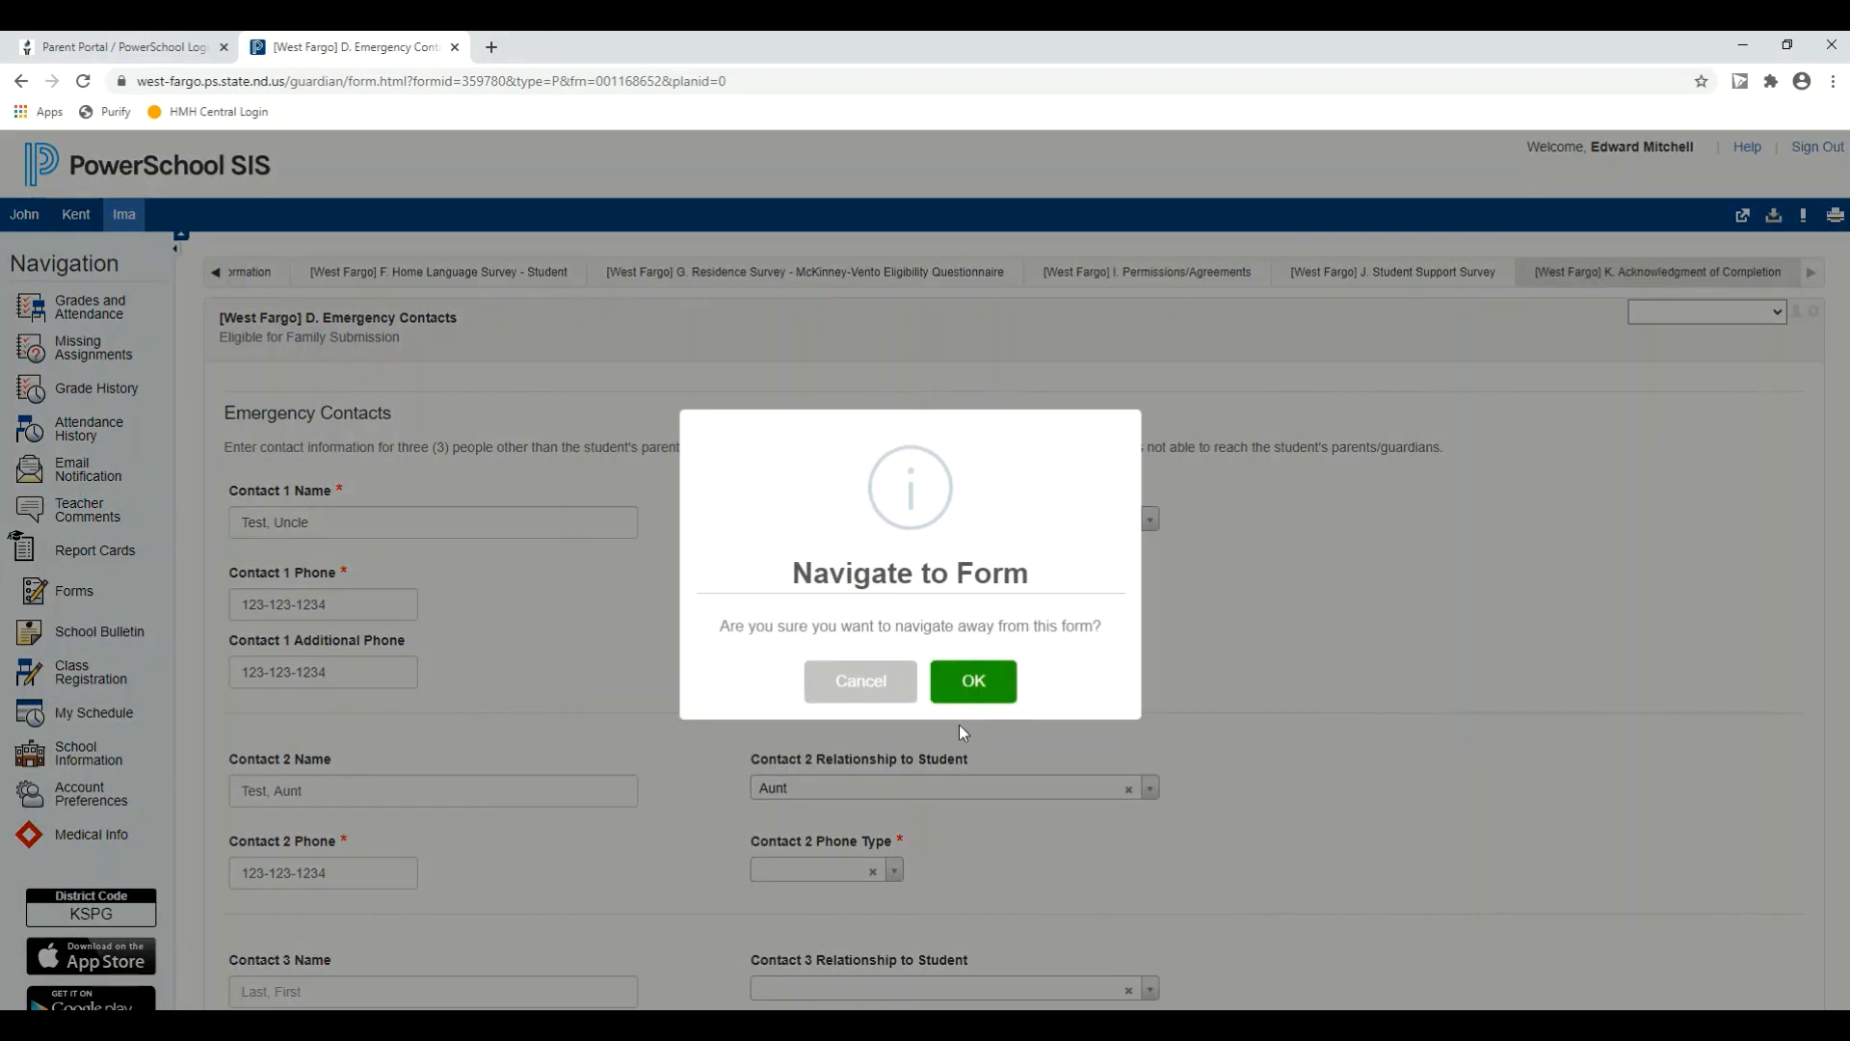
{"action": "left_click", "coordinate": [969, 686]}
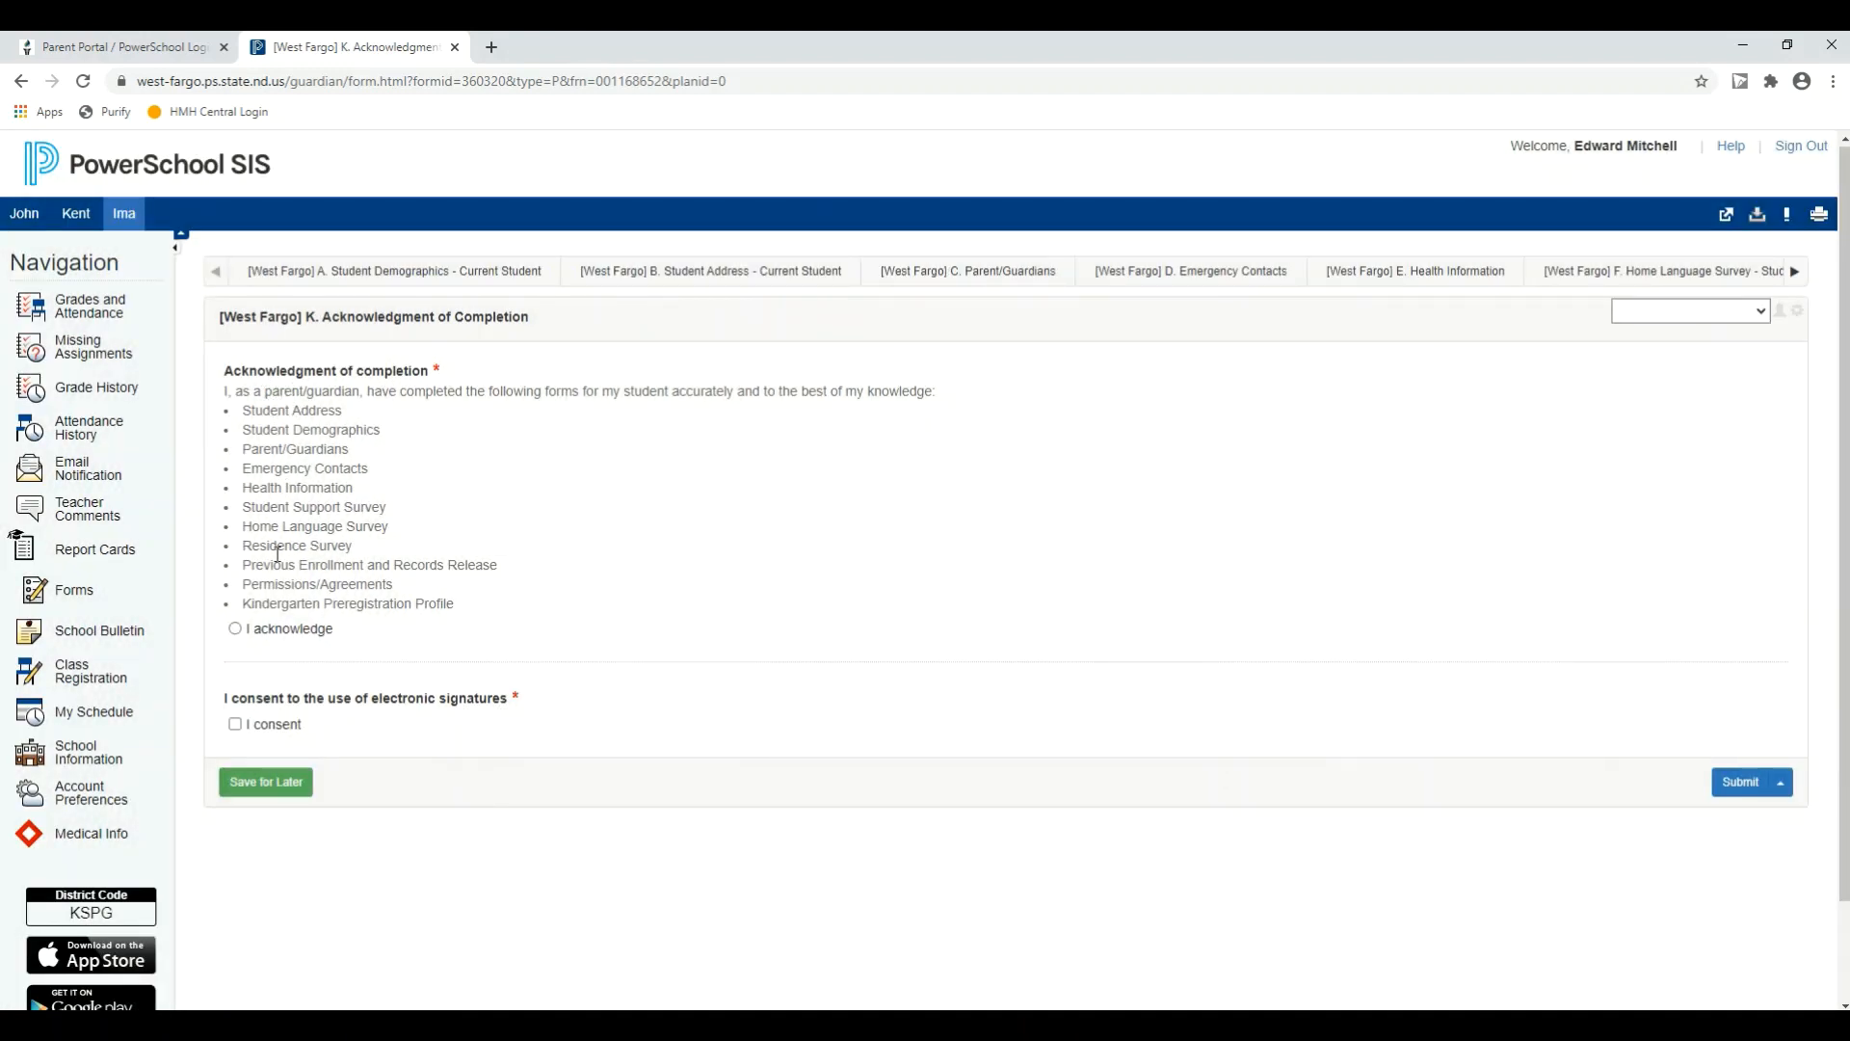
Step: Acknowledge completion of the forms, consent to the use of electronic signatures, and enter the parent's full name as the signature
{"action": "left_click", "coordinate": [235, 628]}
{"action": "left_click", "coordinate": [236, 725]}
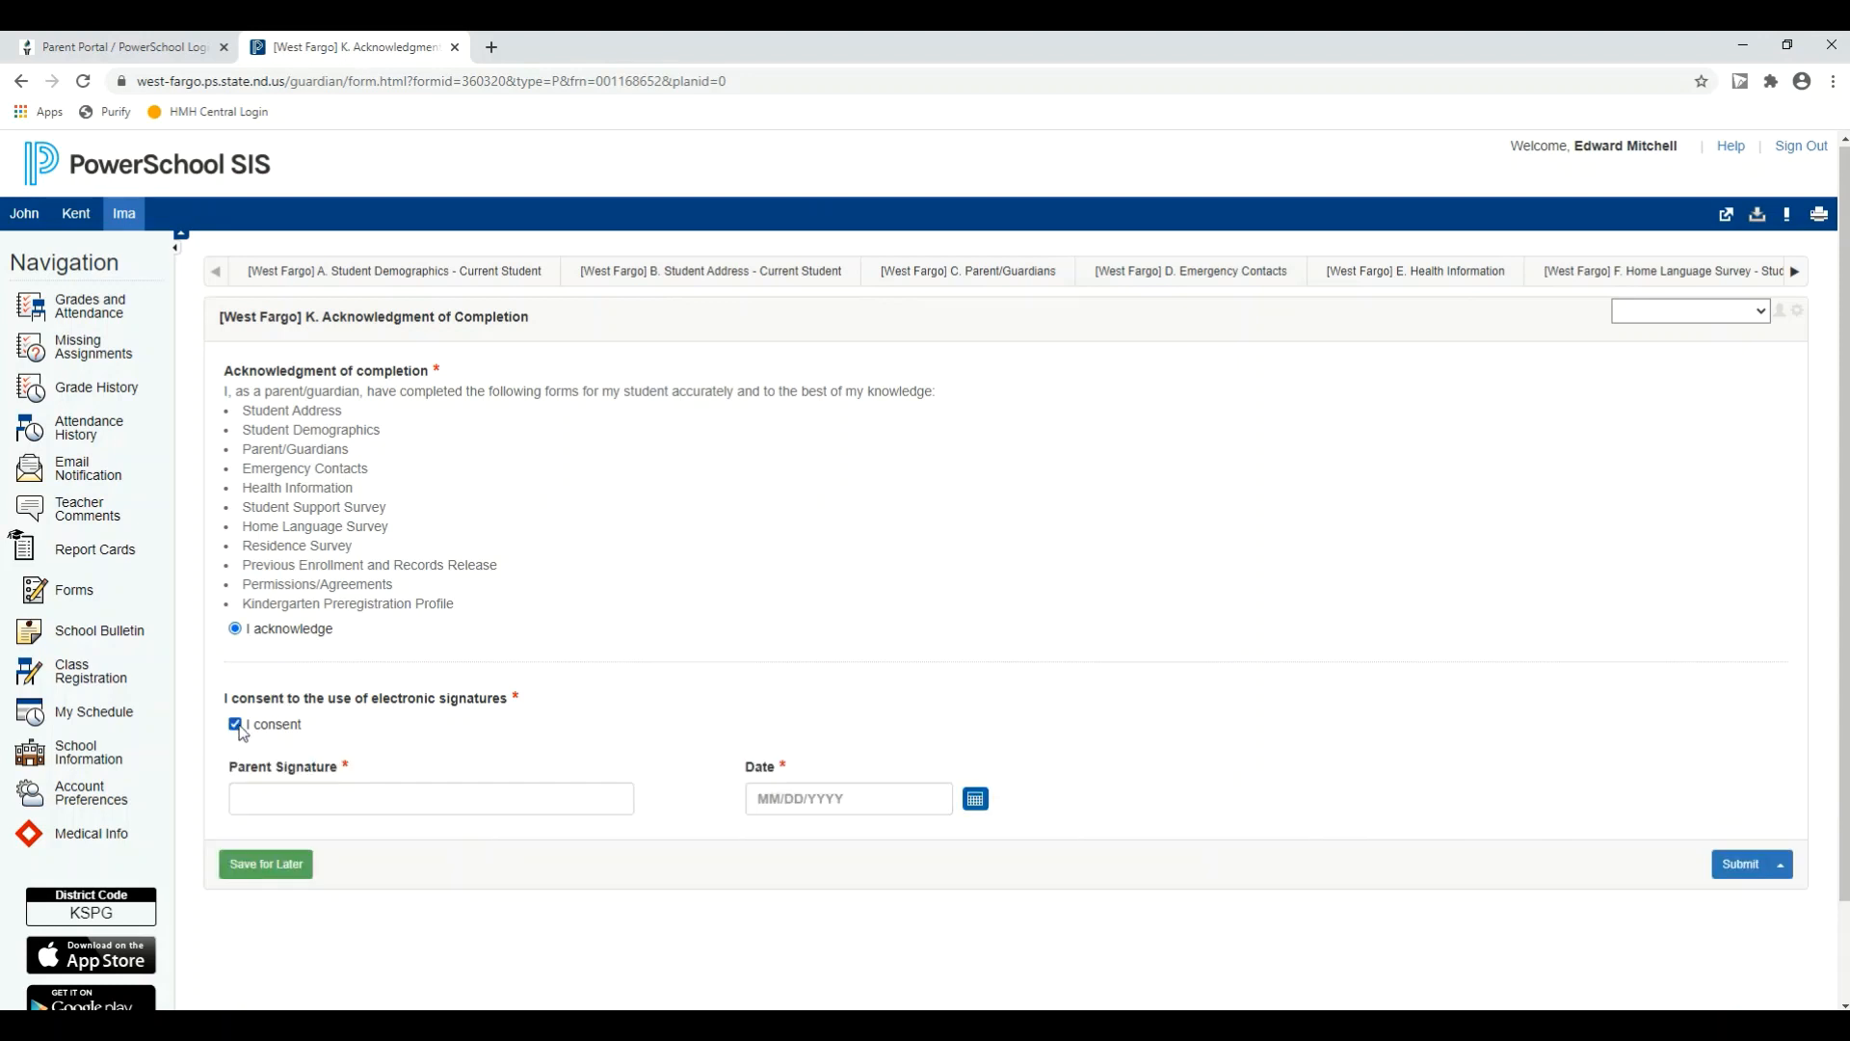
{"action": "left_click", "coordinate": [275, 792]}
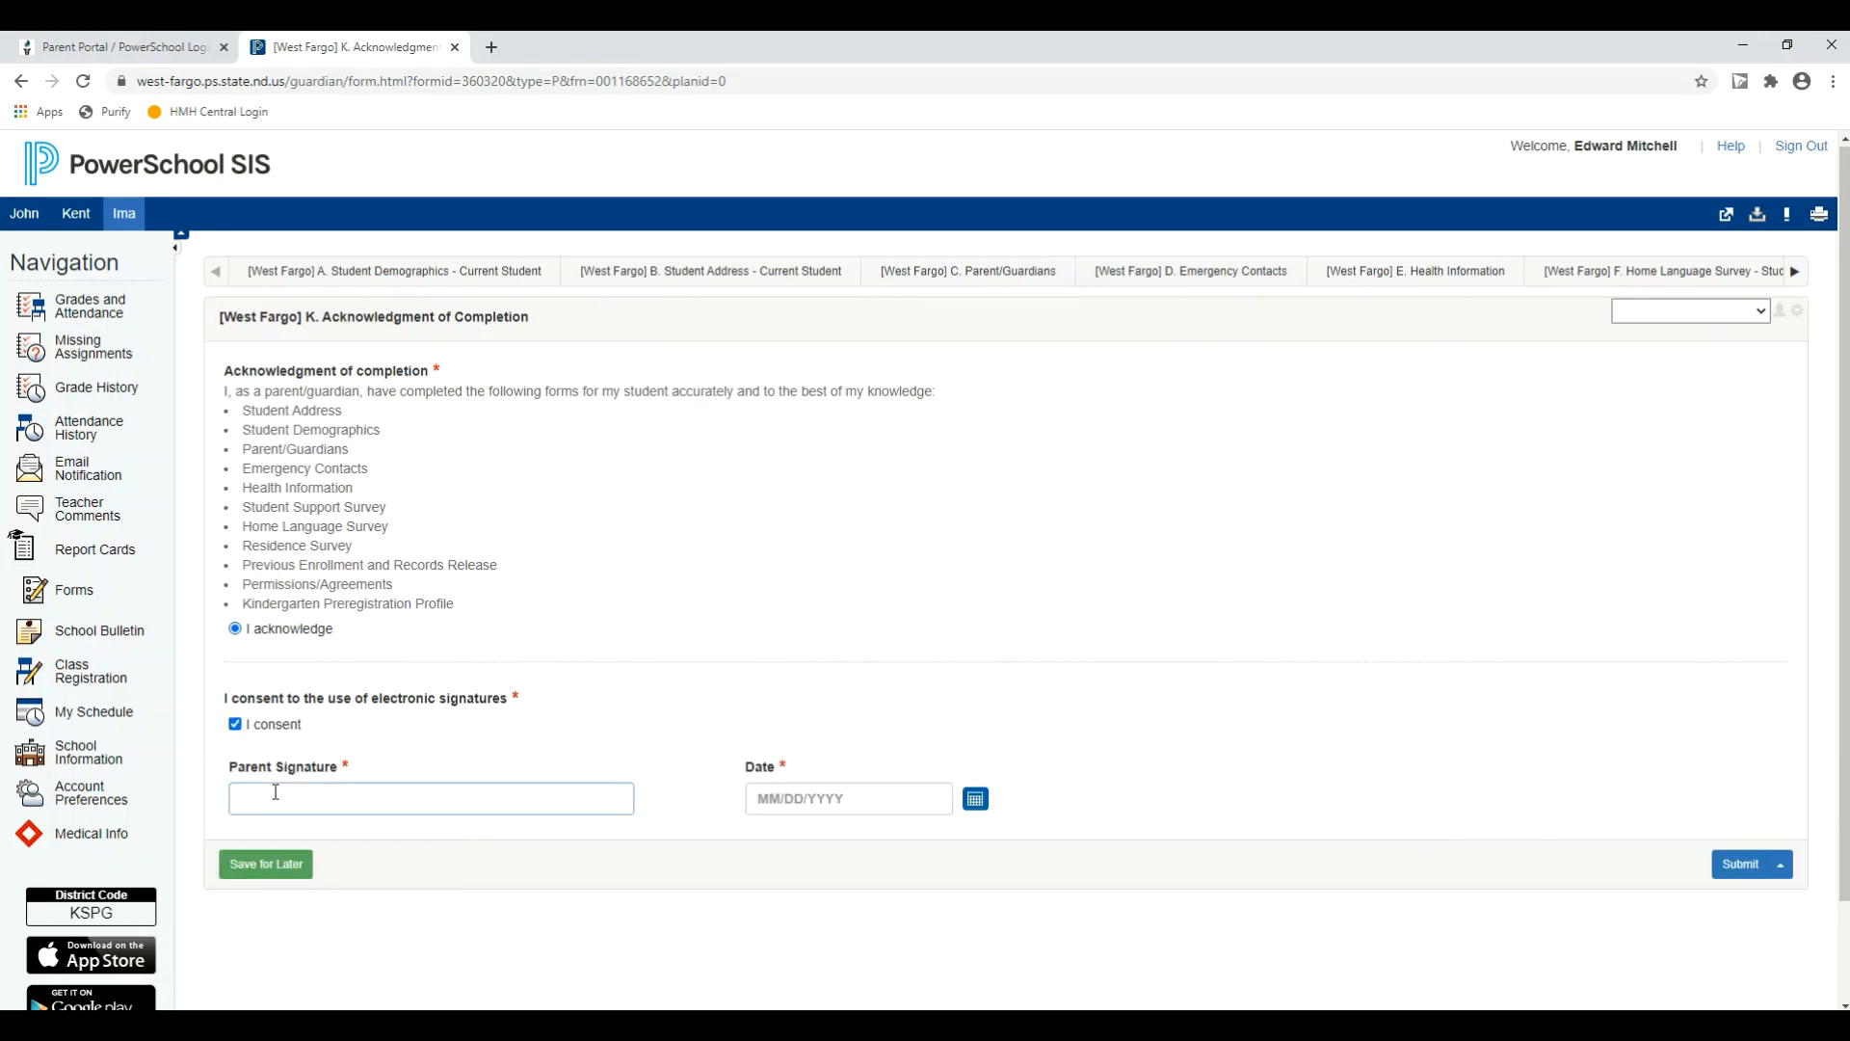
{"action": "type", "text": "Papa Example"}
Step: Date the parent signature 7/24/2020 and submit the K. Acknowledgment of Completion form
{"action": "left_click", "coordinate": [976, 799]}
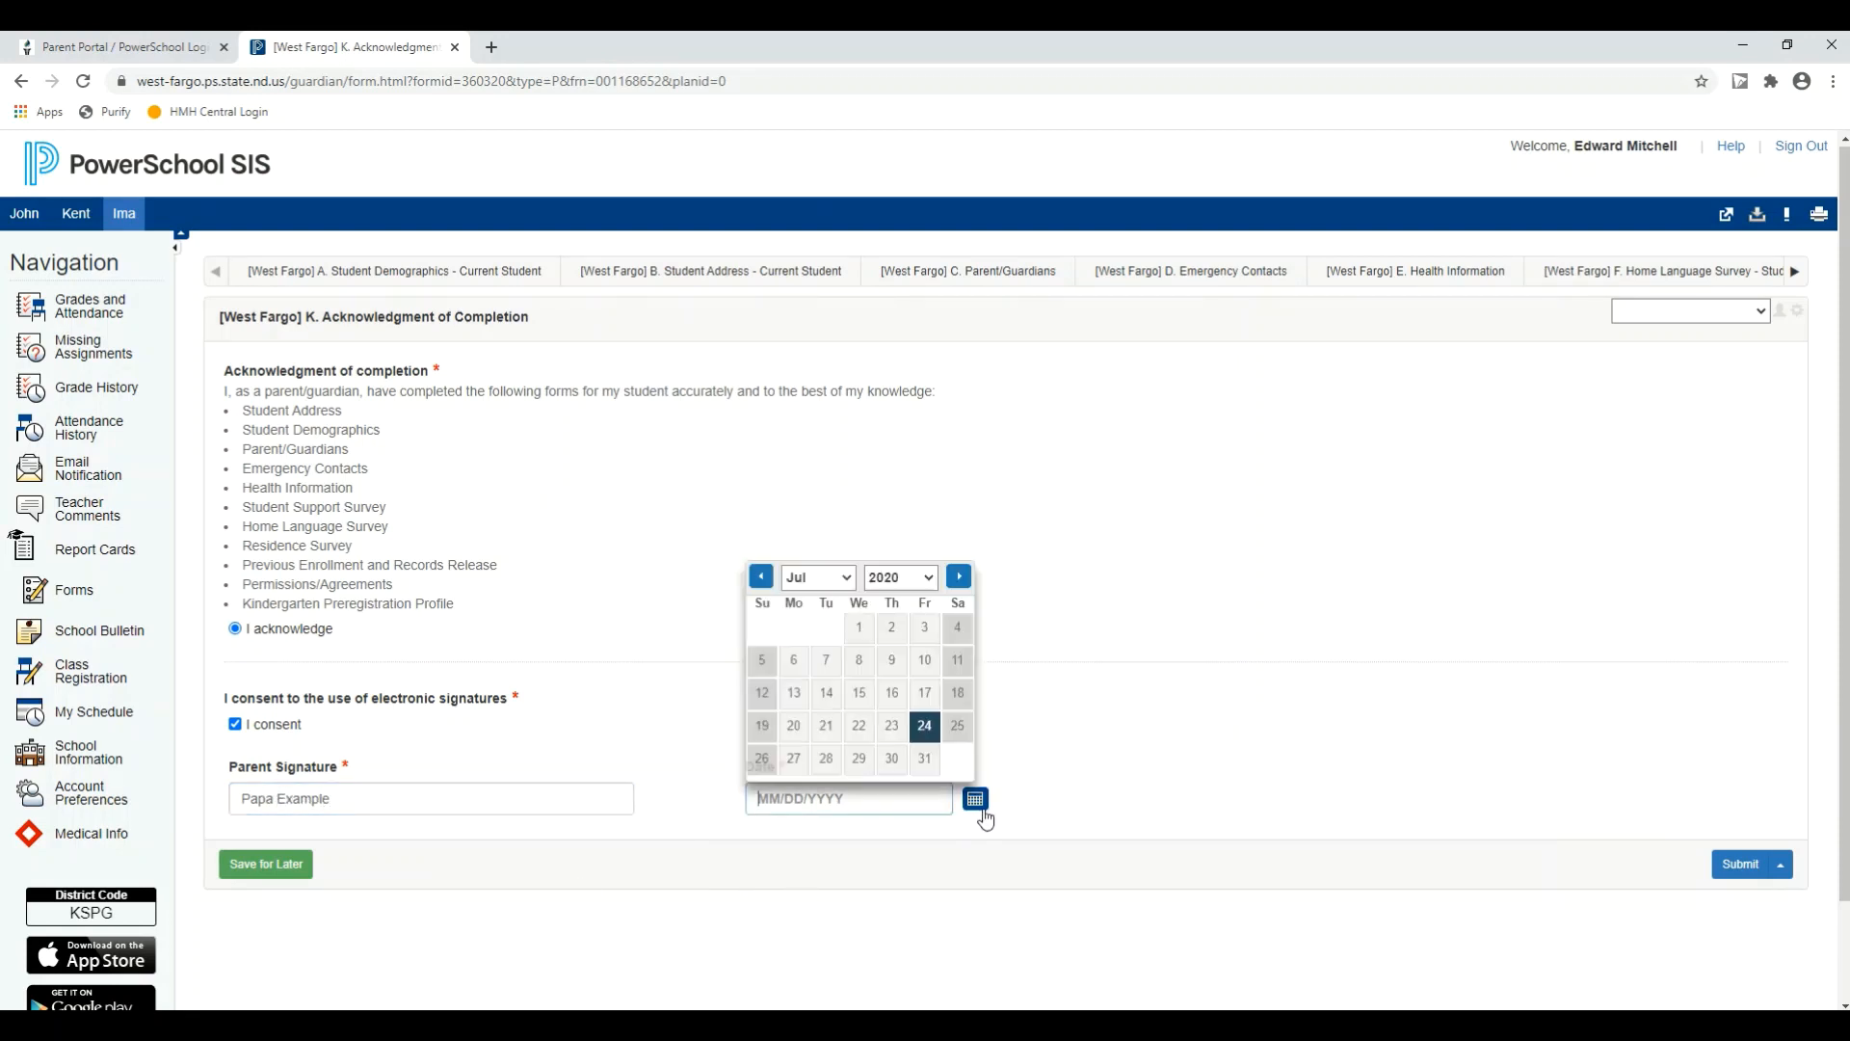
{"action": "left_click", "coordinate": [925, 729]}
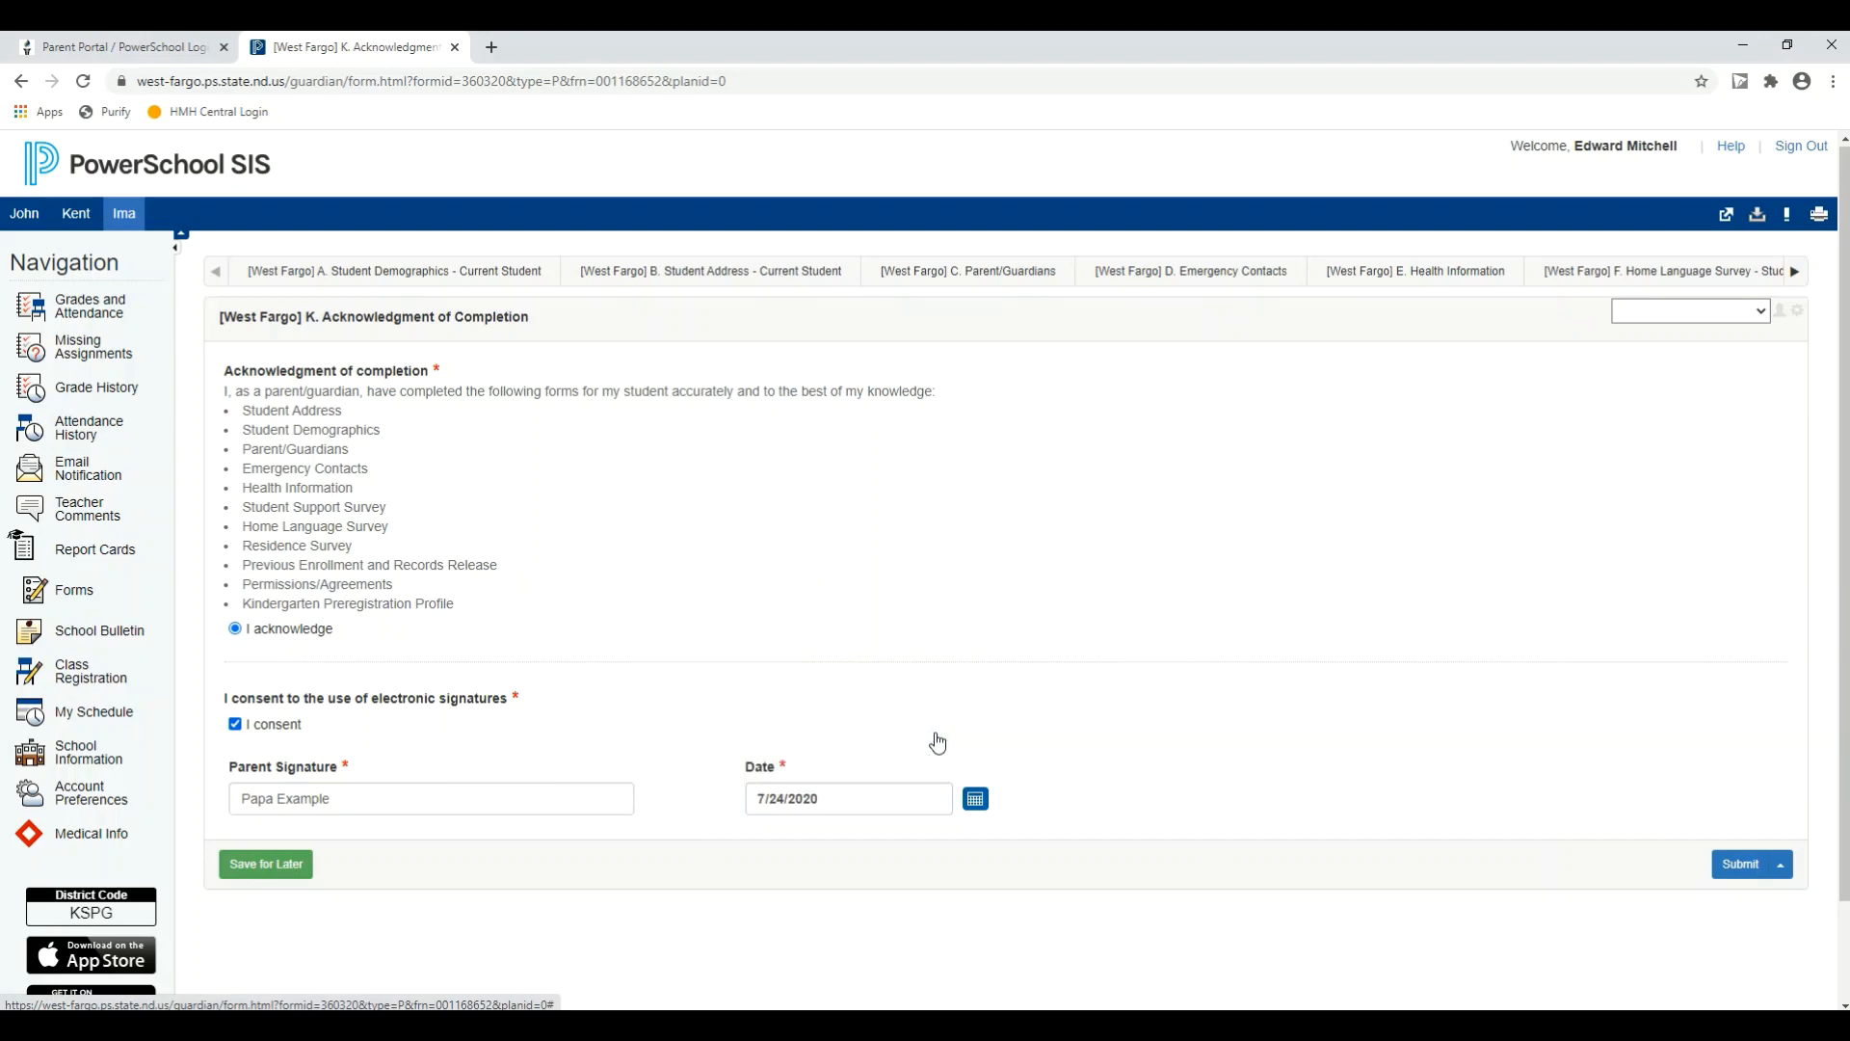
{"action": "left_click", "coordinate": [1740, 864]}
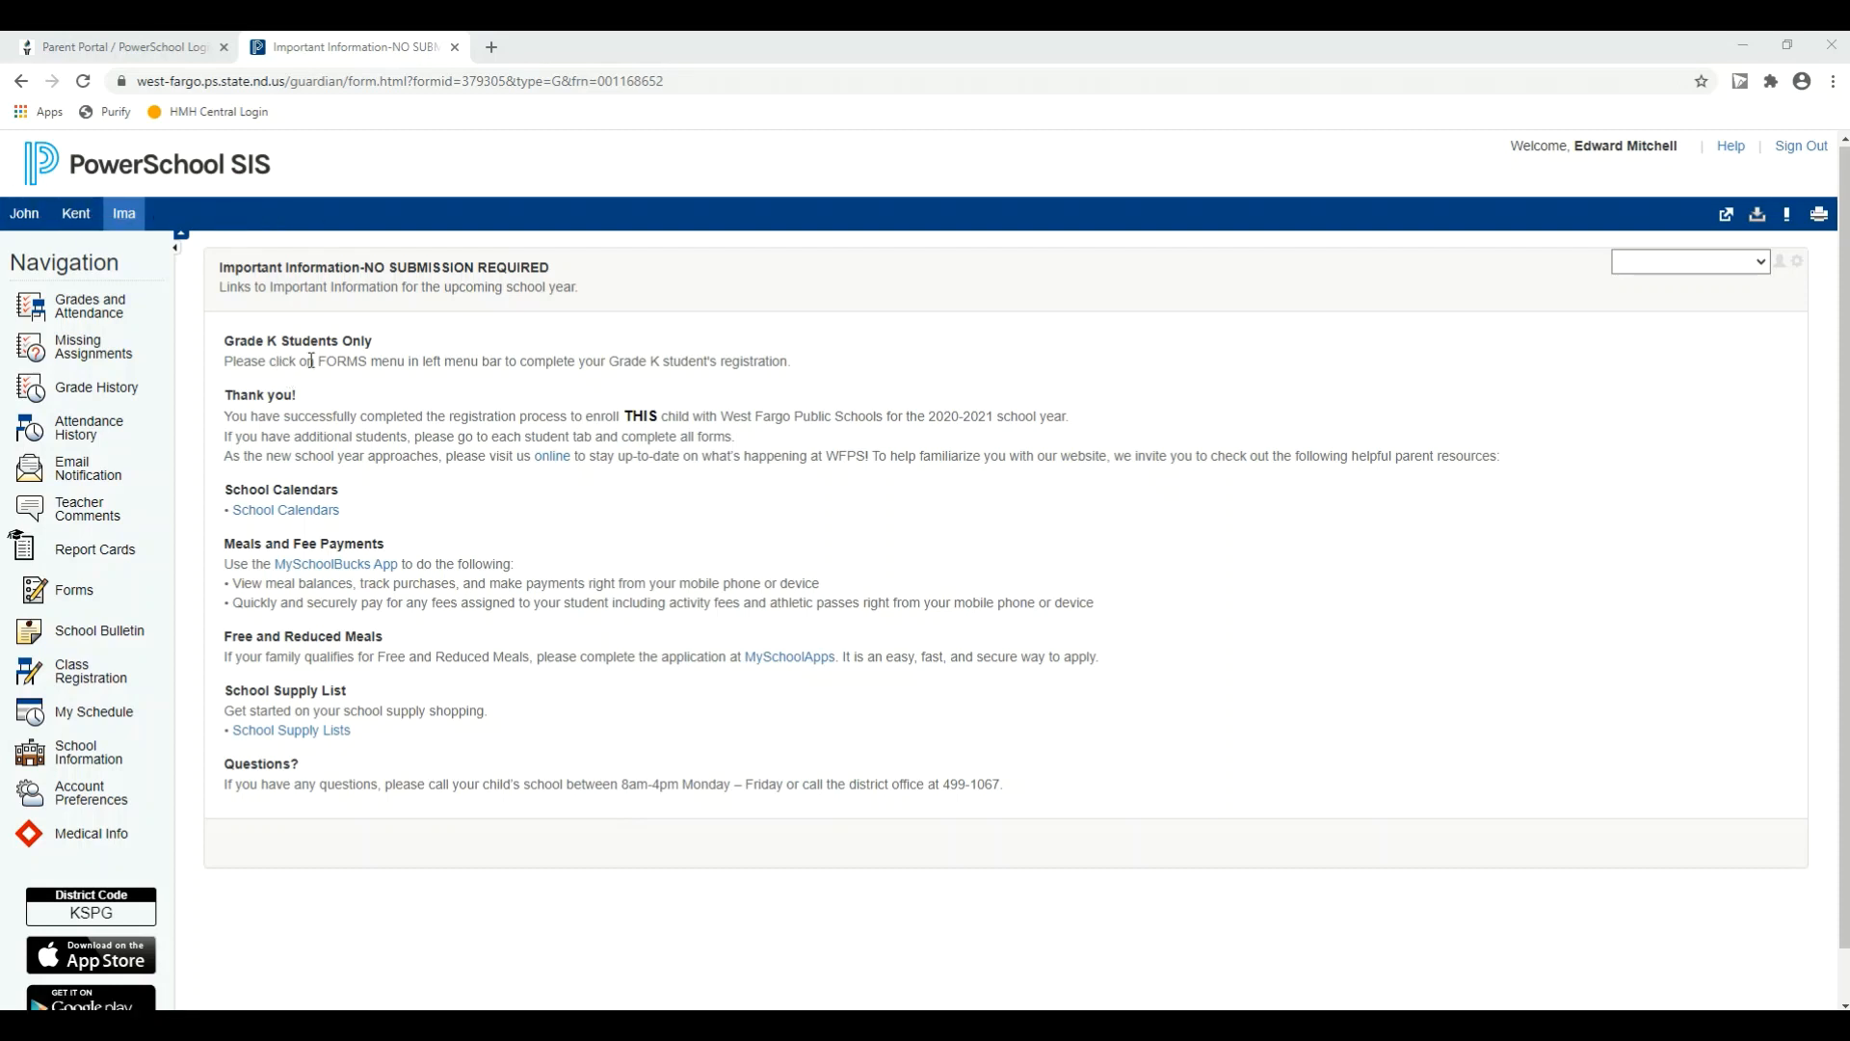
Step: Open the Kindergarten Pre-Registration Profile from the student's form listing and review its questions
{"action": "left_click", "coordinate": [74, 590]}
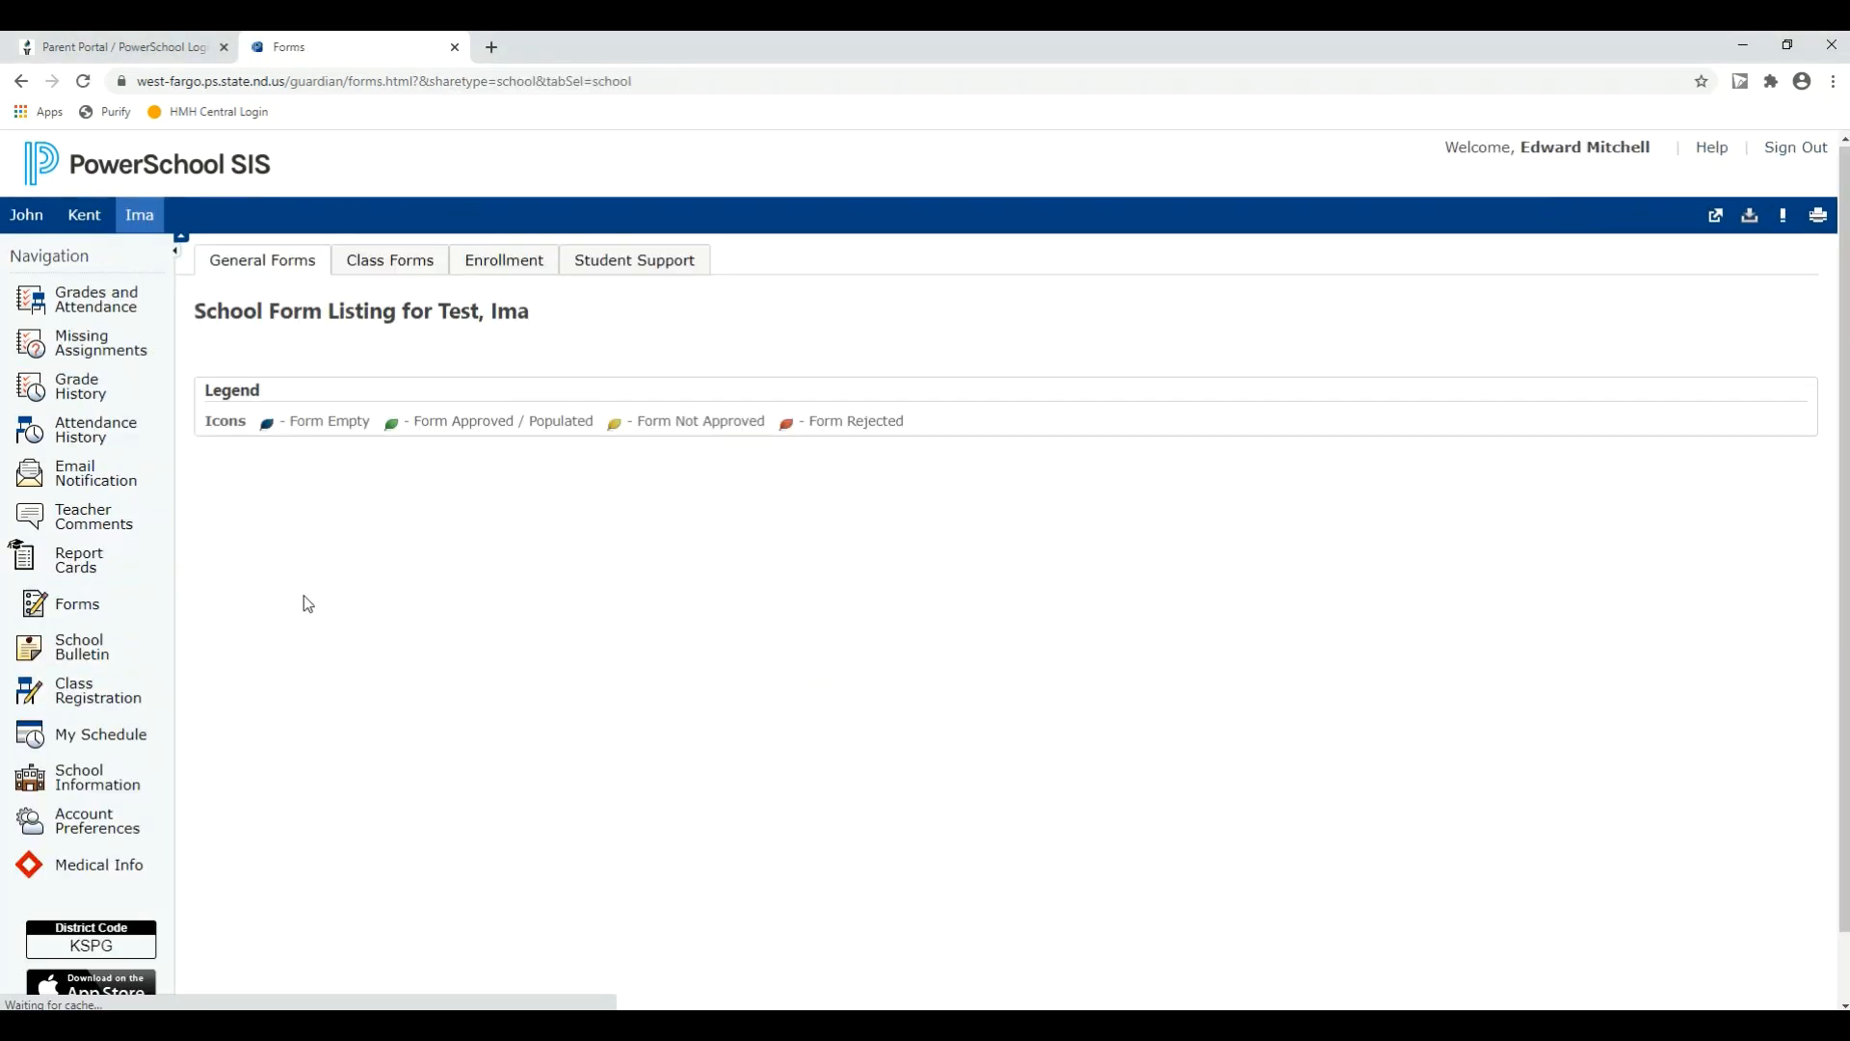
{"action": "scroll", "coordinate": [592, 576], "scroll_direction": "down", "scroll_amount": 5}
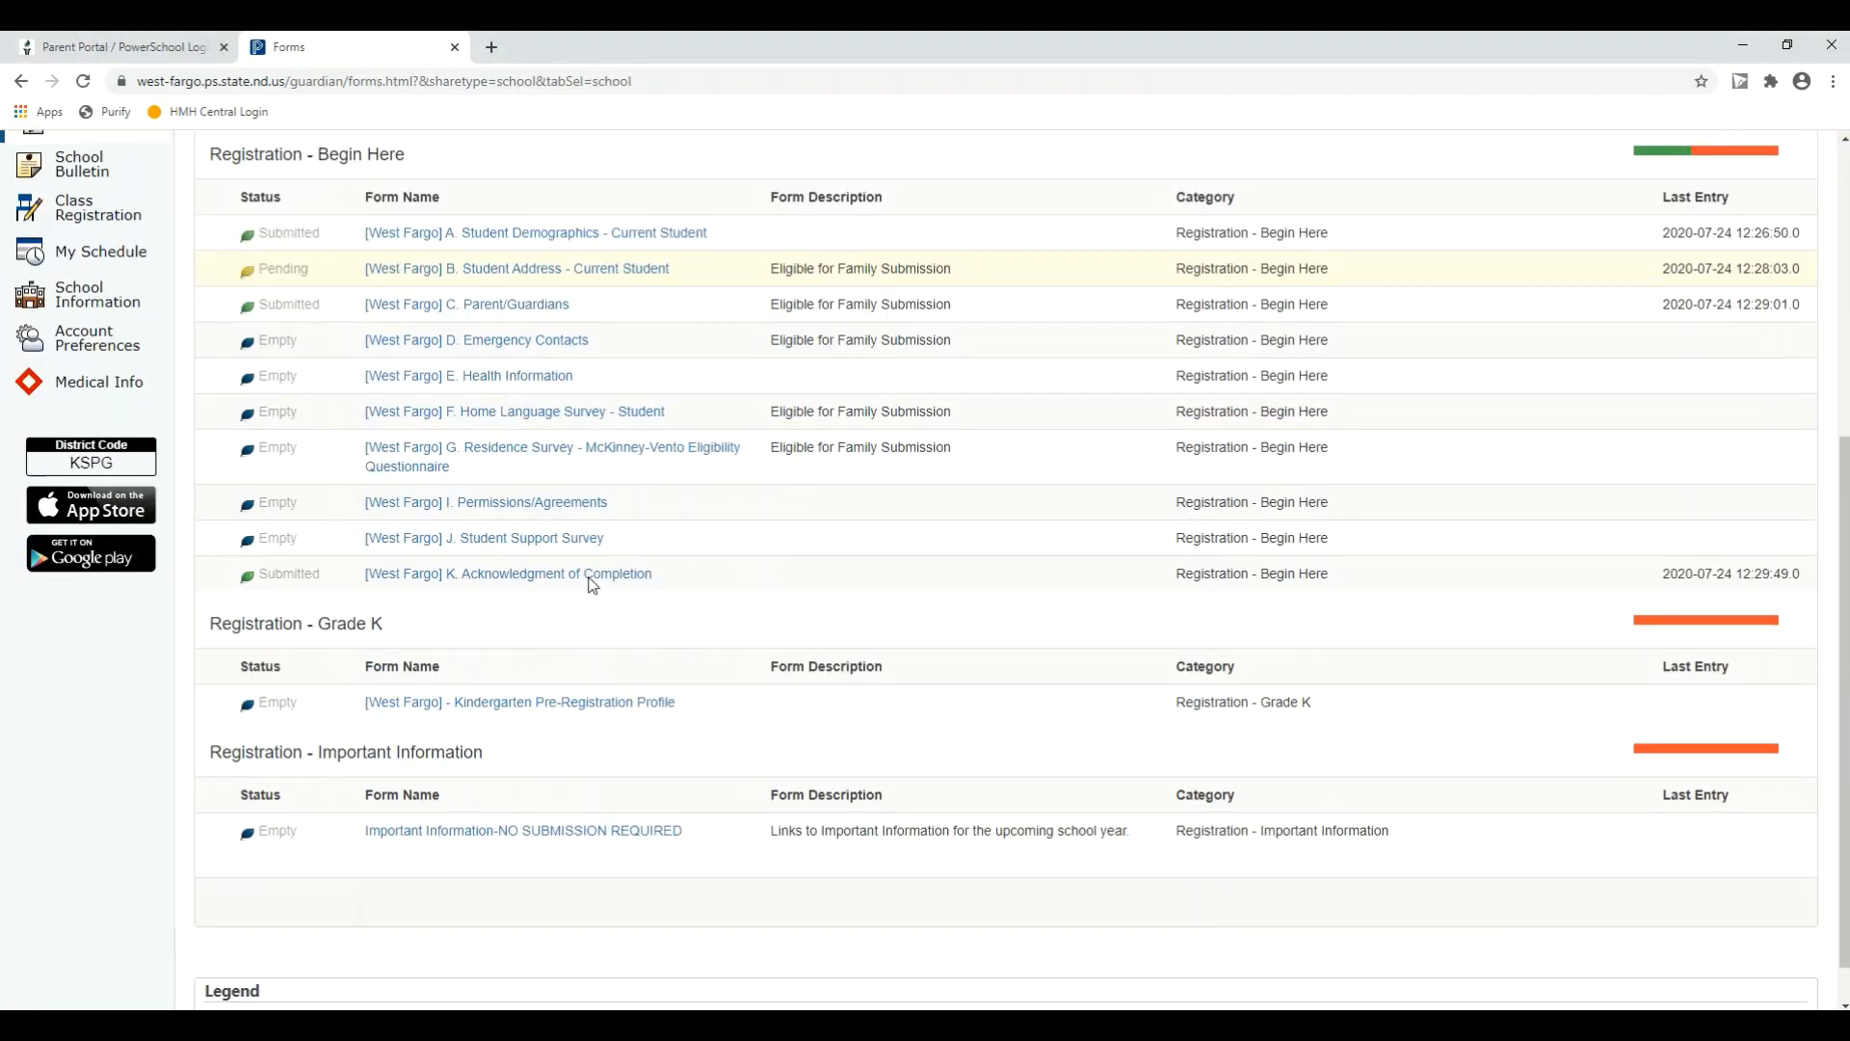
{"action": "left_click", "coordinate": [498, 714]}
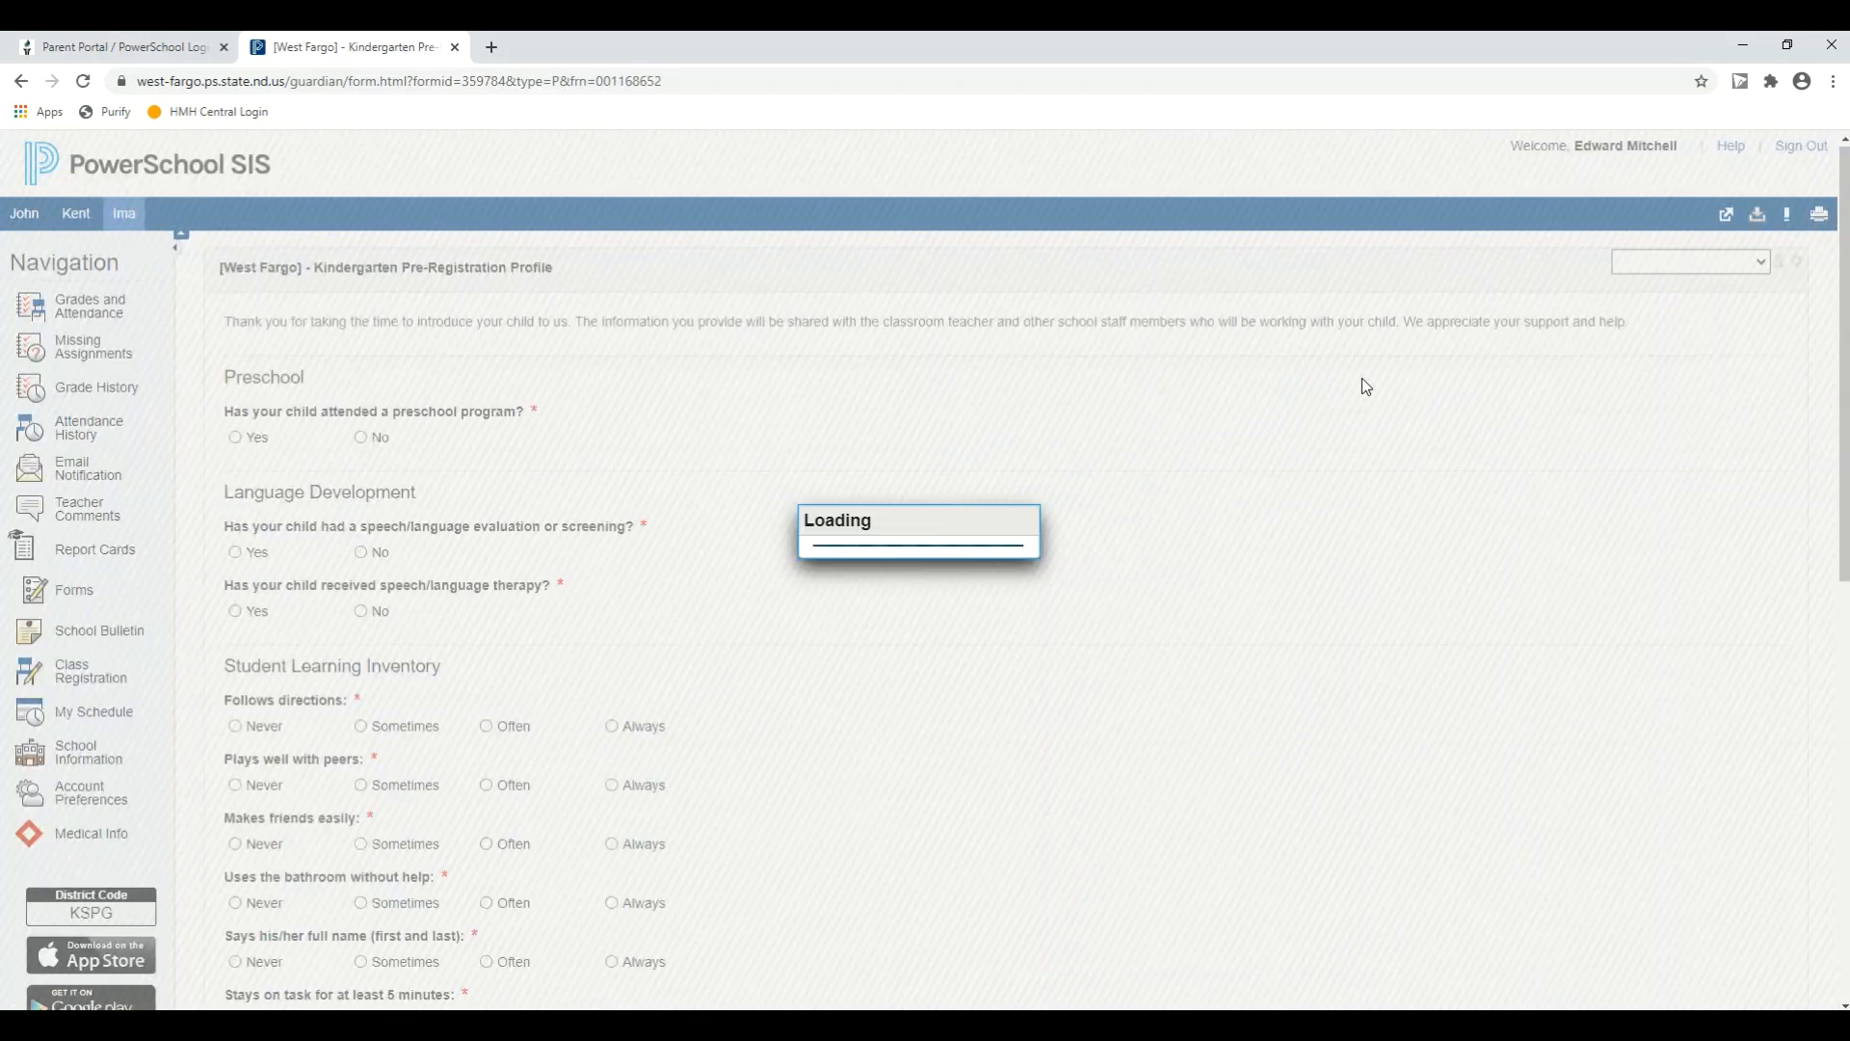
{"action": "scroll", "coordinate": [1060, 501], "scroll_direction": "down", "scroll_amount": 5}
{"action": "scroll", "coordinate": [1085, 645], "scroll_direction": "down", "scroll_amount": 6}
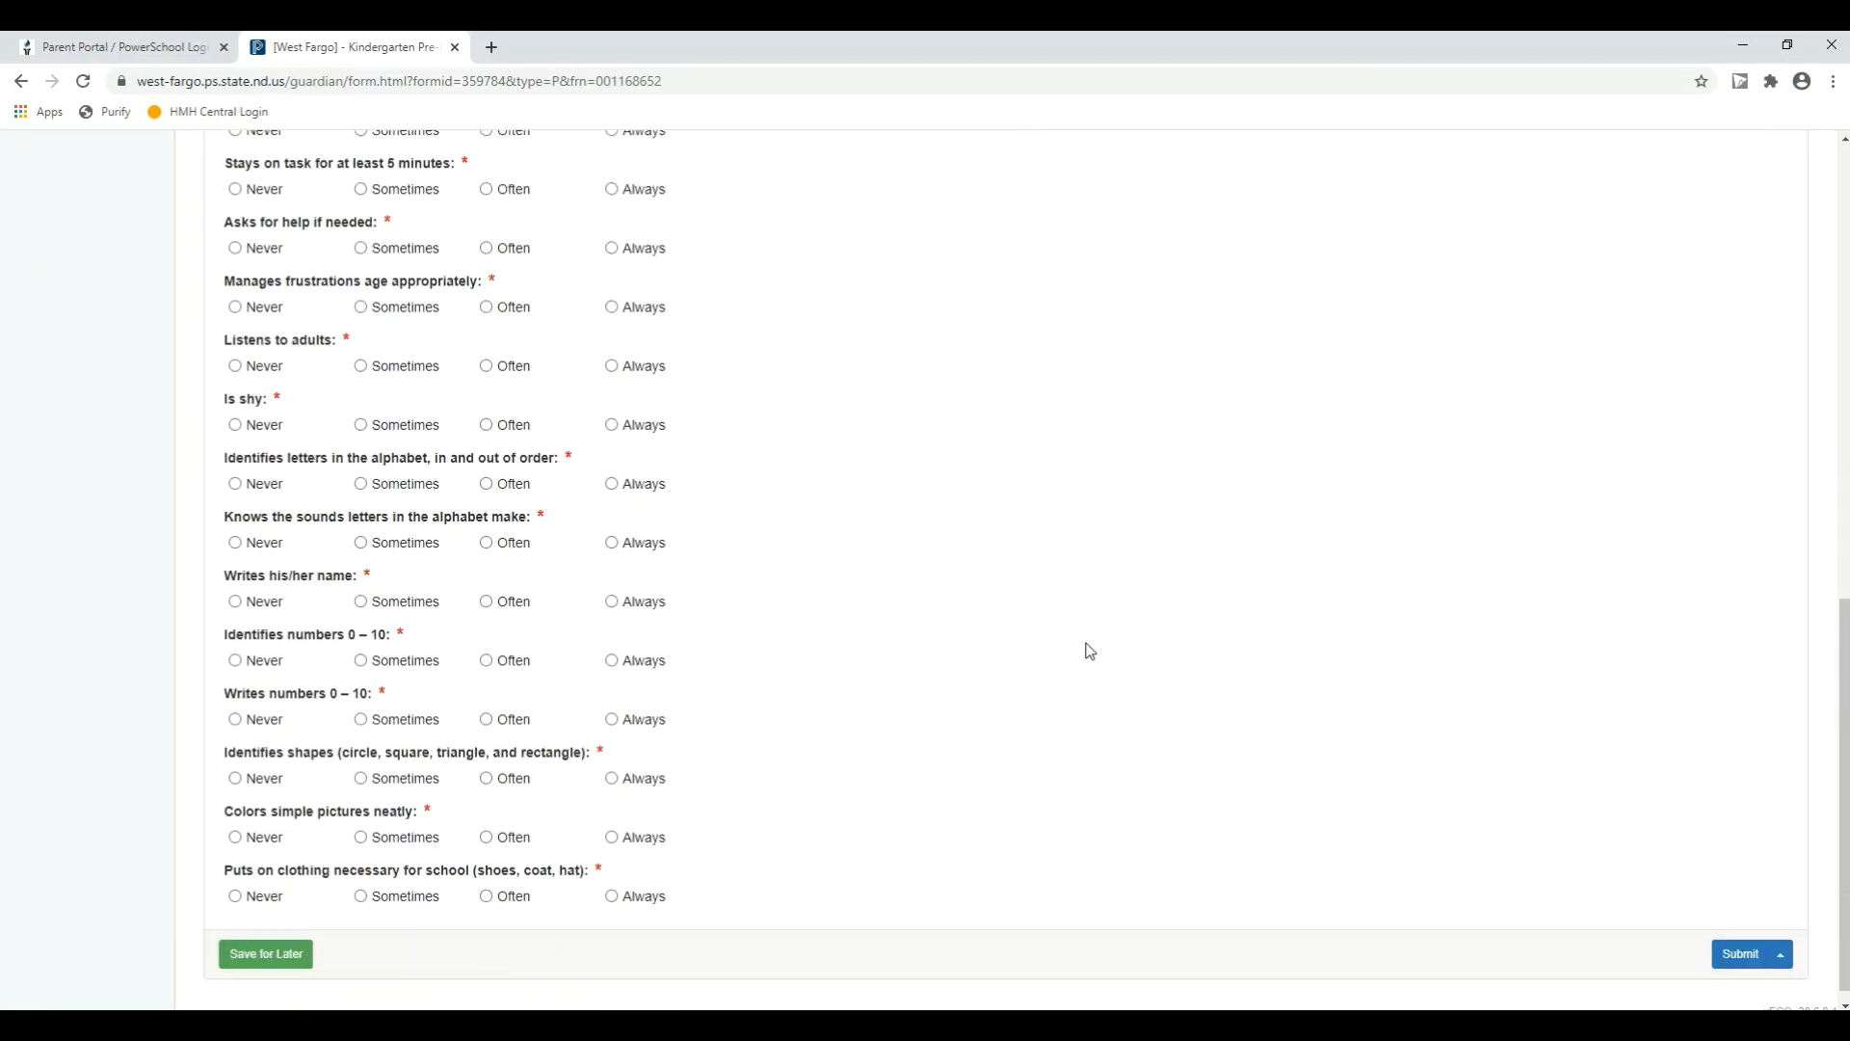
{"action": "scroll", "coordinate": [1276, 777], "scroll_direction": "up", "scroll_amount": 5}
{"action": "scroll", "coordinate": [1278, 773], "scroll_direction": "up", "scroll_amount": 6}
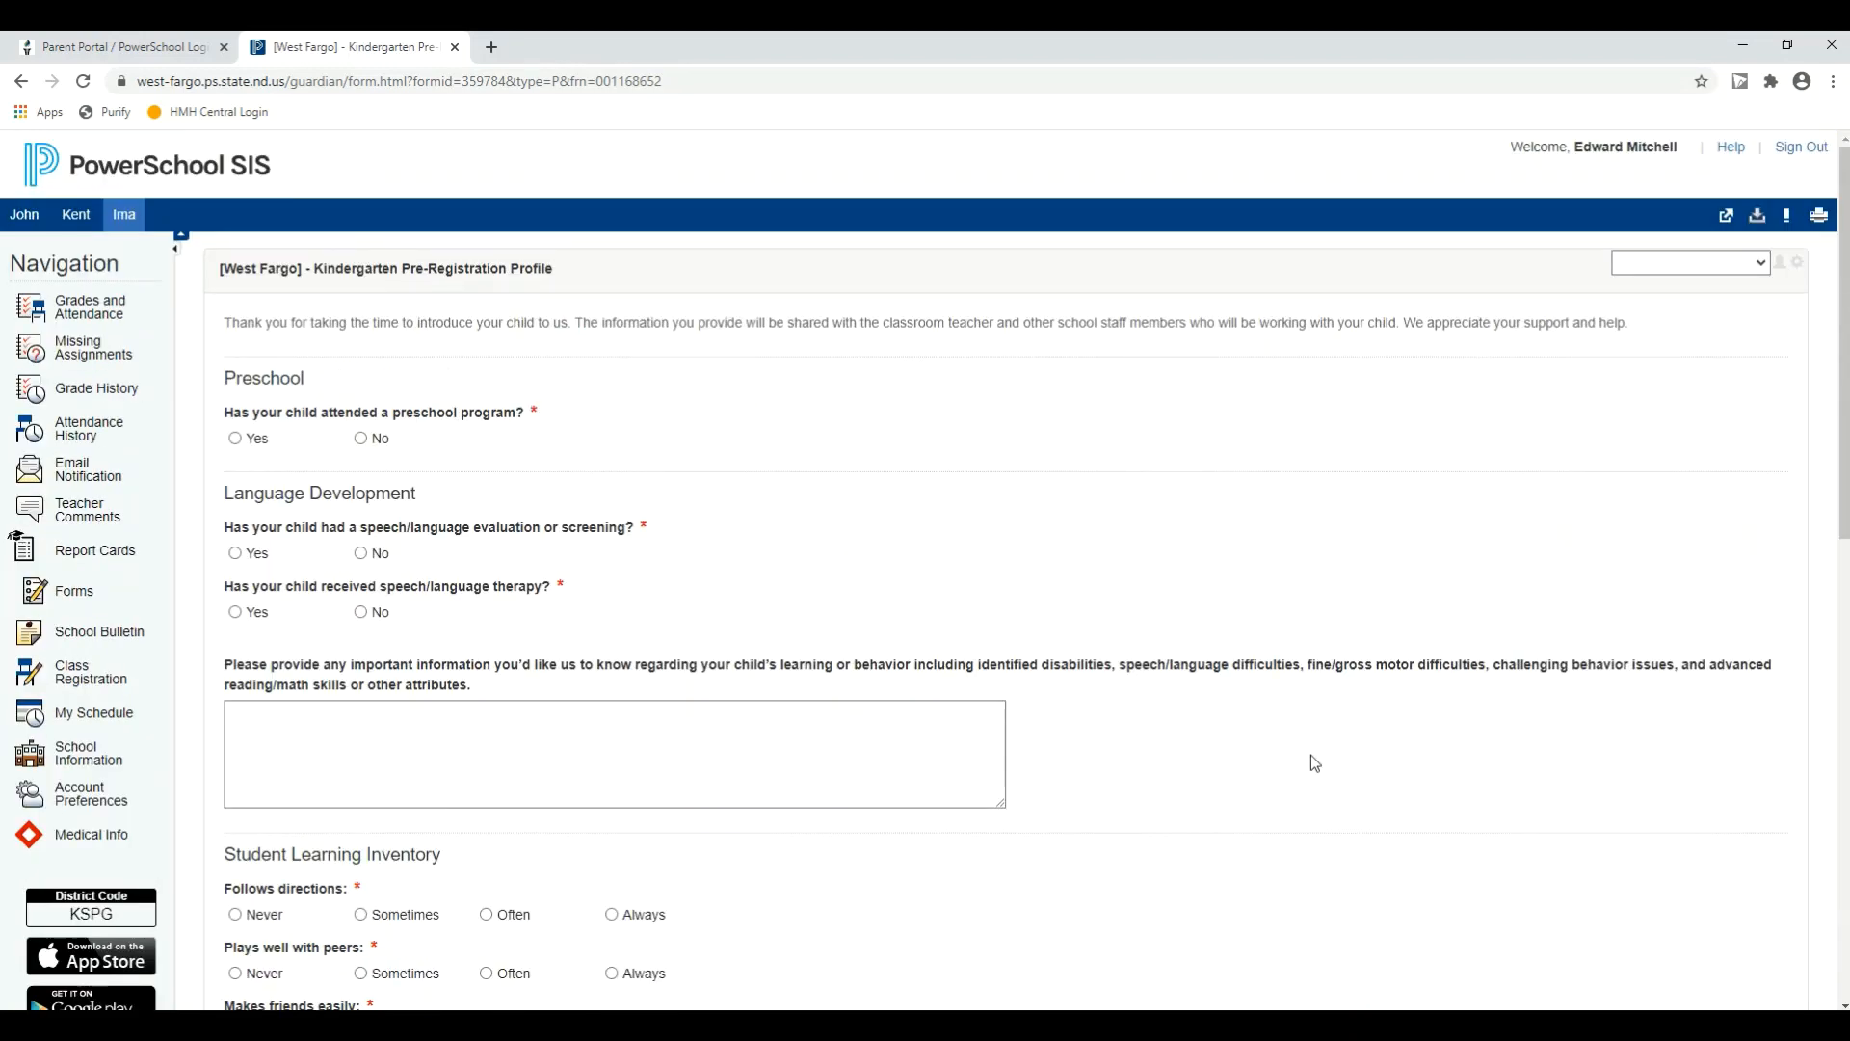
Step: Return to the student's form listing and check the status of each registration form, including the Grade K section
{"action": "left_click", "coordinate": [59, 596]}
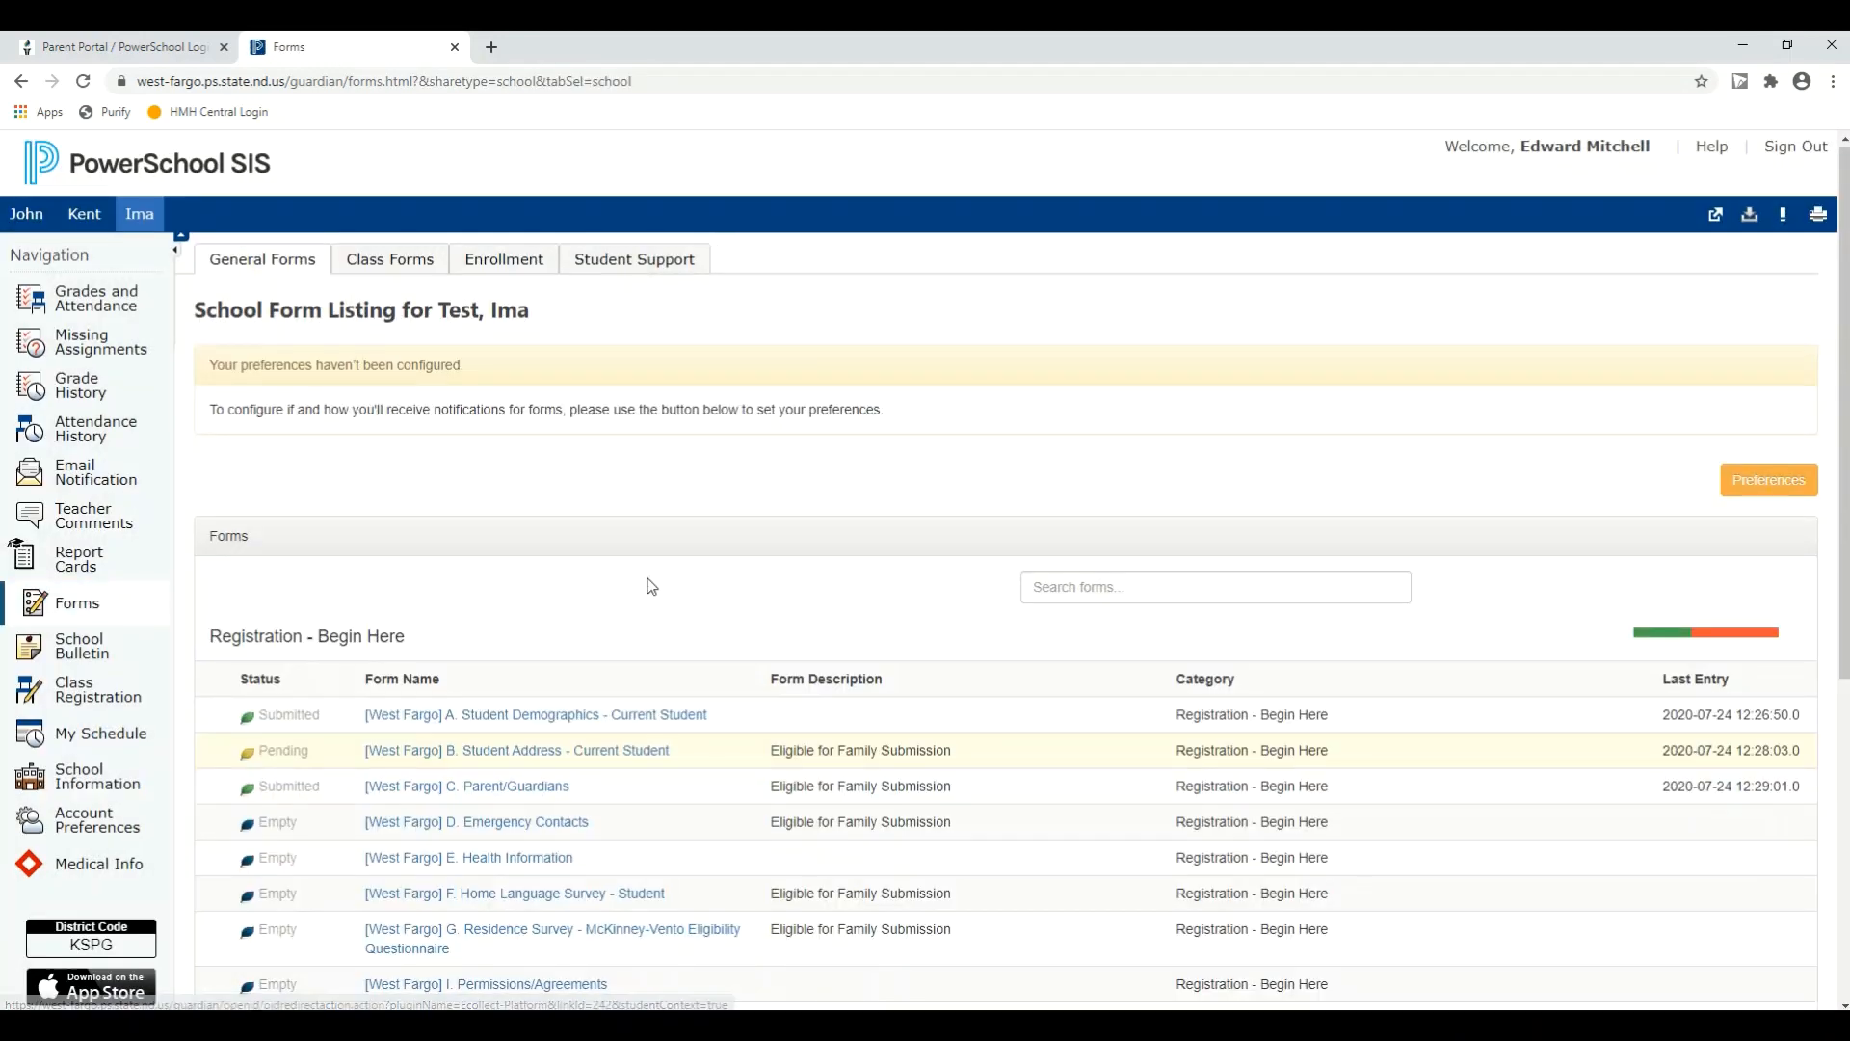
{"action": "scroll", "coordinate": [650, 585], "scroll_direction": "down", "scroll_amount": 3}
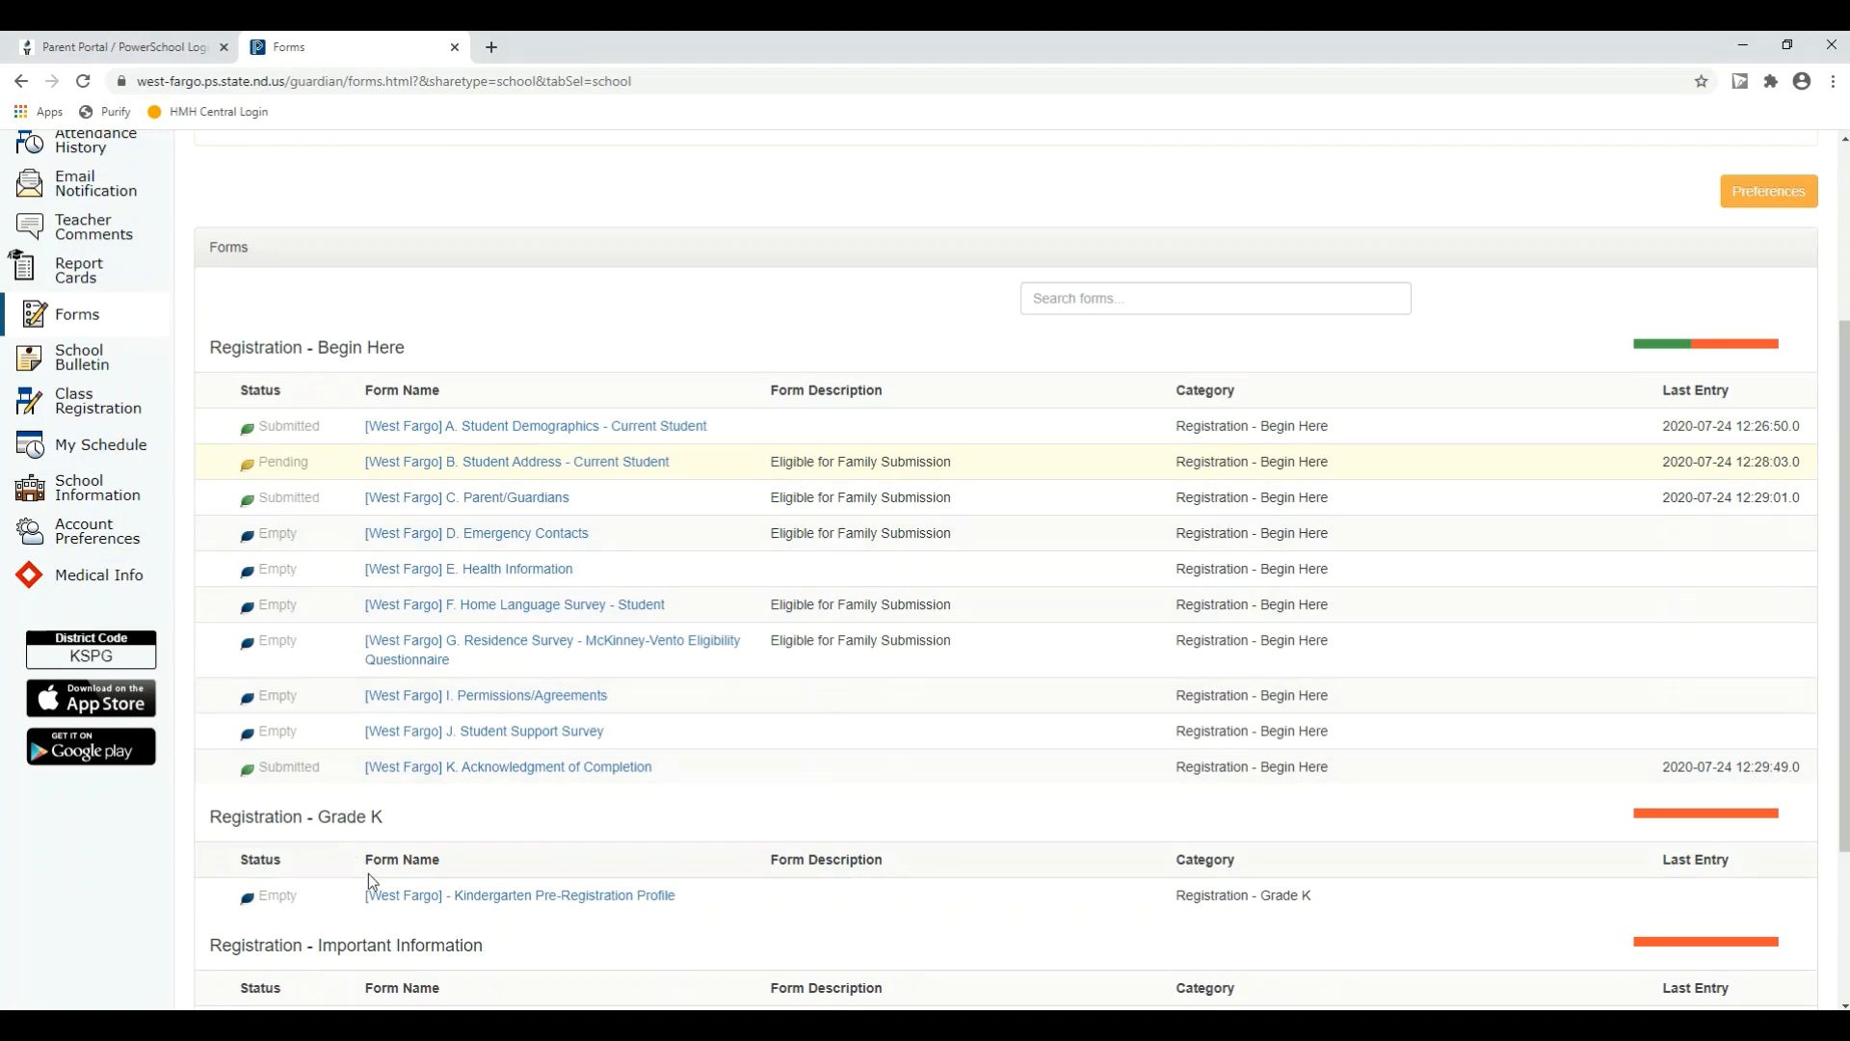
{"action": "scroll", "coordinate": [383, 874], "scroll_direction": "down", "scroll_amount": 2}
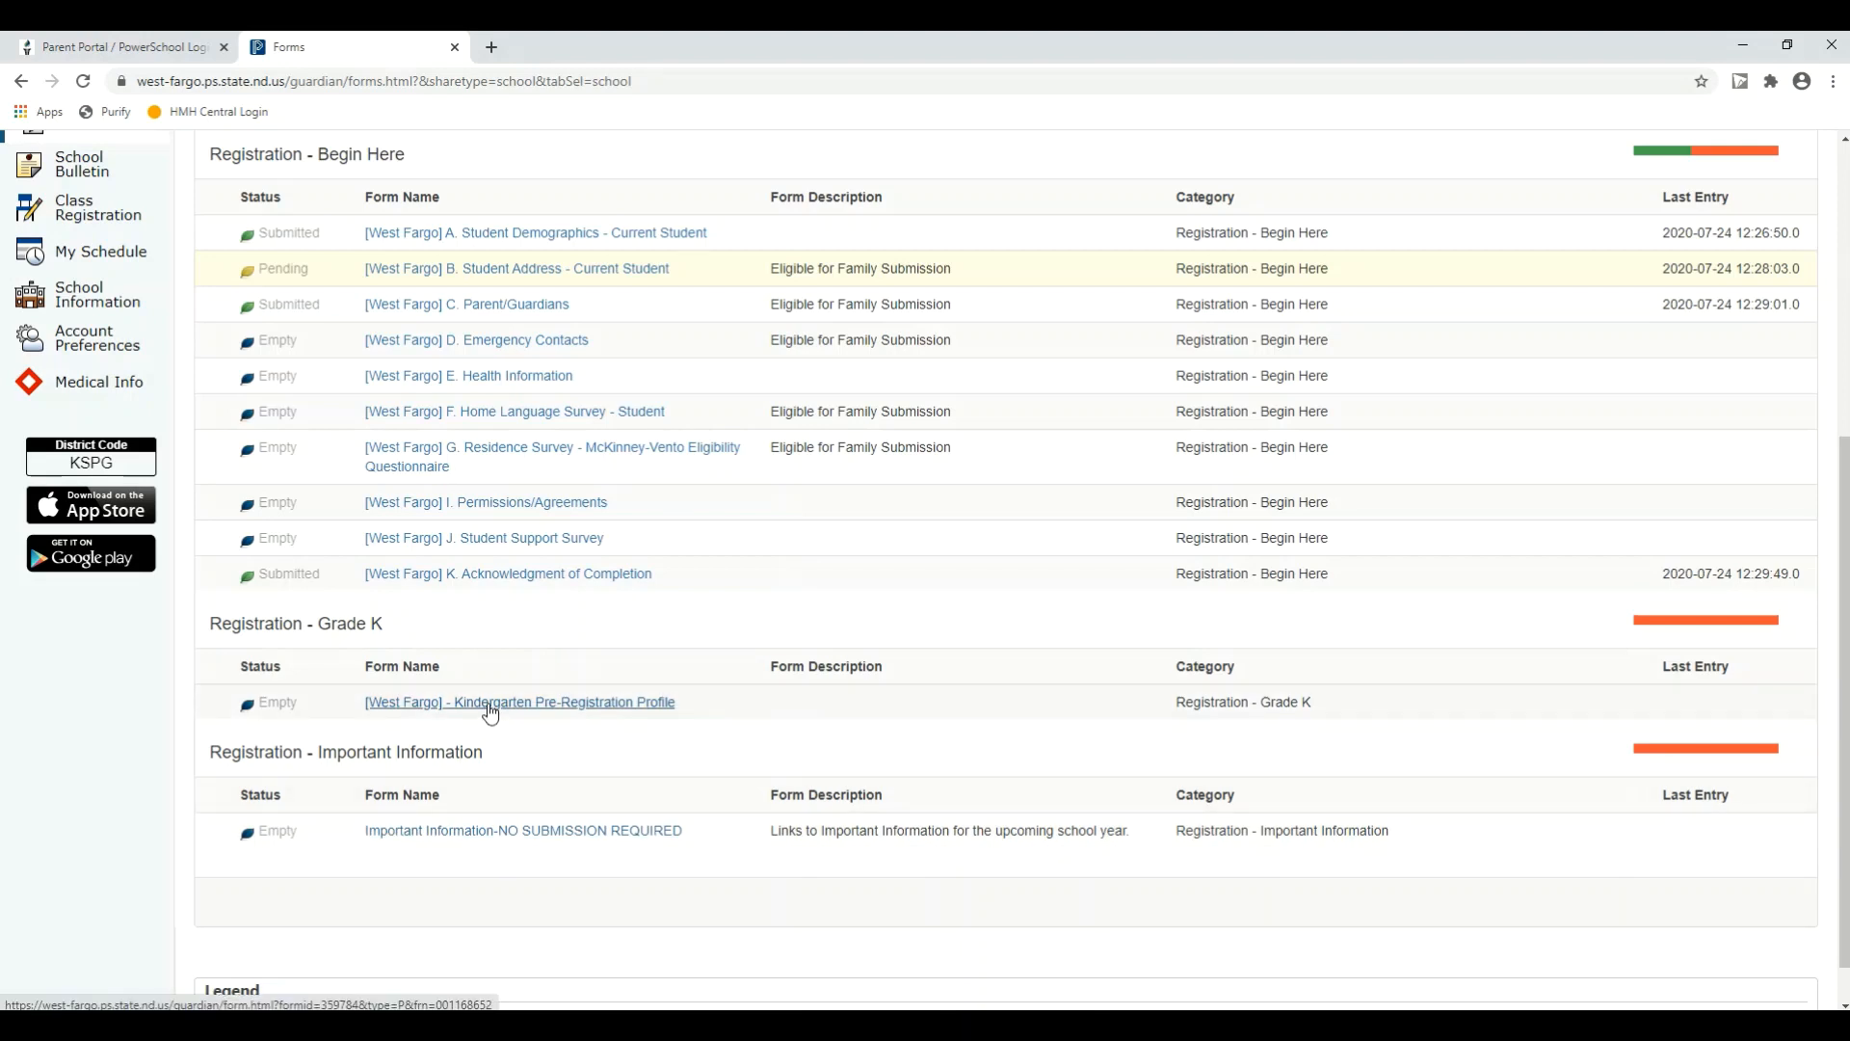
{"action": "scroll", "coordinate": [487, 716], "scroll_direction": "up", "scroll_amount": 1}
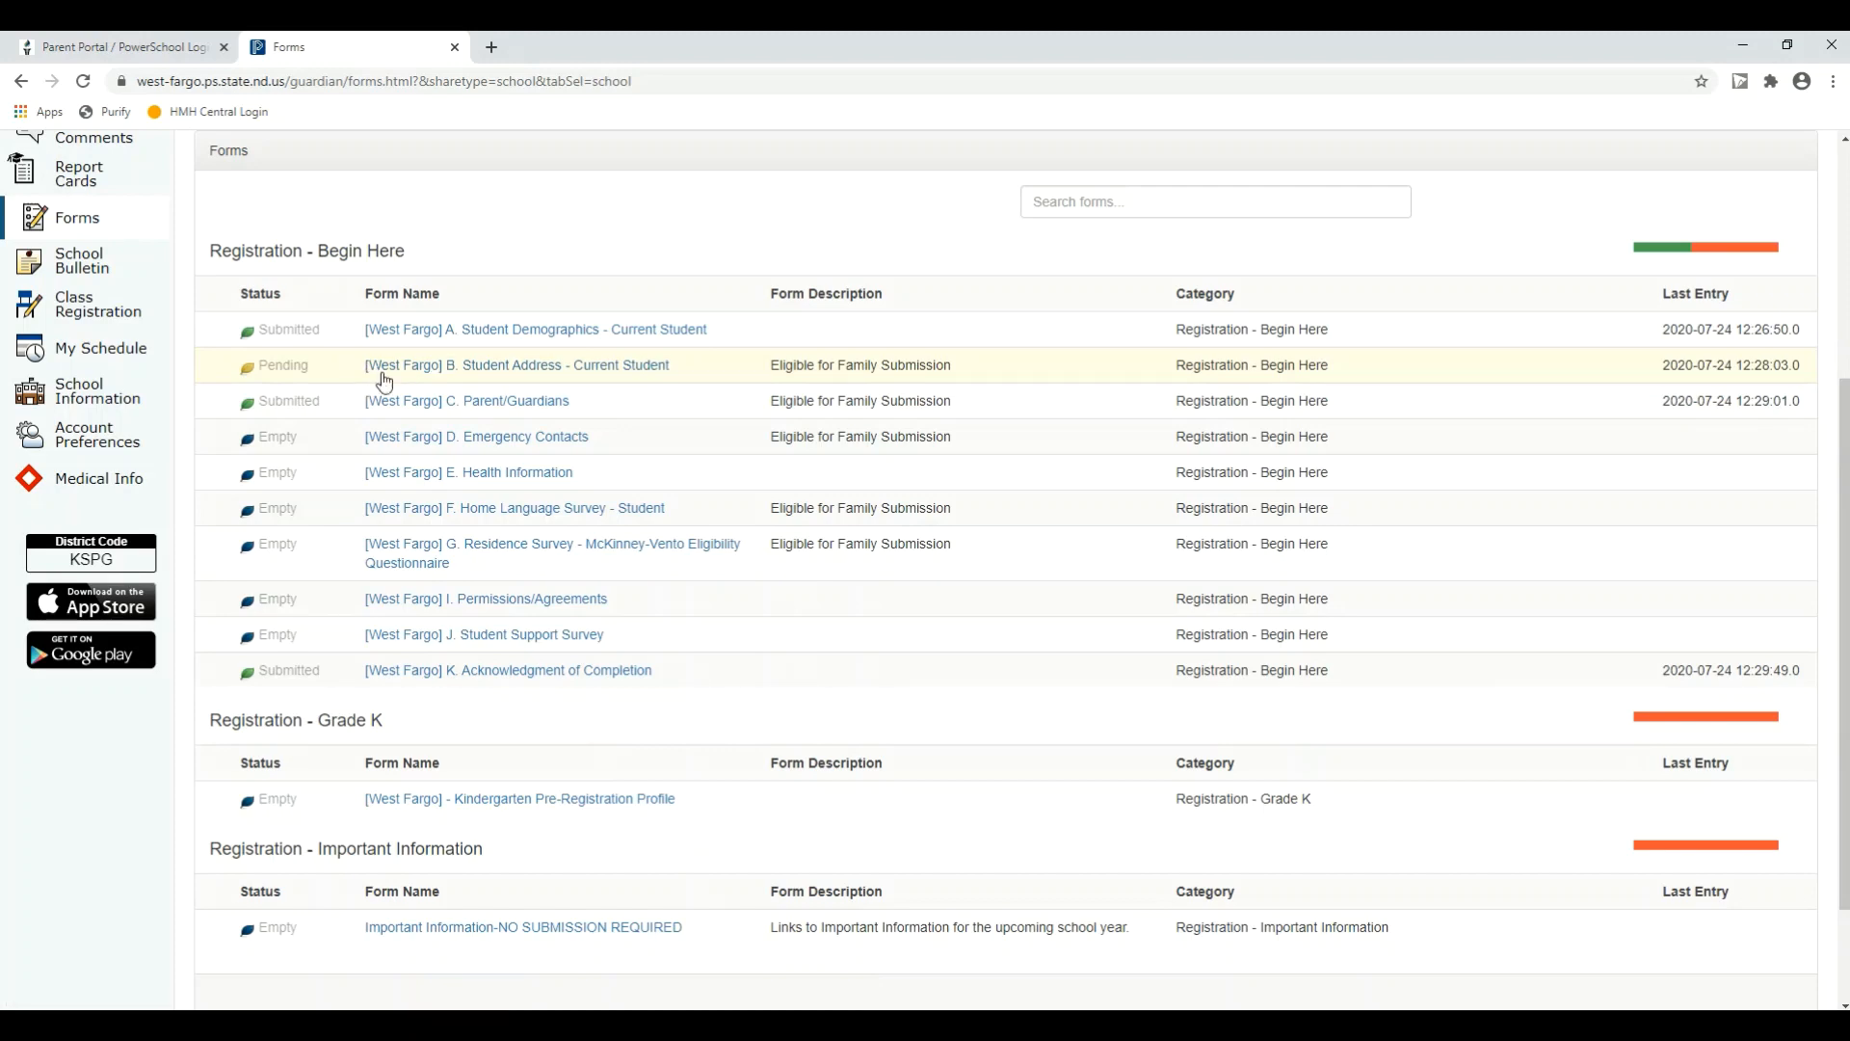
{"action": "scroll", "coordinate": [381, 373], "scroll_direction": "up", "scroll_amount": 1}
{"action": "scroll", "coordinate": [382, 373], "scroll_direction": "up", "scroll_amount": 3}
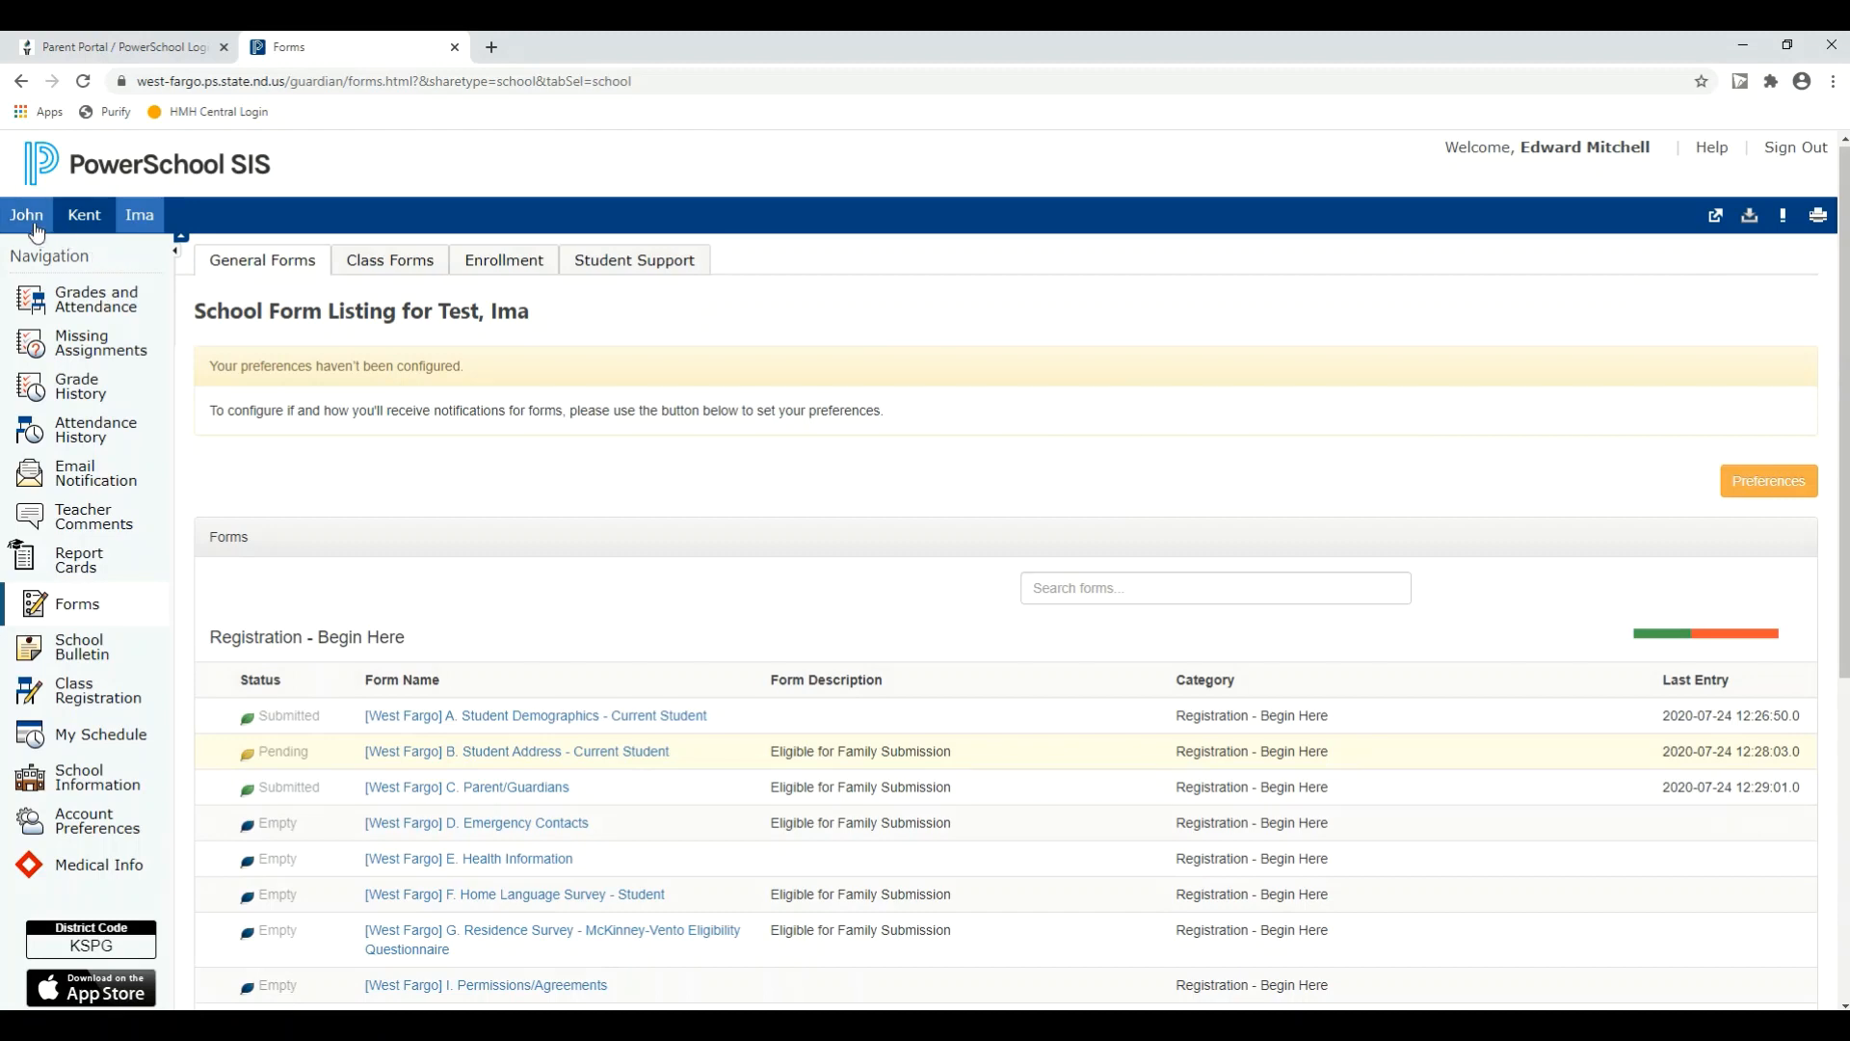
Step: Switch to the family's first student and bring up that student's registration form listing
{"action": "left_click", "coordinate": [34, 231]}
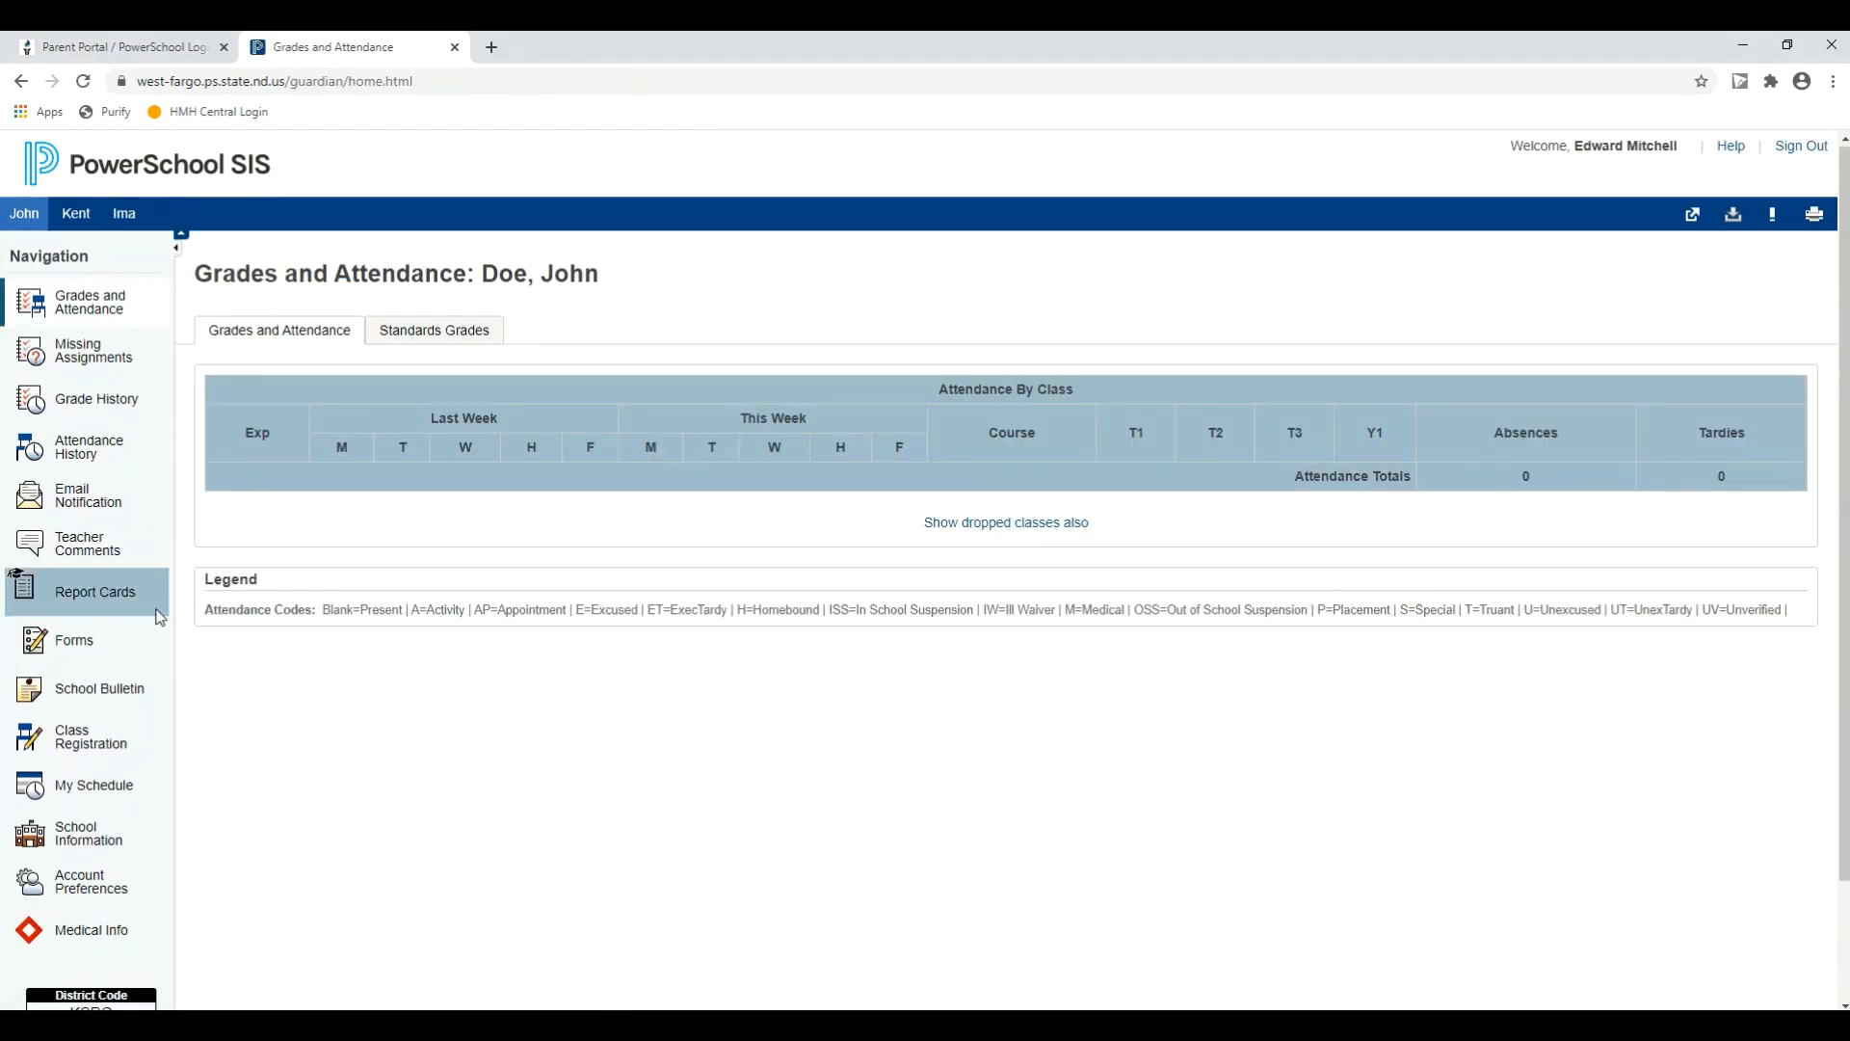
{"action": "left_click", "coordinate": [68, 640]}
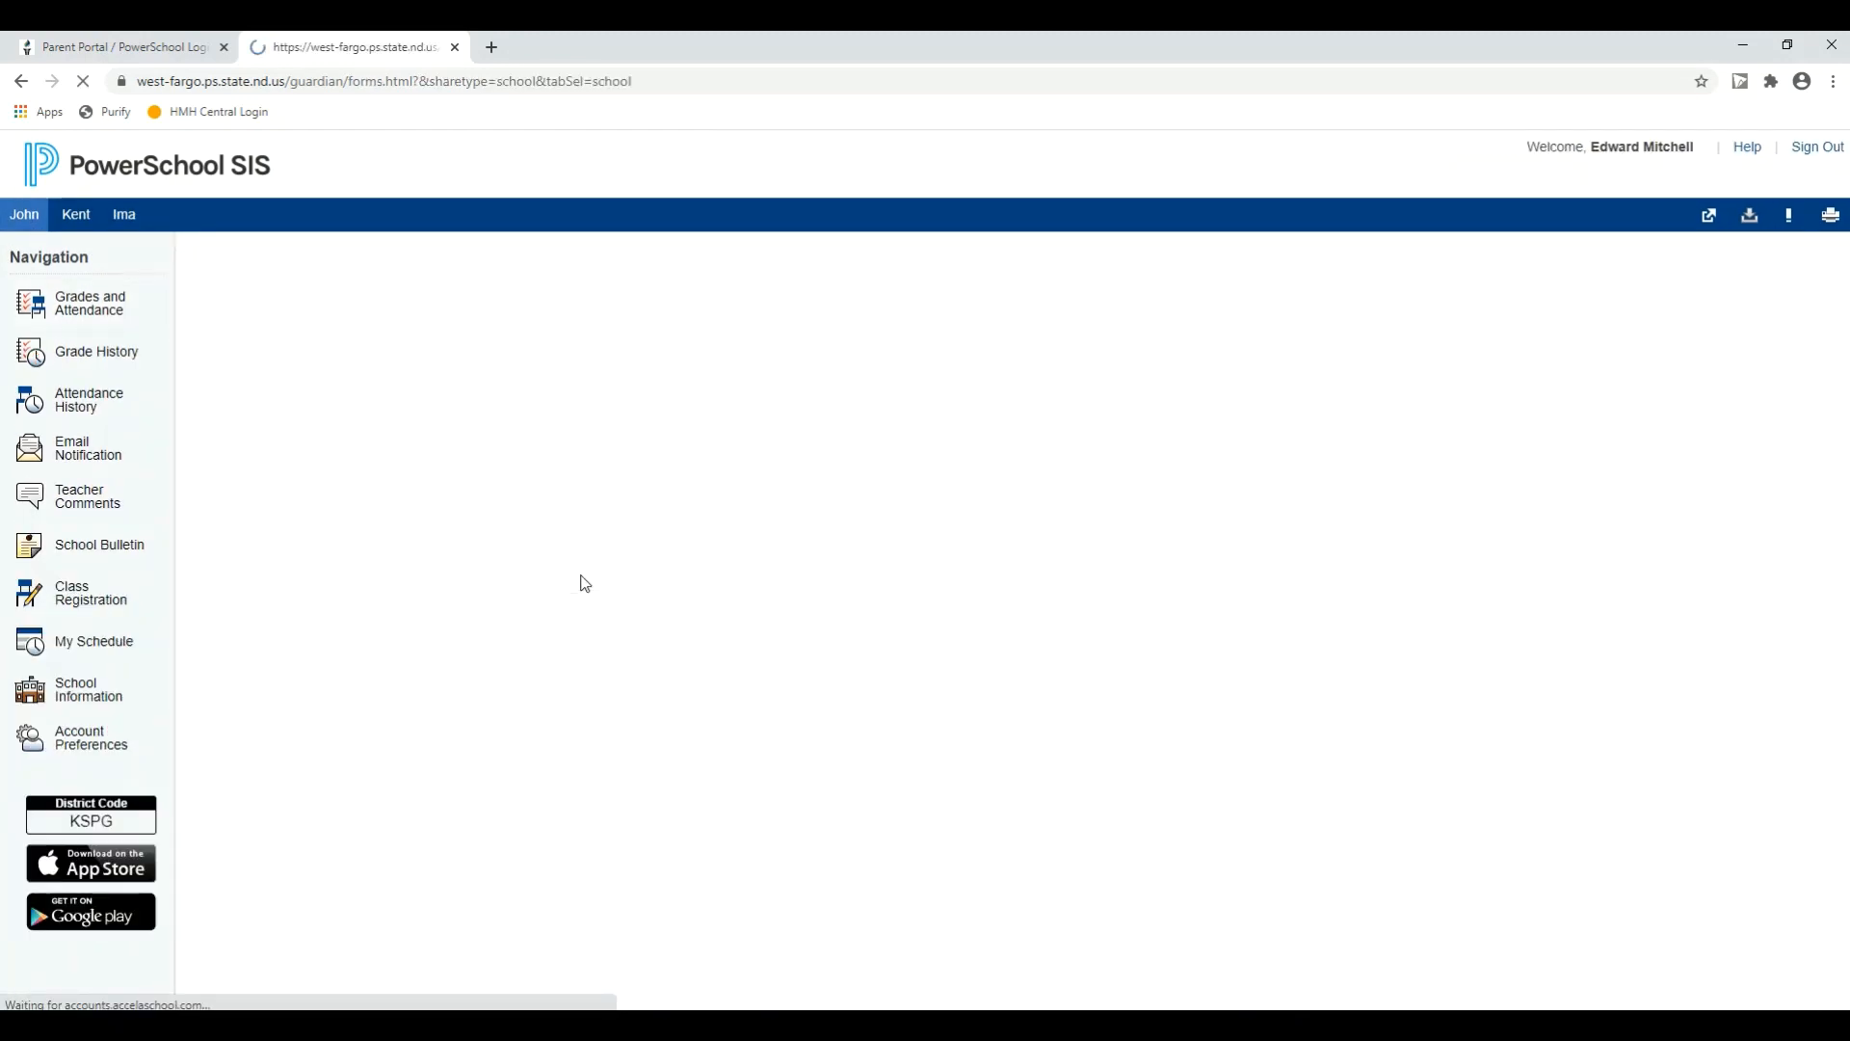
{"action": "scroll", "coordinate": [593, 569], "scroll_direction": "down", "scroll_amount": 3}
{"action": "scroll", "coordinate": [596, 563], "scroll_direction": "down", "scroll_amount": 1}
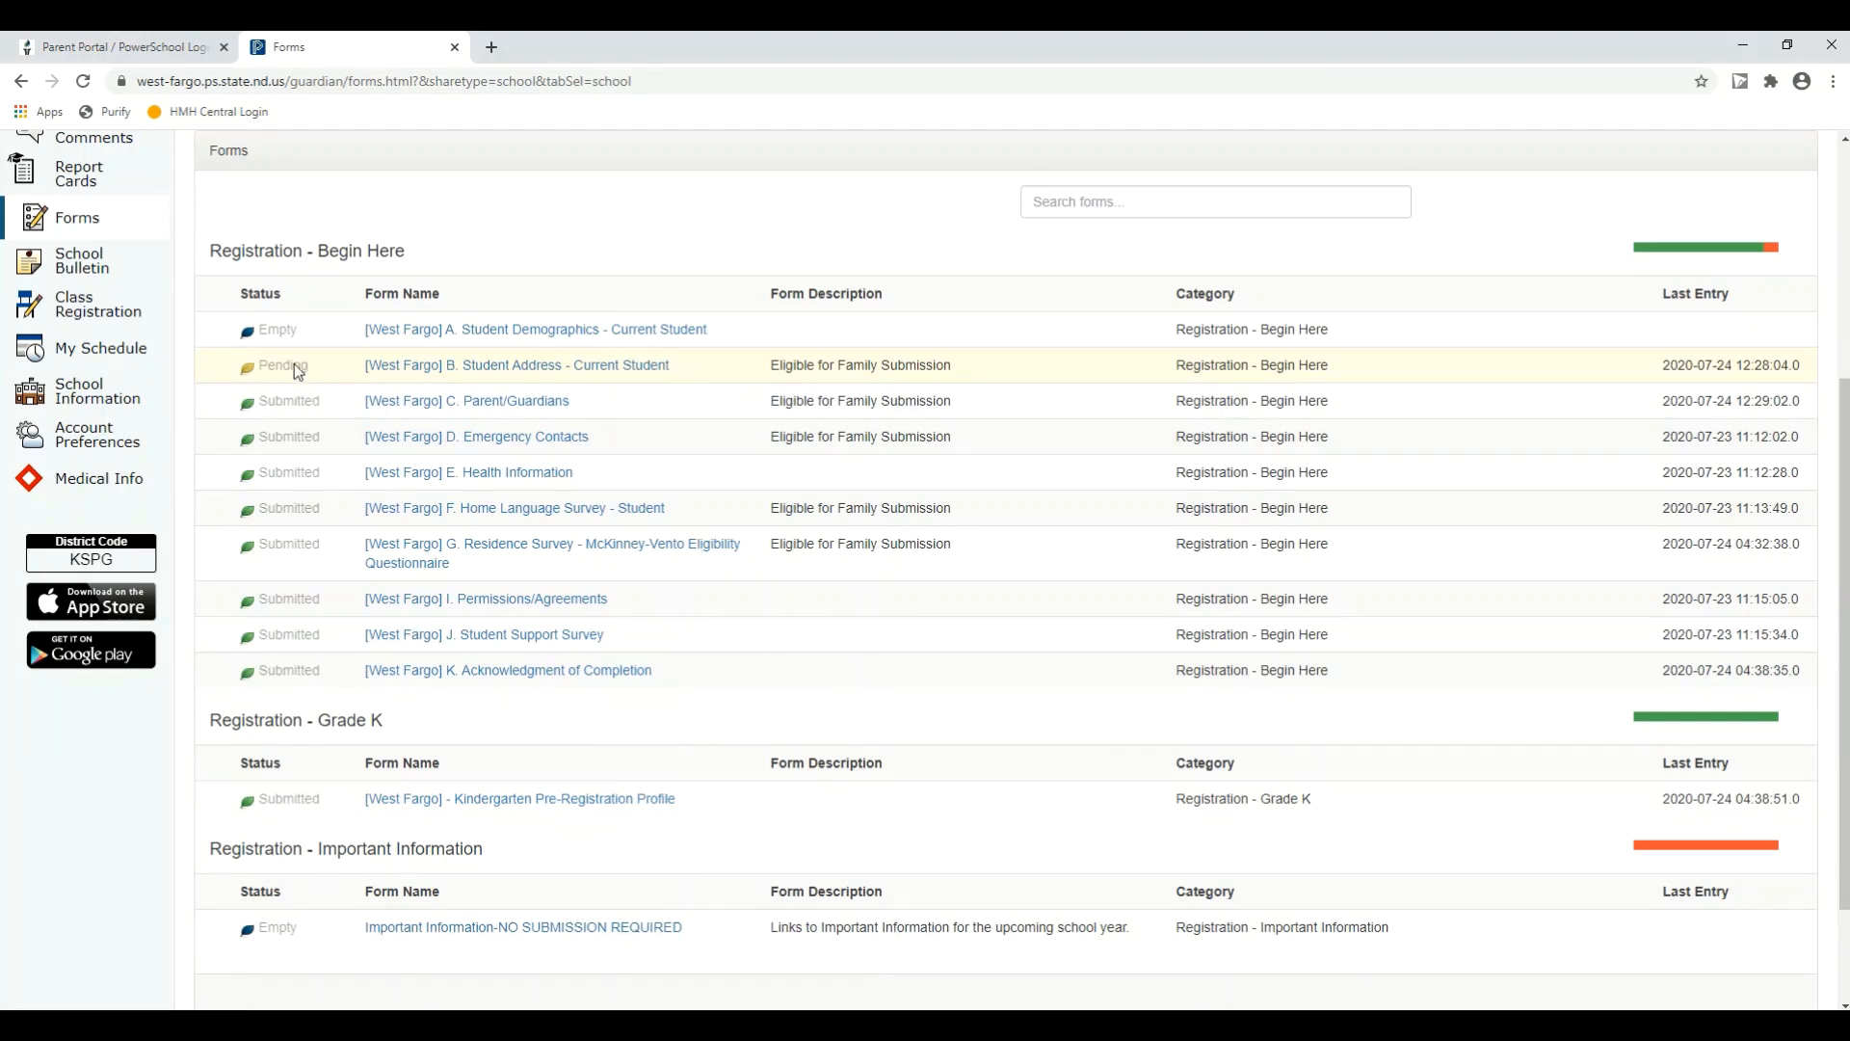
Step: Review and submit the A. Student Demographics form for the first student, and dismiss the notice on the B. Student Address form
{"action": "left_click", "coordinate": [540, 331]}
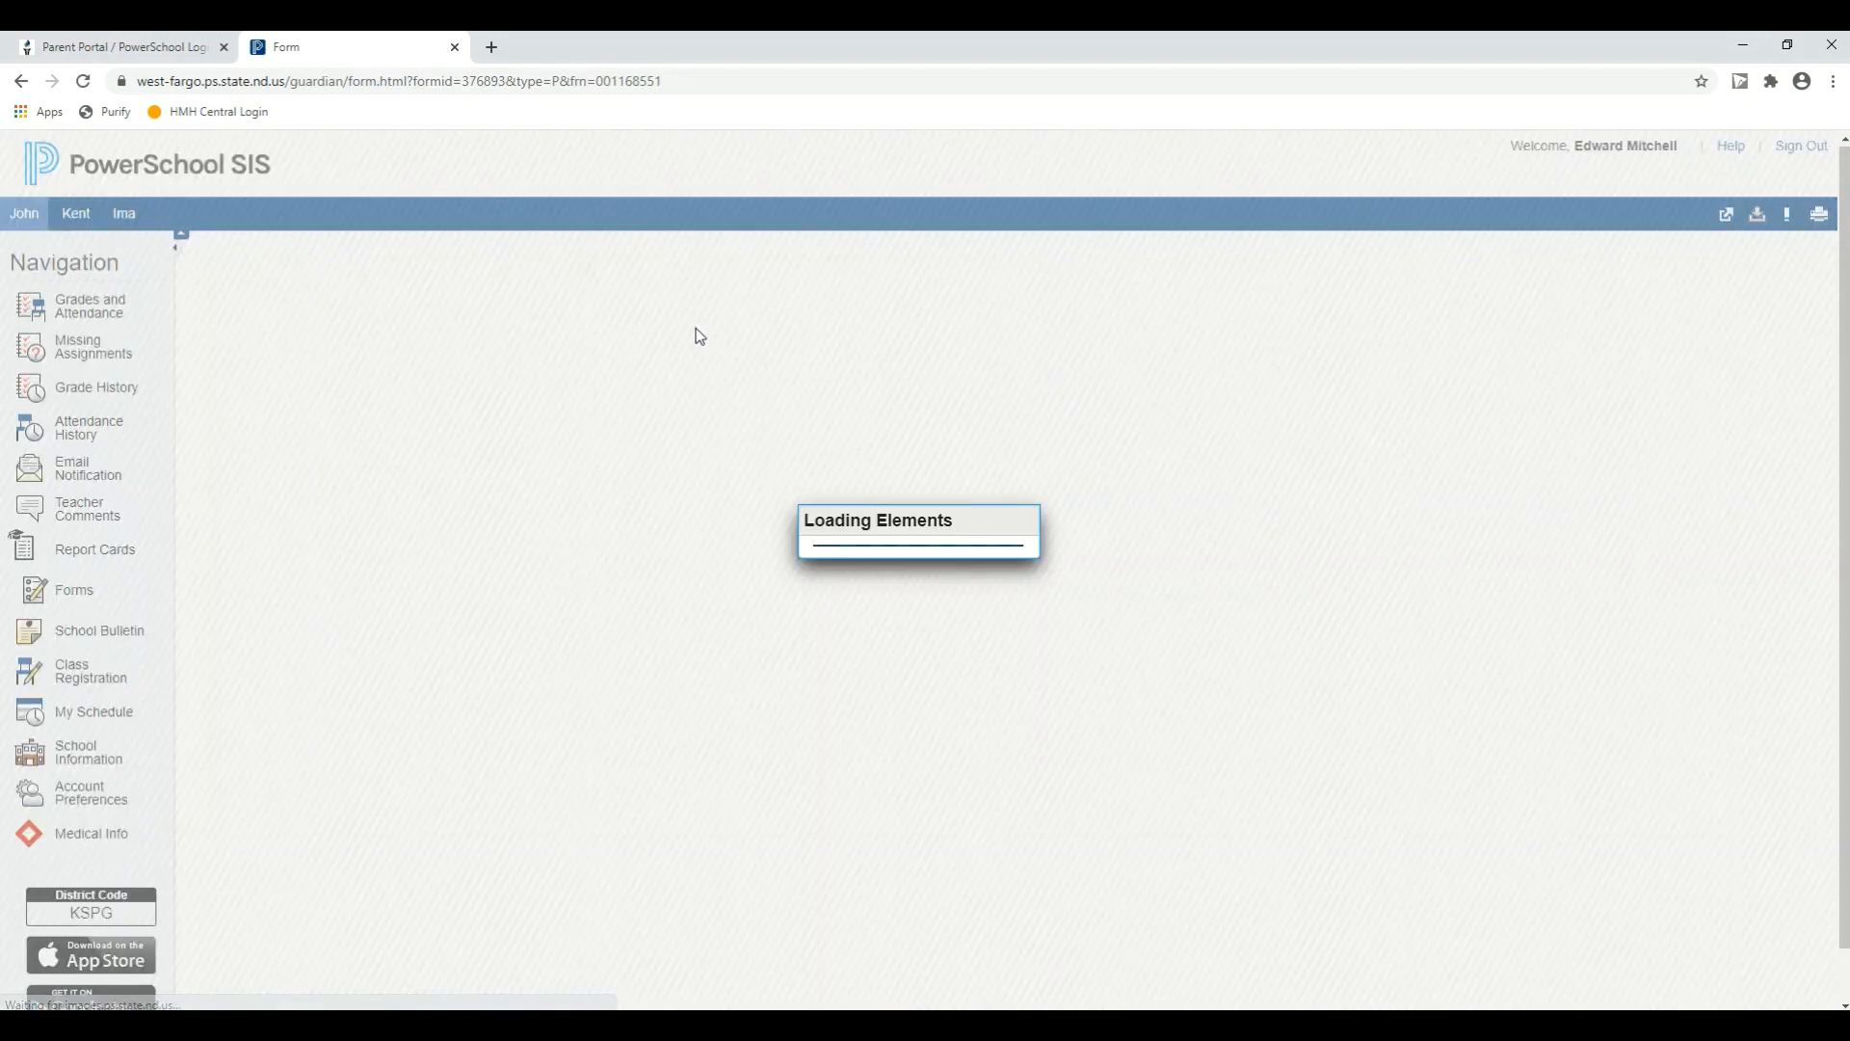
{"action": "scroll", "coordinate": [873, 426], "scroll_direction": "down", "scroll_amount": 7}
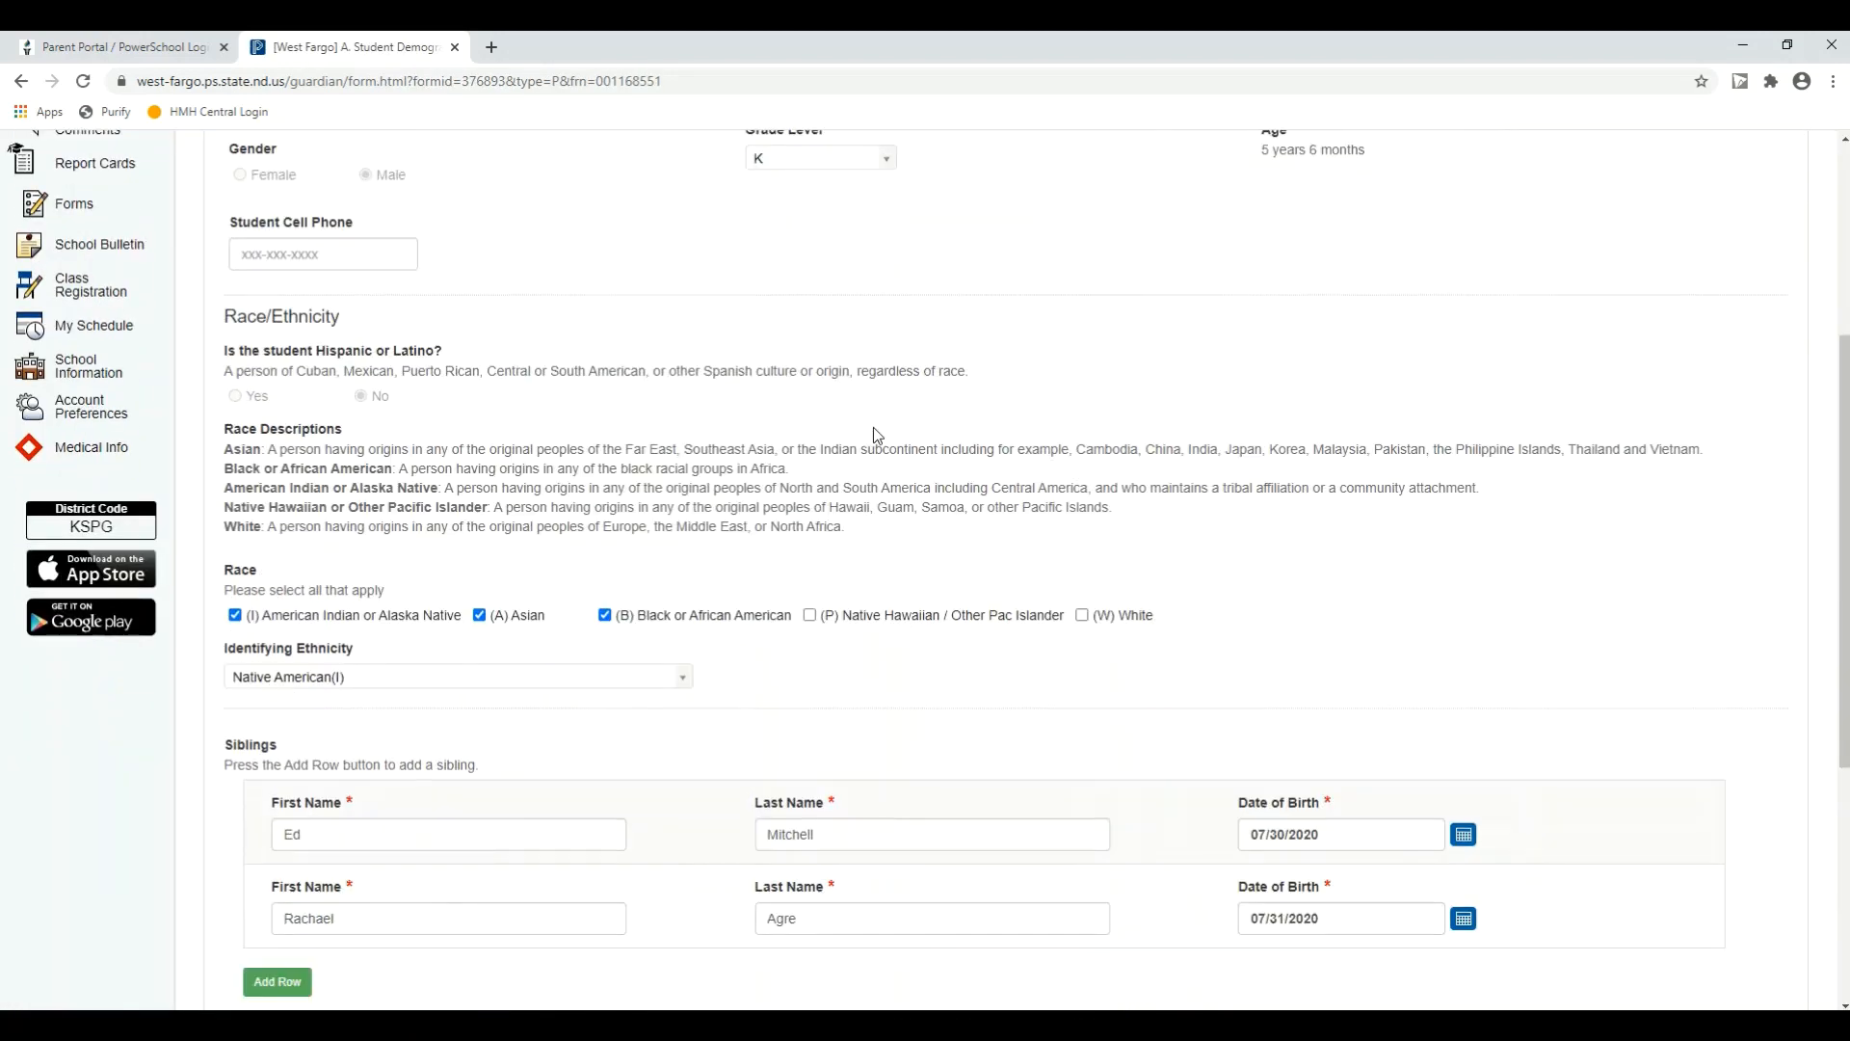
{"action": "scroll", "coordinate": [1725, 627], "scroll_direction": "down", "scroll_amount": 2}
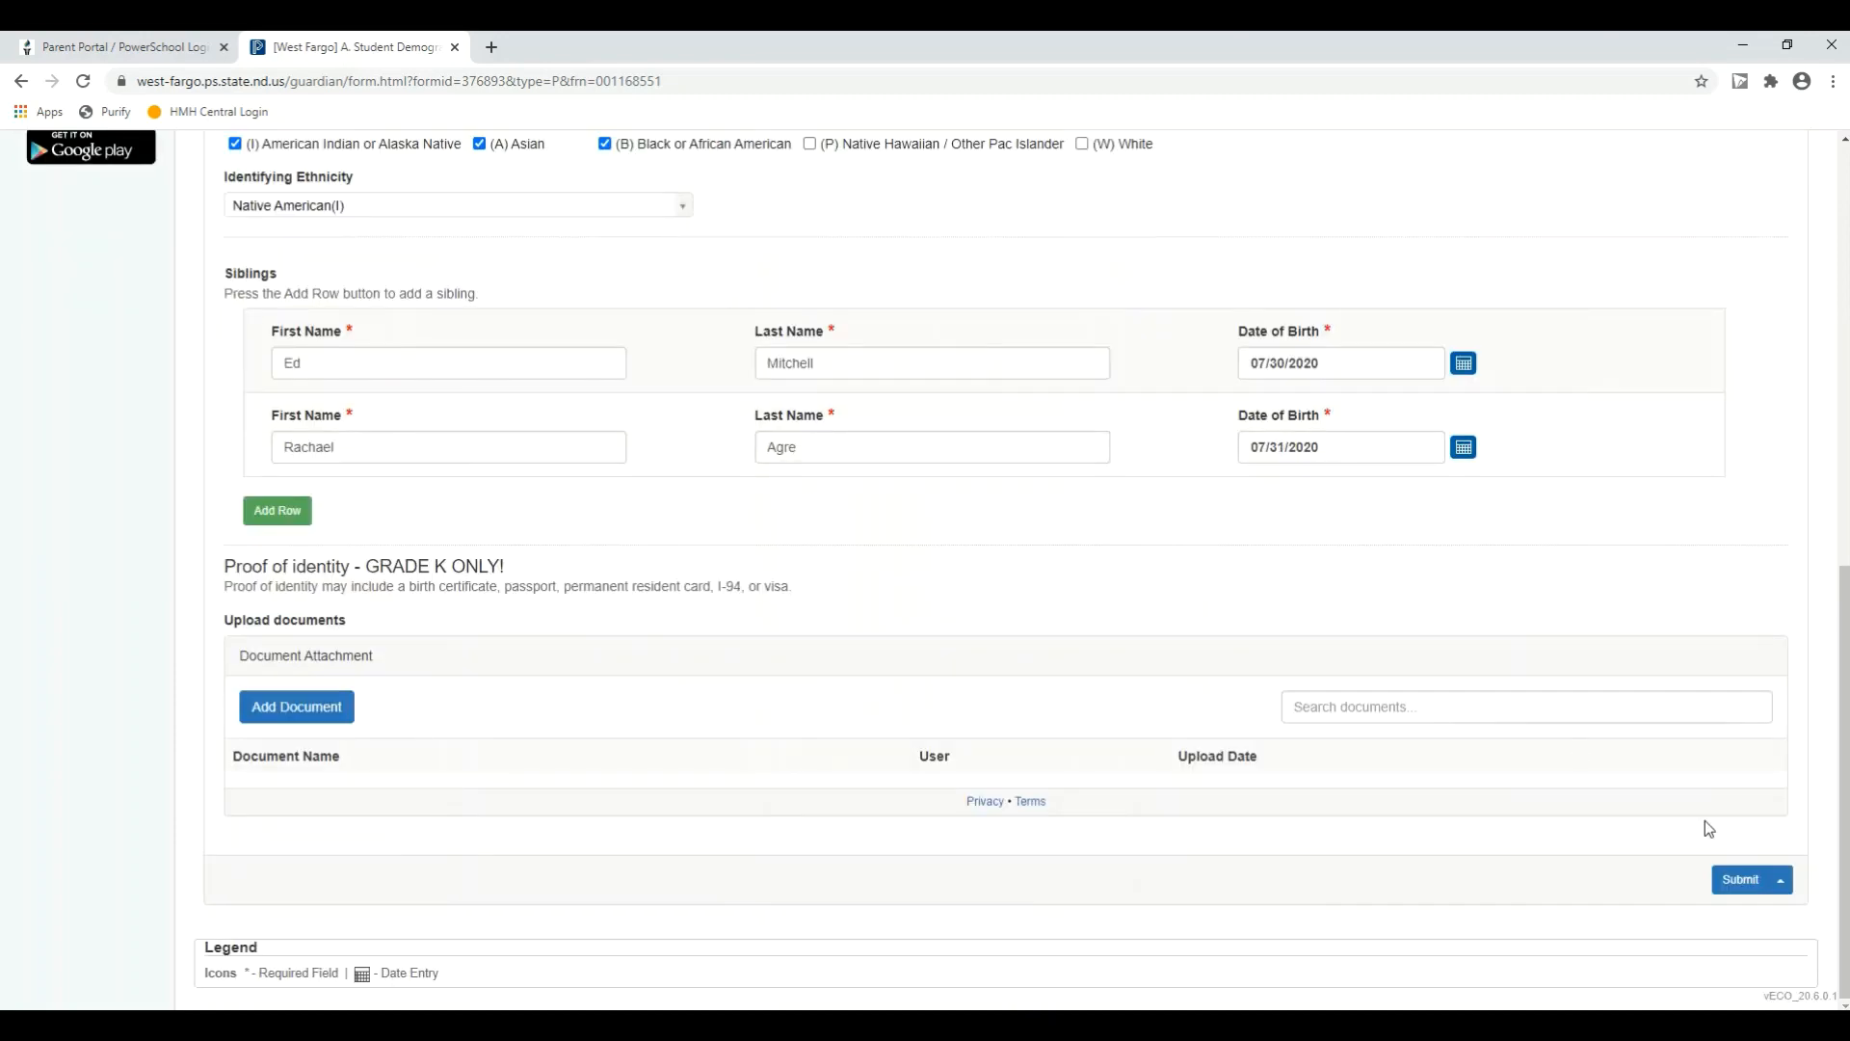
{"action": "left_click", "coordinate": [1740, 879]}
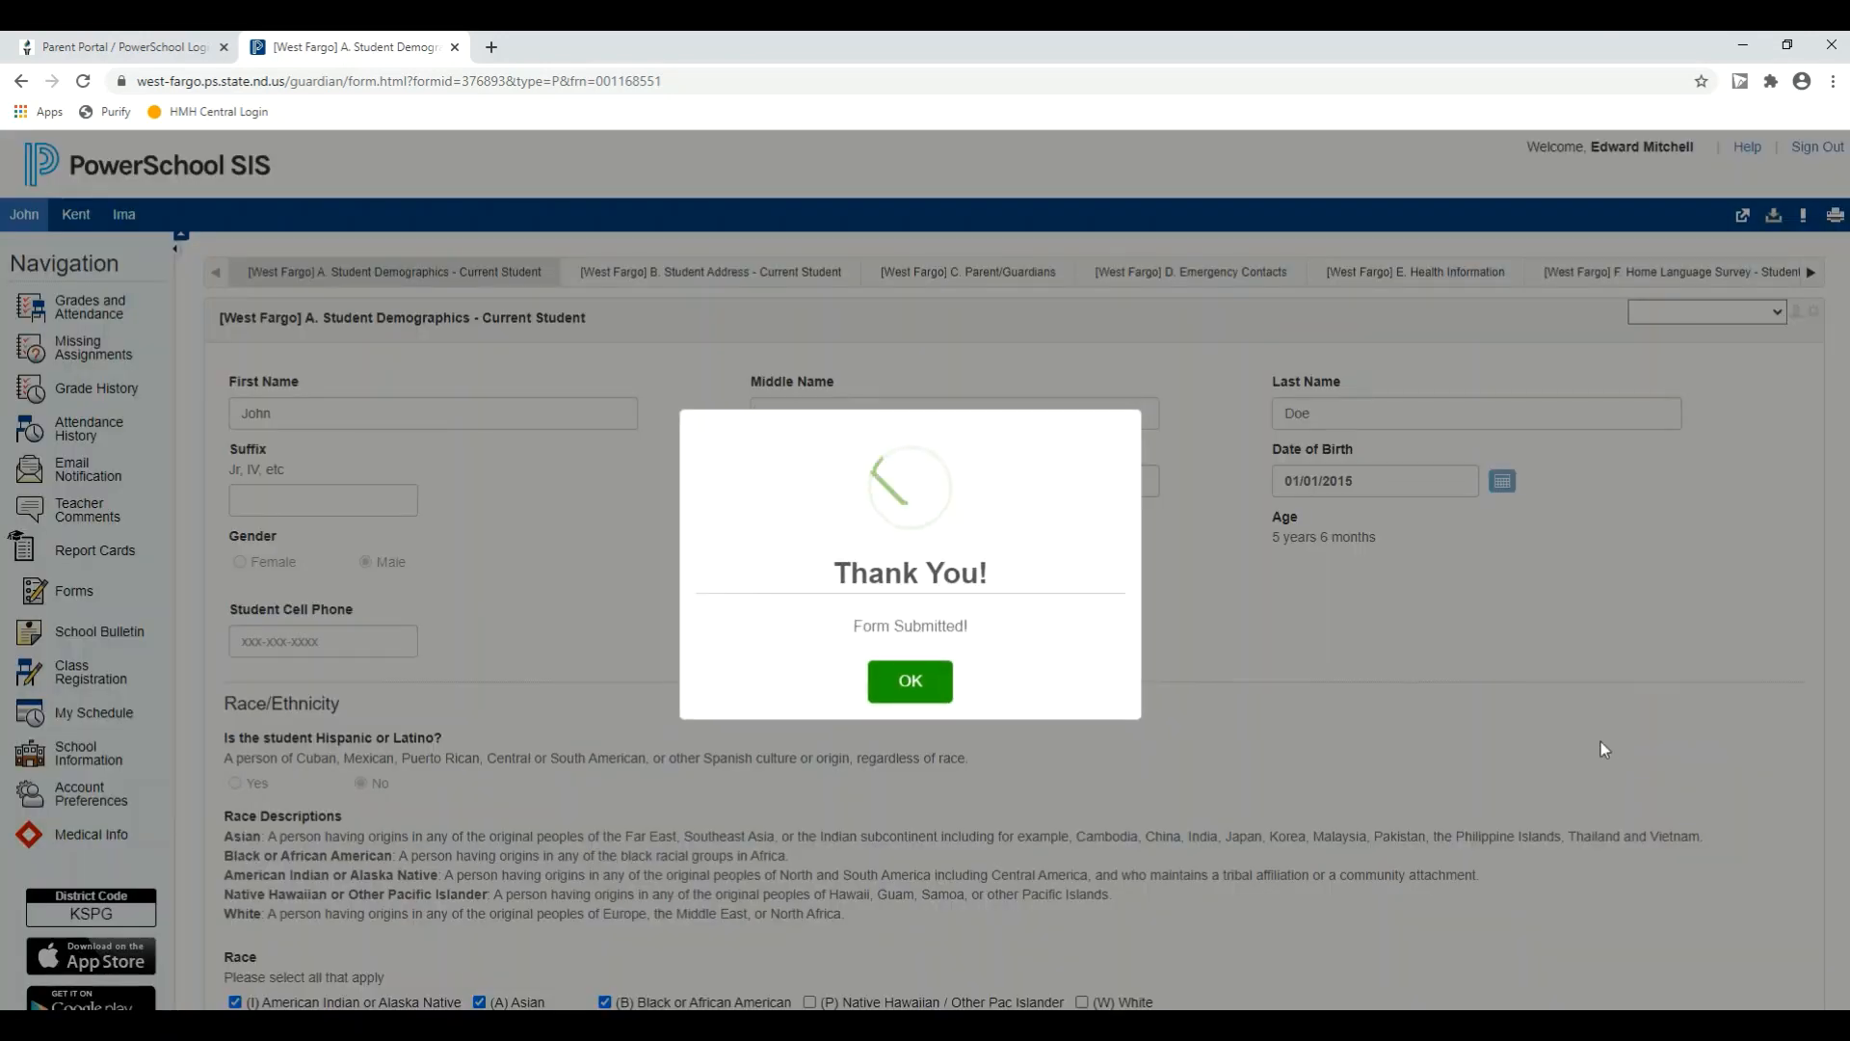
{"action": "left_click", "coordinate": [949, 686]}
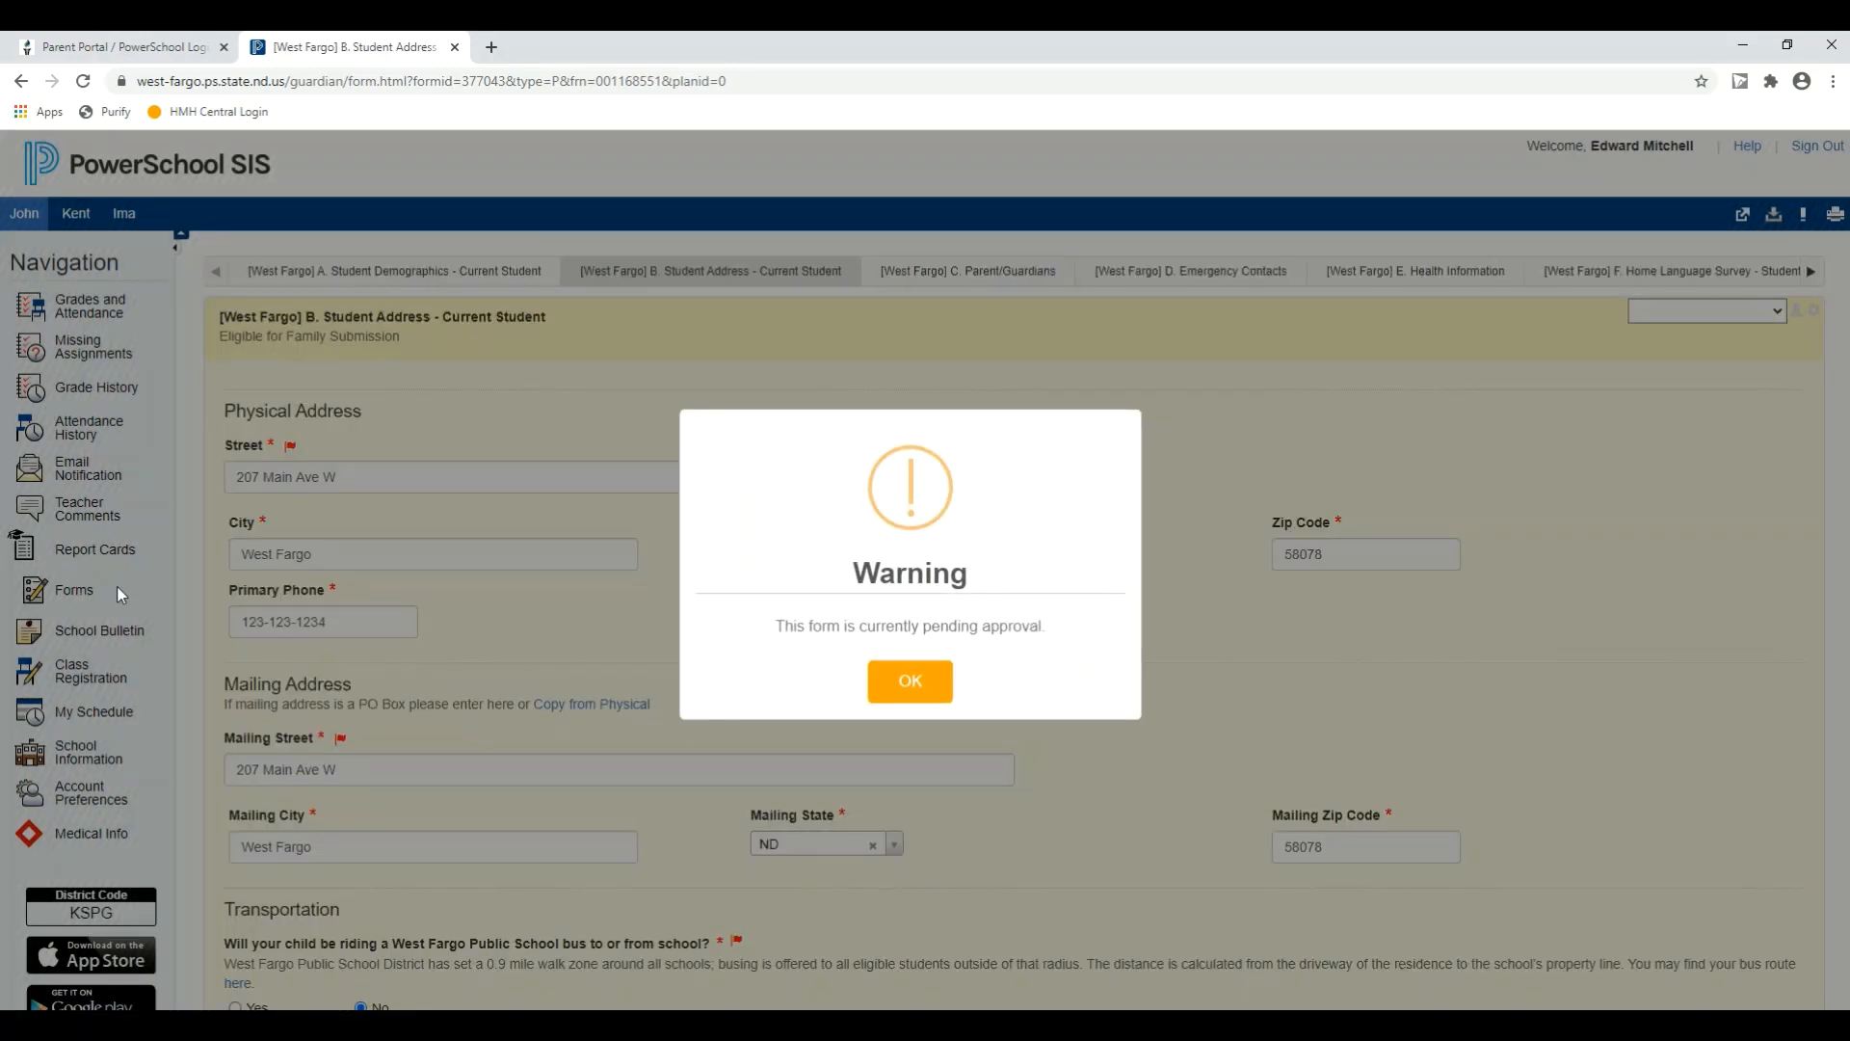
{"action": "left_click", "coordinate": [942, 682]}
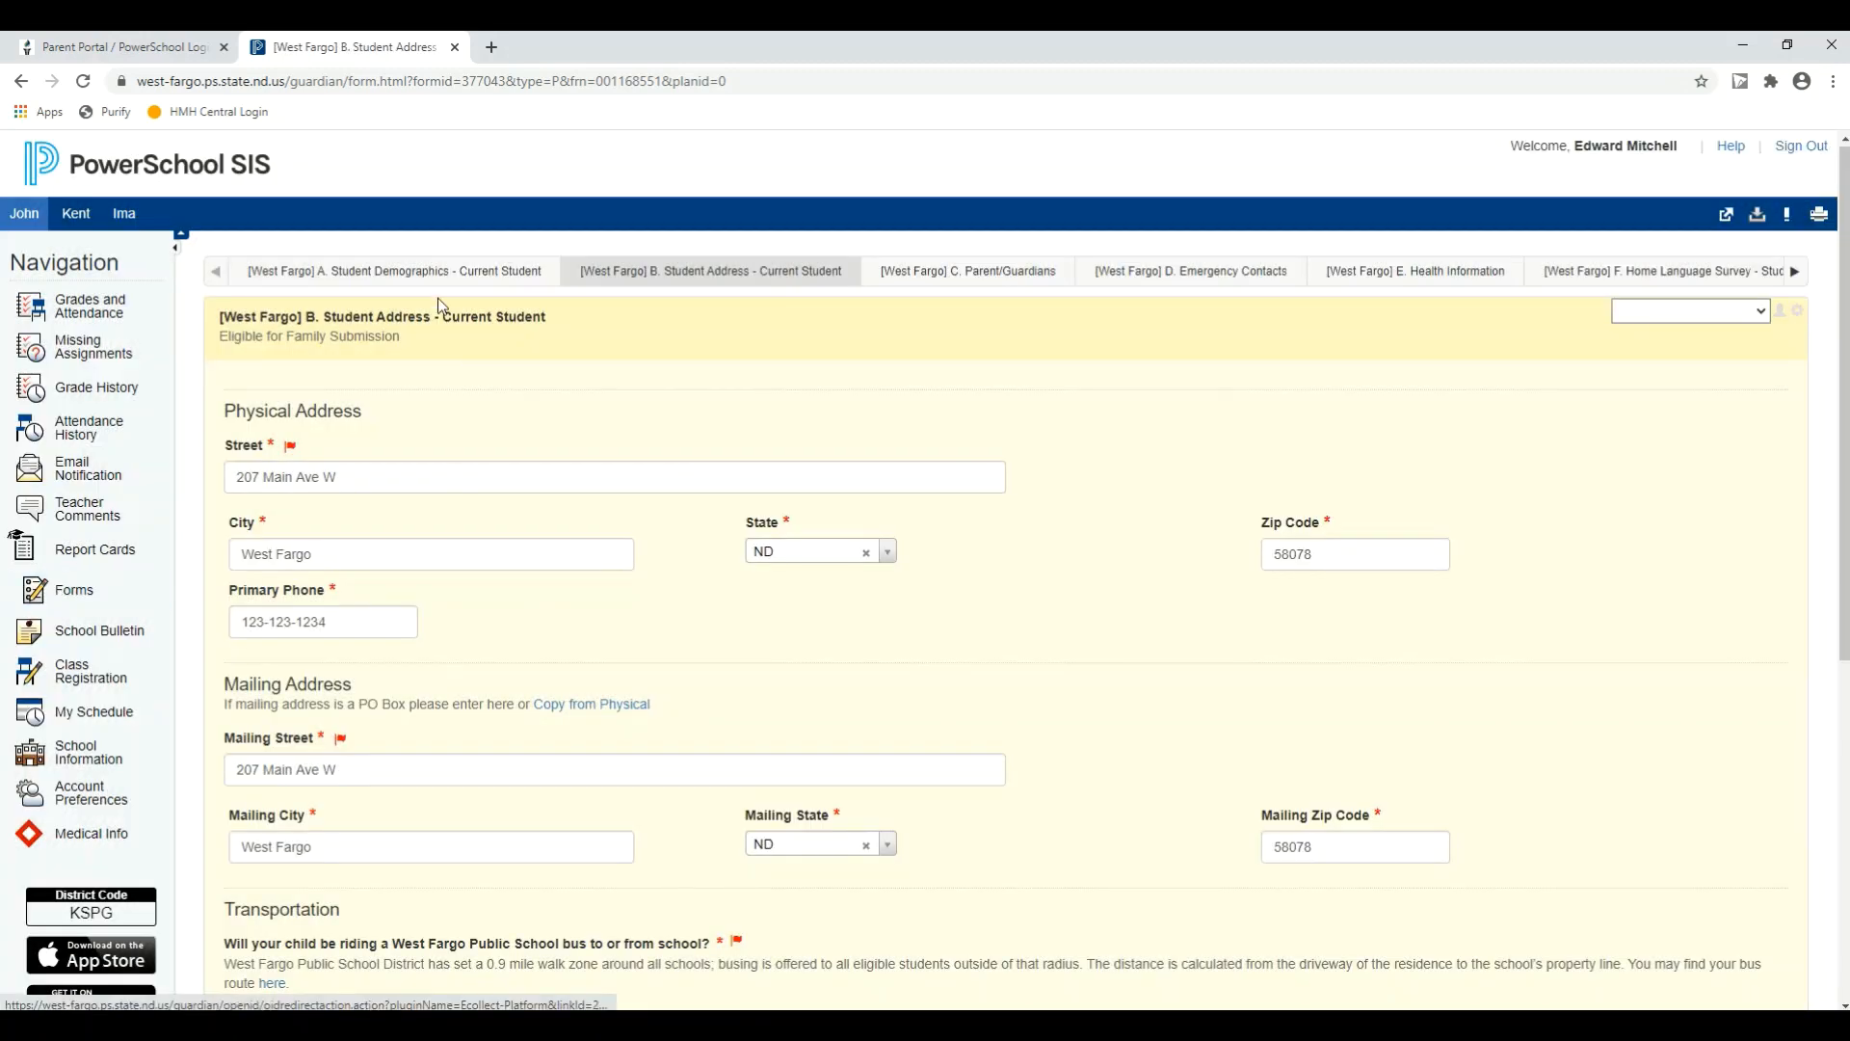
Step: Return to the first student's form listing and check the status of all registration forms
{"action": "left_click", "coordinate": [66, 591]}
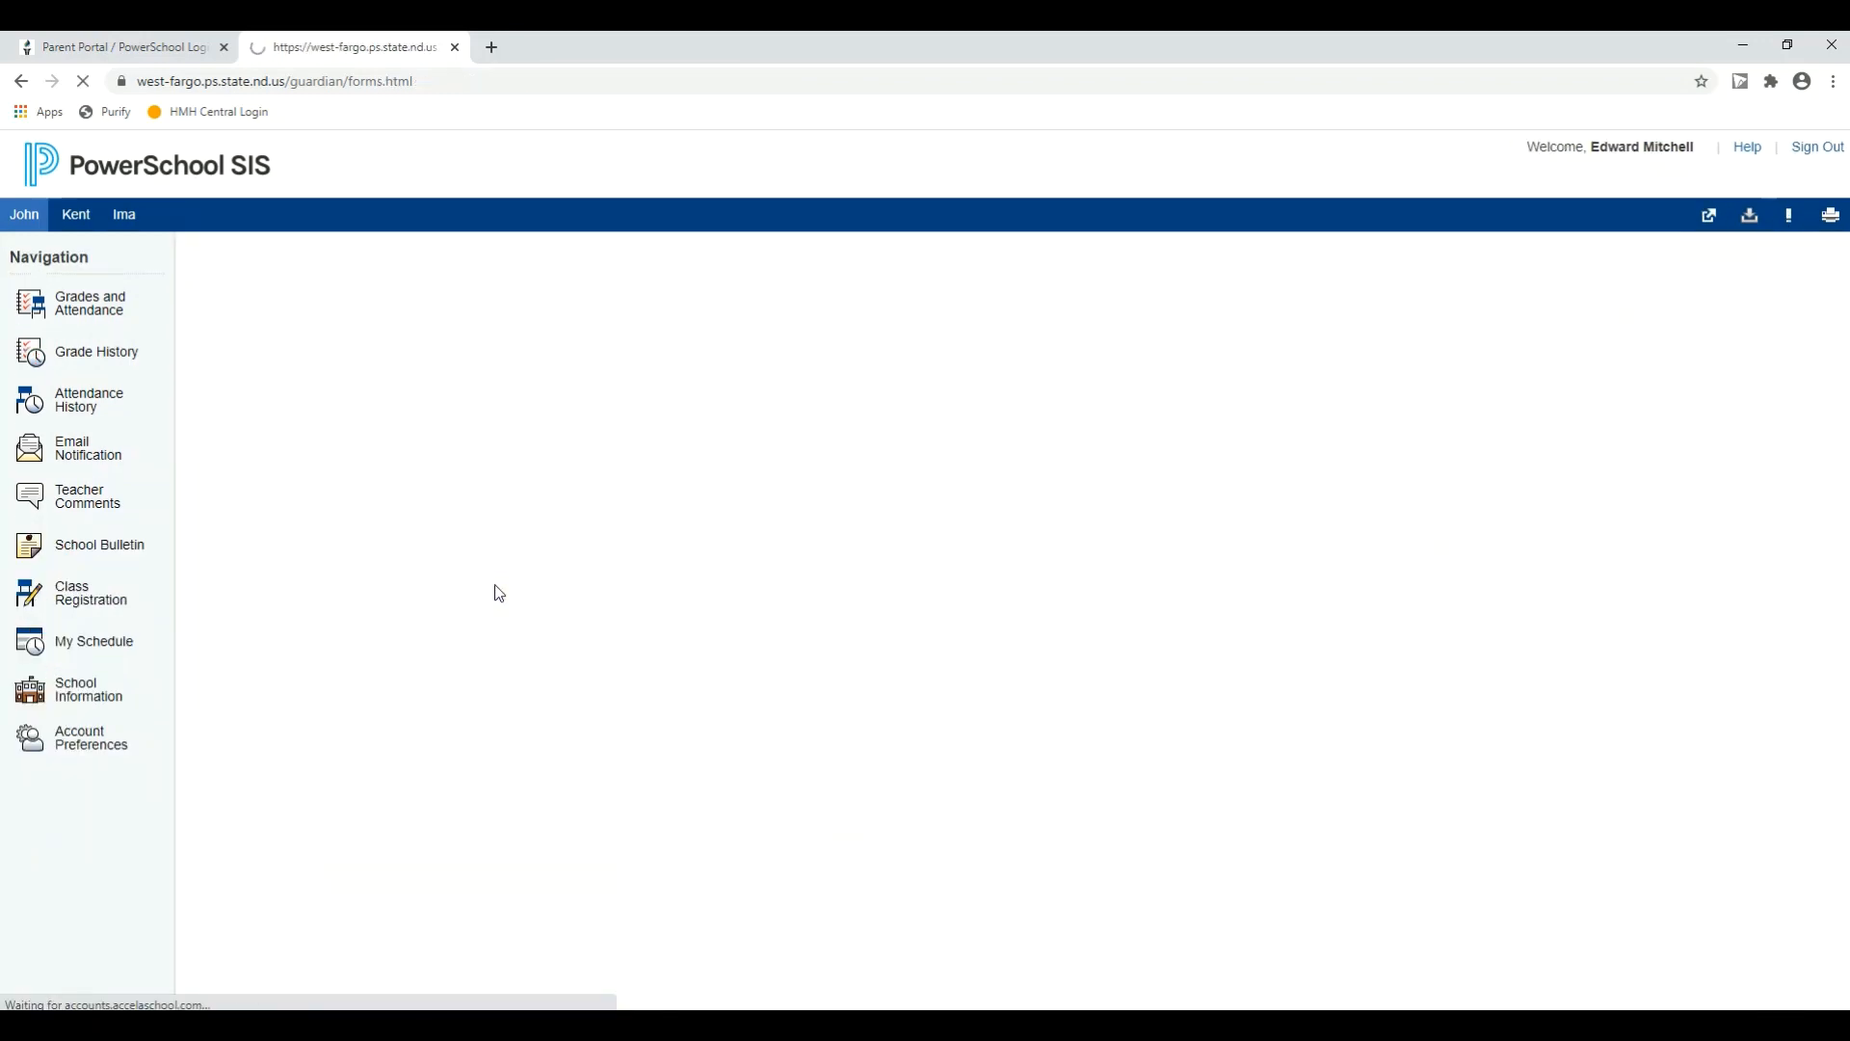
{"action": "scroll", "coordinate": [451, 651], "scroll_direction": "down", "scroll_amount": 2}
{"action": "scroll", "coordinate": [451, 650], "scroll_direction": "down", "scroll_amount": 2}
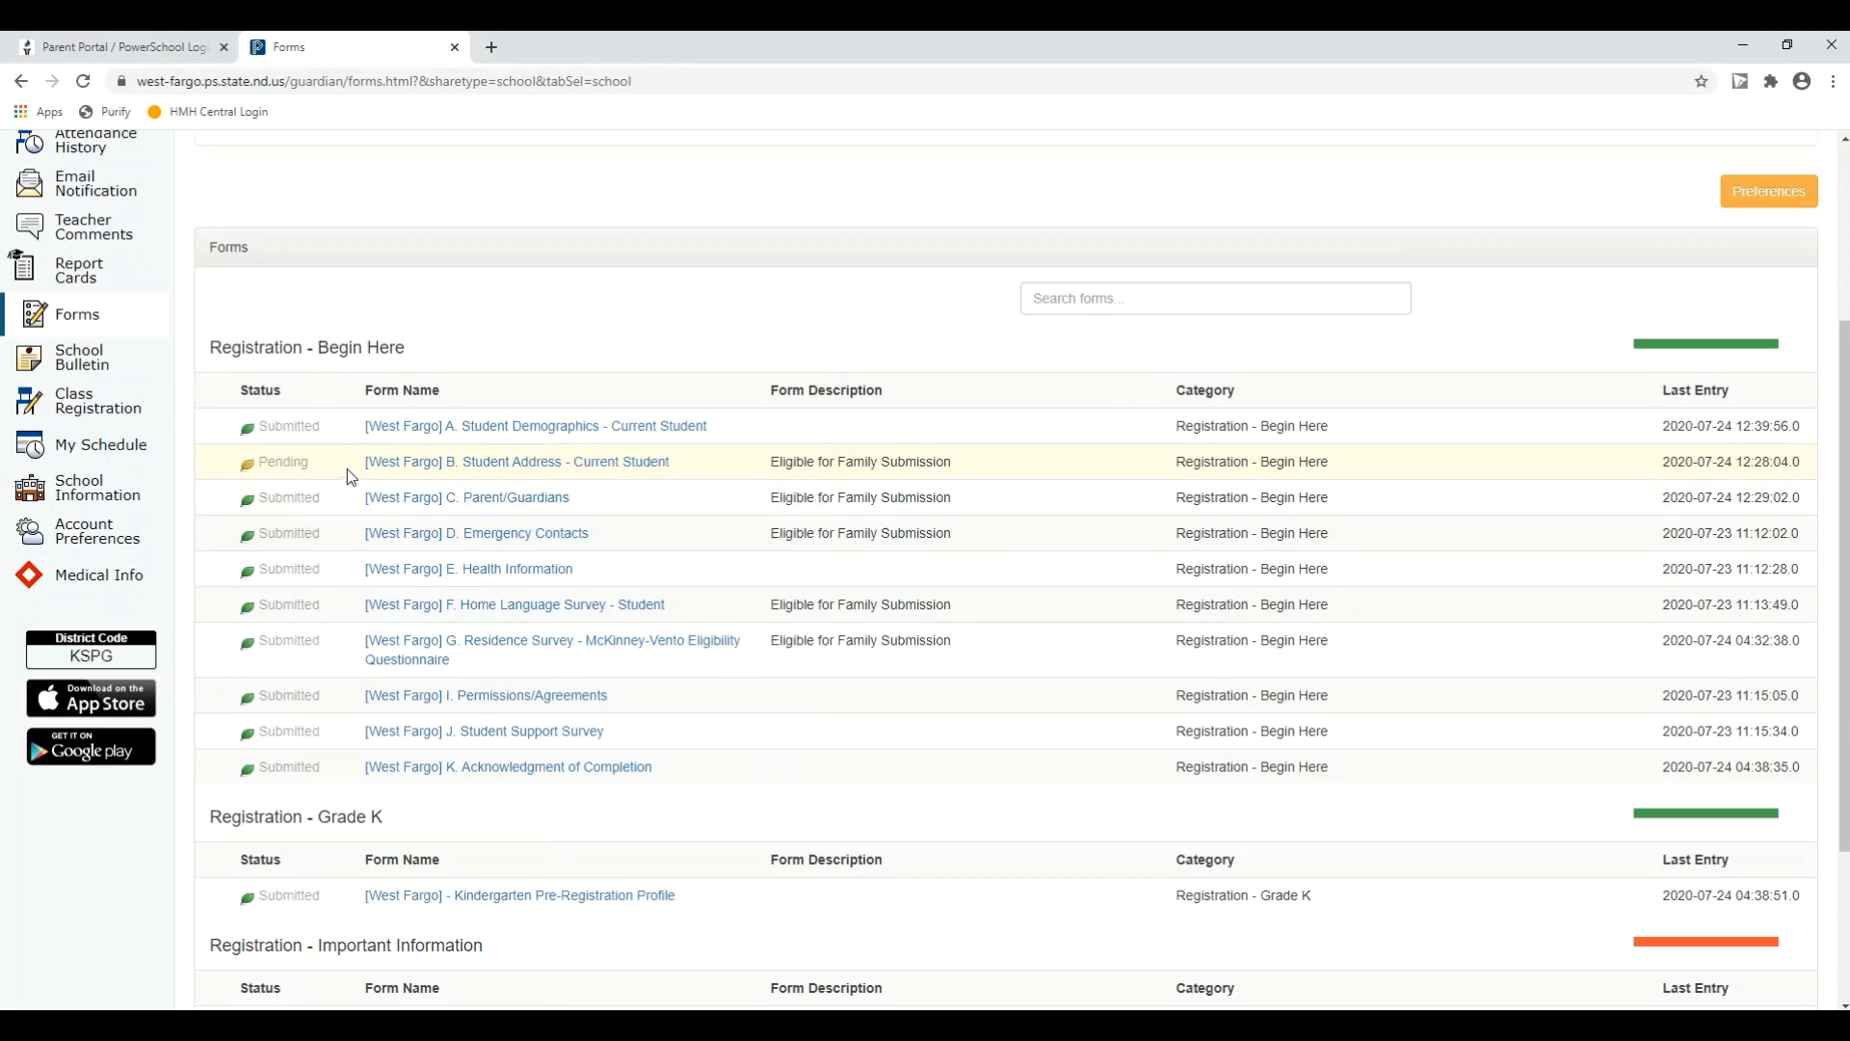
{"action": "scroll", "coordinate": [438, 644], "scroll_direction": "down", "scroll_amount": 3}
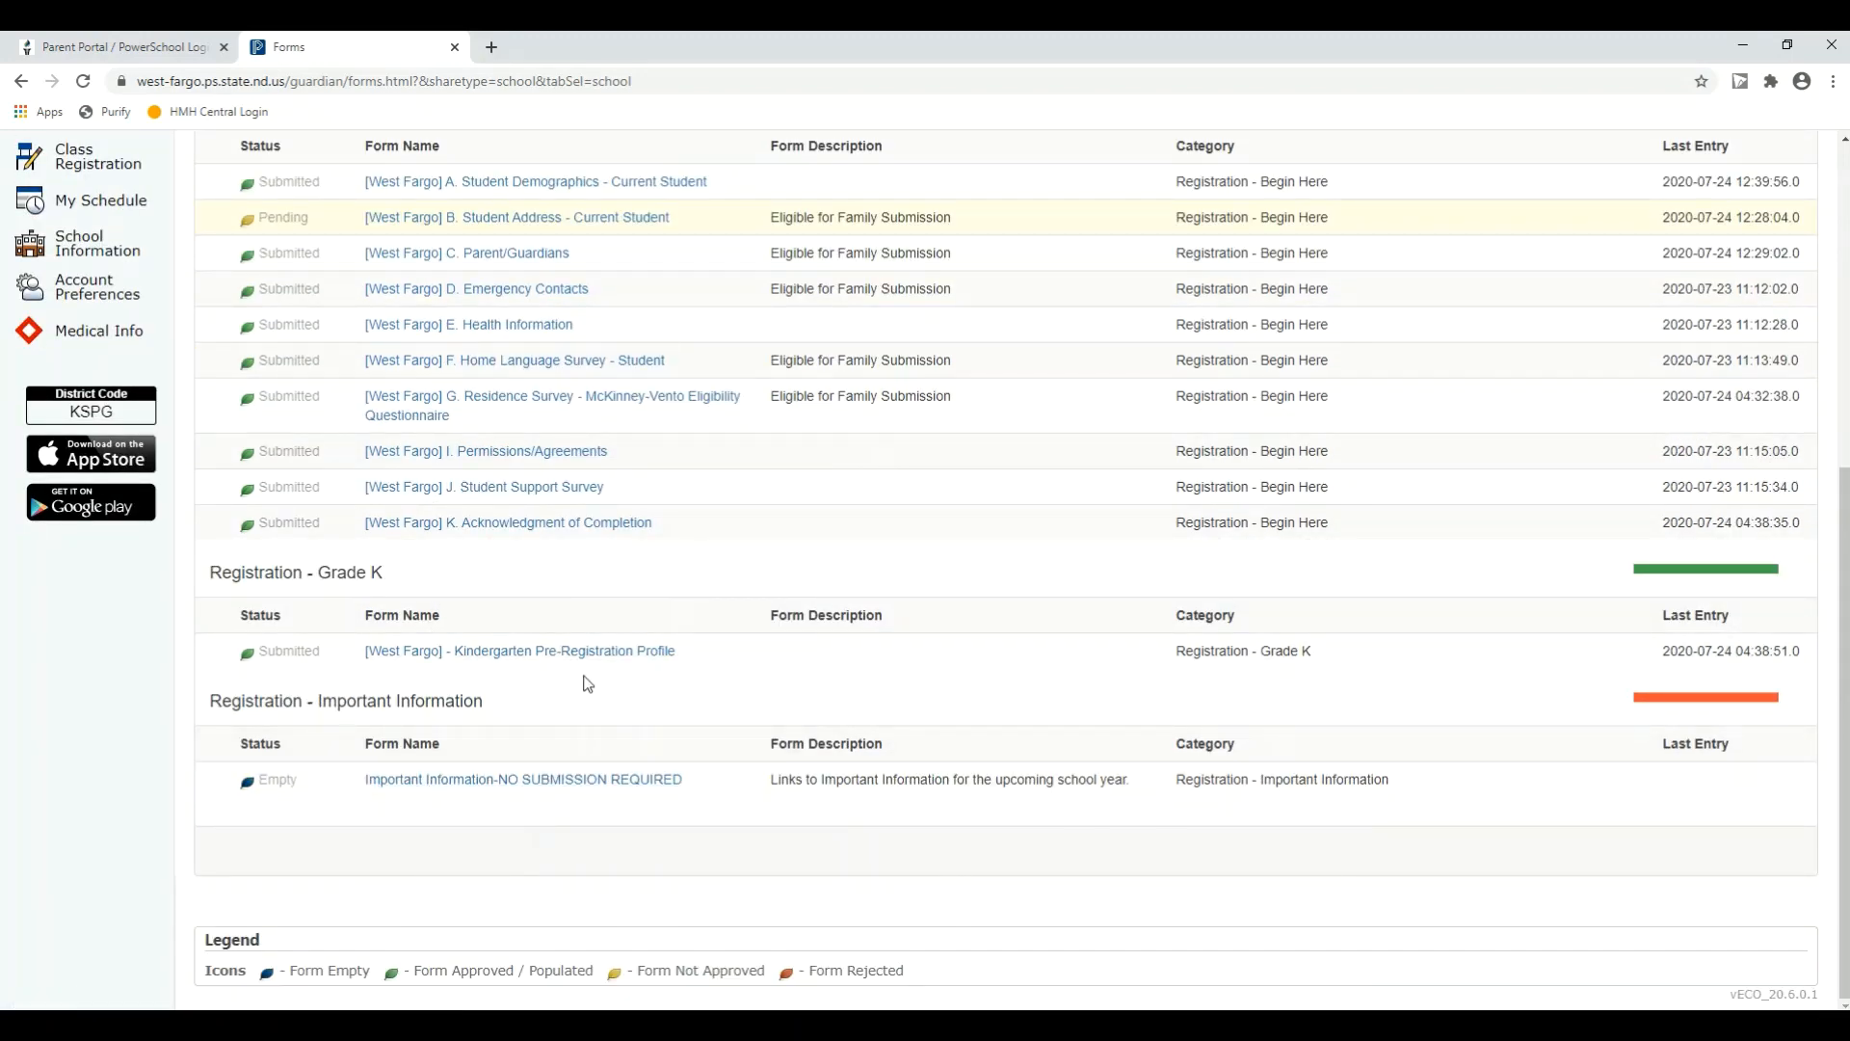
{"action": "scroll", "coordinate": [585, 683], "scroll_direction": "up", "scroll_amount": 3}
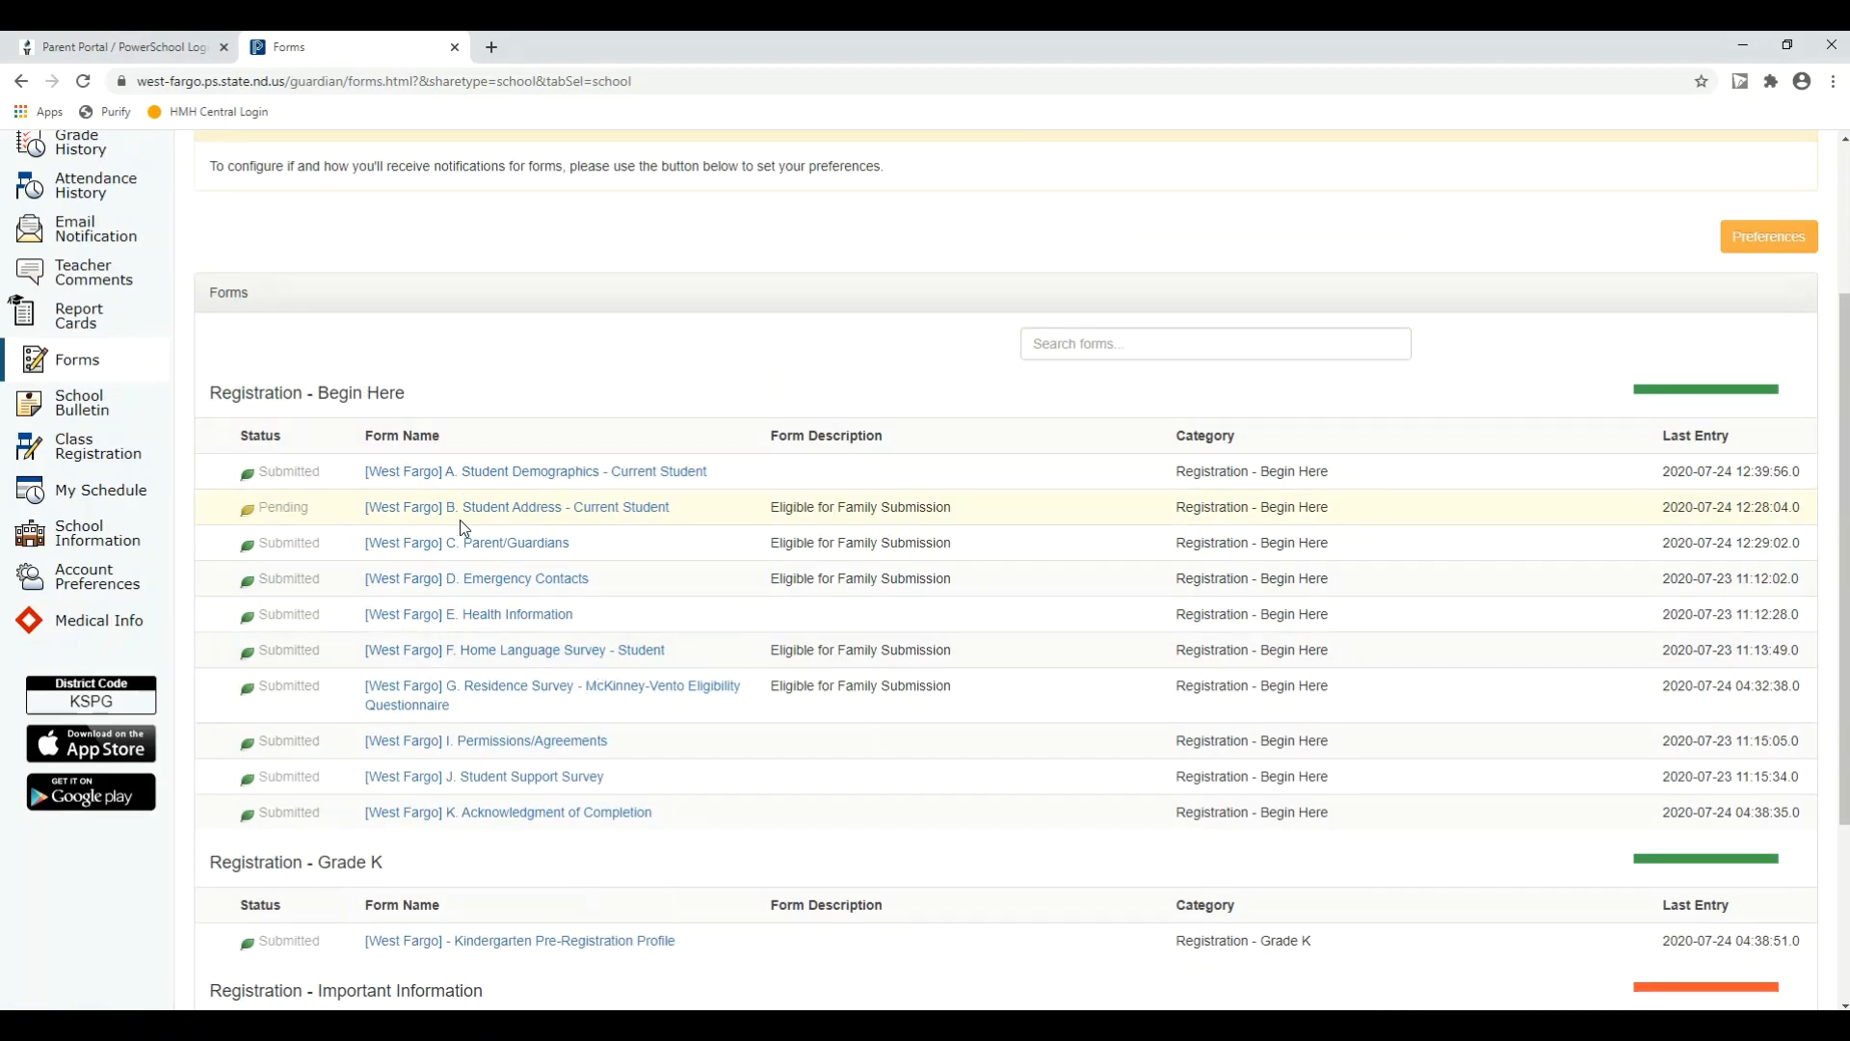
Step: Examine the rest of the first student's form listing, including the Grade K and Important Information sections
{"action": "scroll", "coordinate": [463, 482], "scroll_direction": "down", "scroll_amount": 2}
{"action": "scroll", "coordinate": [475, 515], "scroll_direction": "down", "scroll_amount": 1}
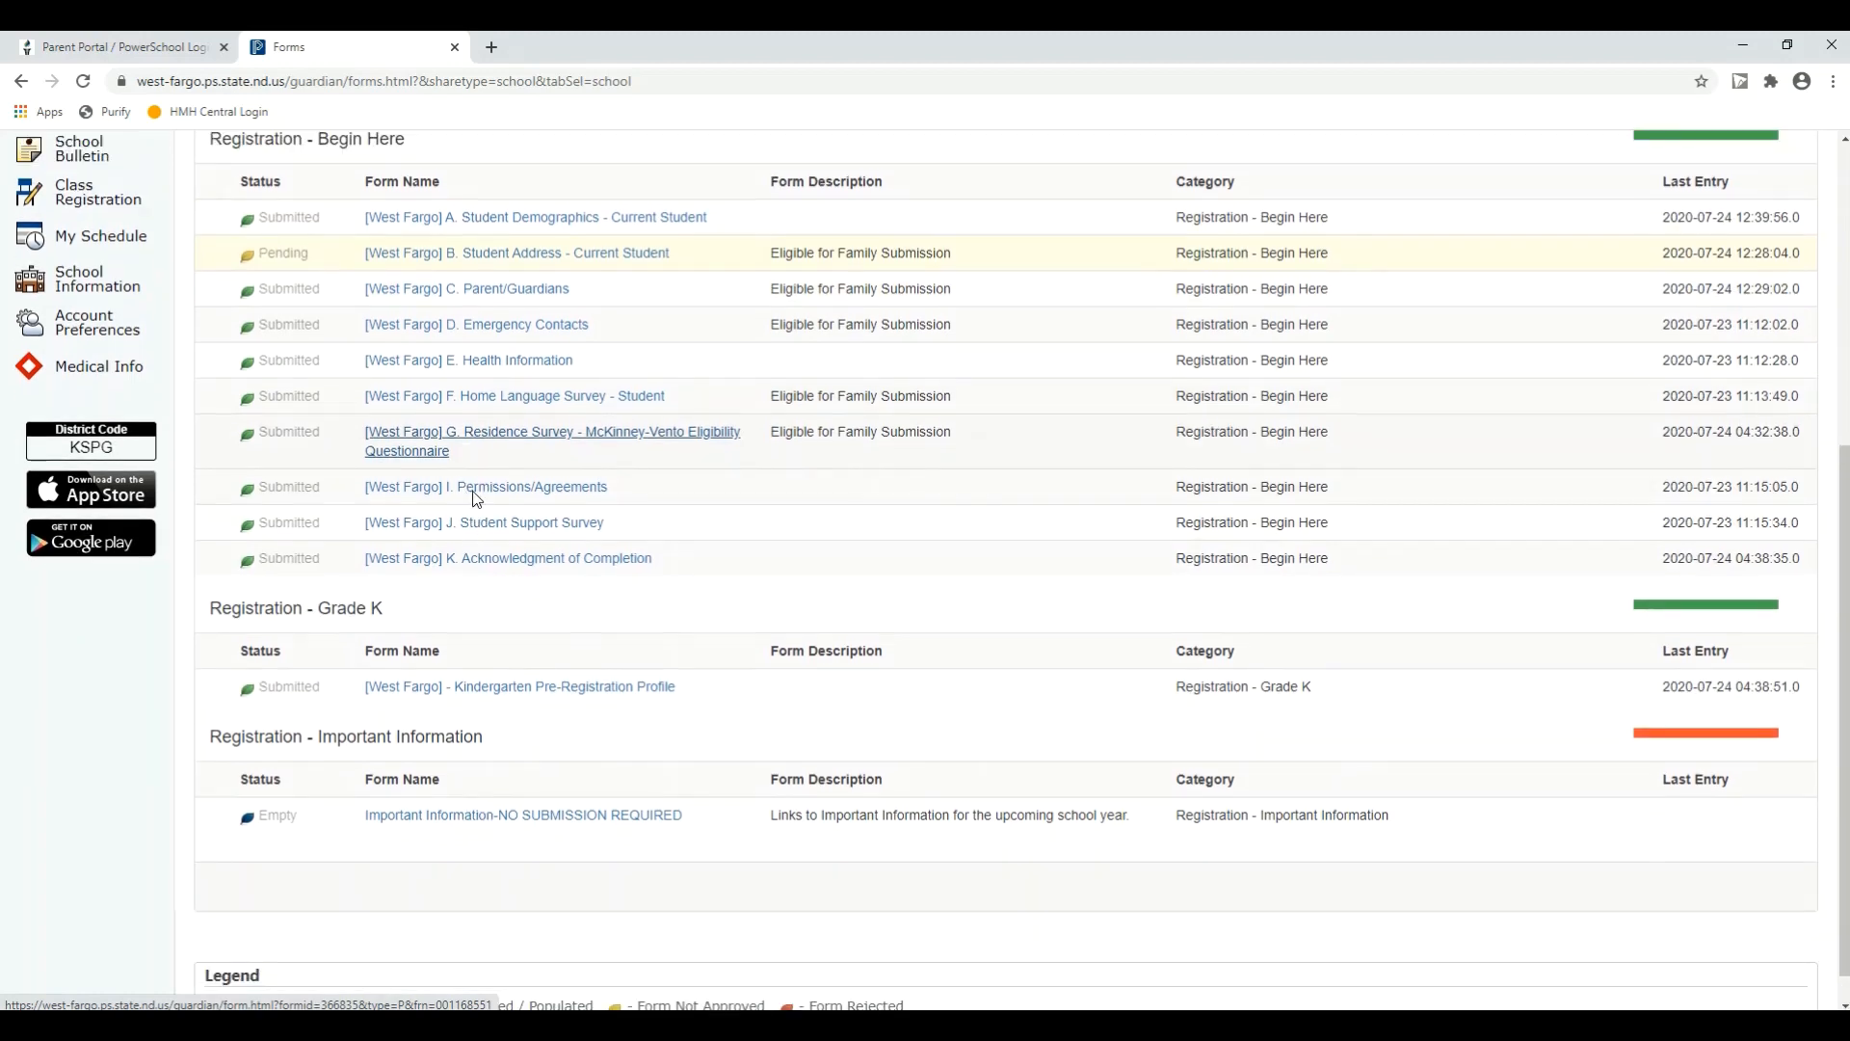
{"action": "scroll", "coordinate": [475, 510], "scroll_direction": "up", "scroll_amount": 5}
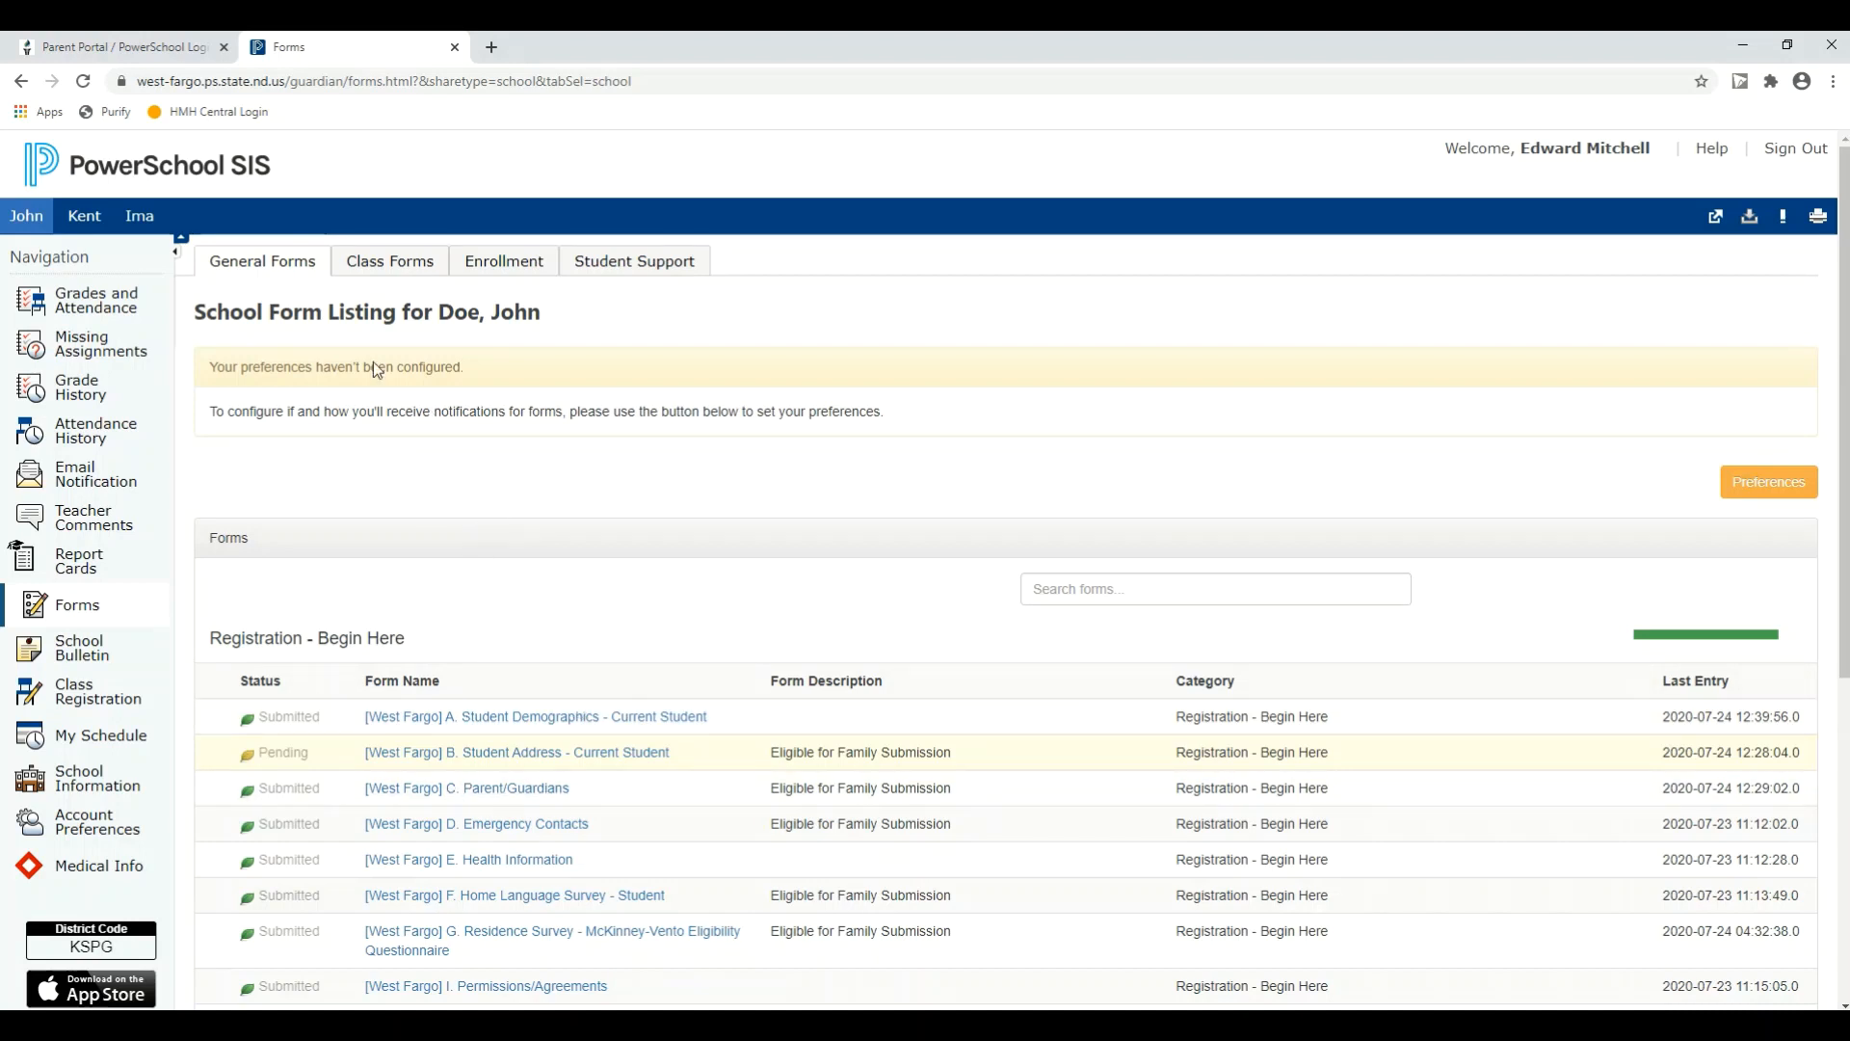
Step: Switch to the family's second student, bring up that student's form listing and check the status of each registration form
{"action": "left_click", "coordinate": [85, 216]}
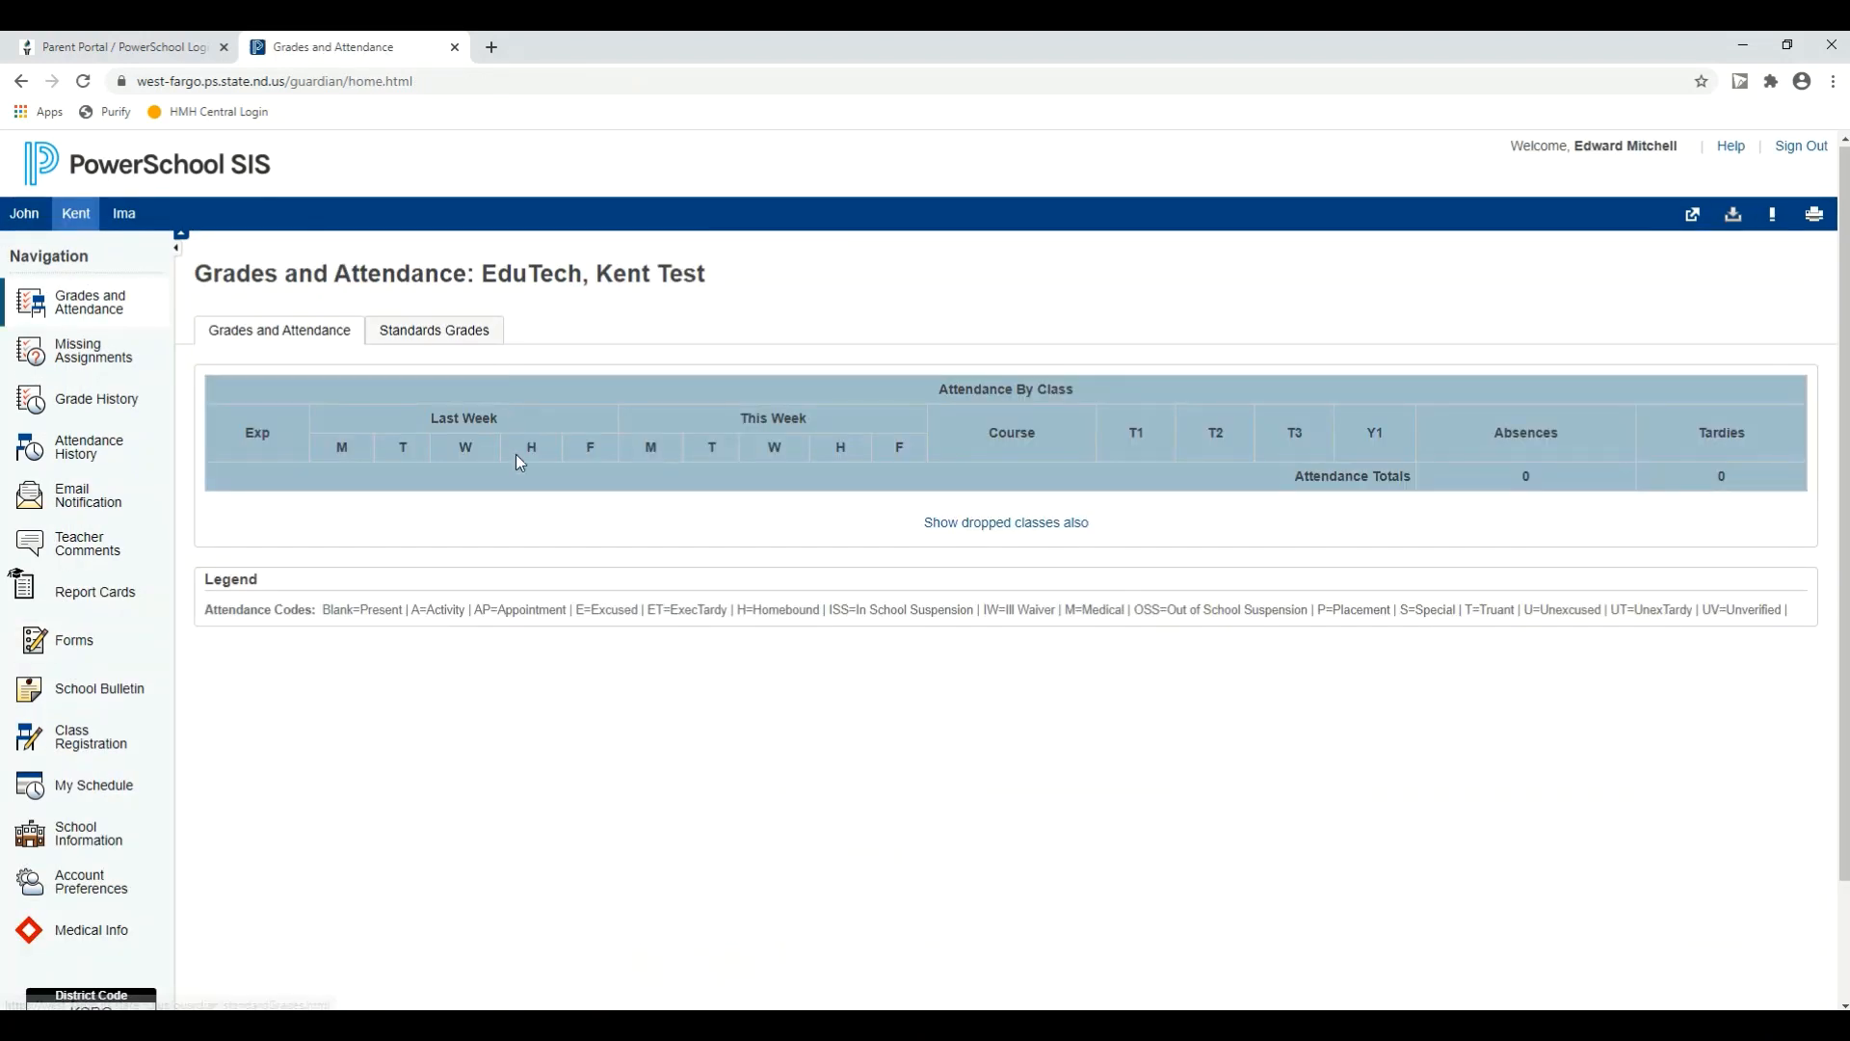
{"action": "left_click", "coordinate": [60, 640]}
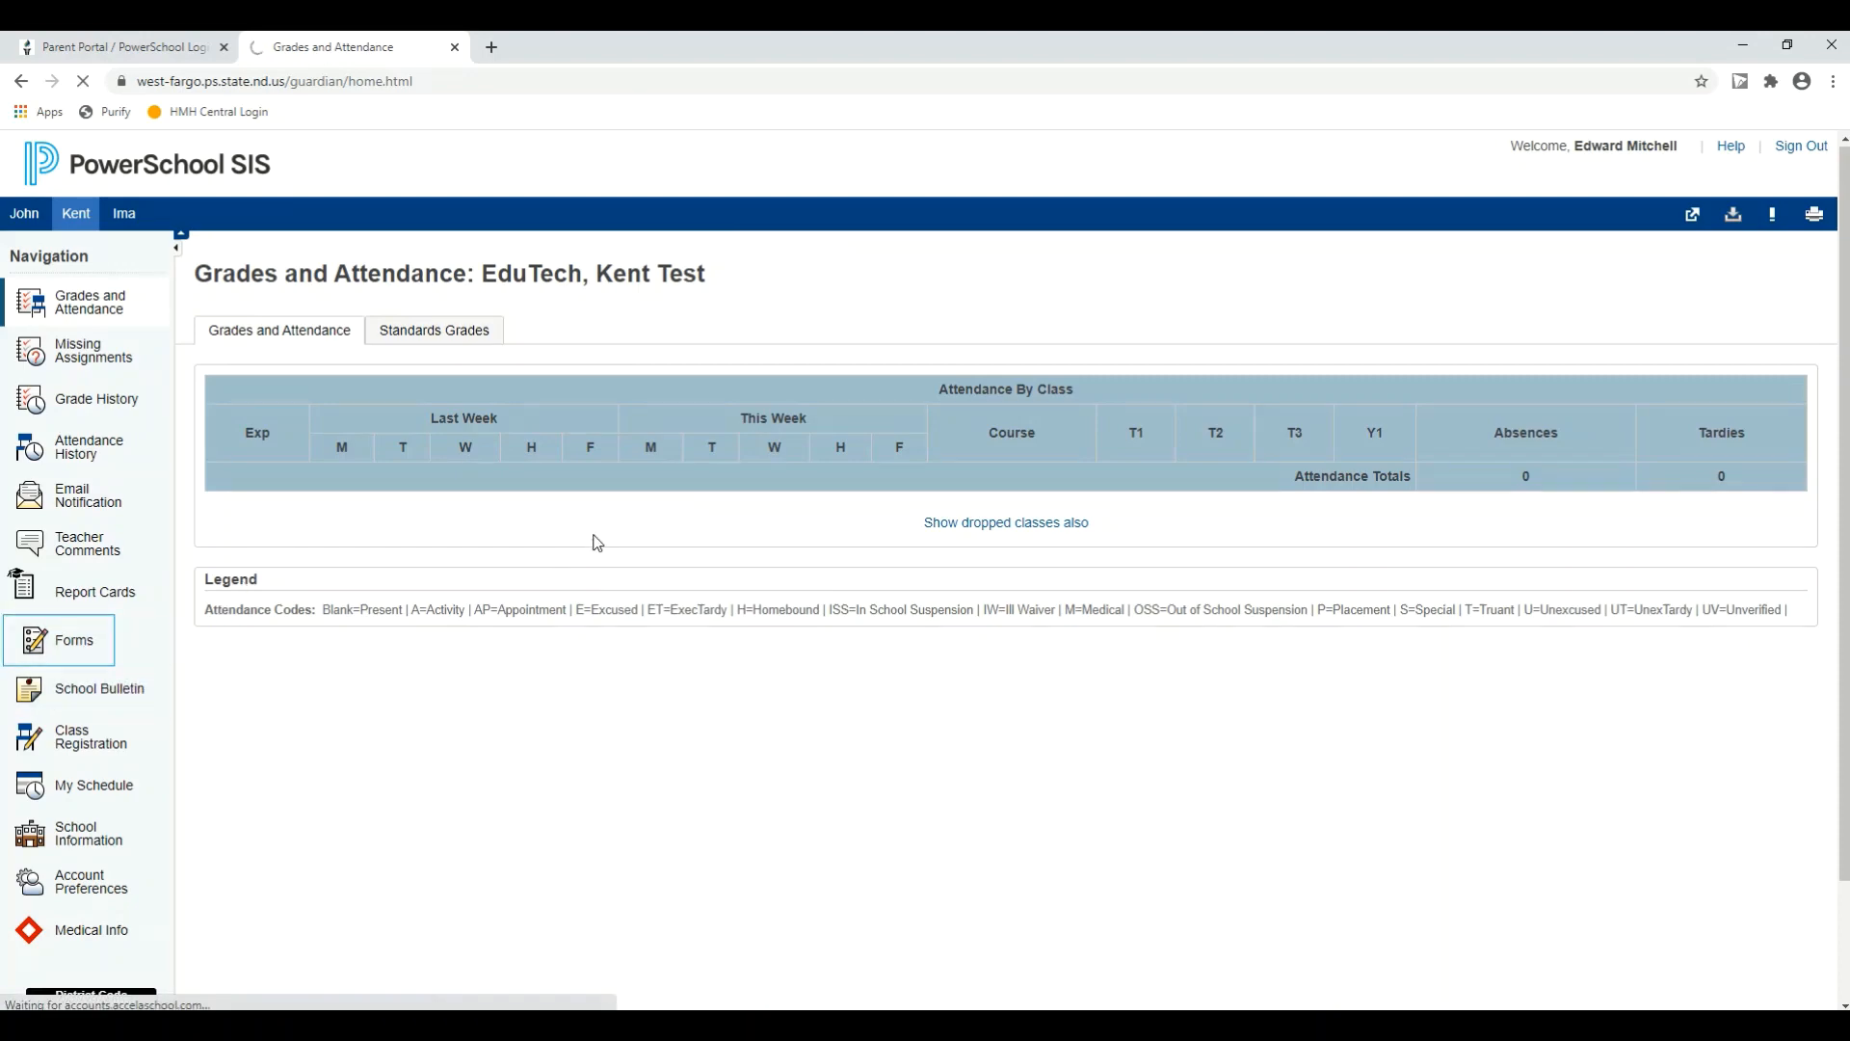
{"action": "scroll", "coordinate": [611, 574], "scroll_direction": "down", "scroll_amount": 3}
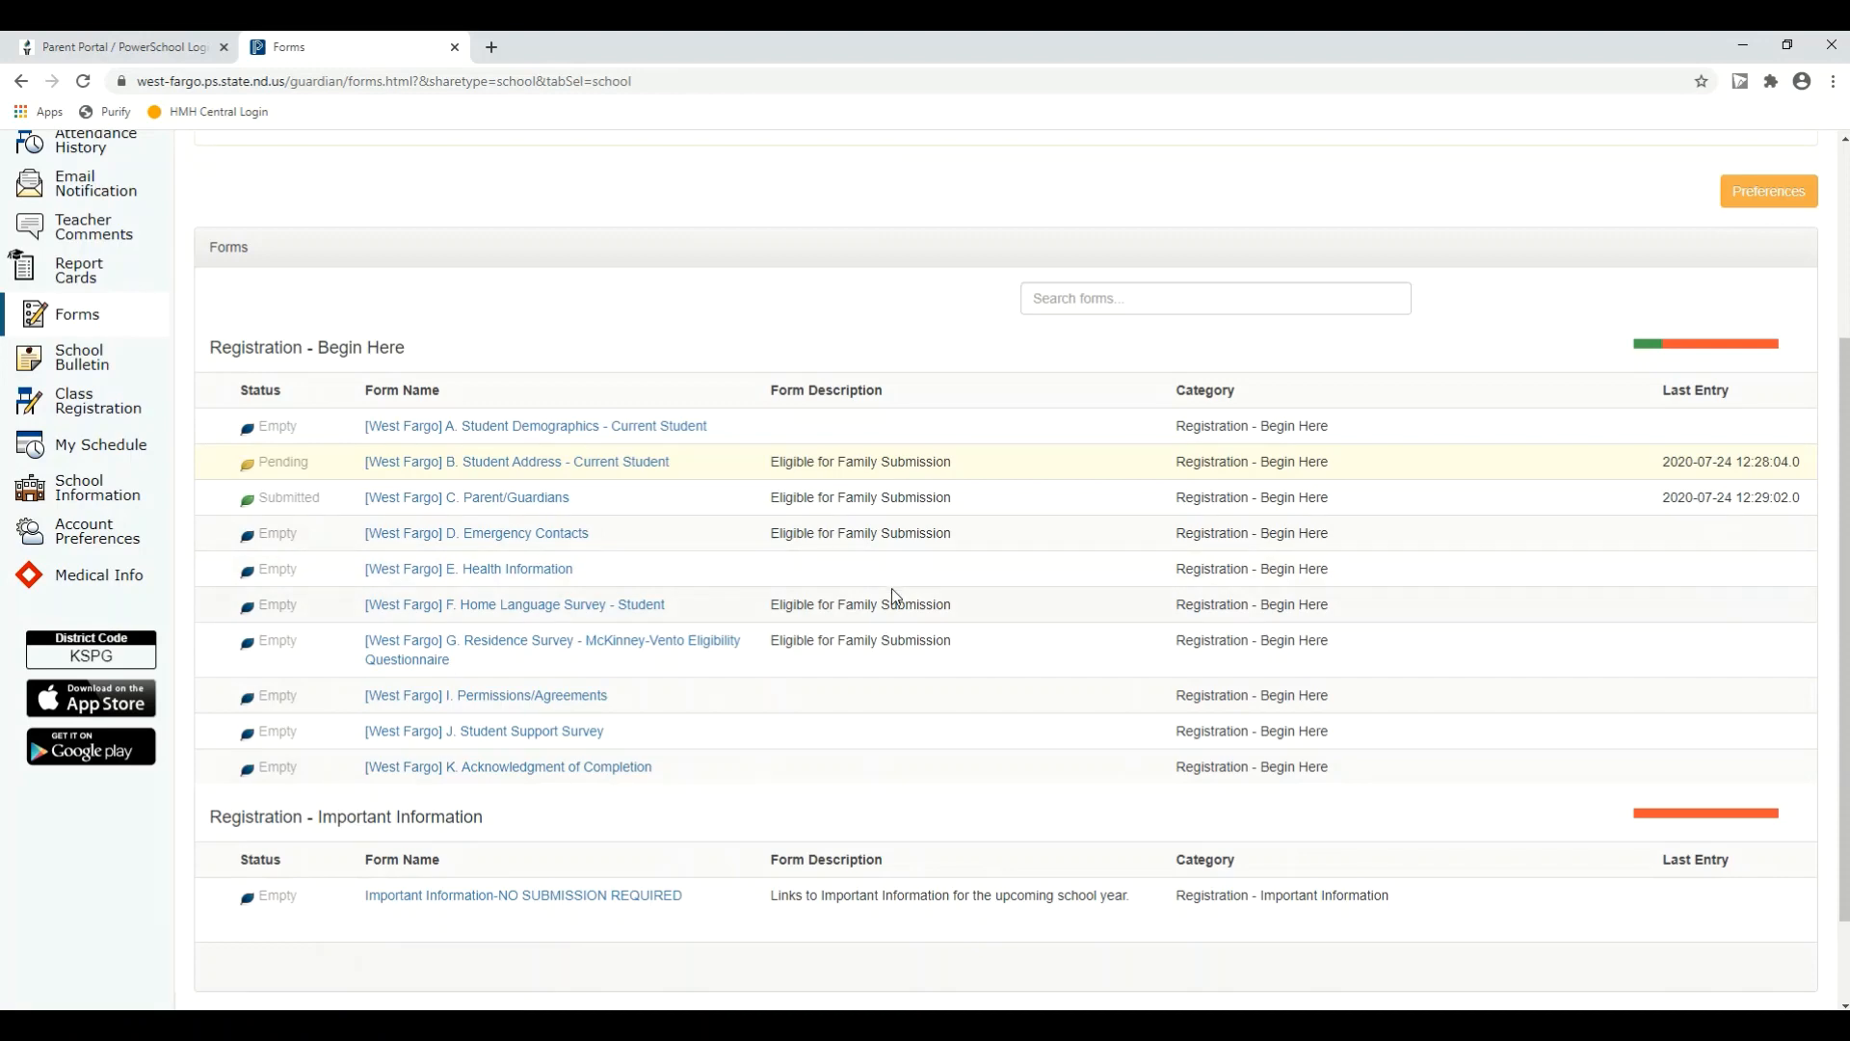
{"action": "scroll", "coordinate": [892, 588], "scroll_direction": "up", "scroll_amount": 3}
Step: Switch to the family's third student and check the form listing's statuses, including the Grade K section
{"action": "left_click", "coordinate": [124, 213]}
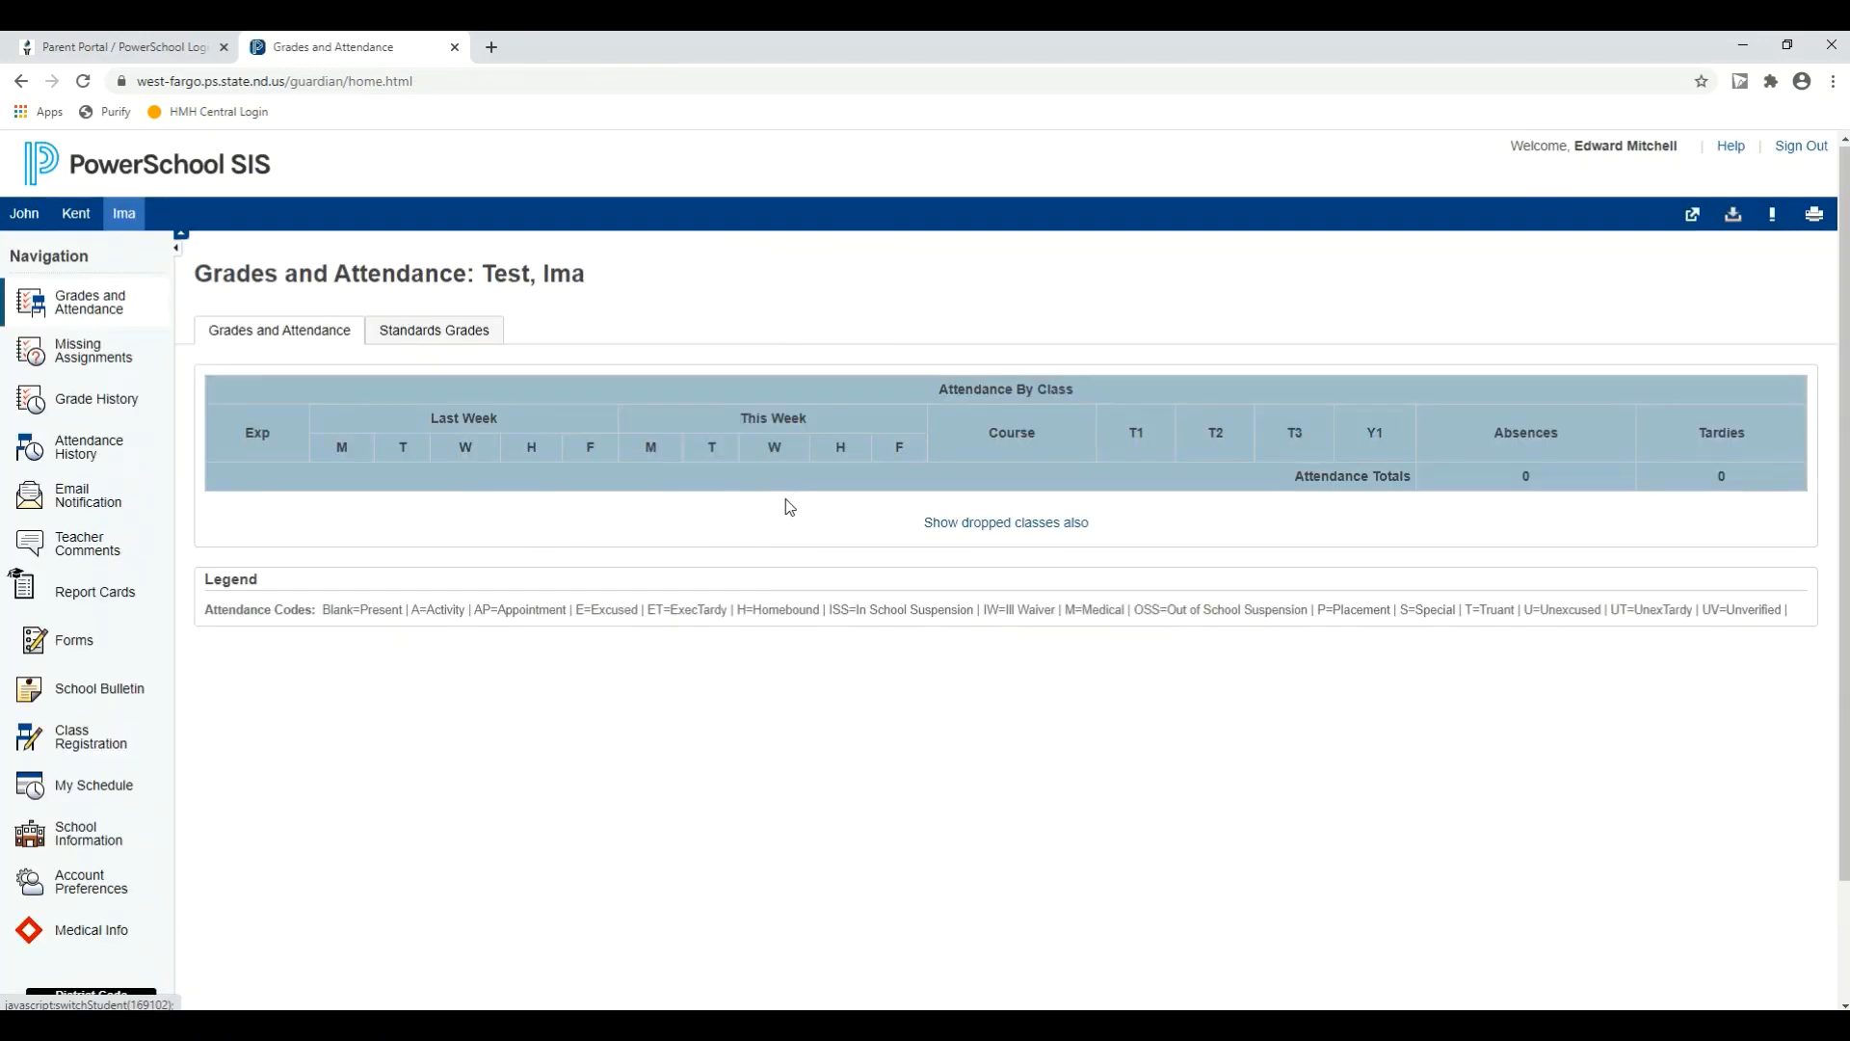
{"action": "left_click", "coordinate": [79, 646]}
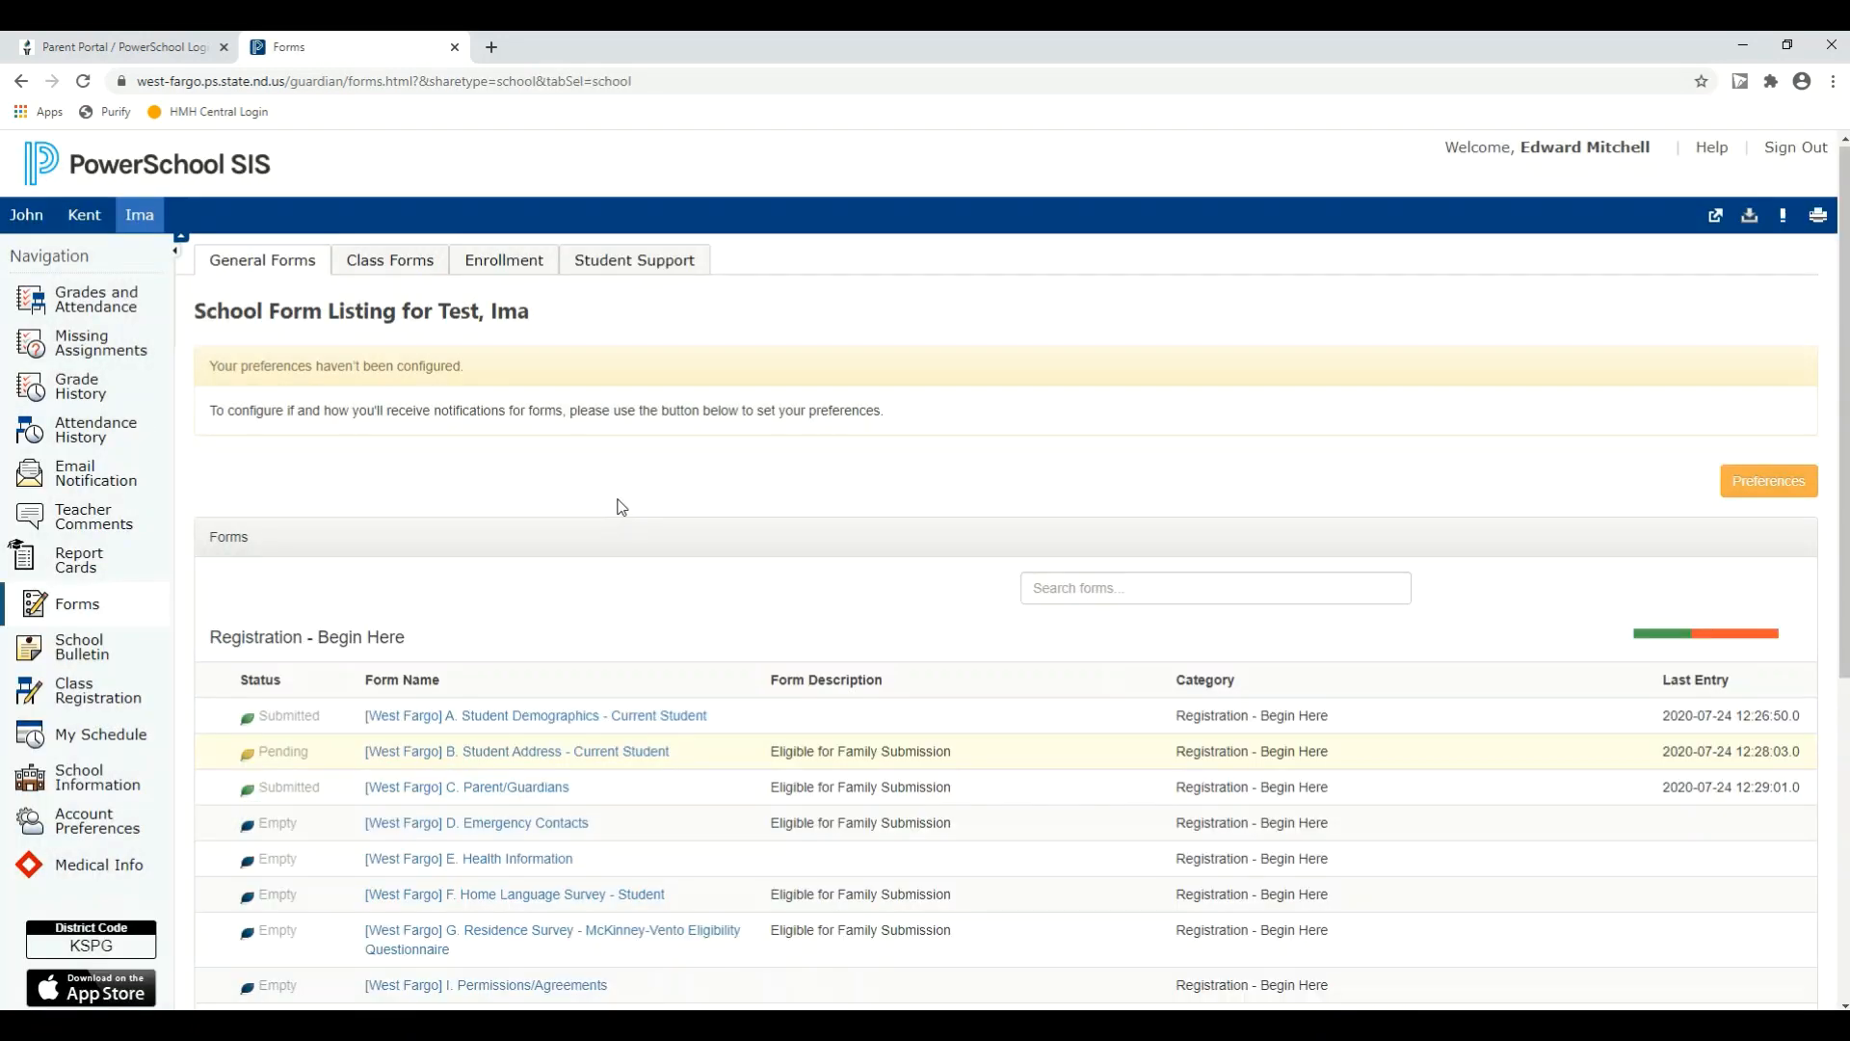
{"action": "scroll", "coordinate": [622, 508], "scroll_direction": "down", "scroll_amount": 5}
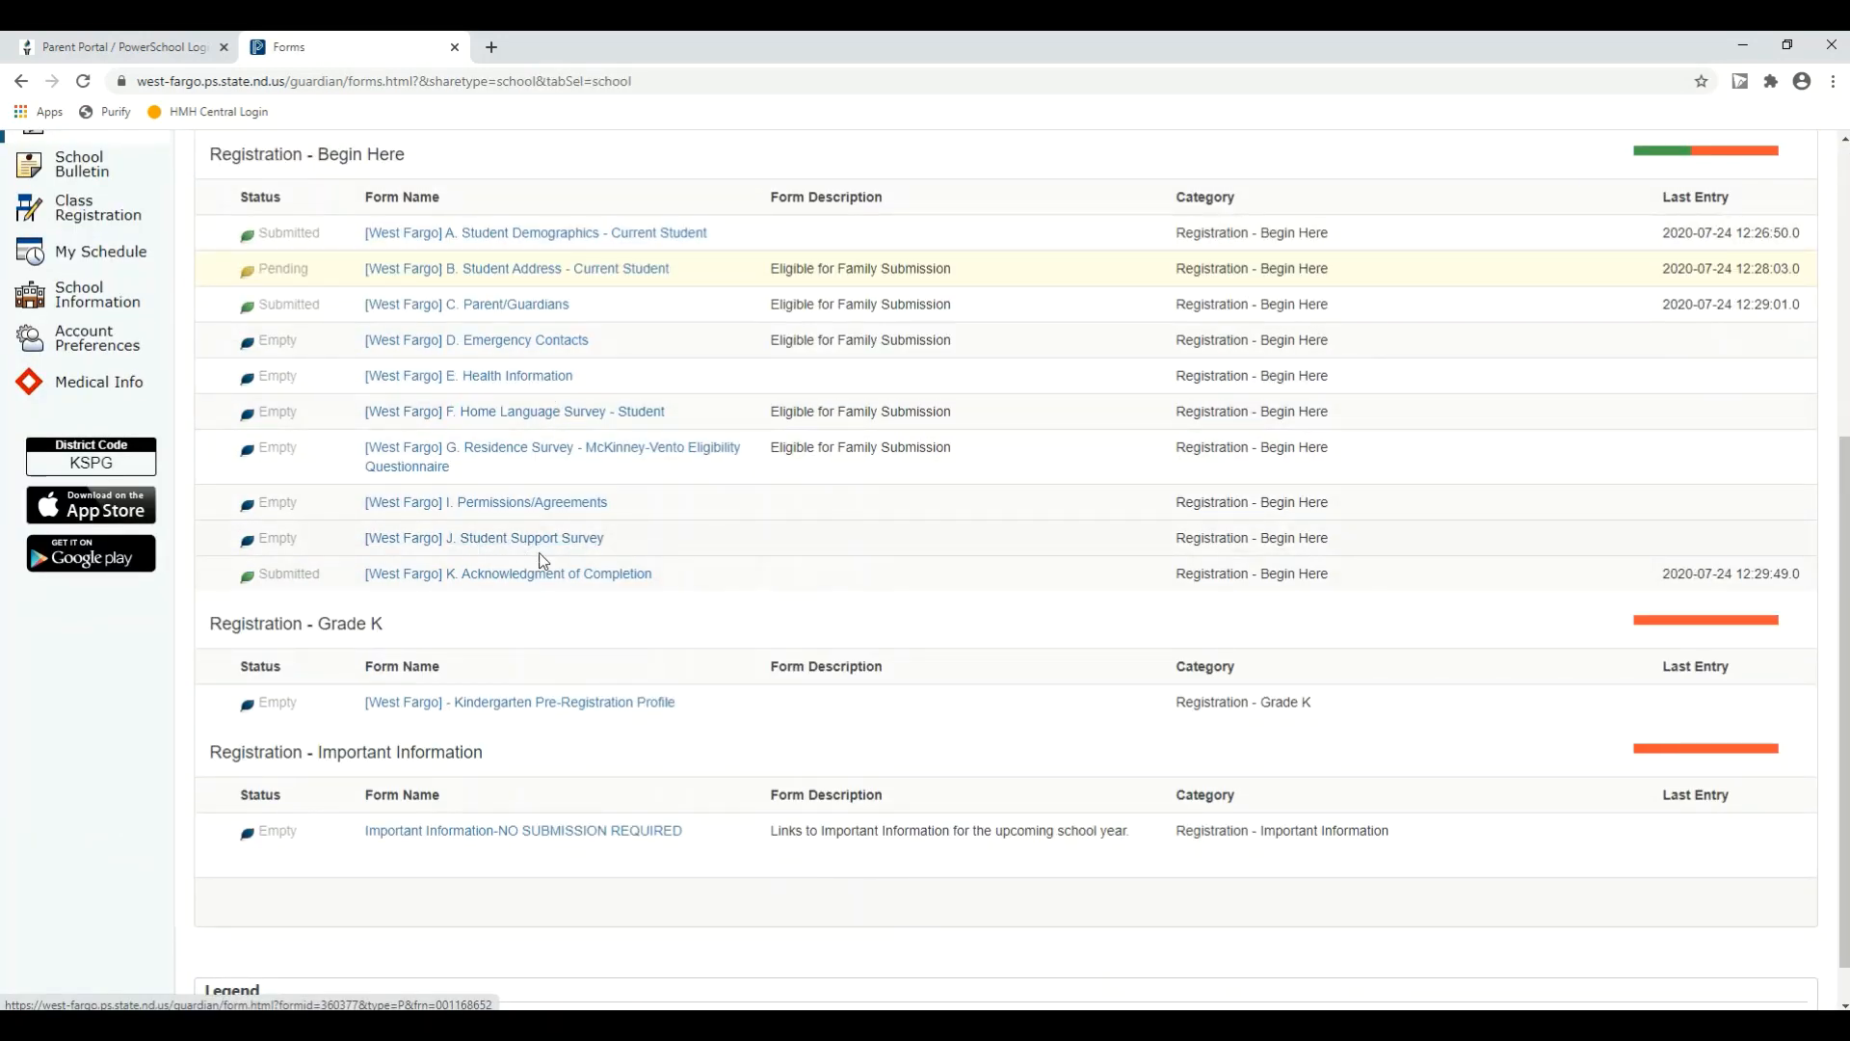